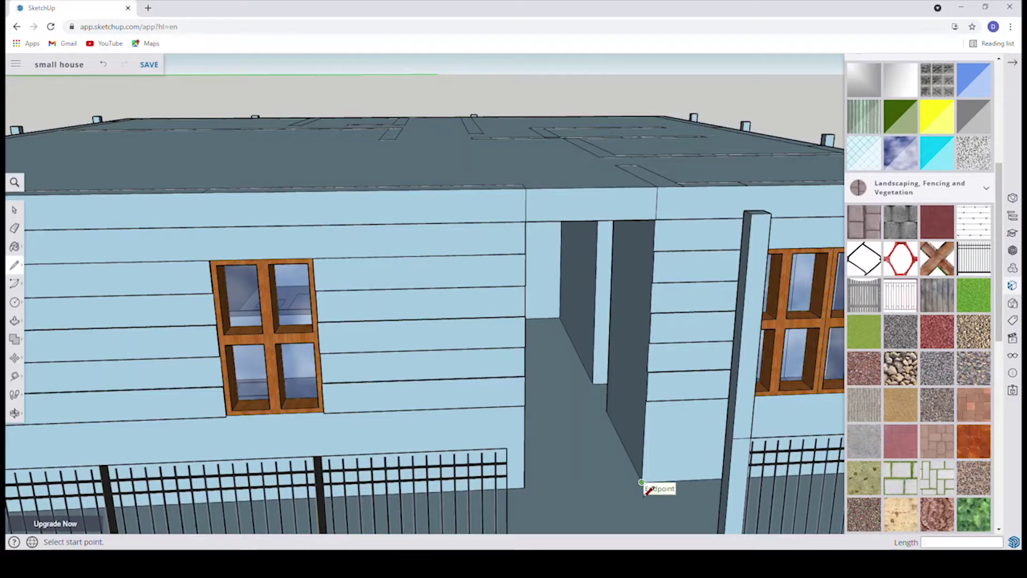
Trace the doorway's top edge from the opening's corner up to the beam edge.
click(642, 483)
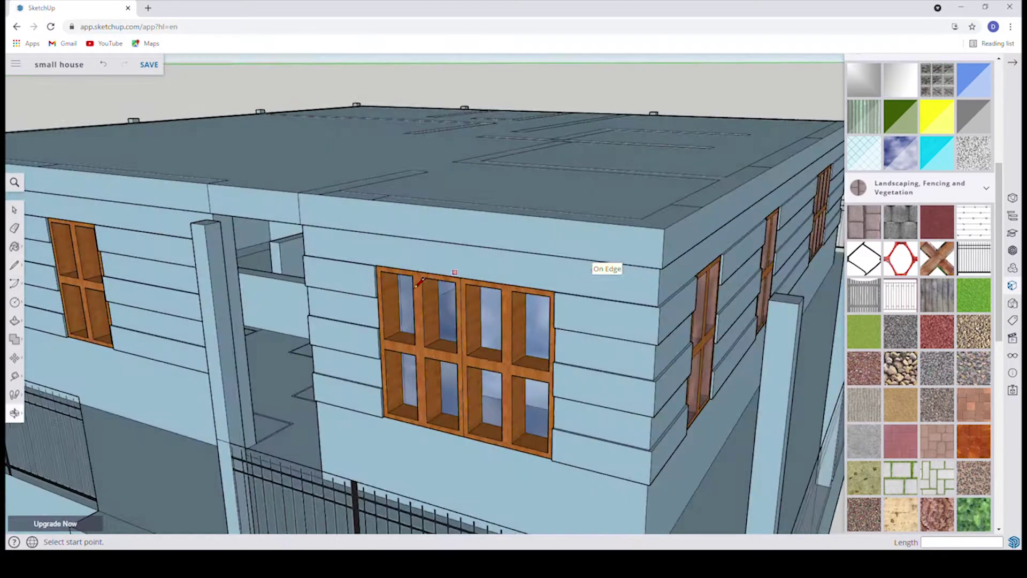
middle_drag(587, 266, 314, 409)
click(243, 438)
scroll(219, 223, up, 3)
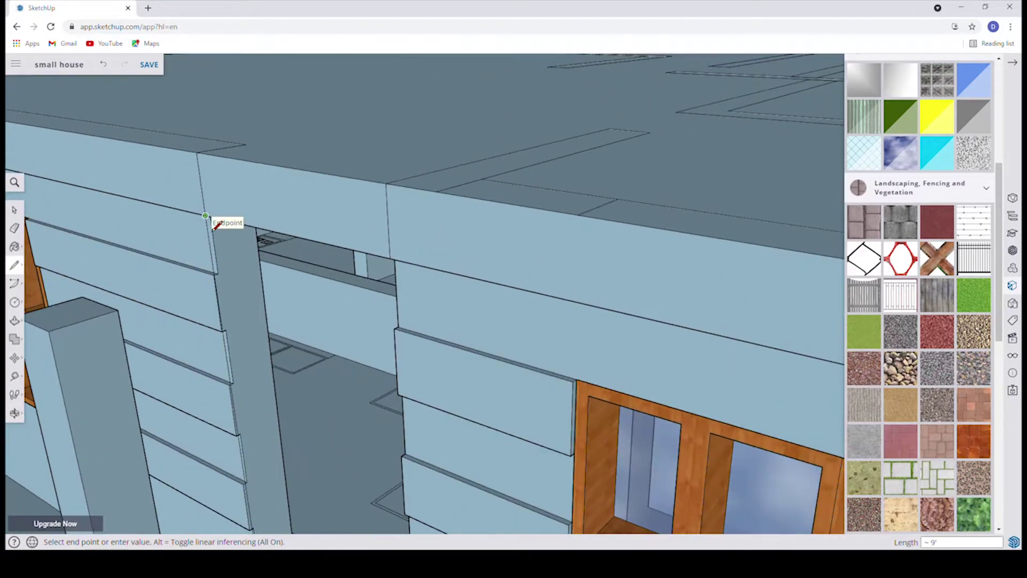
scroll(220, 223, up, 3)
scroll(218, 161, up, 3)
middle_drag(218, 134, 195, 237)
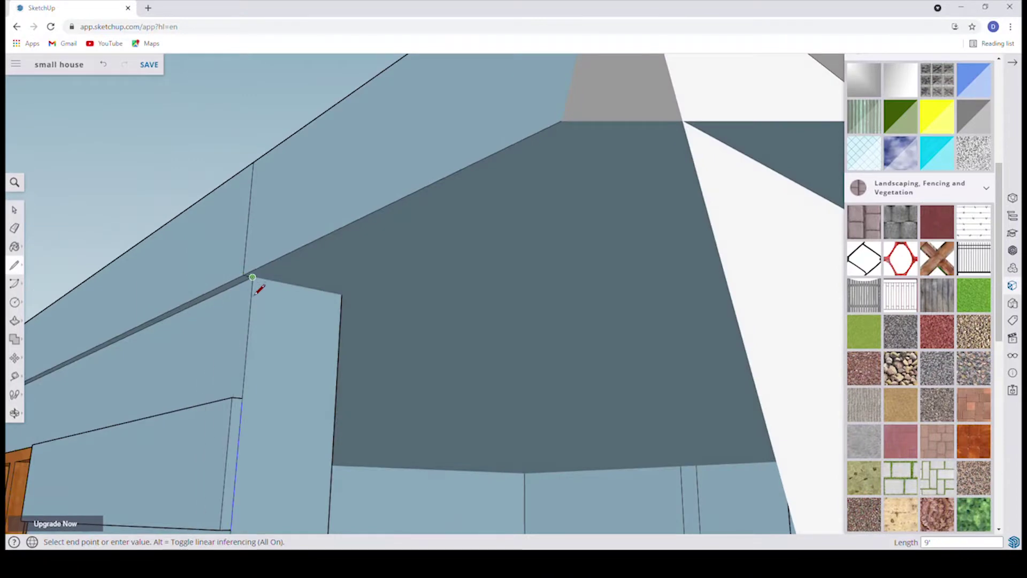
middle_drag(257, 280, 344, 279)
mouse_move(441, 256)
middle_down()
mouse_move(587, 138)
mouse_move(810, 234)
middle_up()
click(610, 114)
Draw a line across the doorway opening from its corner.
scroll(537, 207, down, 3)
mouse_move(536, 207)
middle_down()
mouse_move(727, 271)
mouse_move(748, 225)
middle_up()
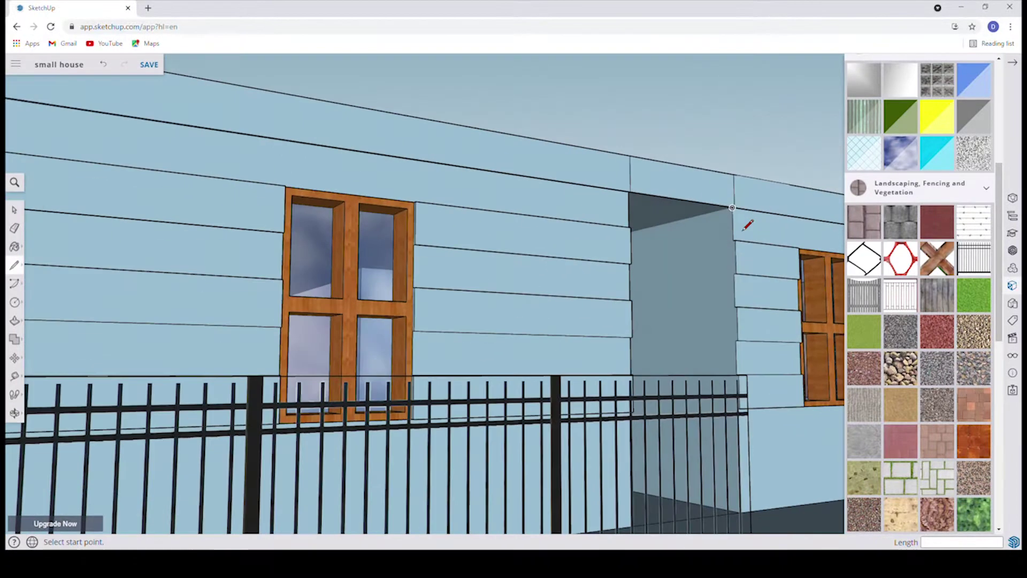
scroll(733, 208, up, 5)
click(725, 190)
scroll(690, 230, down, 5)
mouse_move(683, 225)
middle_down()
mouse_move(679, 485)
mouse_move(670, 424)
middle_up()
click(675, 520)
middle_drag(676, 521, 541, 411)
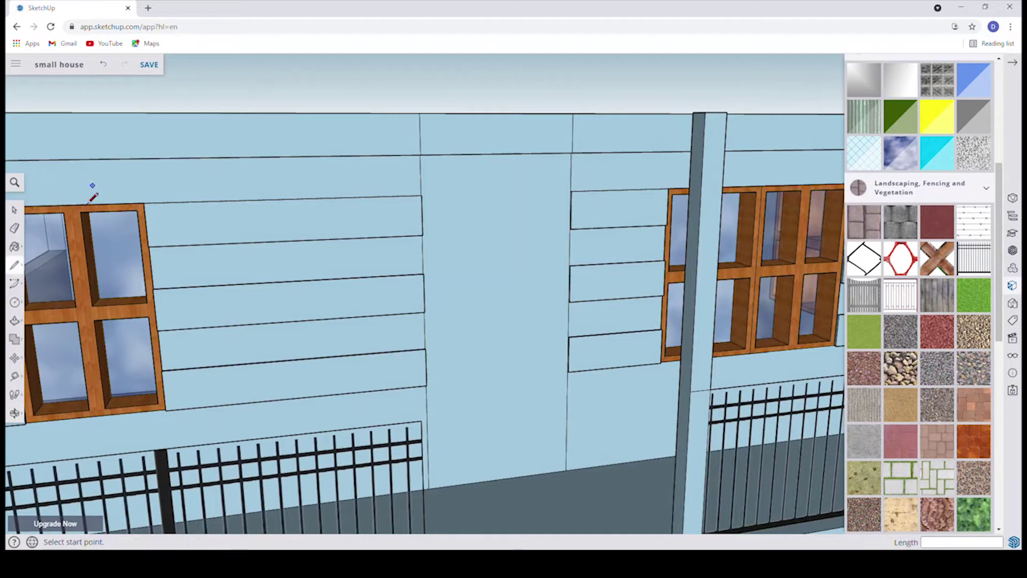
Draw another edge along the wall, then cancel the unfinished line.
click(570, 388)
middle_drag(447, 394, 315, 364)
scroll(315, 363, up, 5)
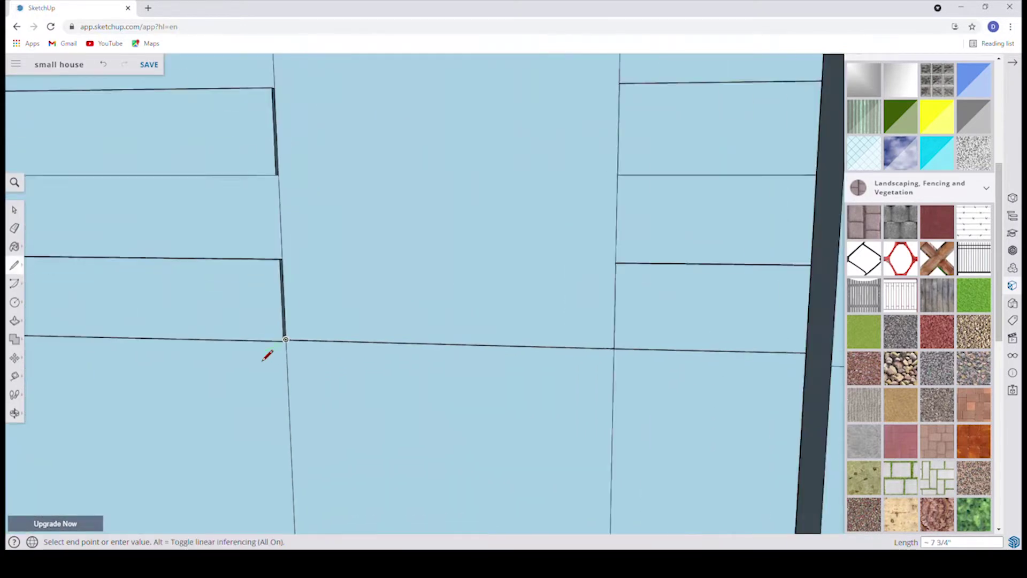
scroll(268, 356, down, 5)
scroll(615, 408, up, 5)
middle_drag(614, 408, 576, 227)
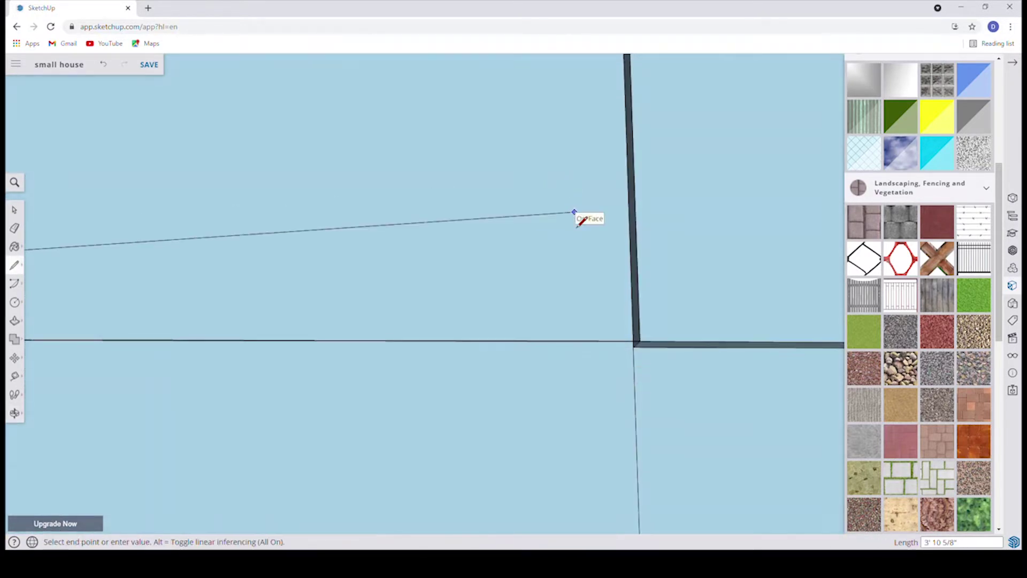
scroll(637, 350, down, 5)
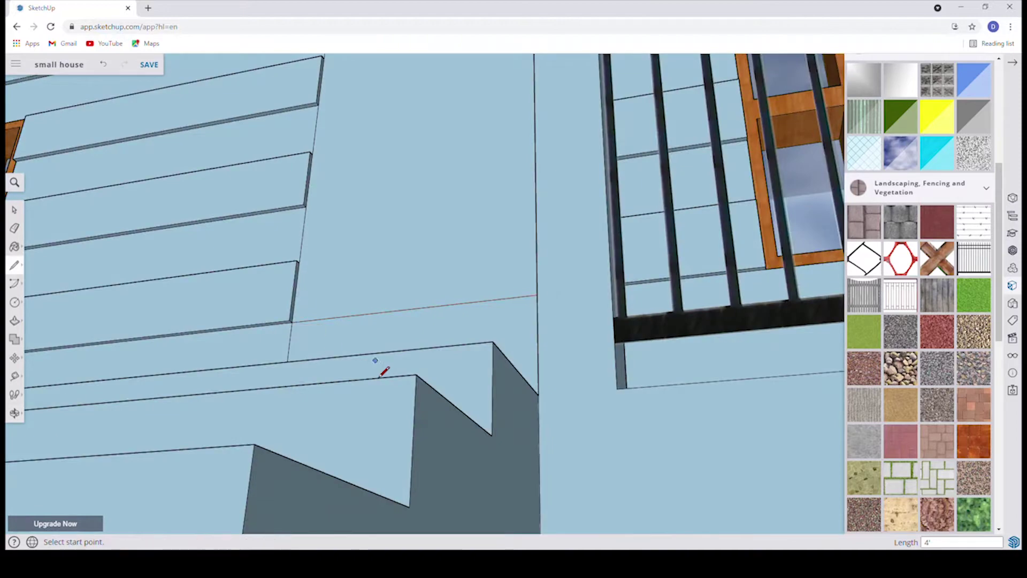
scroll(380, 377, down, 3)
scroll(531, 403, down, 2)
scroll(459, 363, up, 3)
scroll(394, 337, up, 2)
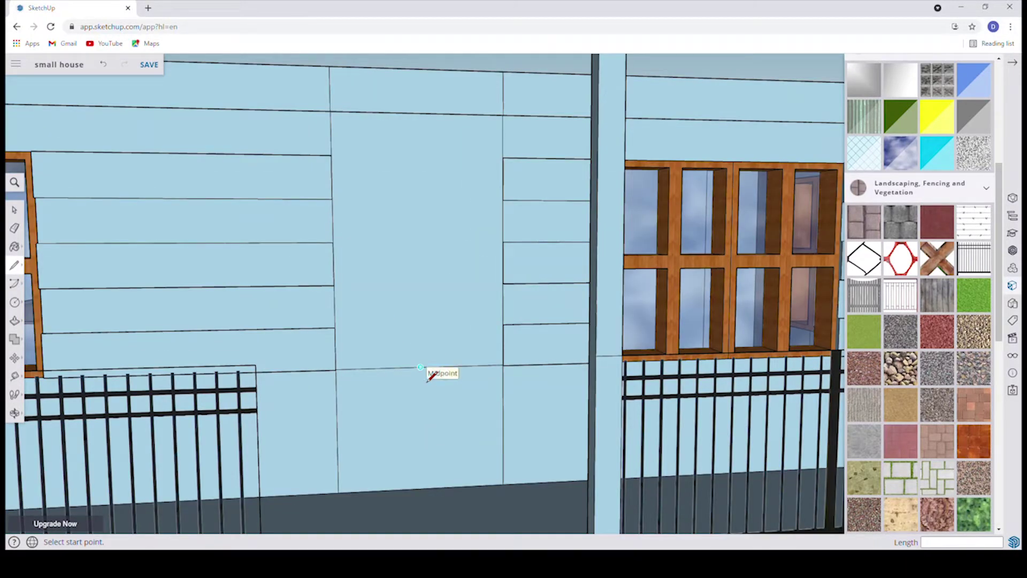
click(423, 380)
key(Escape)
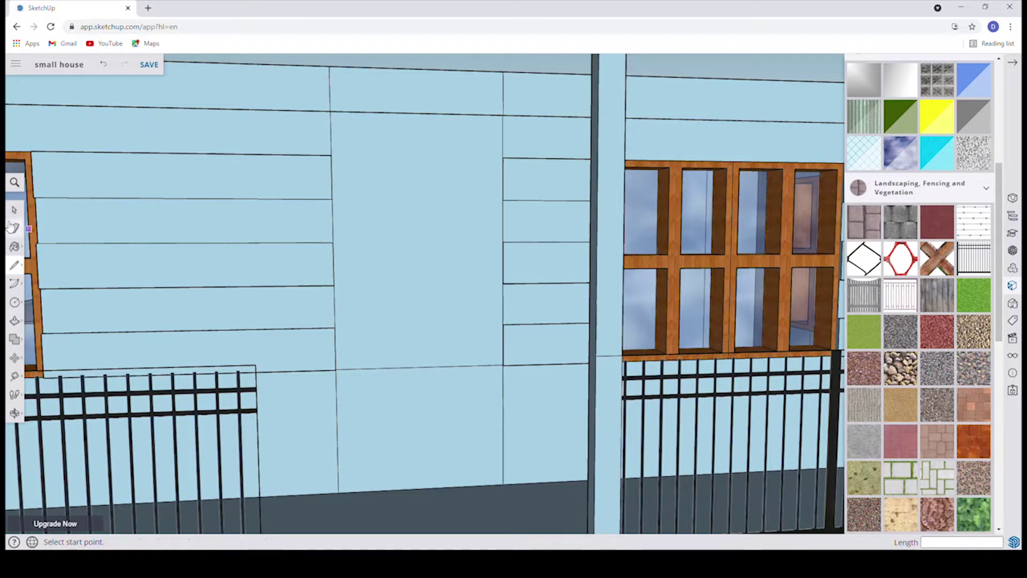
Offset the filled wall face into a door outline, inset the upper area, and draw the dividing cross.
click(15, 320)
click(45, 322)
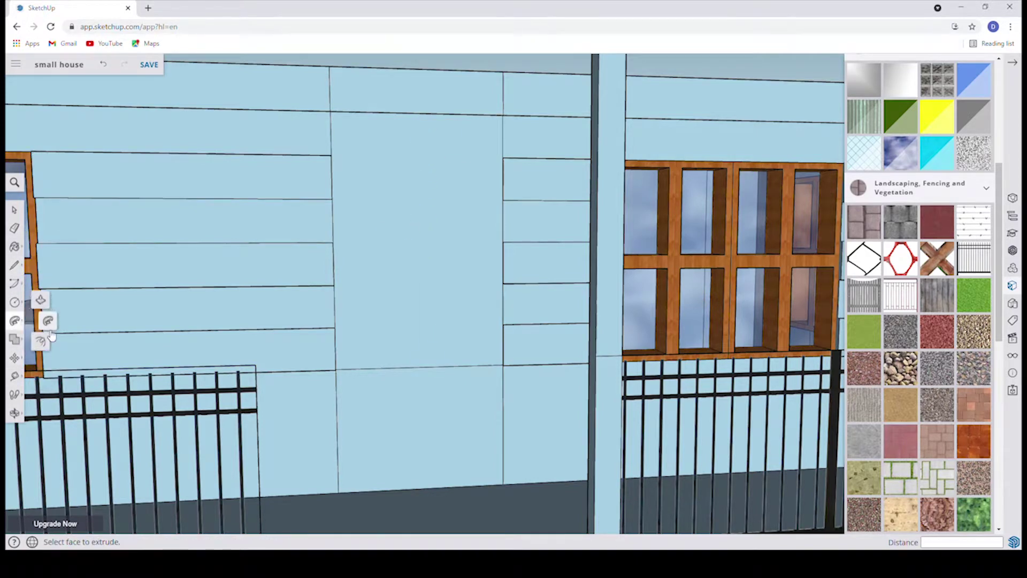
click(412, 367)
click(410, 398)
scroll(412, 396, down, 3)
click(425, 318)
click(469, 364)
click(14, 228)
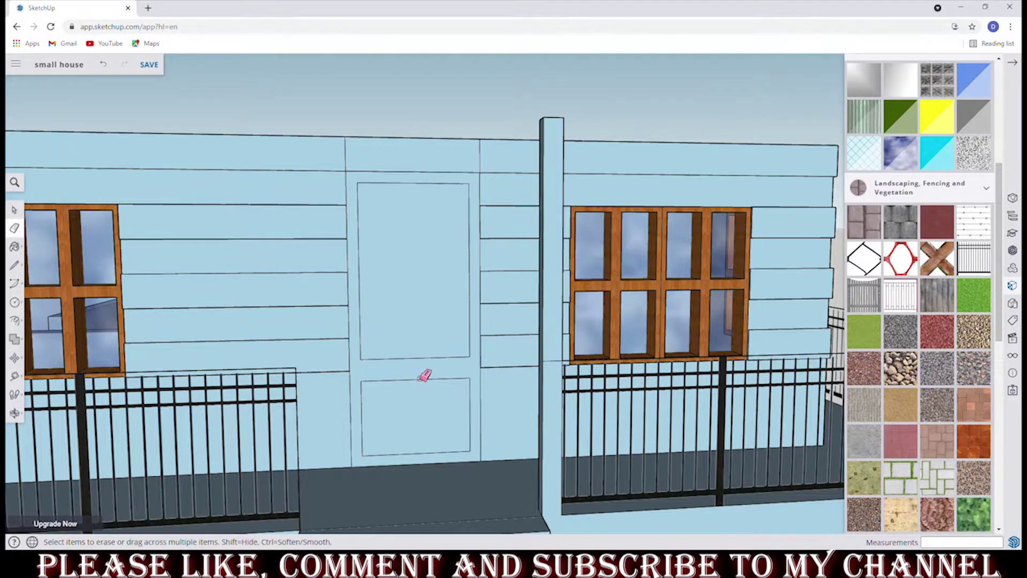
click(15, 265)
click(416, 357)
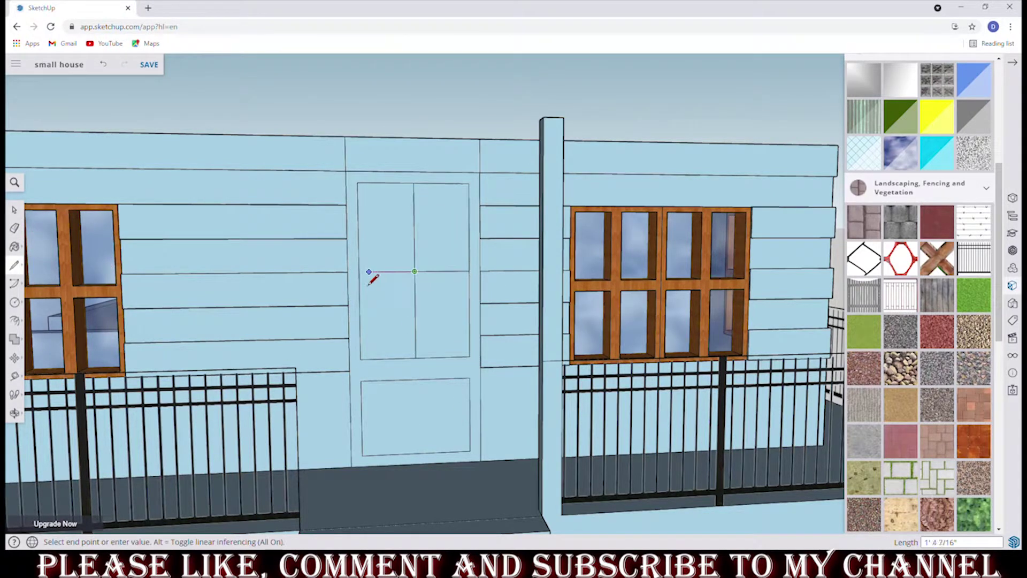
Inset each of the four upper door panes by 2.
key(f)
click(402, 227)
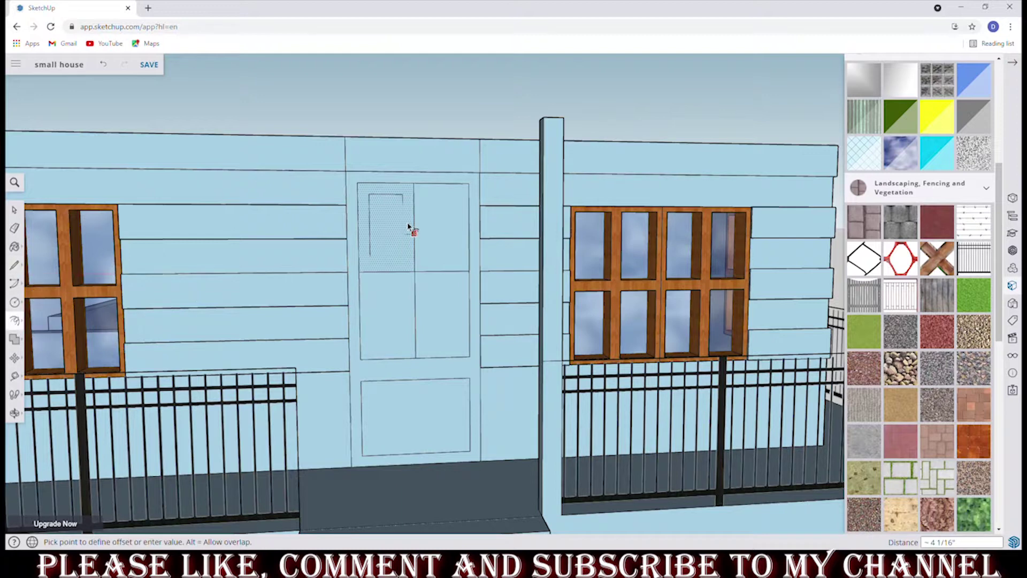
key(Return)
text(2)
key(Return)
text(2)
key(Return)
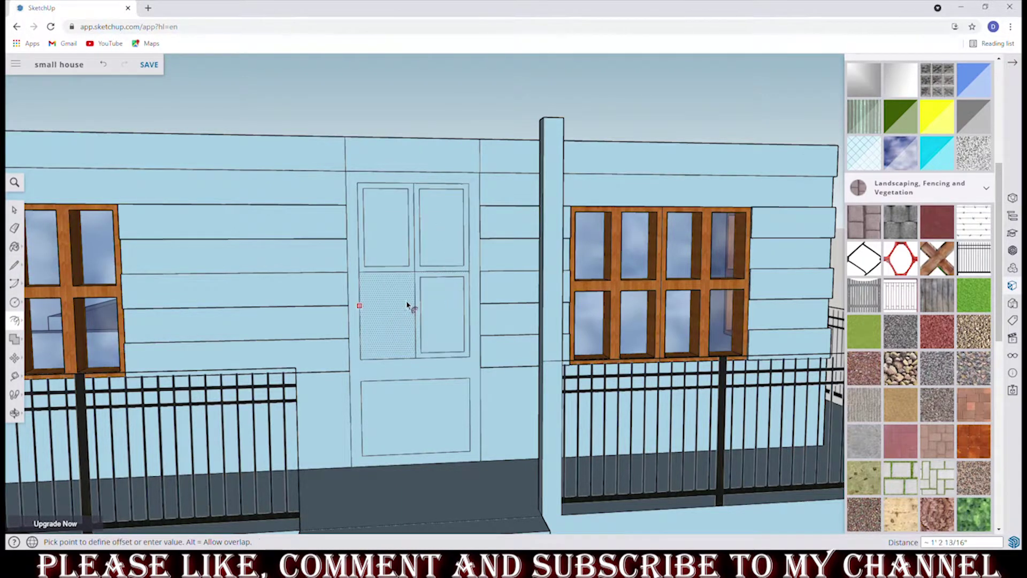
text(2)
key(Return)
key(e)
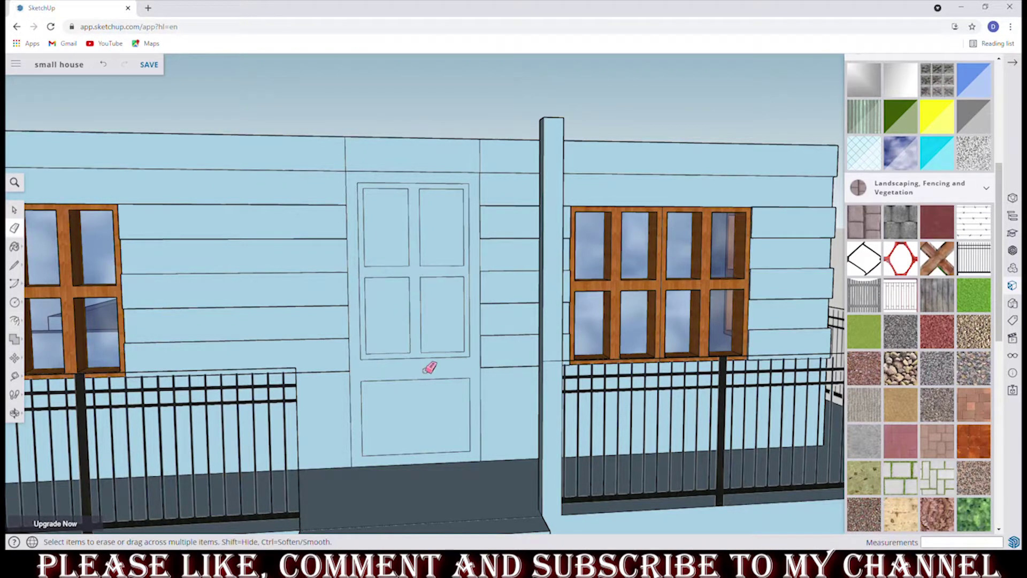
scroll(396, 299, down, 3)
scroll(403, 298, down, 2)
mouse_move(403, 298)
middle_down()
mouse_move(378, 329)
mouse_move(436, 375)
mouse_move(411, 357)
middle_up()
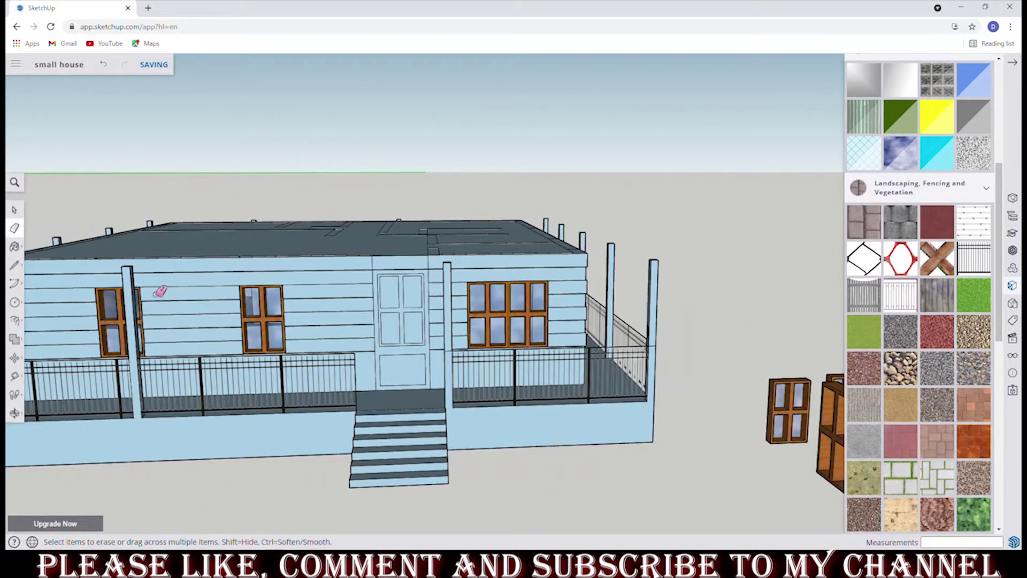
Paint the door frame with orange wood and the mullions with yellow wood.
key(b)
scroll(369, 284, up, 4)
click(384, 251)
key(ctrl+z)
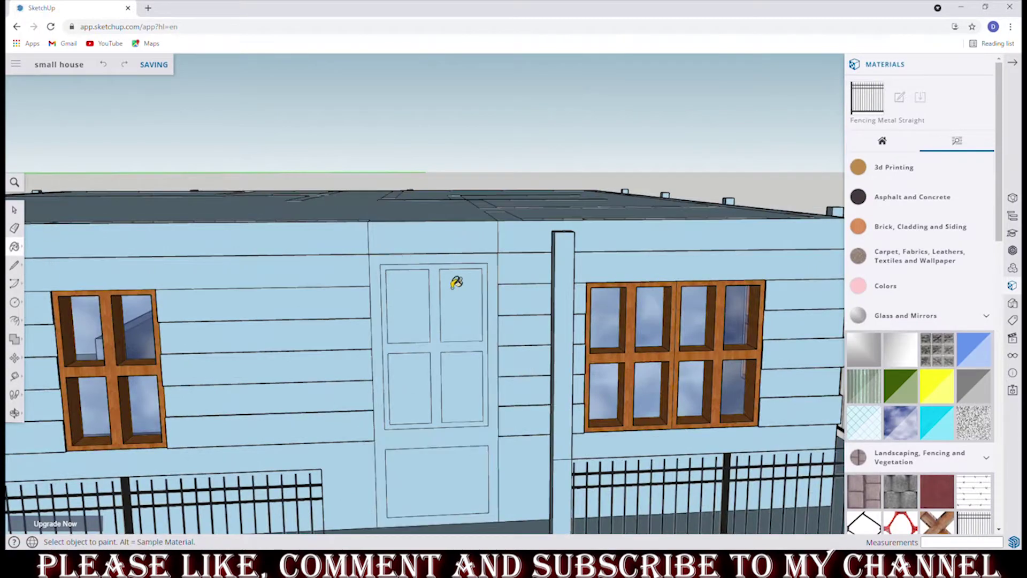
scroll(902, 276, down, 5)
scroll(888, 348, down, 8)
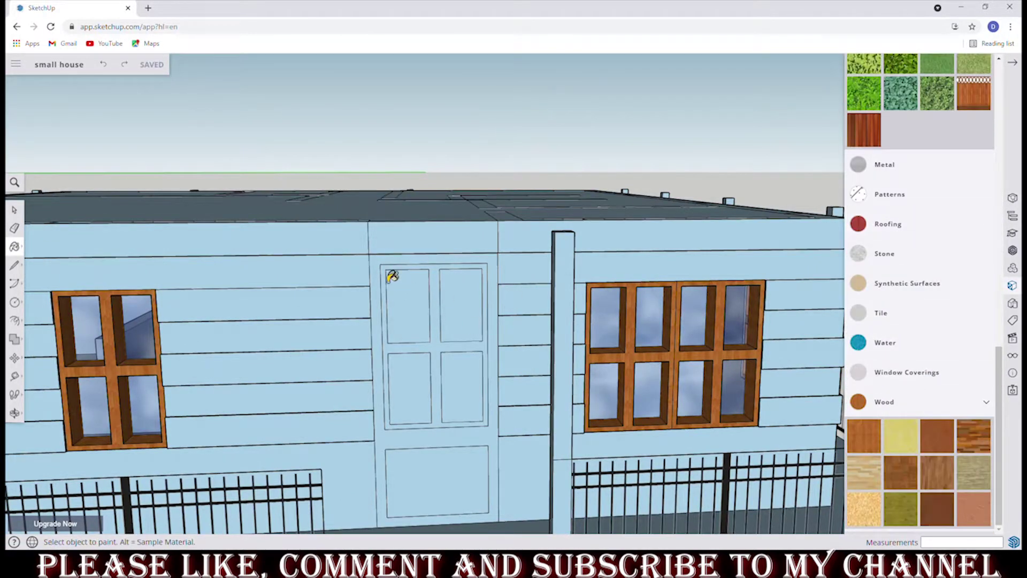
click(383, 272)
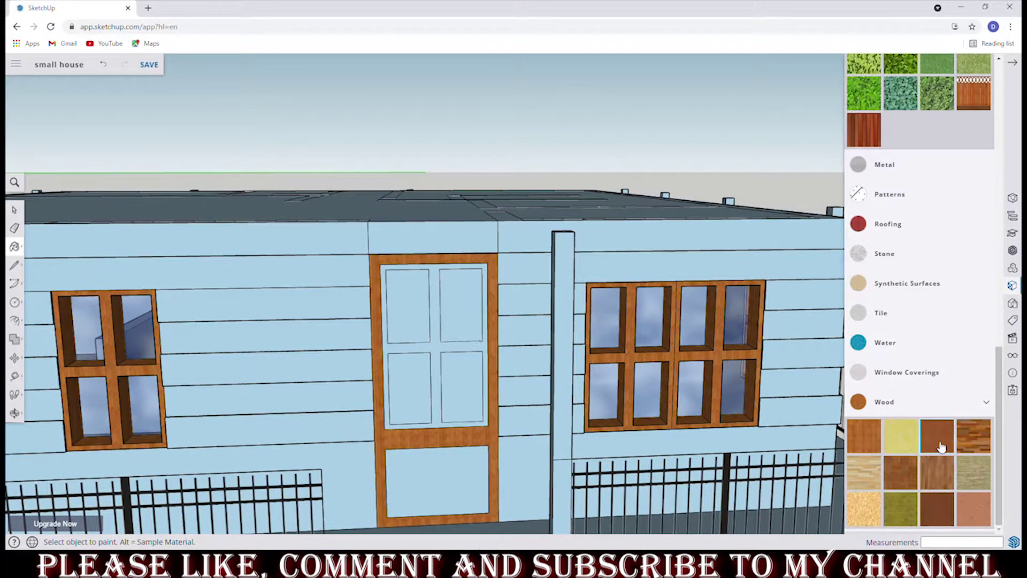
click(445, 366)
scroll(455, 439, down, 2)
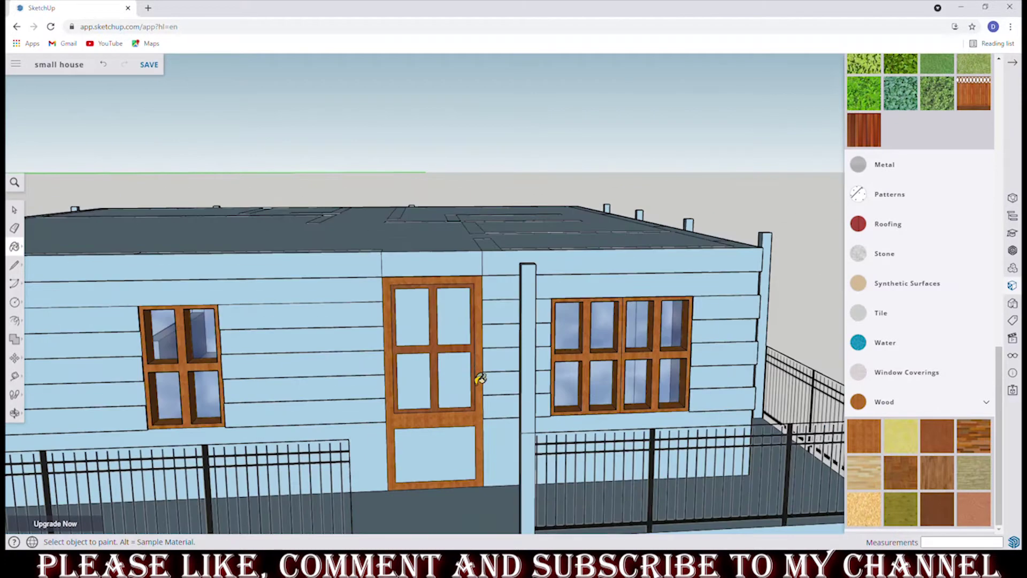
click(434, 358)
Apply Translucent Glass Sky Reflection to the upper door panes.
scroll(435, 369, down, 1)
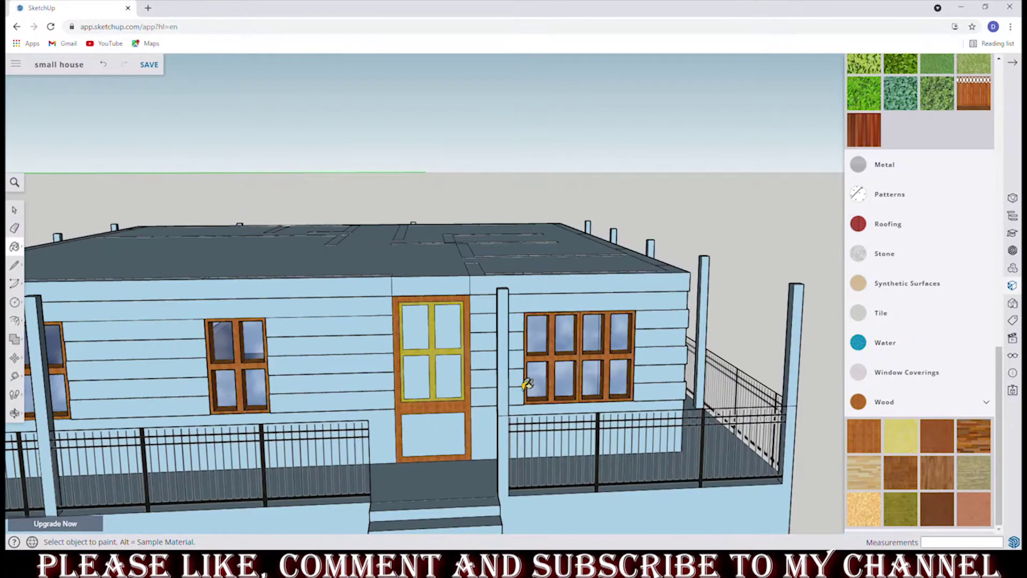
scroll(927, 371, up, 2)
scroll(928, 372, up, 5)
scroll(927, 372, up, 5)
click(900, 400)
click(448, 346)
click(417, 329)
click(425, 388)
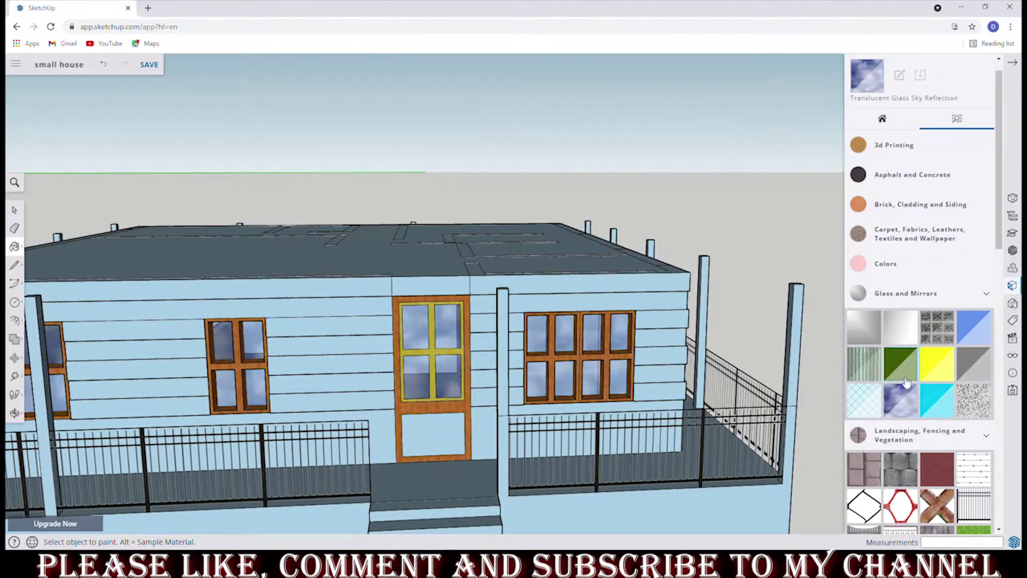
Paint the door's bottom panel with a wood material.
scroll(906, 381, down, 5)
click(900, 434)
click(455, 431)
middle_drag(481, 420, 224, 407)
scroll(422, 412, down, 5)
scroll(481, 300, up, 5)
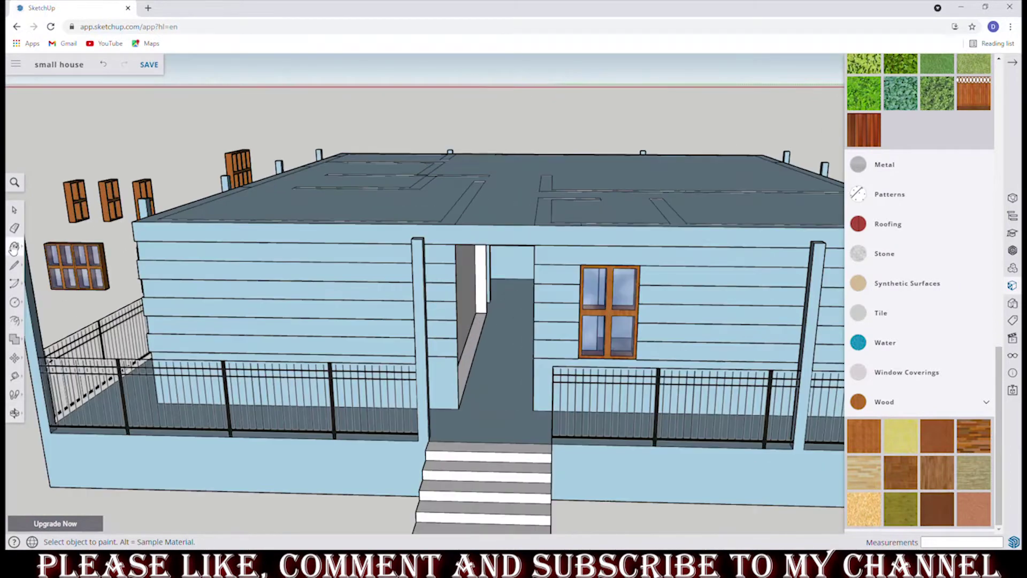
Start a line at the door jamb, cancel it, and orbit to look down on the house.
click(14, 265)
scroll(447, 332, up, 3)
scroll(482, 321, up, 3)
click(507, 115)
scroll(532, 137, down, 5)
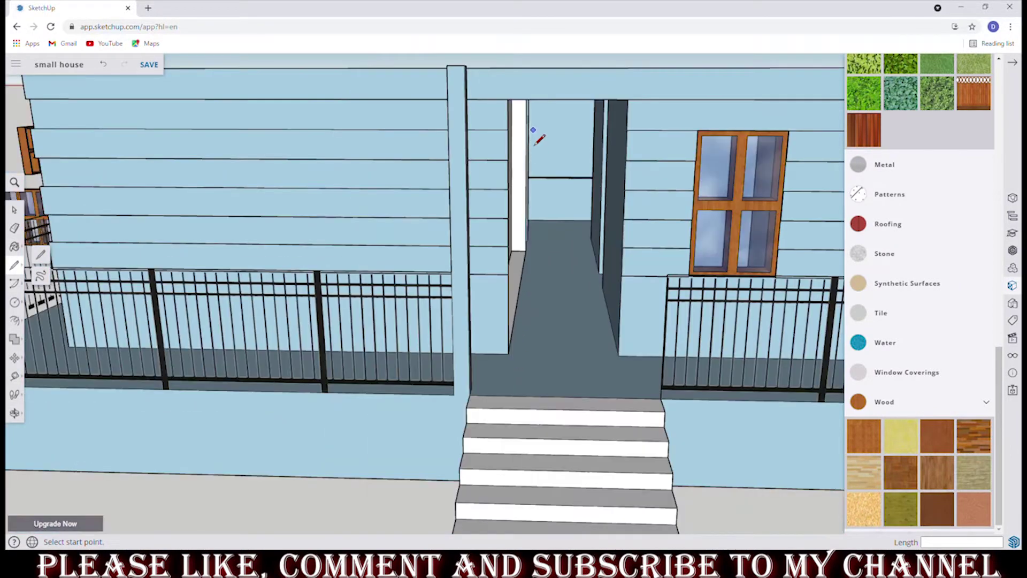
scroll(556, 161, up, 3)
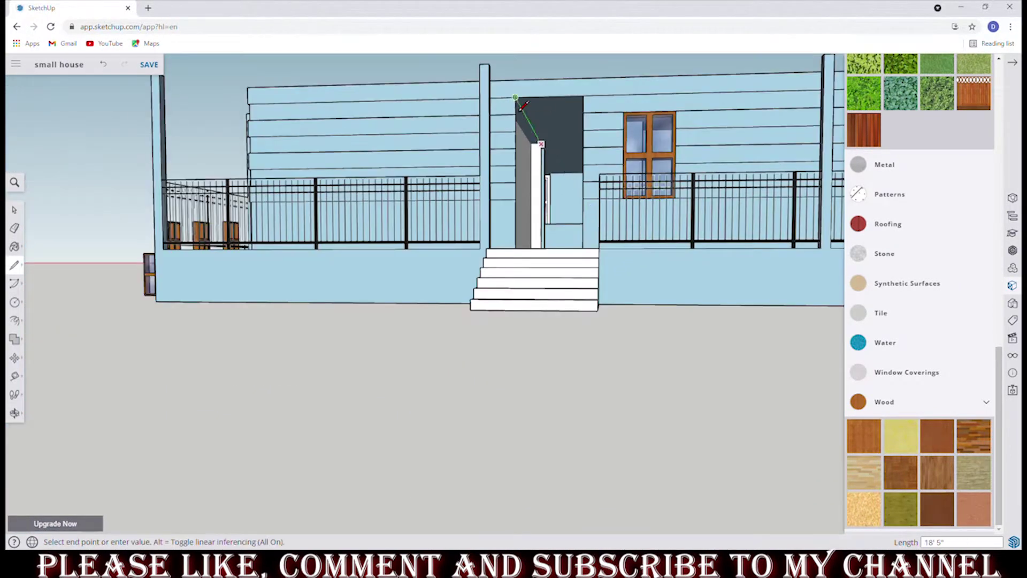
key(Escape)
scroll(523, 106, down, 3)
middle_drag(523, 105, 33, 243)
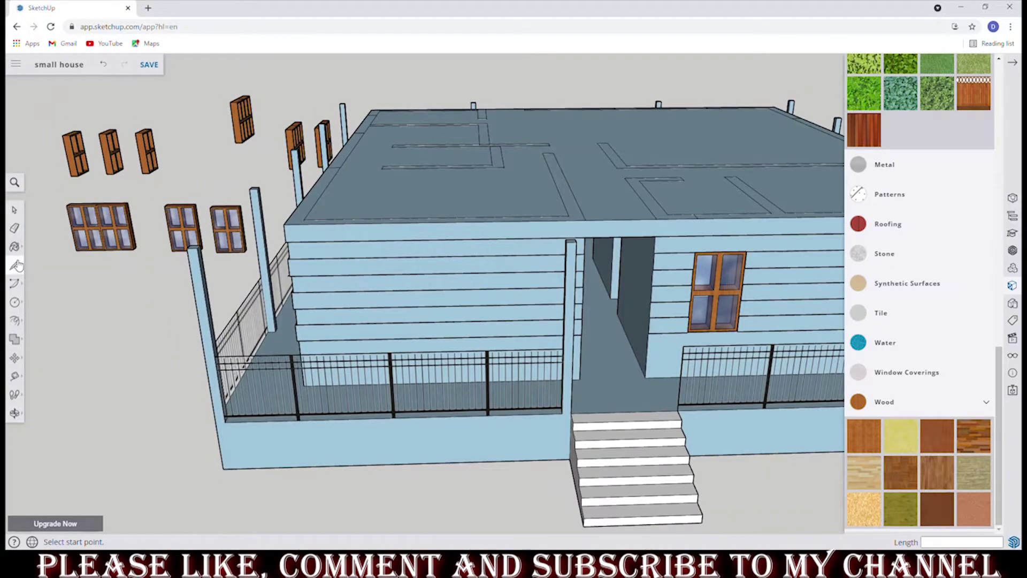
scroll(652, 388, up, 5)
Draw the door's vertical jamb edge from the top door corner down the wall.
click(684, 376)
scroll(681, 381, down, 3)
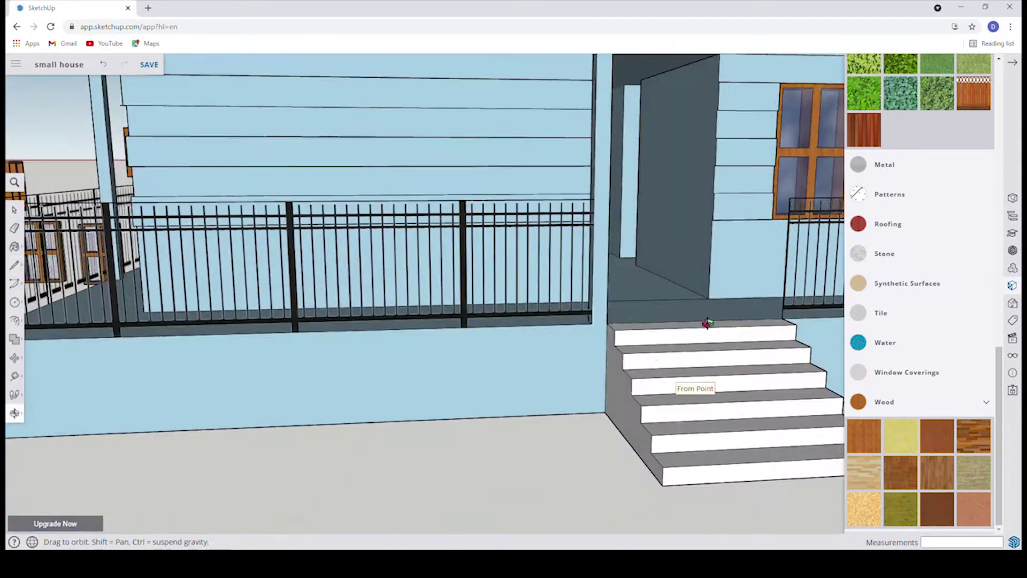
scroll(707, 321, down, 2)
scroll(688, 156, up, 5)
scroll(725, 151, up, 2)
scroll(727, 128, up, 2)
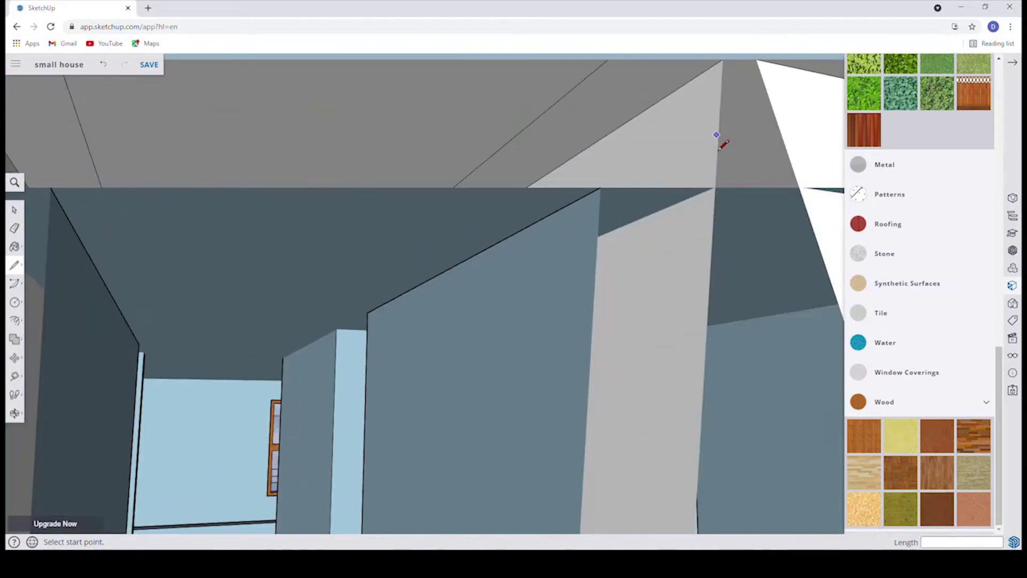
click(718, 132)
scroll(374, 155, up, 1)
click(308, 140)
scroll(315, 157, down, 3)
scroll(315, 161, down, 1)
scroll(275, 375, up, 3)
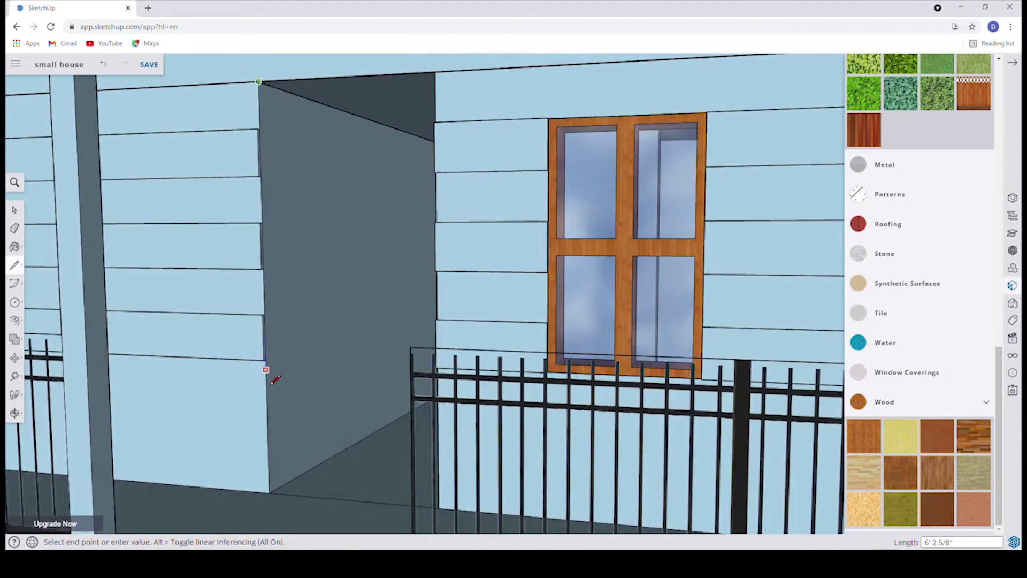
click(270, 508)
middle_drag(275, 499, 294, 489)
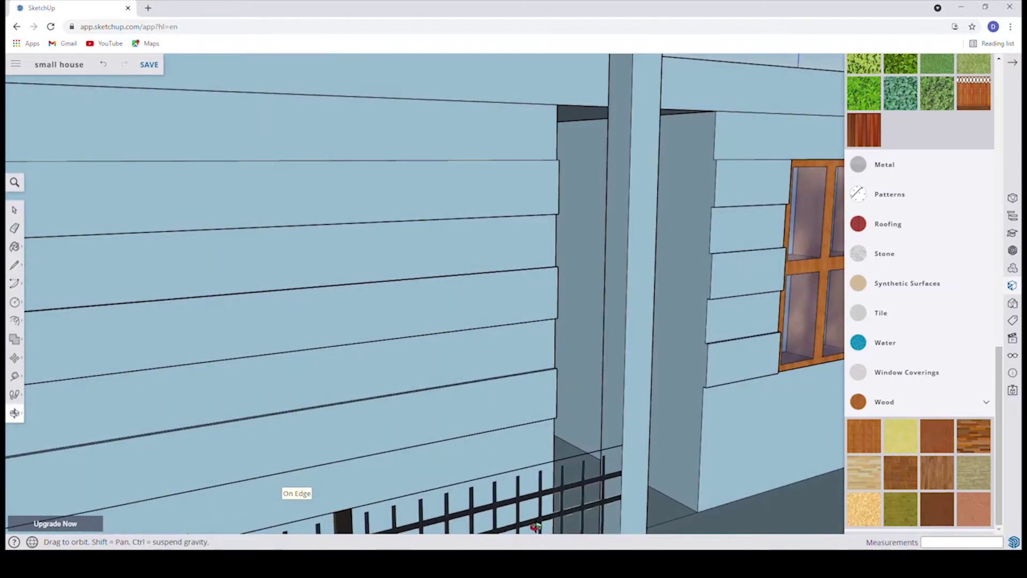
click(719, 124)
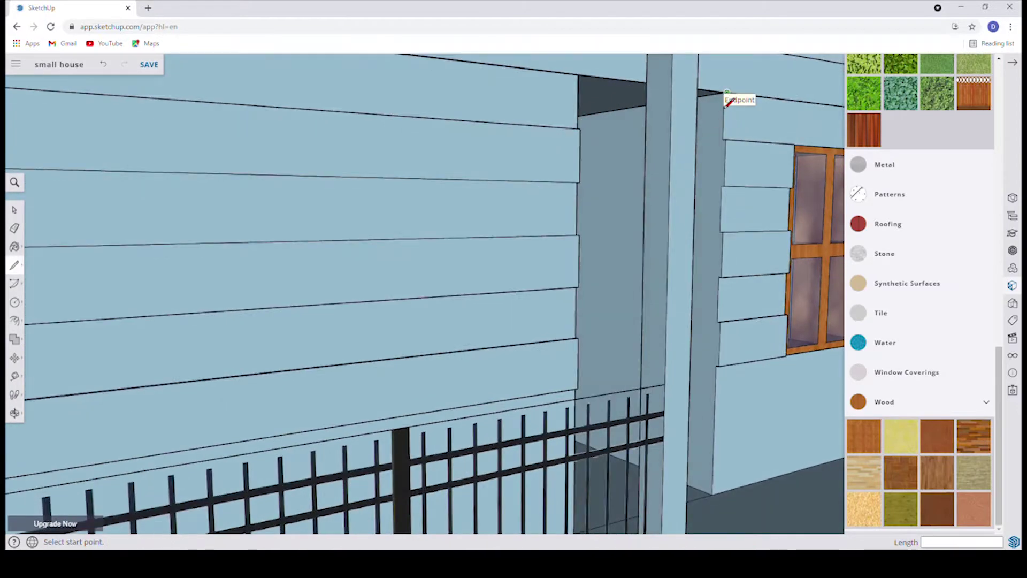
Draw a second edge down the wall from the roof corner.
scroll(728, 115, up, 3)
scroll(726, 115, up, 2)
scroll(717, 114, down, 3)
scroll(750, 107, up, 3)
click(726, 103)
scroll(722, 166, down, 3)
middle_drag(713, 183, 704, 289)
click(709, 512)
Close the door outline with an edge from the wall corner across to the jamb.
middle_drag(709, 512, 653, 326)
scroll(532, 395, up, 3)
scroll(447, 408, up, 3)
scroll(385, 392, up, 2)
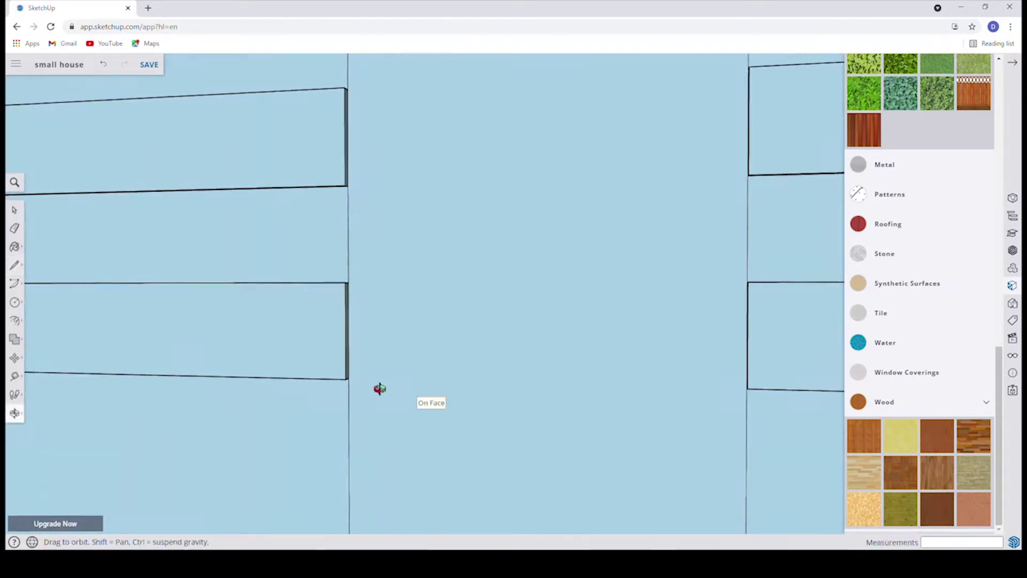
middle_drag(386, 393, 333, 374)
click(323, 371)
scroll(626, 380, down, 2)
scroll(751, 397, down, 1)
scroll(770, 396, up, 1)
scroll(773, 378, up, 2)
scroll(772, 378, up, 1)
scroll(826, 381, up, 2)
scroll(818, 381, up, 3)
scroll(673, 379, down, 3)
scroll(666, 367, up, 3)
scroll(695, 375, down, 1)
click(659, 380)
scroll(583, 374, down, 2)
scroll(557, 380, down, 2)
scroll(482, 383, down, 1)
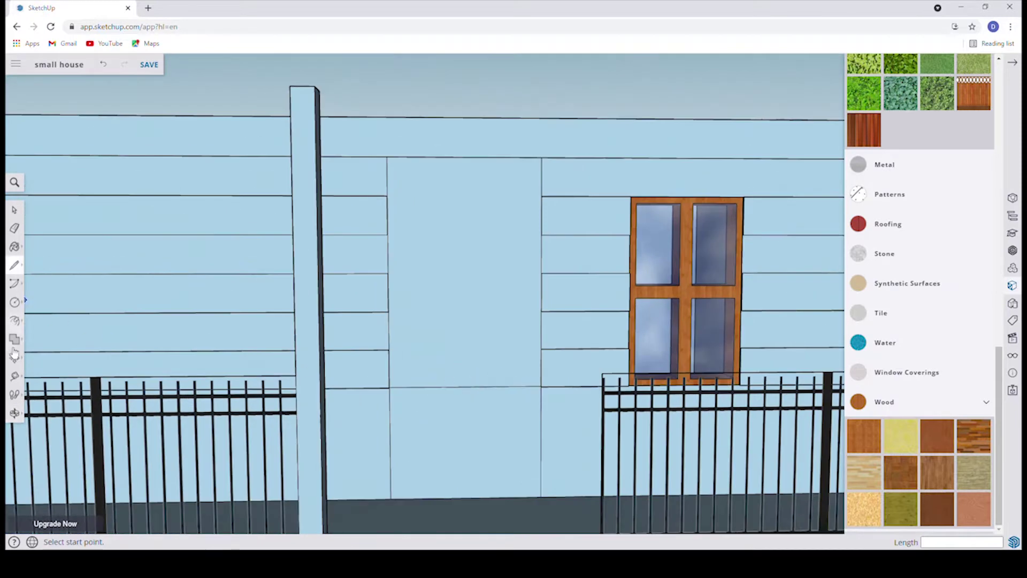
click(18, 322)
click(541, 293)
Inset the upper and lower door faces by 4.
text(4)
key(Return)
click(468, 497)
text(4)
key(Return)
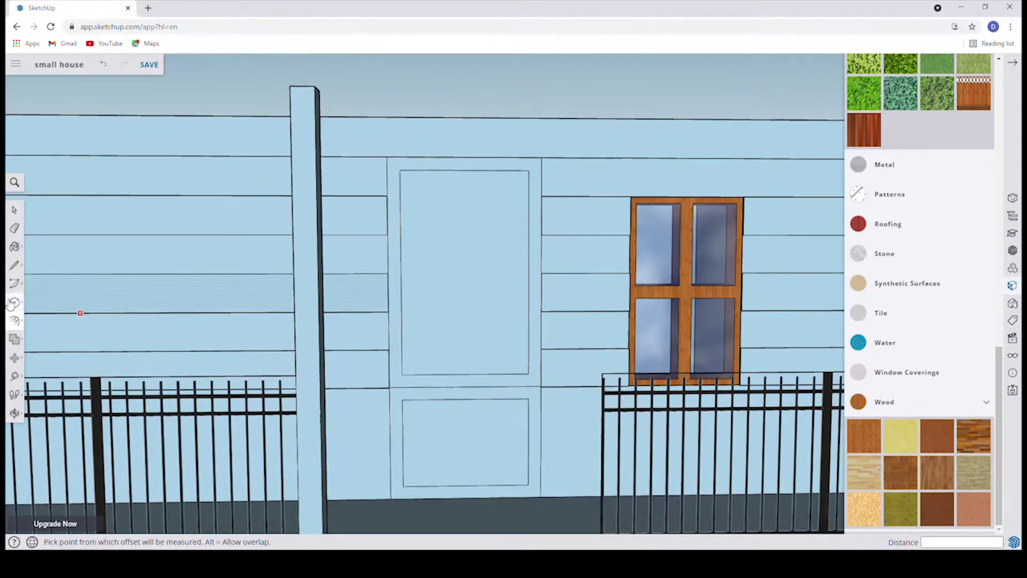
Start a dividing edge up the upper door panel, then cancel it.
click(14, 265)
click(465, 374)
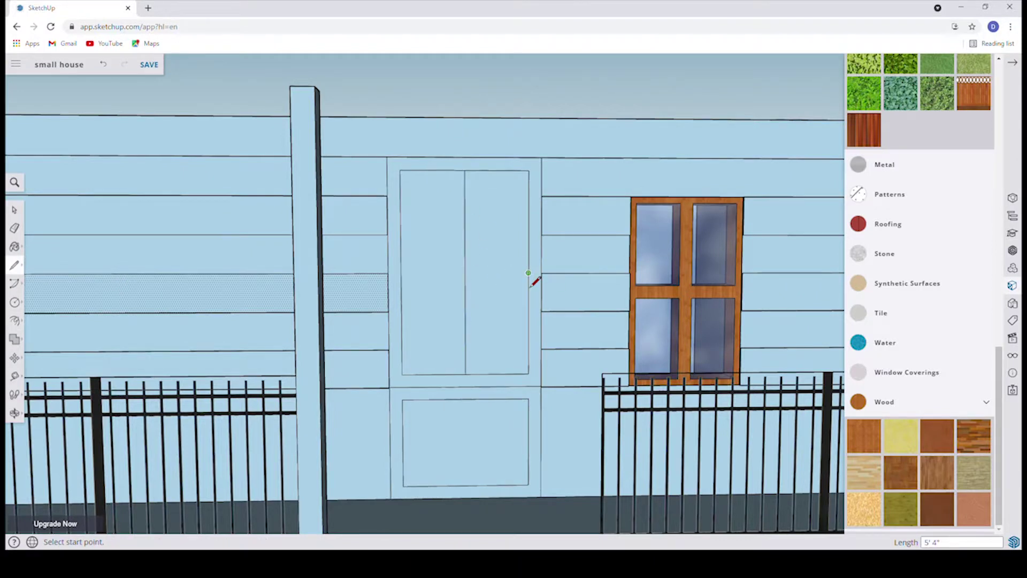
key(Escape)
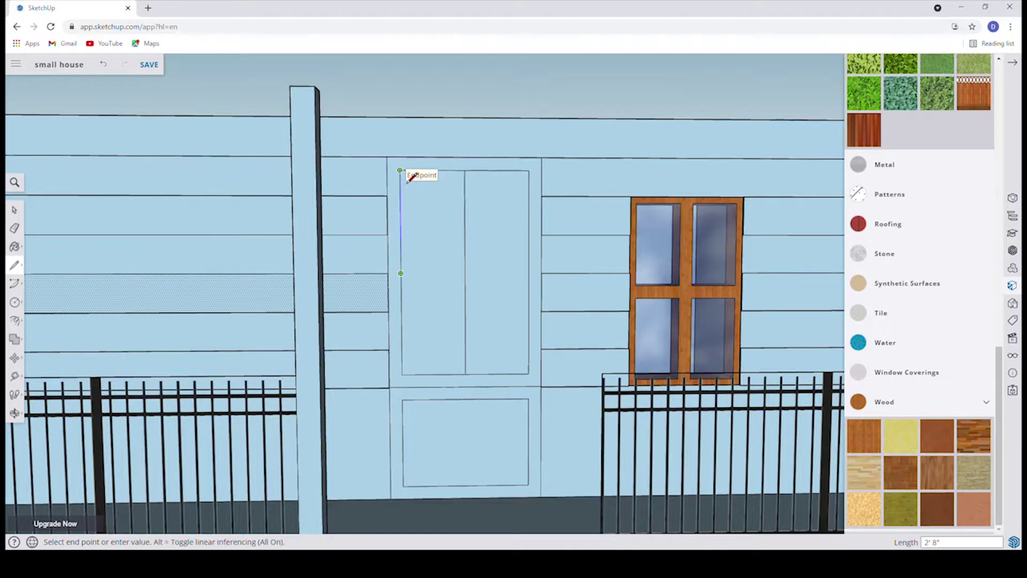
key(Escape)
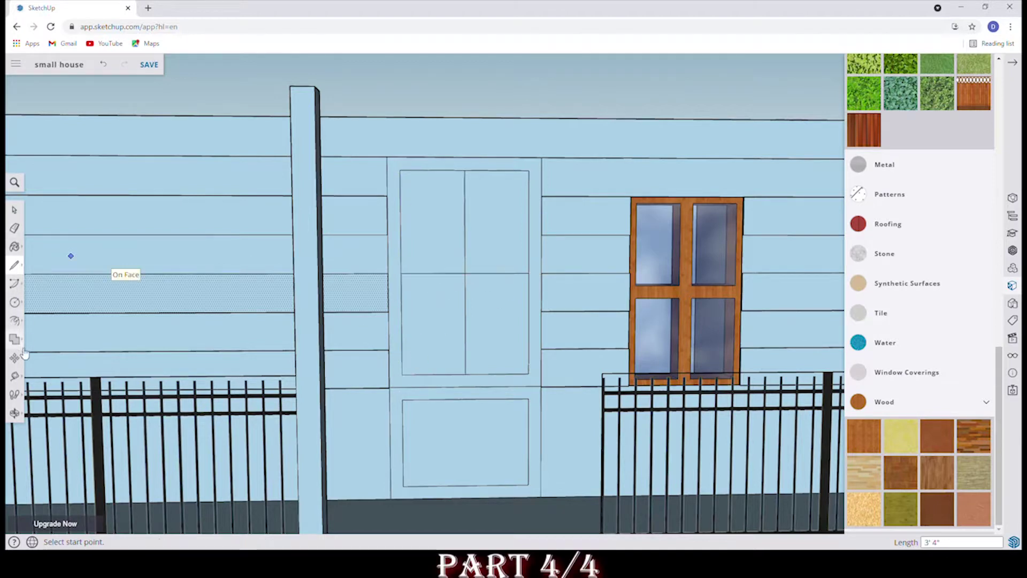
Inset each of the four upper door panels by the same offset.
click(14, 320)
click(388, 274)
key(Escape)
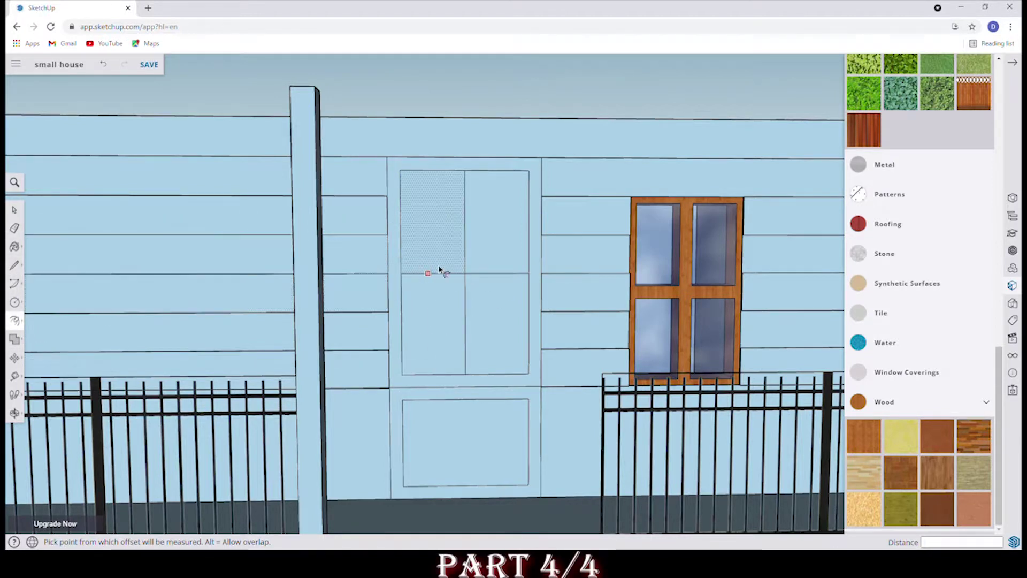
click(458, 257)
click(502, 254)
double_click(493, 300)
double_click(454, 326)
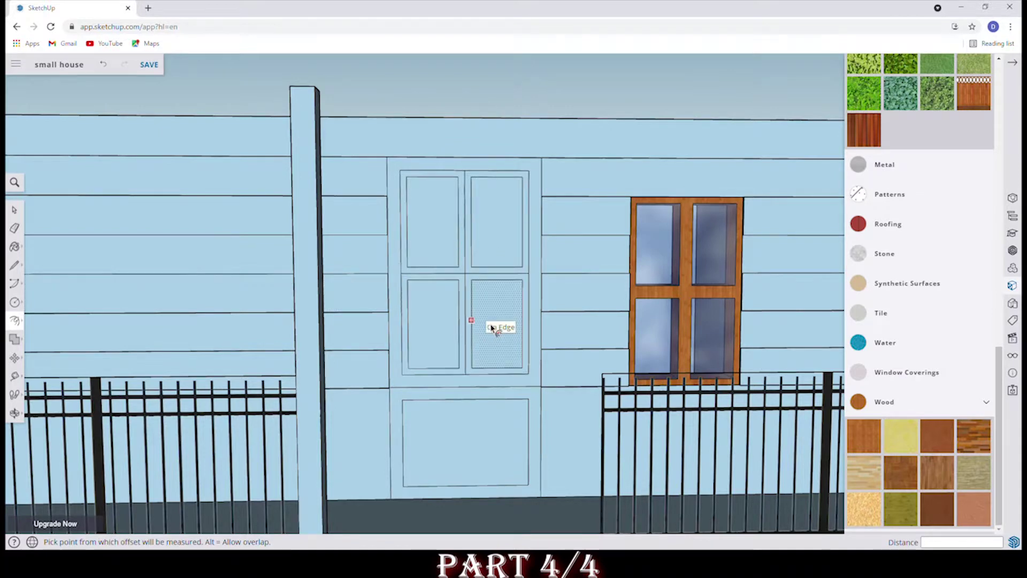
Erase the door's middle cross lines.
click(150, 64)
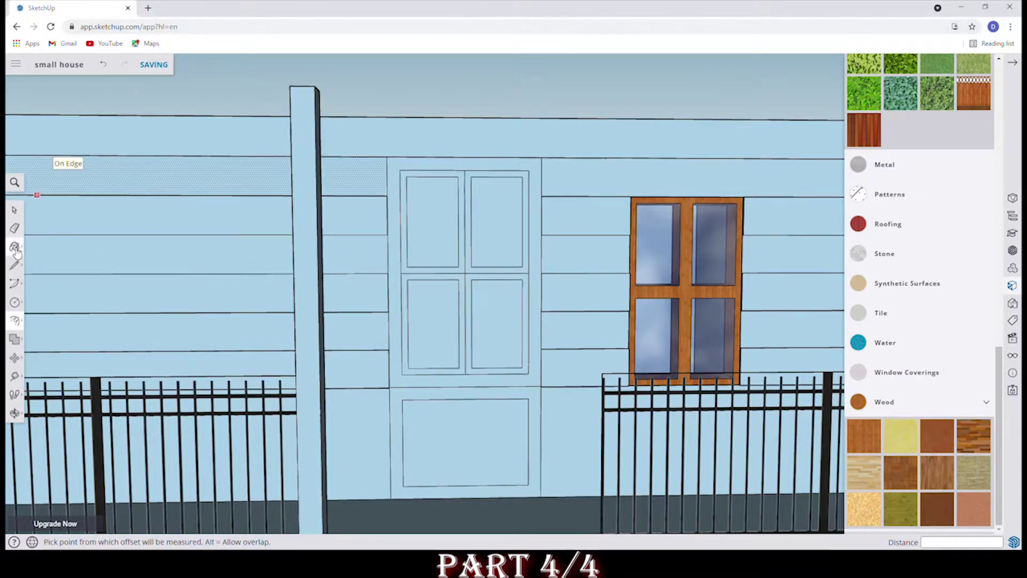
click(14, 228)
drag(411, 273, 489, 314)
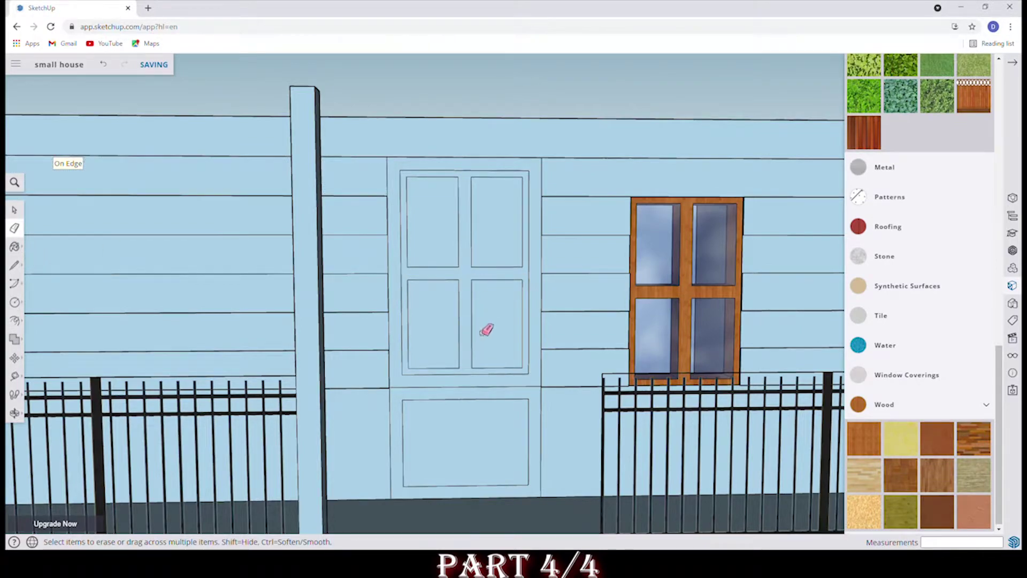
scroll(449, 388, down, 1)
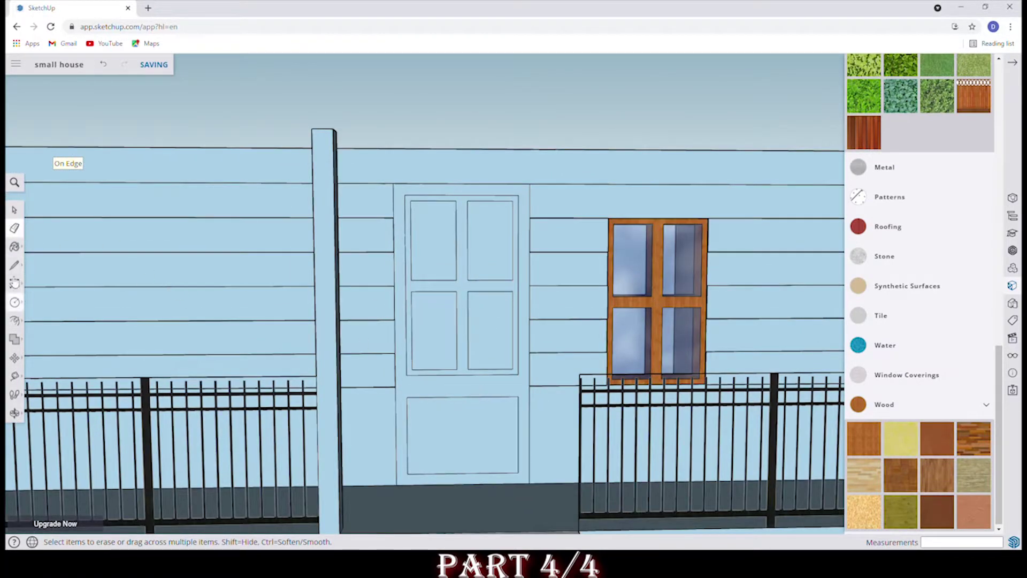
Fill the four upper door panes with a glass material.
click(15, 246)
click(490, 241)
click(433, 241)
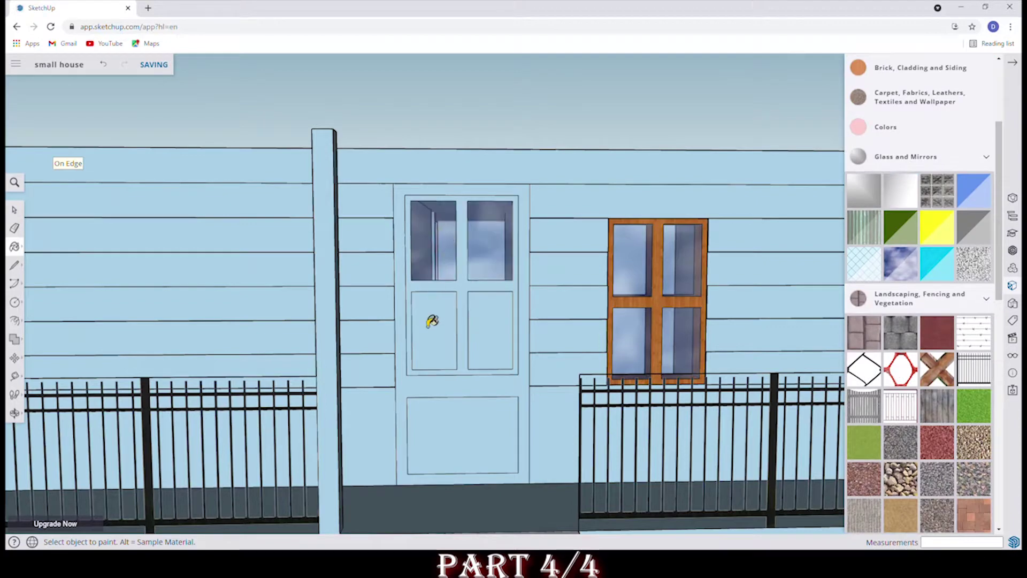
click(433, 305)
click(491, 328)
Paint the lower door panel and pane frame yellow and the outer frame wood.
scroll(932, 428, down, 2)
scroll(931, 431, down, 8)
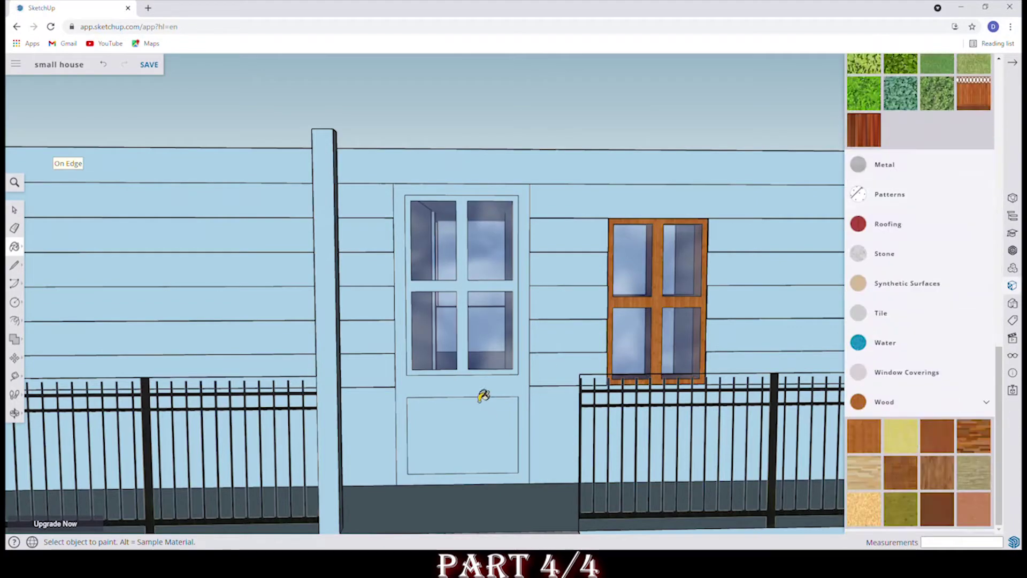
click(488, 416)
click(478, 373)
click(527, 241)
scroll(511, 273, down, 3)
Orbit and zoom to review the house's right side, back and left side.
scroll(509, 289, down, 4)
scroll(536, 348, down, 4)
middle_drag(570, 399, 80, 238)
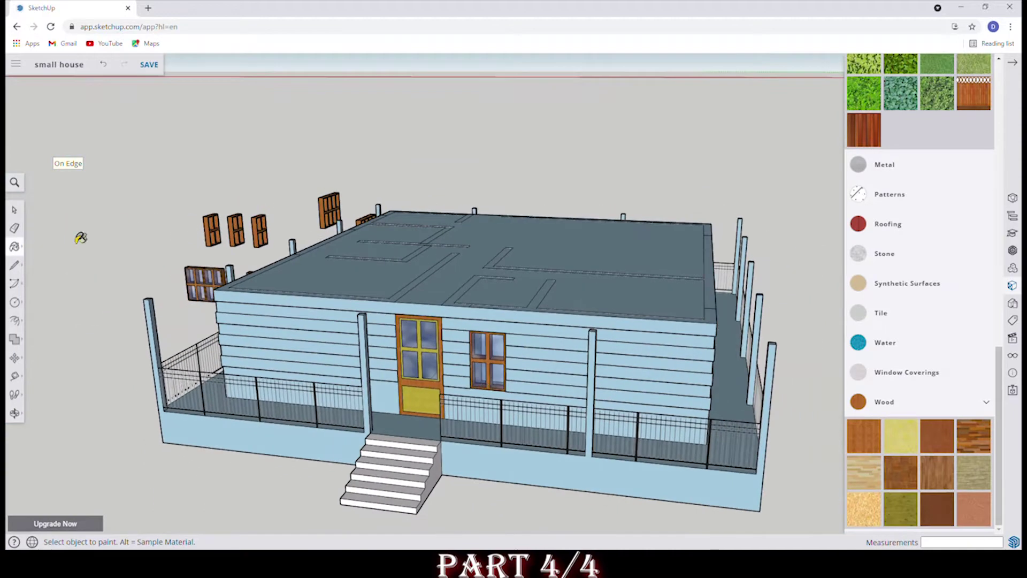
scroll(388, 216, down, 2)
mouse_move(388, 217)
middle_down()
mouse_move(412, 342)
mouse_move(523, 353)
mouse_move(576, 386)
middle_up()
scroll(385, 348, up, 2)
scroll(535, 374, up, 3)
scroll(577, 385, down, 3)
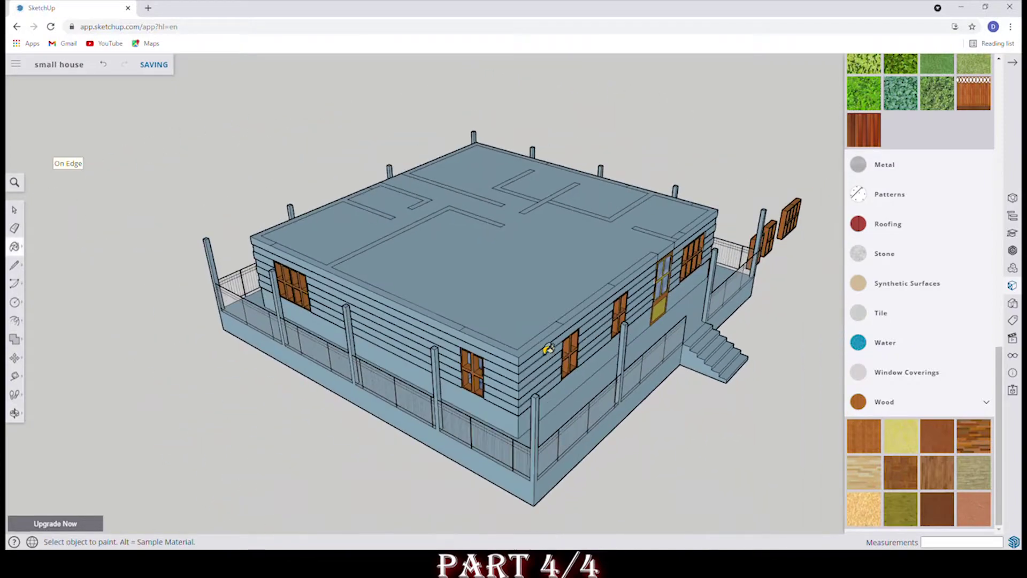
Orbit back to a close front view of the finished door.
middle_drag(498, 348, 237, 283)
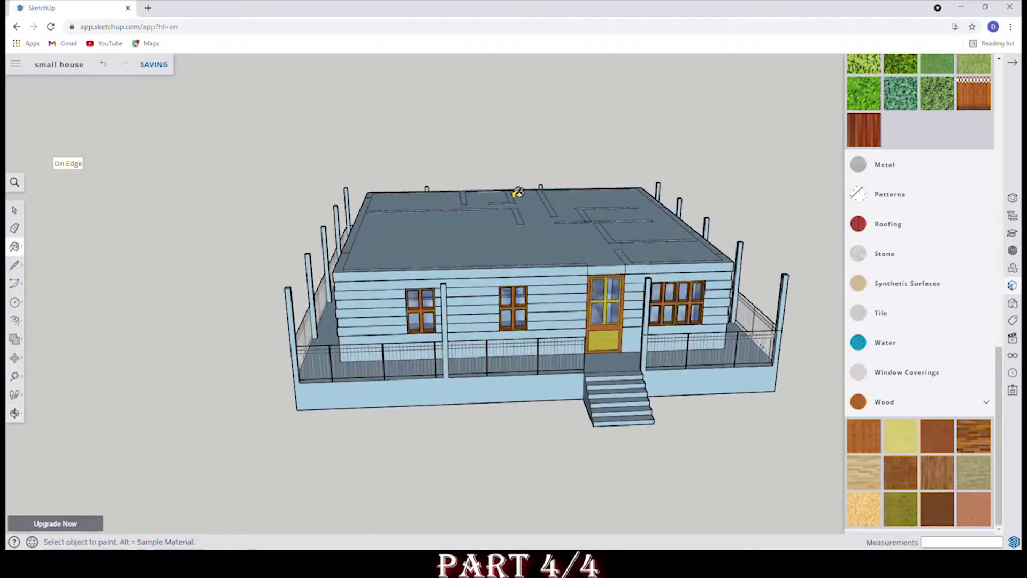
middle_drag(685, 294, 541, 320)
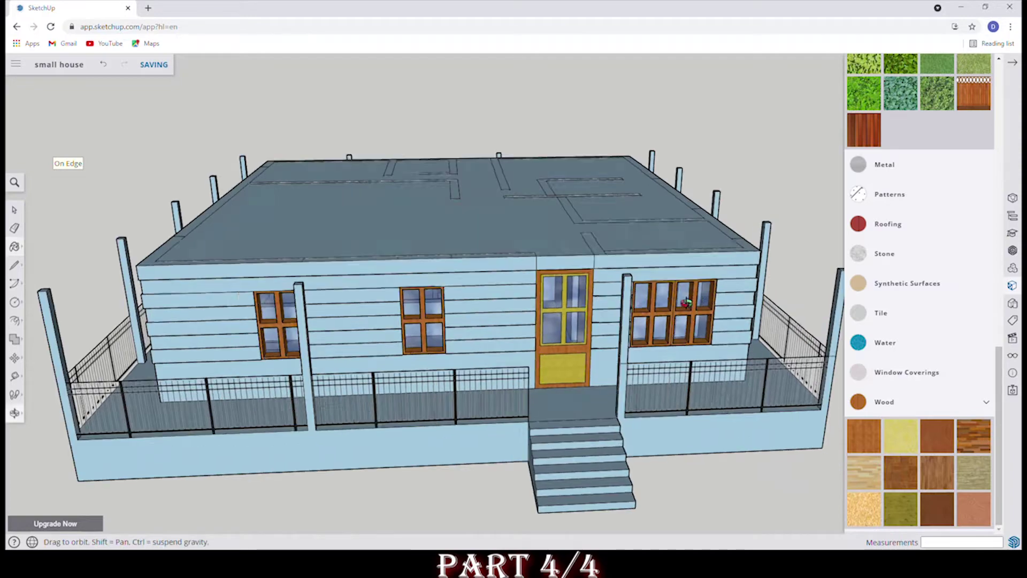
scroll(541, 320, up, 2)
scroll(589, 306, down, 3)
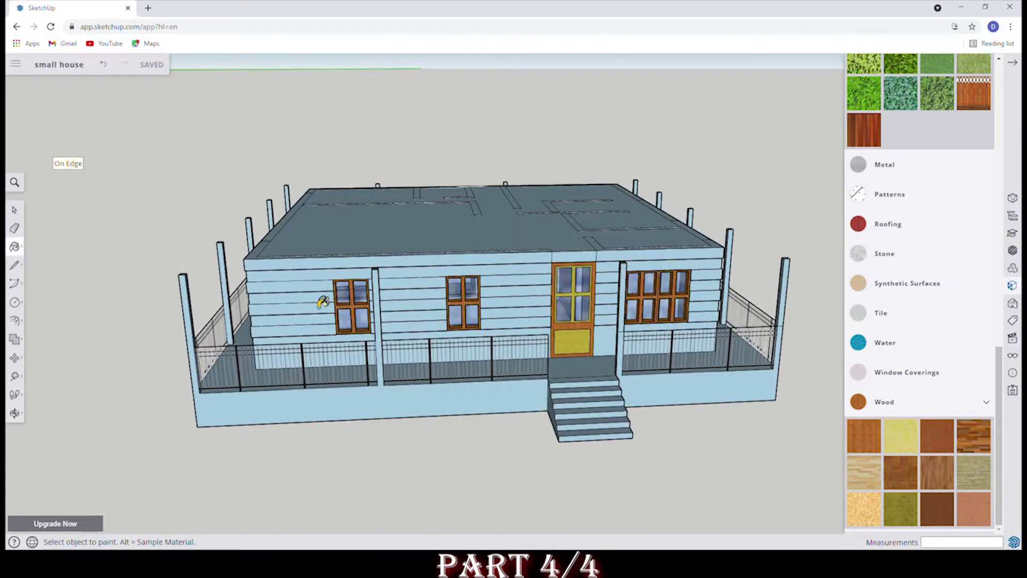
click(15, 266)
scroll(286, 321, up, 1)
Zoom and orbit around the house corner, ending the unfinished edge.
scroll(339, 367, up, 3)
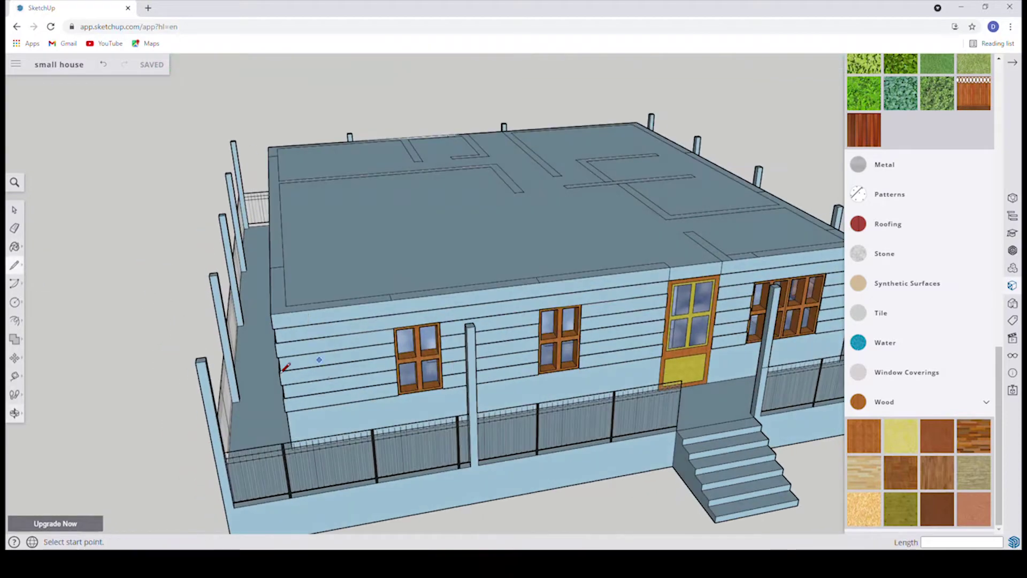
scroll(210, 375, up, 3)
scroll(180, 371, down, 5)
scroll(545, 331, up, 4)
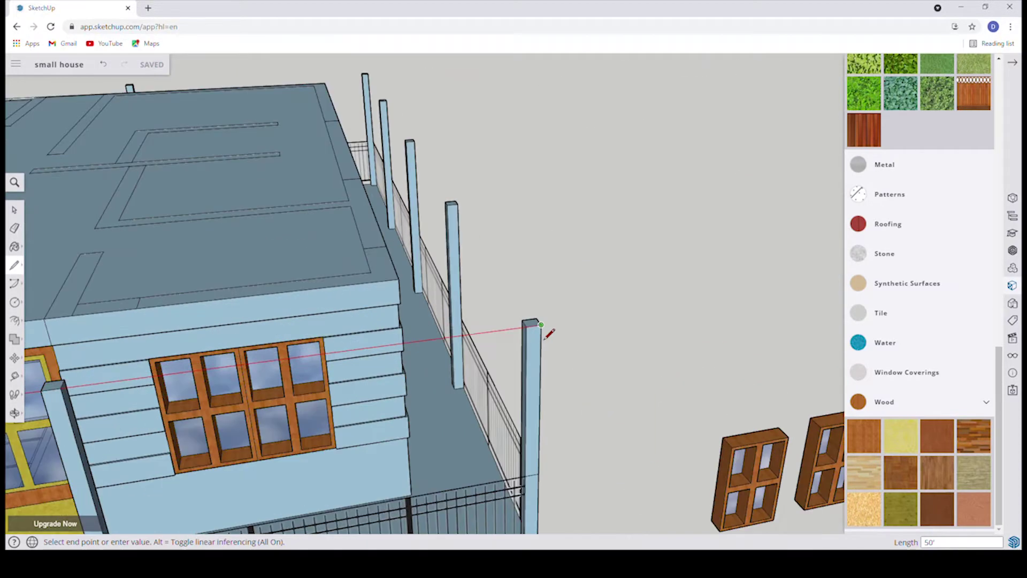
scroll(417, 355, up, 2)
scroll(332, 329, up, 2)
scroll(160, 331, down, 5)
middle_drag(161, 330, 752, 165)
key(Escape)
Orbit to a new angle and a low side view of the house, ending the current edge.
scroll(391, 283, up, 5)
scroll(694, 247, down, 5)
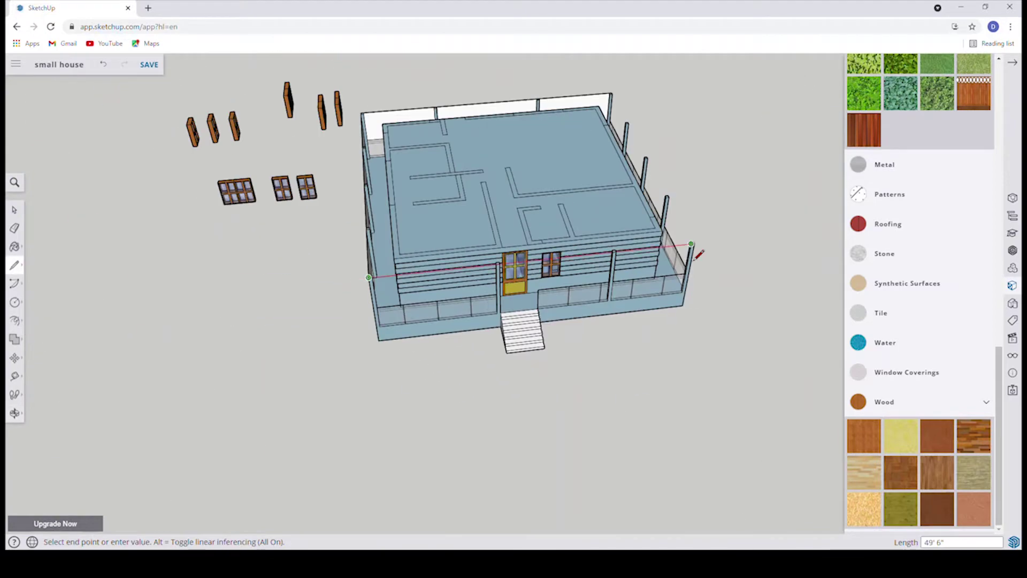
scroll(711, 247, up, 4)
mouse_move(710, 248)
middle_down()
mouse_move(706, 259)
mouse_move(375, 300)
middle_up()
key(Escape)
scroll(377, 301, down, 5)
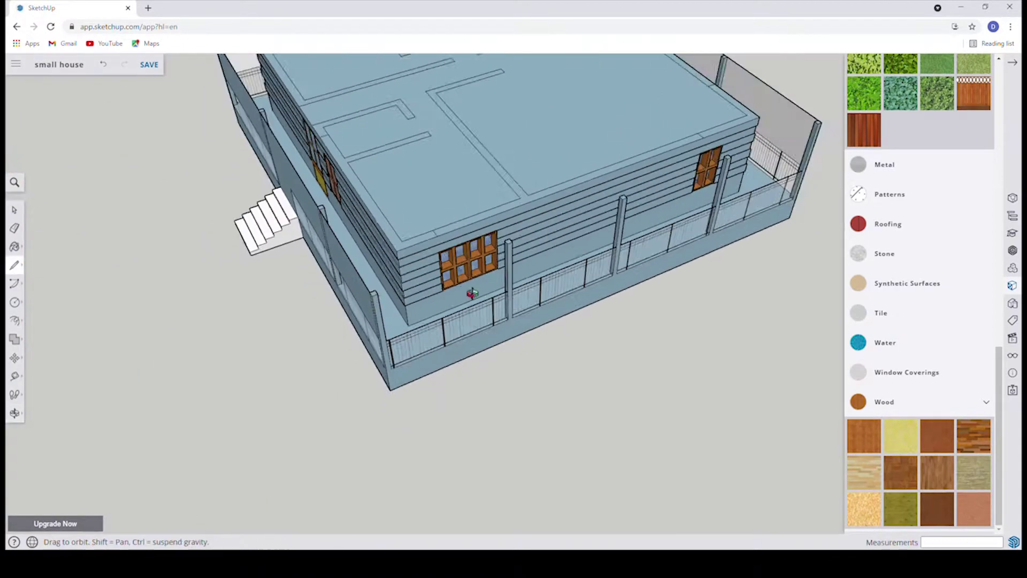
middle_drag(466, 292, 709, 250)
scroll(709, 250, up, 3)
scroll(759, 267, up, 2)
scroll(759, 266, down, 5)
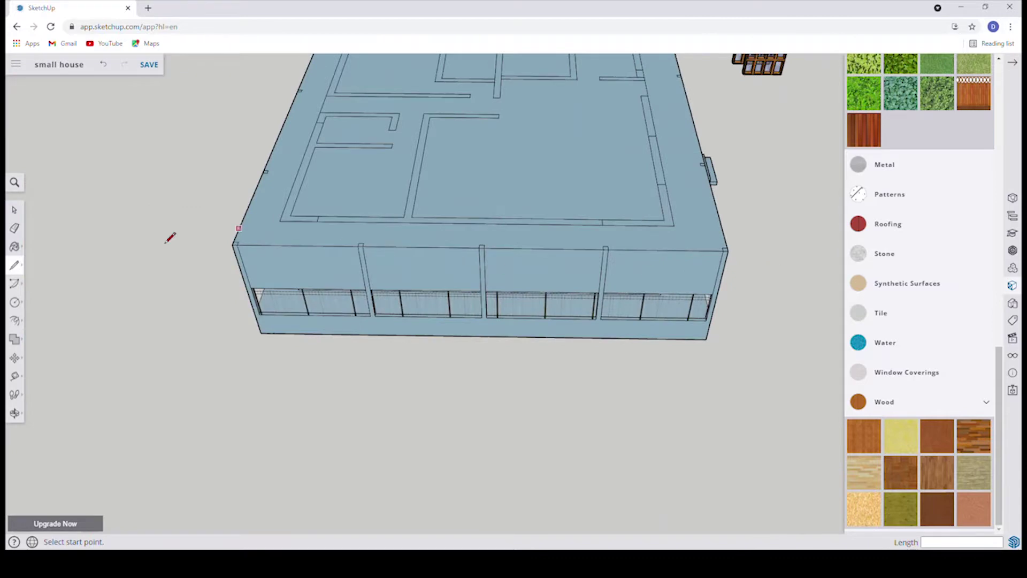
With Select active, orbit to check the roof, stairs and front elevation.
key(space)
mouse_move(671, 271)
middle_down()
mouse_move(337, 245)
mouse_move(650, 324)
mouse_move(685, 350)
mouse_move(455, 393)
mouse_move(197, 382)
mouse_move(164, 167)
middle_up()
scroll(650, 323, down, 3)
scroll(333, 283, up, 3)
mouse_move(333, 283)
middle_down()
mouse_move(454, 371)
mouse_move(239, 356)
mouse_move(476, 351)
middle_up()
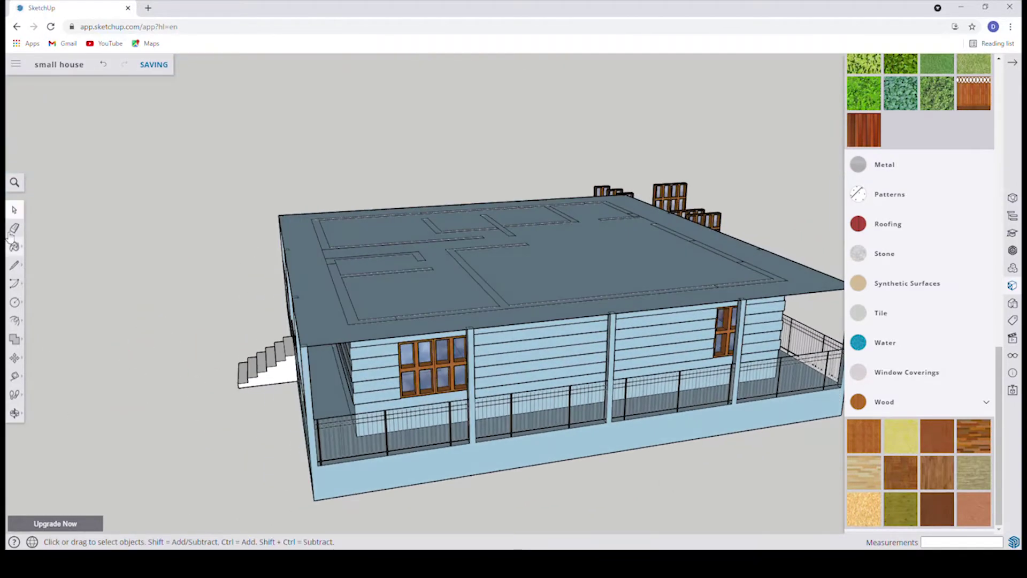
mouse_move(203, 274)
middle_down()
mouse_move(482, 268)
mouse_move(111, 250)
mouse_move(215, 252)
middle_up()
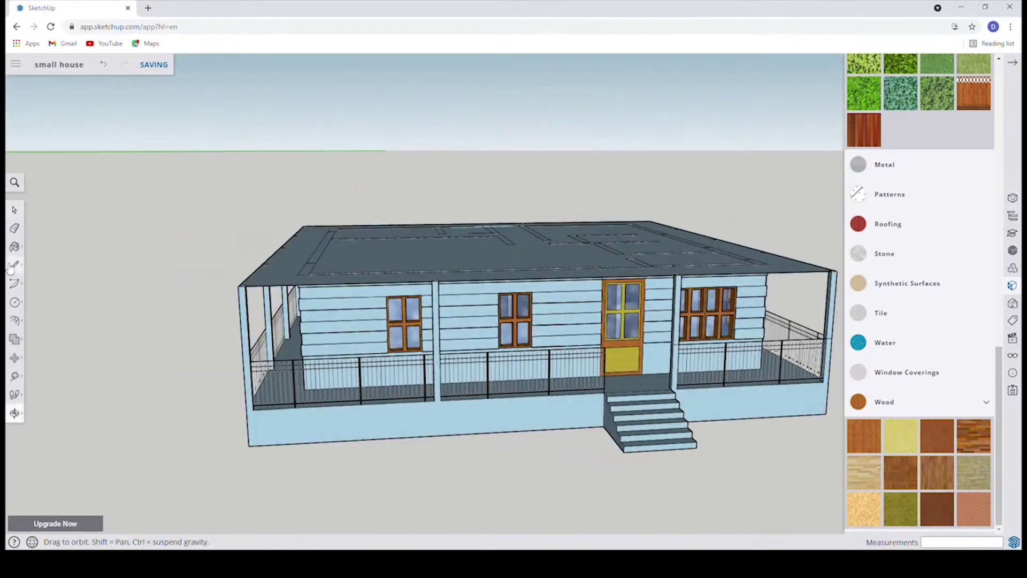
scroll(11, 222, up, 3)
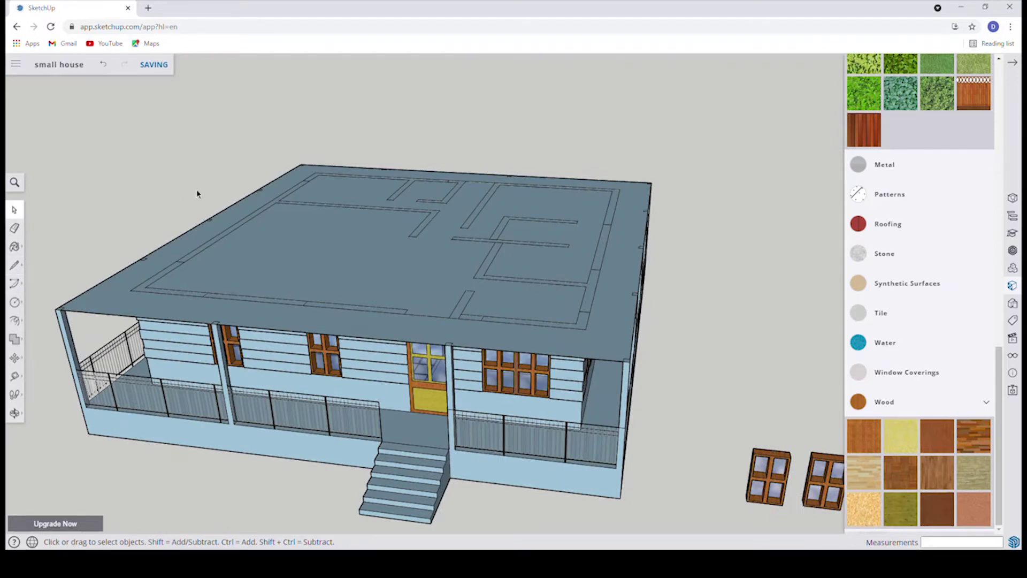
key(l)
scroll(452, 323, up, 2)
scroll(450, 324, up, 2)
click(486, 328)
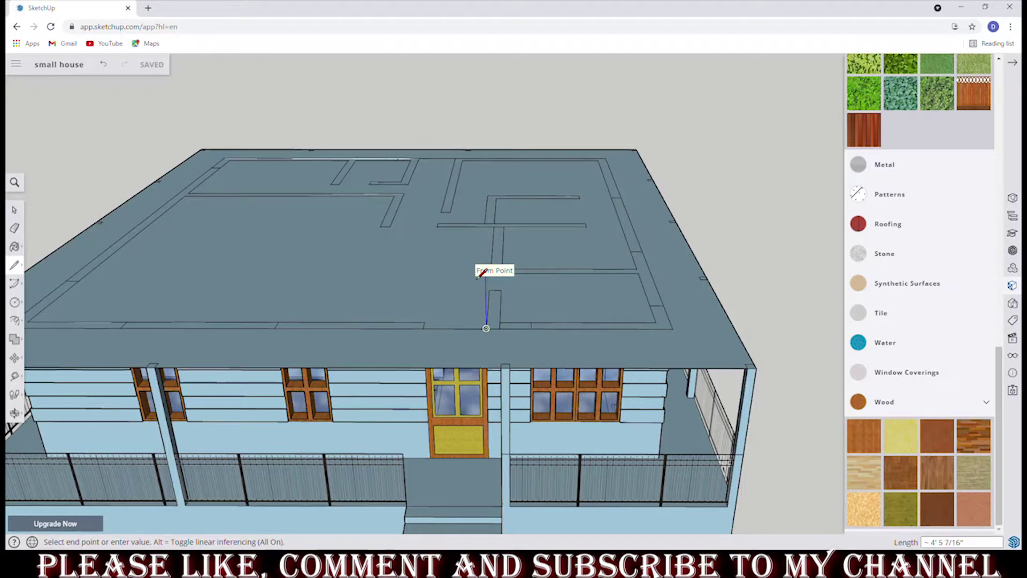
text(6)
key(Return)
key(ctrl+z)
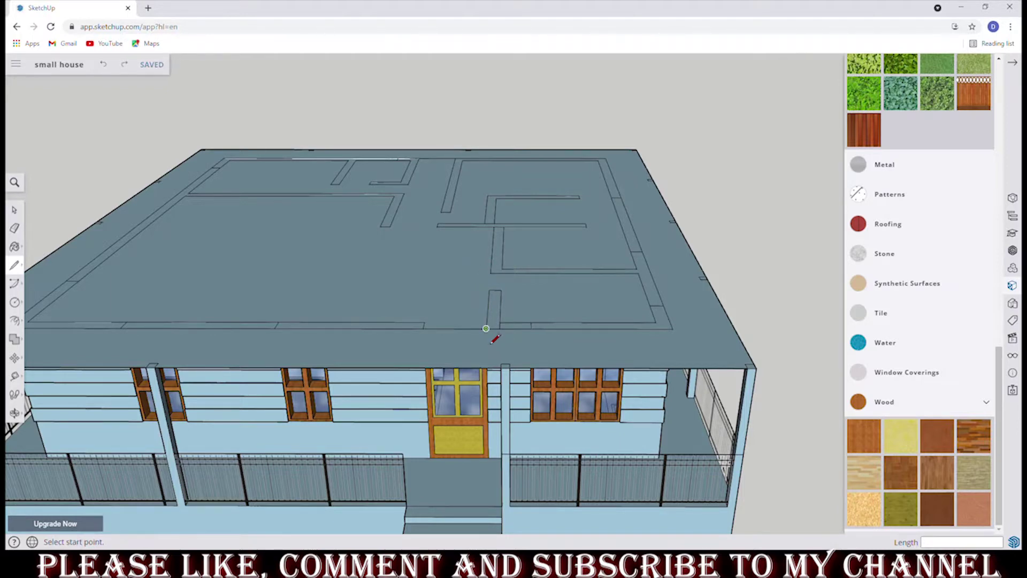
click(484, 240)
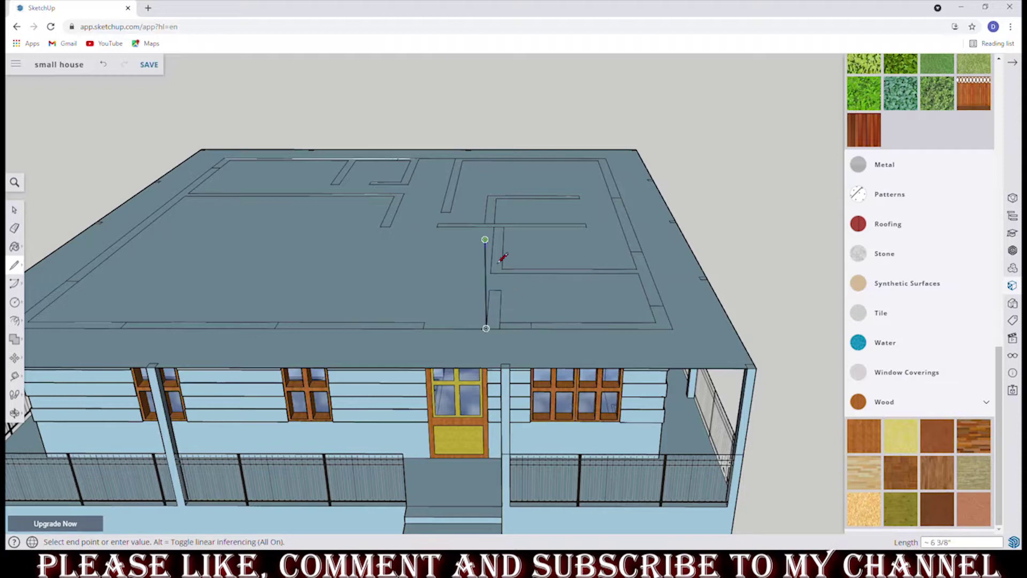
mouse_move(587, 237)
middle_down()
mouse_move(489, 268)
mouse_move(534, 287)
middle_up()
key(Escape)
click(653, 374)
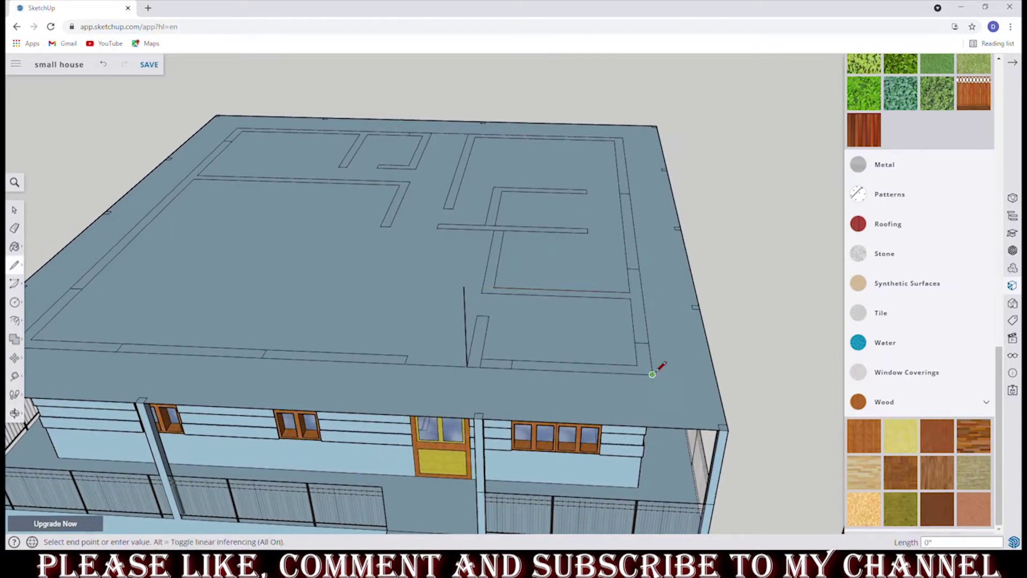
click(660, 300)
click(464, 287)
mouse_move(465, 287)
middle_down()
mouse_move(409, 314)
mouse_move(373, 277)
middle_up()
mouse_move(396, 338)
middle_down()
mouse_move(459, 356)
mouse_move(417, 375)
mouse_move(662, 315)
mouse_move(525, 330)
middle_up()
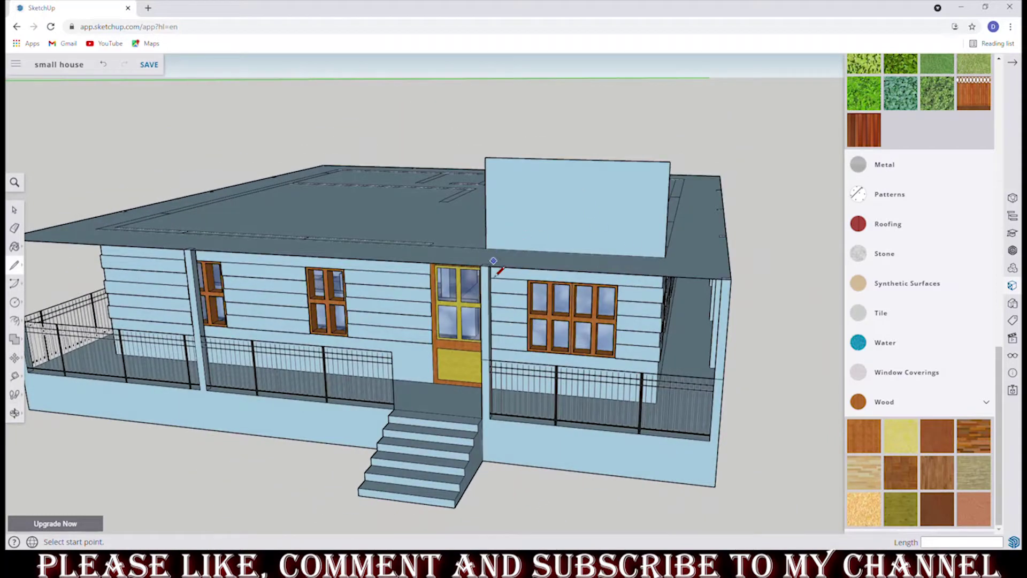
middle_drag(504, 274, 467, 365)
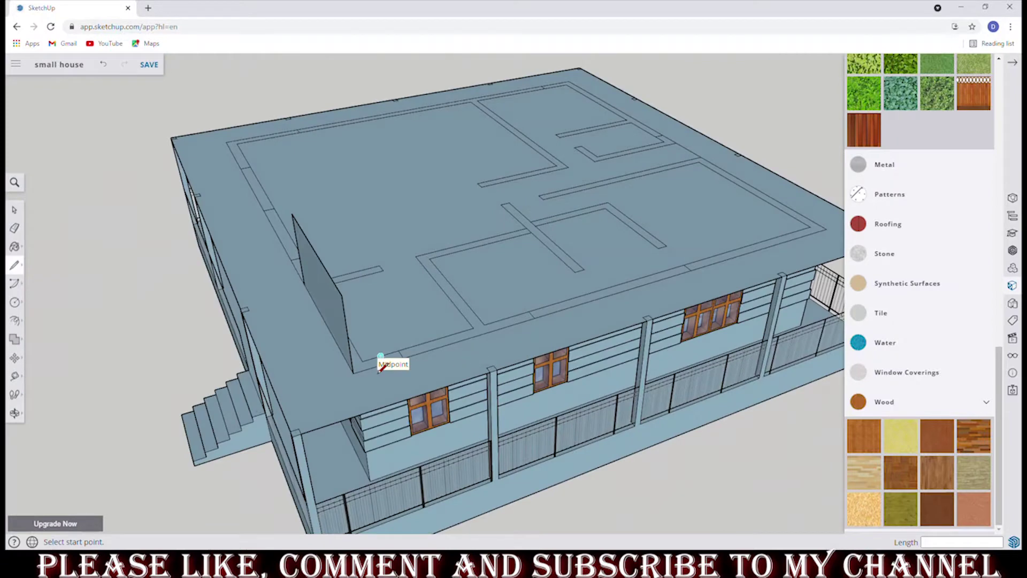
key(ctrl+z)
middle_drag(380, 369, 475, 386)
click(15, 320)
click(182, 214)
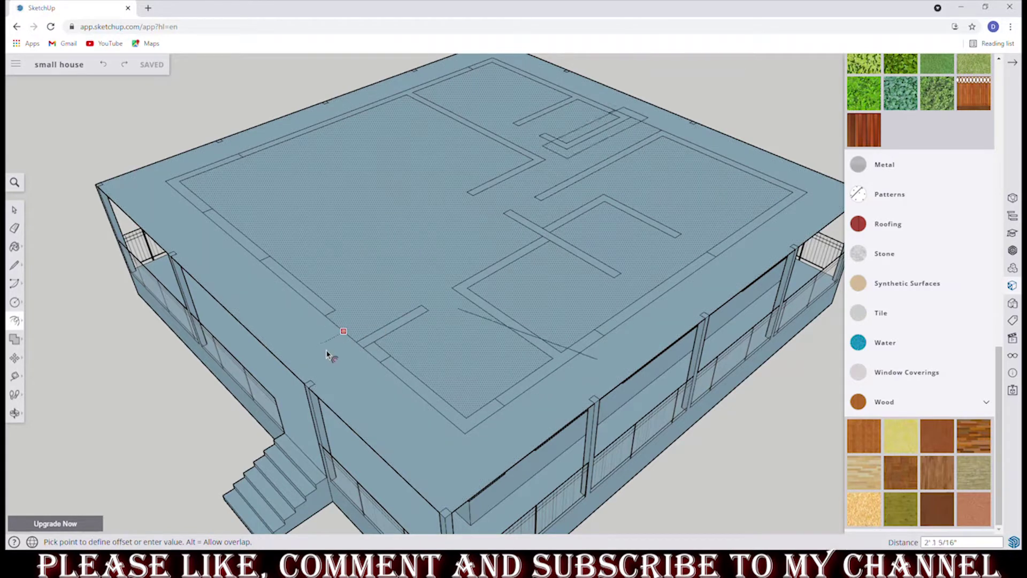
Set the roof's inward offset border and draw a 1' line to the roof corner.
click(551, 394)
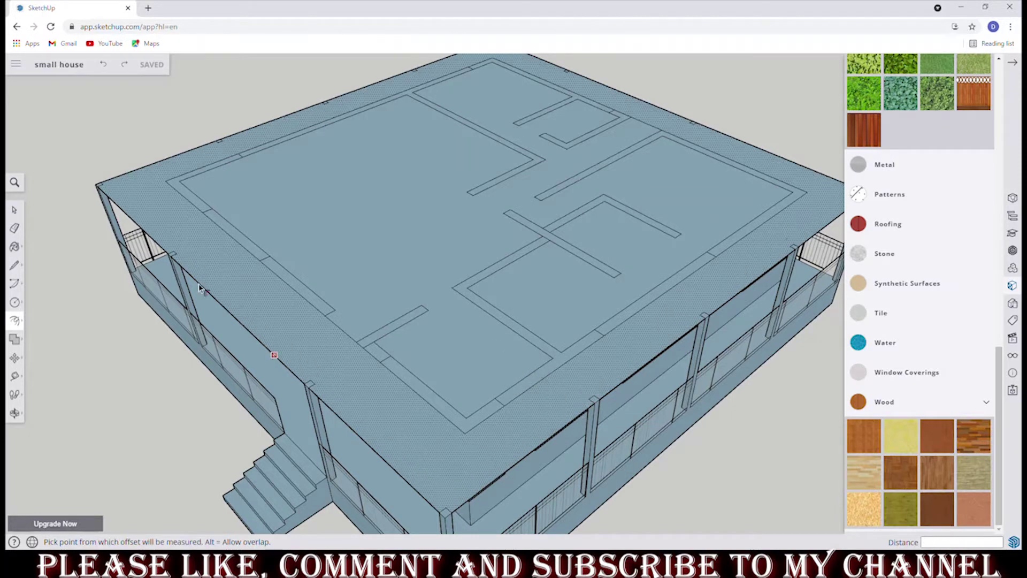
click(22, 269)
click(165, 181)
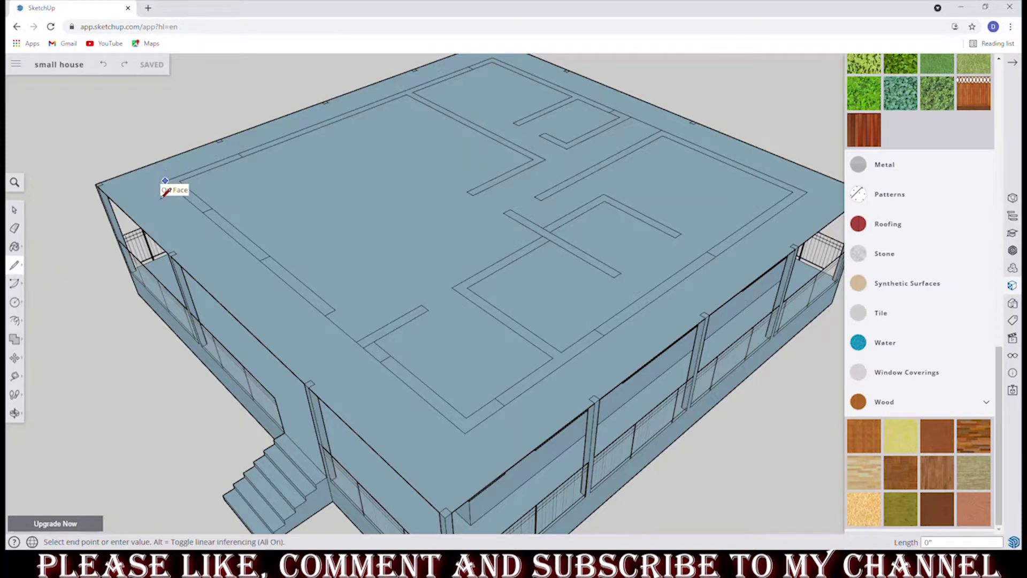
text(1')
click(464, 434)
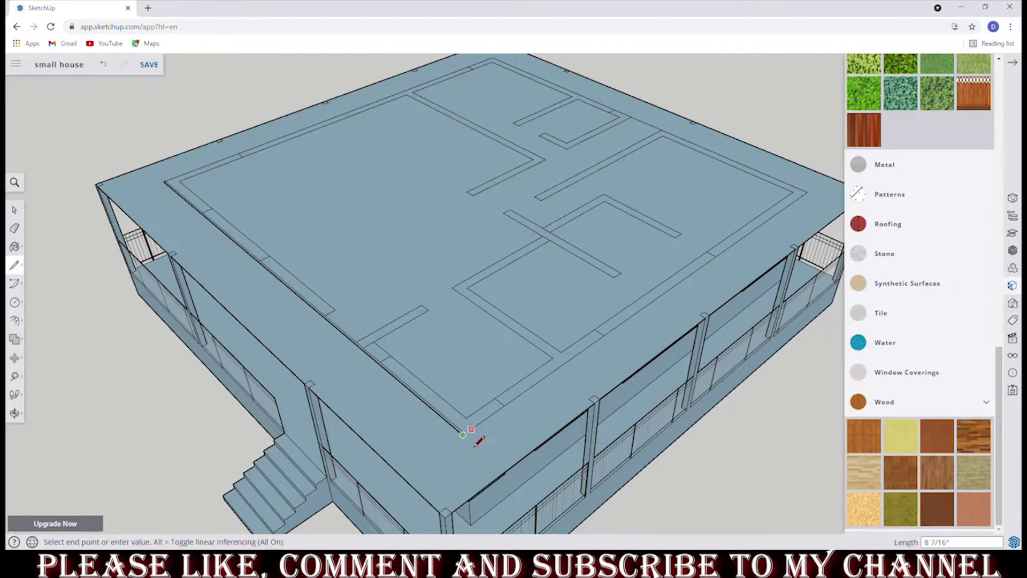
scroll(476, 440, up, 2)
scroll(469, 442, up, 2)
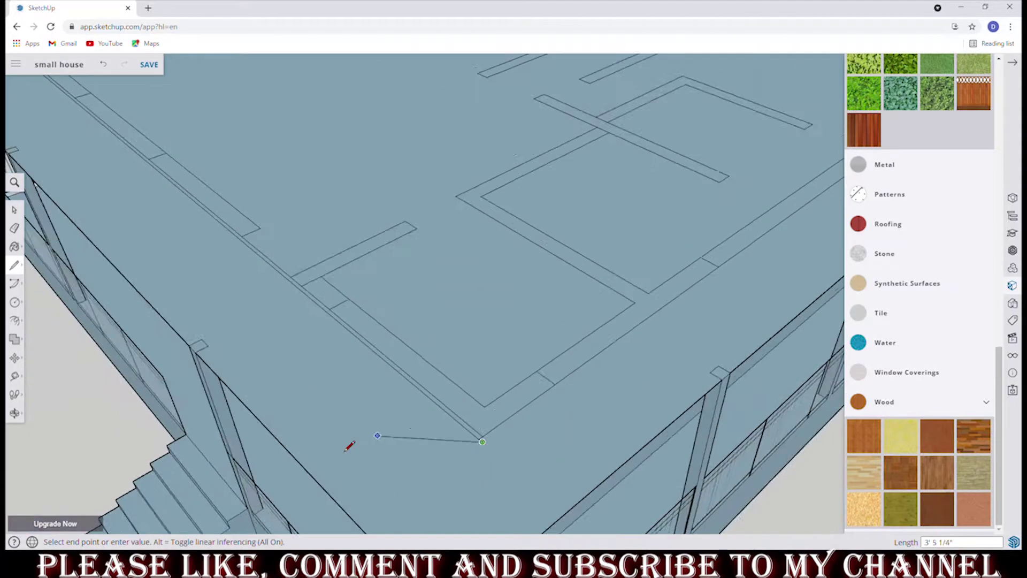
scroll(349, 446, down, 5)
scroll(690, 230, up, 5)
scroll(679, 233, up, 3)
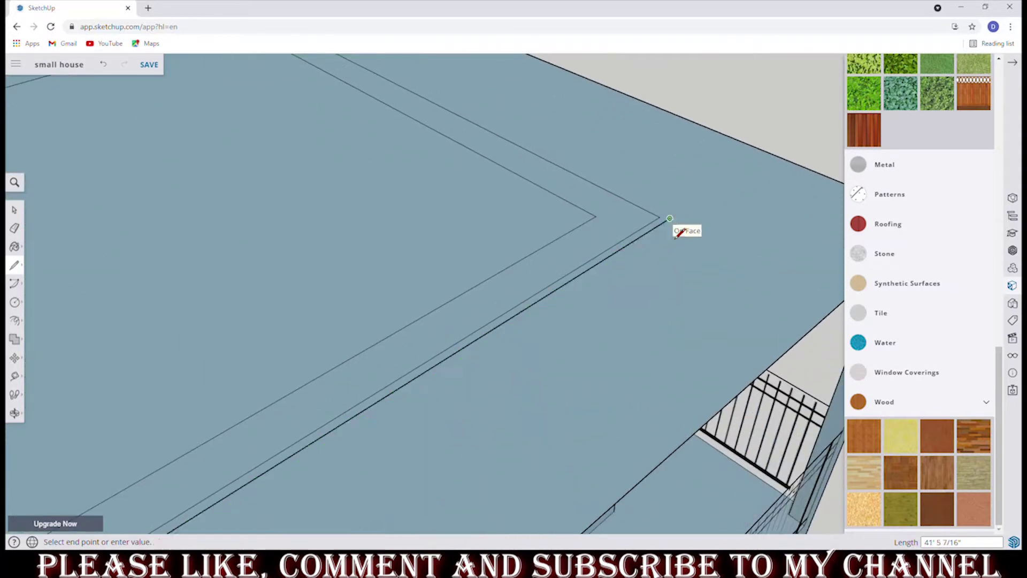
click(670, 219)
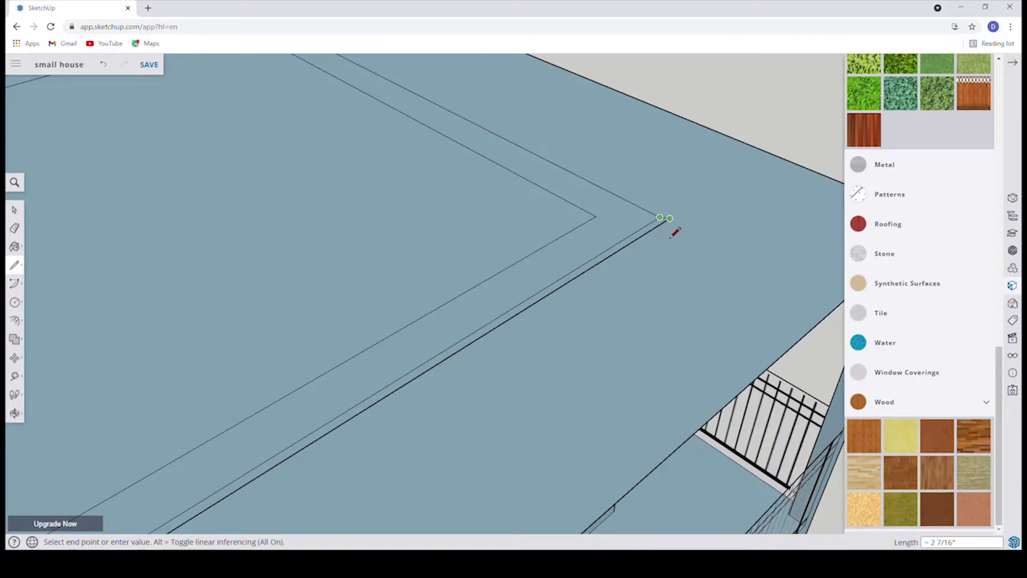
Continue the line to the roof's inner corner, snapping to its endpoint.
scroll(672, 229, up, 3)
mouse_move(673, 236)
middle_down()
mouse_move(500, 302)
mouse_move(581, 338)
mouse_move(571, 165)
middle_up()
scroll(621, 330, down, 5)
scroll(601, 328, down, 5)
scroll(530, 165, up, 5)
click(520, 162)
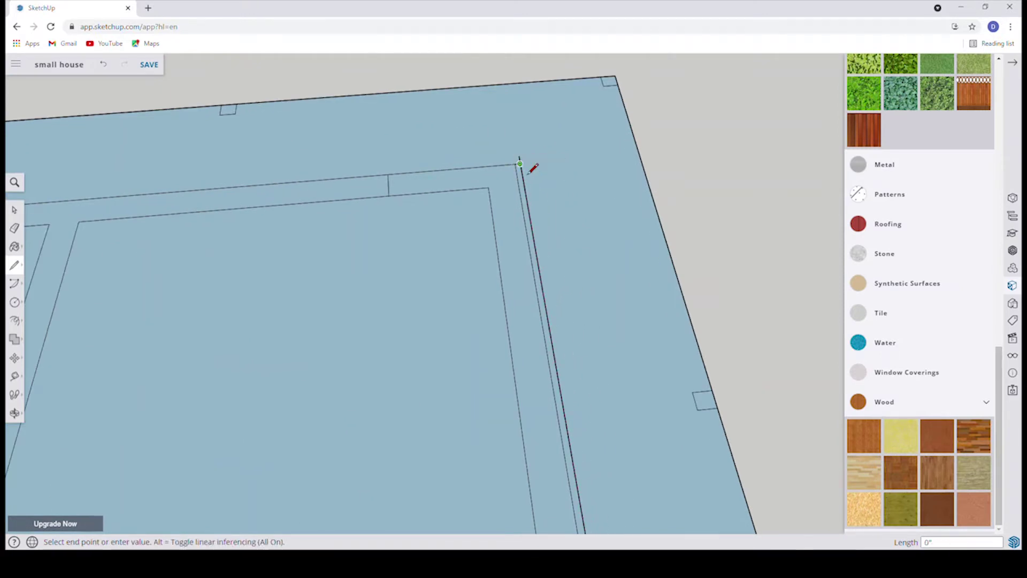
middle_drag(533, 169, 506, 179)
click(493, 161)
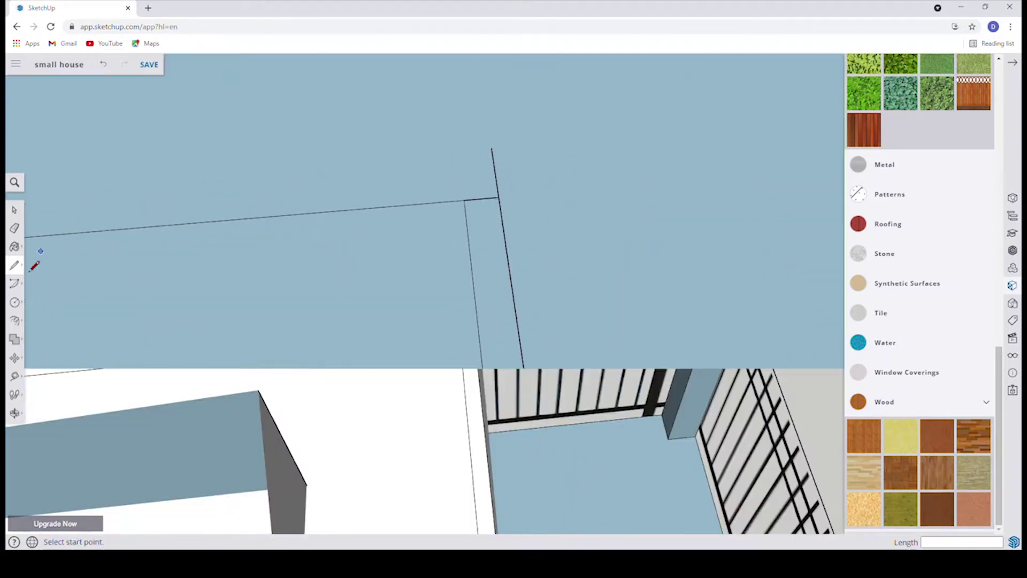
Draw a long line between roof corners and begin another from the far corner.
click(14, 228)
click(14, 265)
click(498, 198)
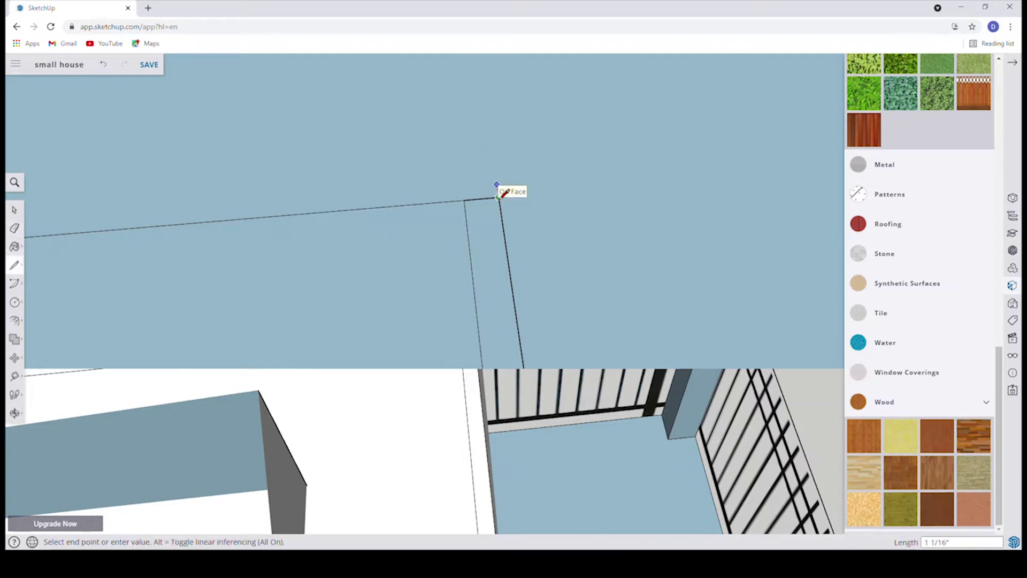
scroll(499, 197, down, 3)
scroll(580, 206, down, 3)
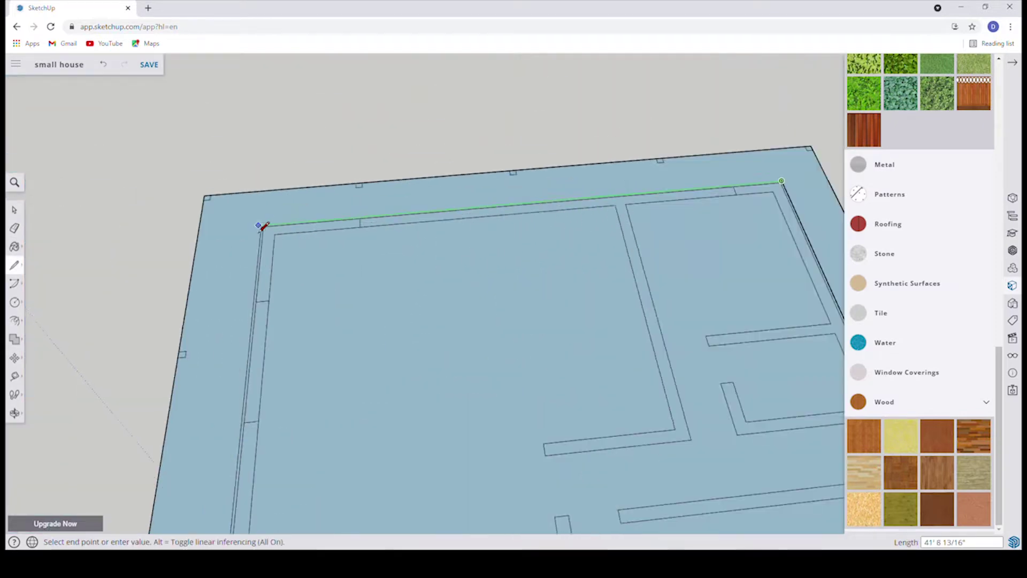
click(269, 247)
click(271, 250)
key(e)
scroll(273, 248, up, 3)
scroll(284, 235, down, 2)
scroll(292, 235, down, 1)
scroll(303, 222, down, 1)
scroll(335, 177, down, 3)
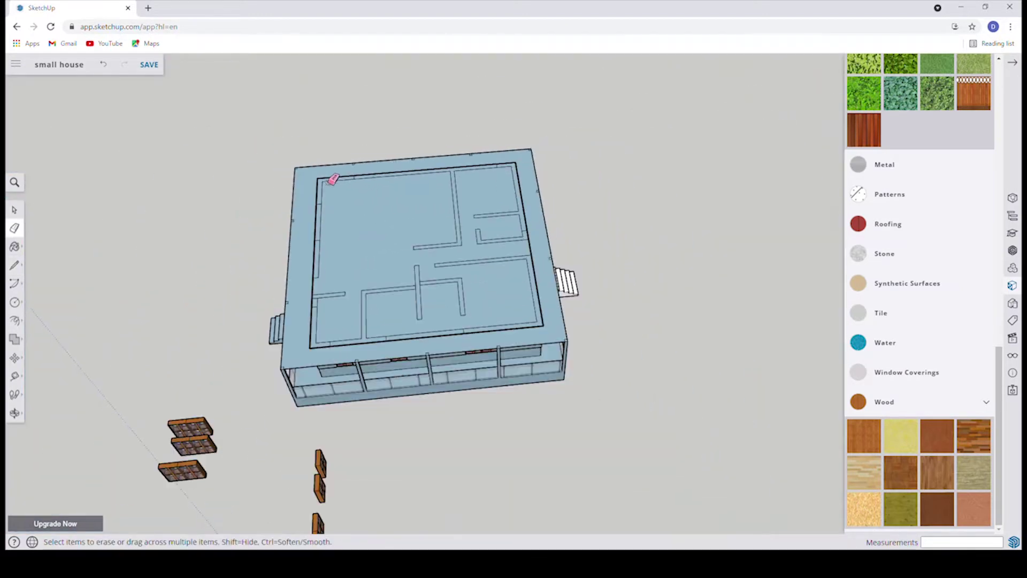
scroll(304, 336, up, 5)
scroll(304, 335, up, 3)
scroll(268, 316, down, 4)
scroll(589, 300, up, 2)
scroll(582, 289, up, 3)
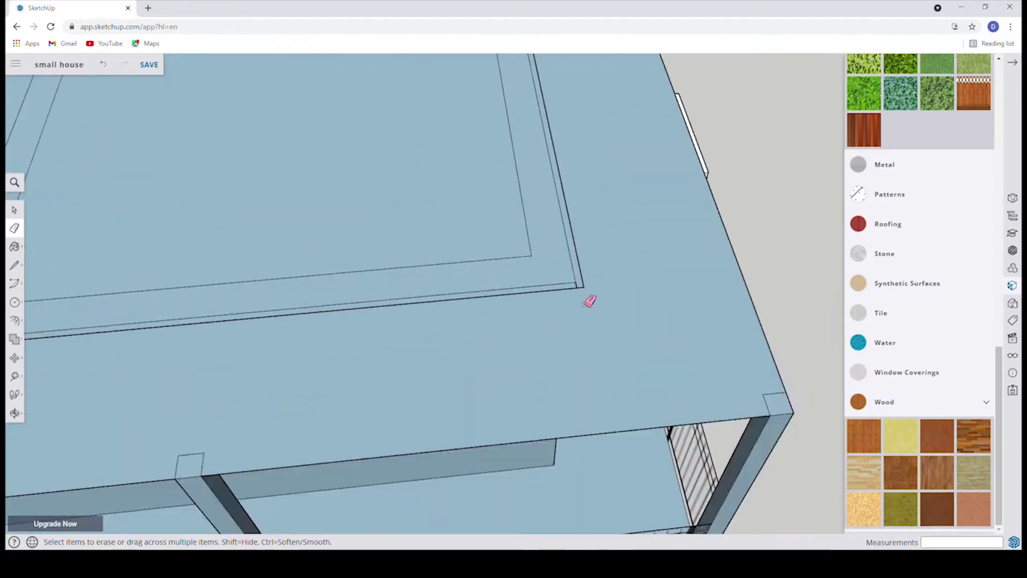
scroll(581, 290, down, 3)
scroll(546, 316, down, 2)
scroll(527, 174, up, 4)
scroll(535, 193, up, 2)
scroll(538, 204, down, 3)
scroll(530, 202, down, 2)
click(49, 321)
click(41, 299)
scroll(509, 454, up, 4)
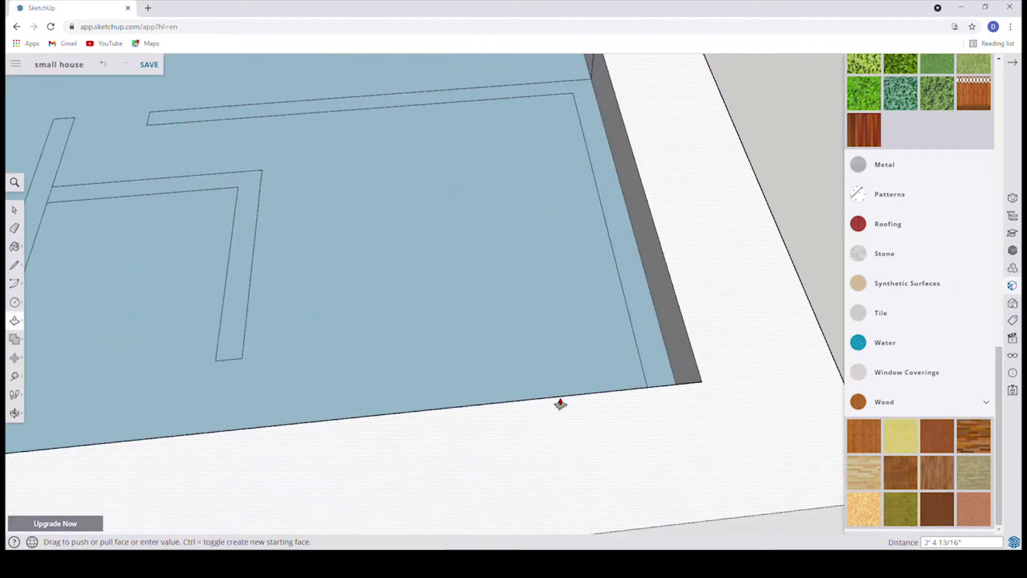
scroll(559, 403, up, 2)
scroll(644, 443, up, 2)
scroll(658, 422, down, 3)
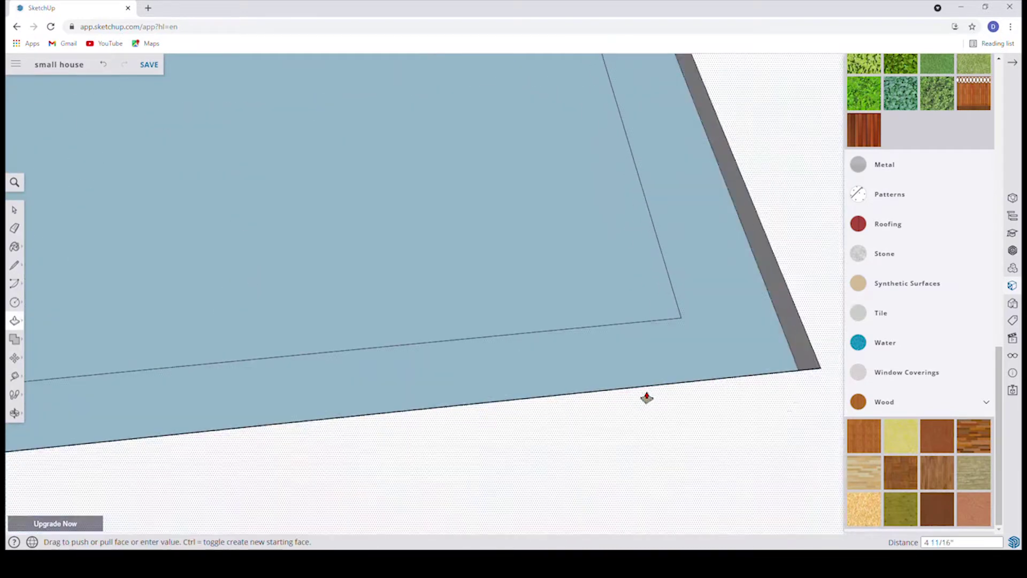
scroll(647, 395, down, 3)
scroll(280, 431, up, 5)
scroll(154, 398, down, 5)
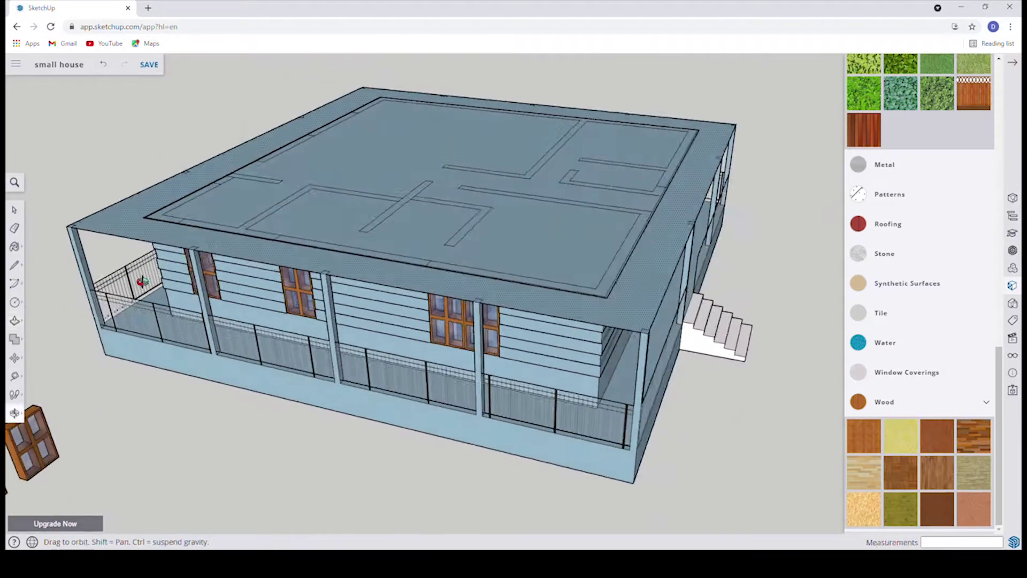
scroll(641, 278, up, 4)
scroll(630, 282, up, 2)
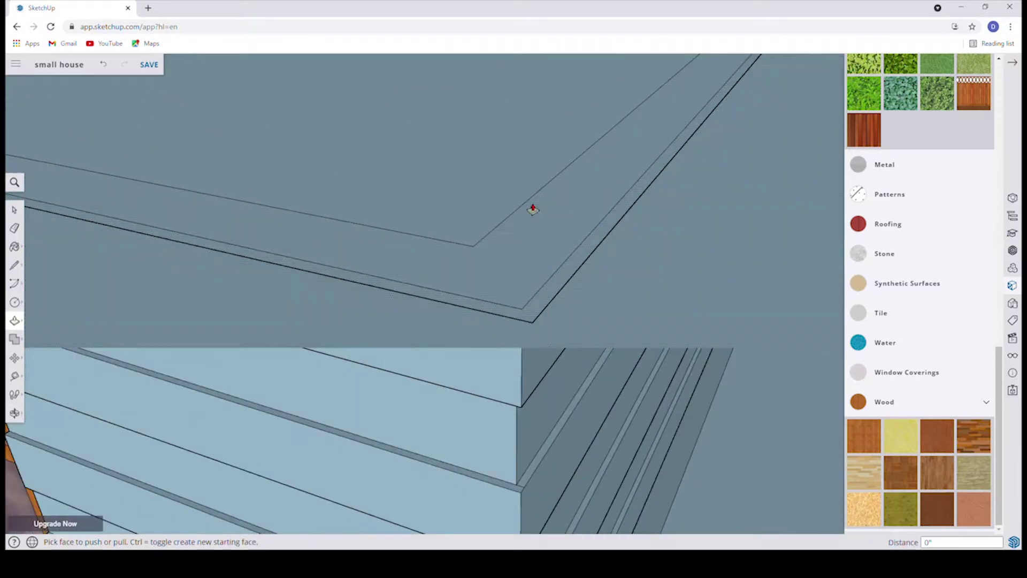
scroll(805, 419, down, 5)
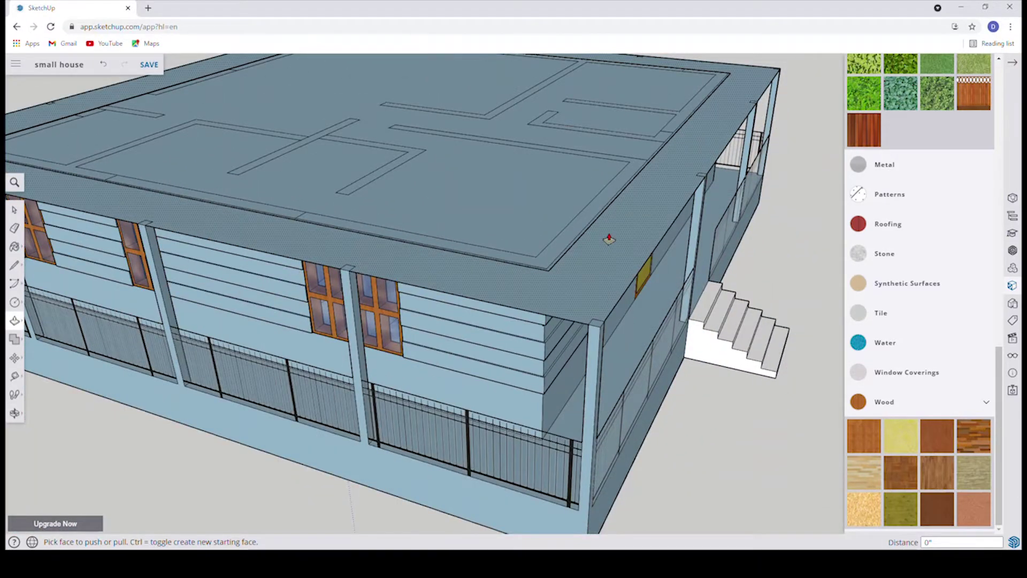
scroll(556, 251, up, 2)
scroll(555, 254, up, 2)
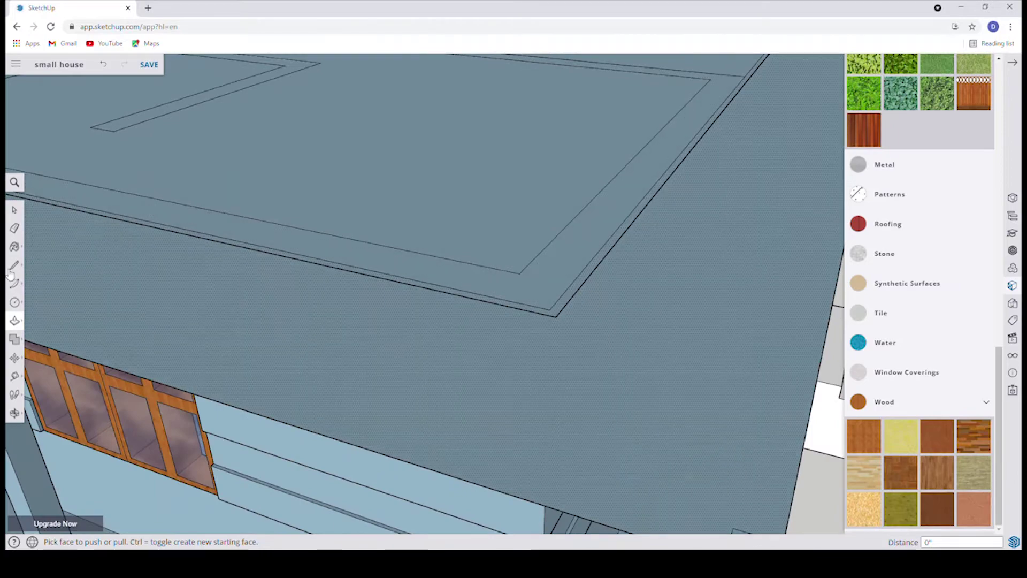
key(e)
click(16, 322)
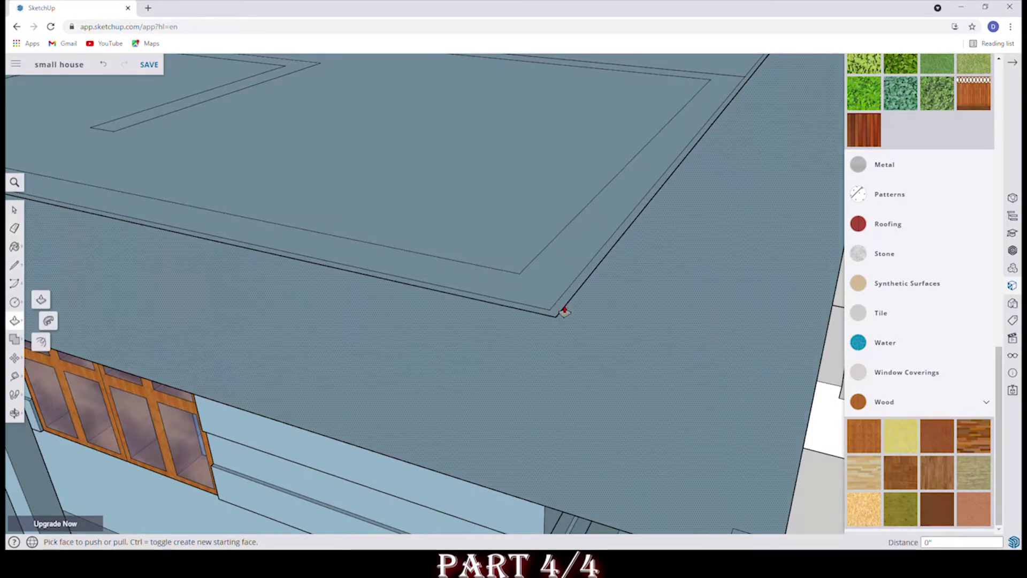
Orbit so the stairs face the front.
click(14, 228)
scroll(581, 335, down, 1)
scroll(567, 332, down, 5)
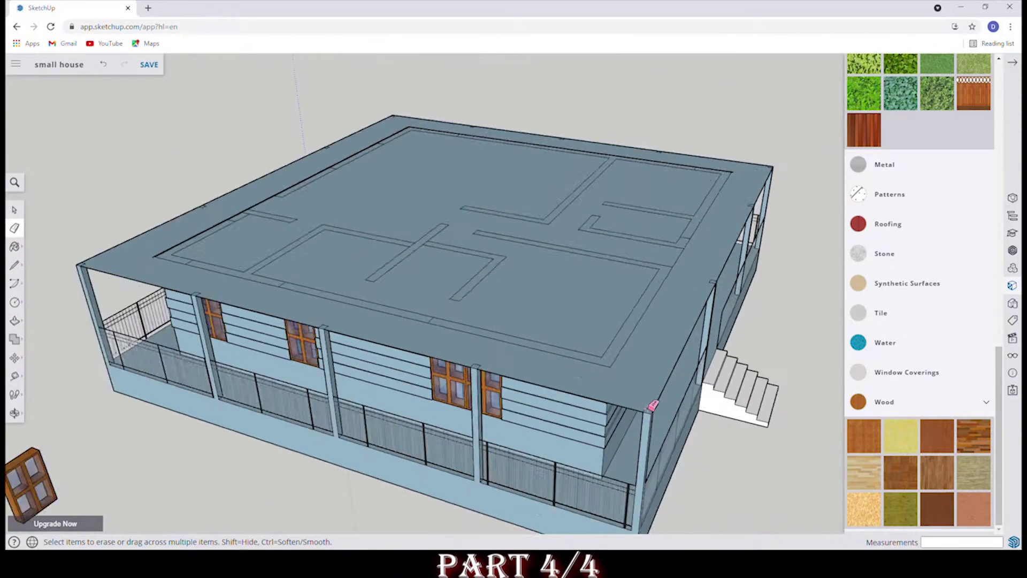
middle_drag(654, 408, 700, 355)
scroll(577, 428, up, 6)
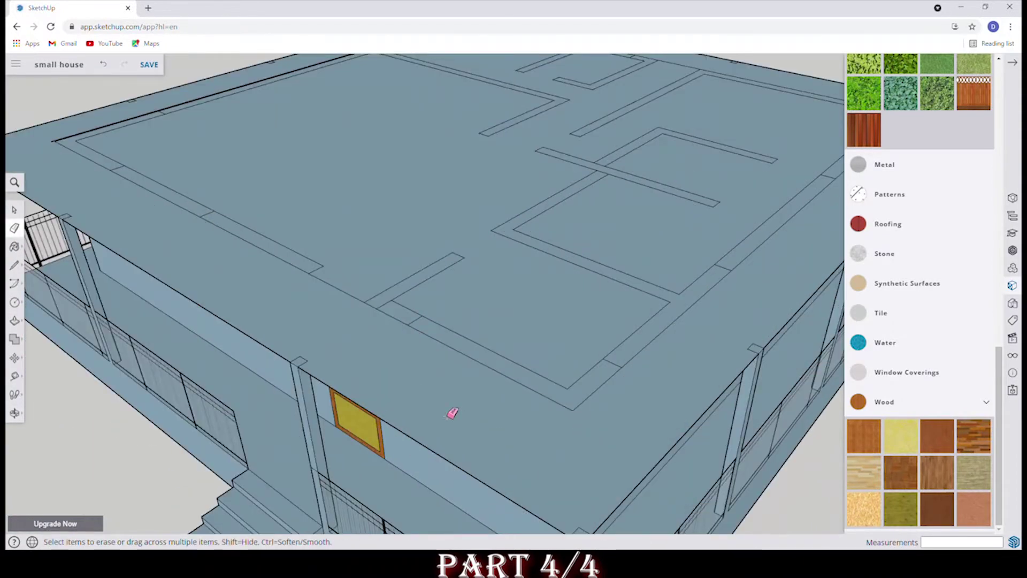
scroll(615, 424, down, 5)
scroll(431, 415, up, 6)
scroll(422, 360, down, 5)
Orbit to a top-down plan view with a roof corner brought up.
mouse_move(390, 355)
middle_down()
mouse_move(484, 406)
mouse_move(461, 406)
middle_up()
scroll(461, 403, up, 6)
scroll(461, 401, down, 2)
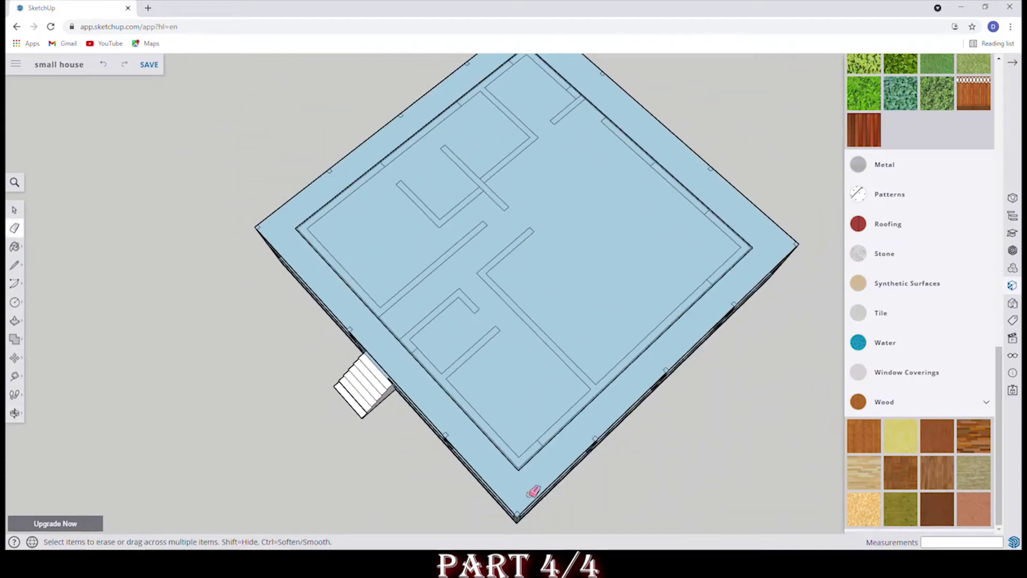
scroll(537, 498, up, 3)
scroll(516, 454, down, 3)
middle_drag(532, 476, 528, 133)
scroll(544, 195, up, 4)
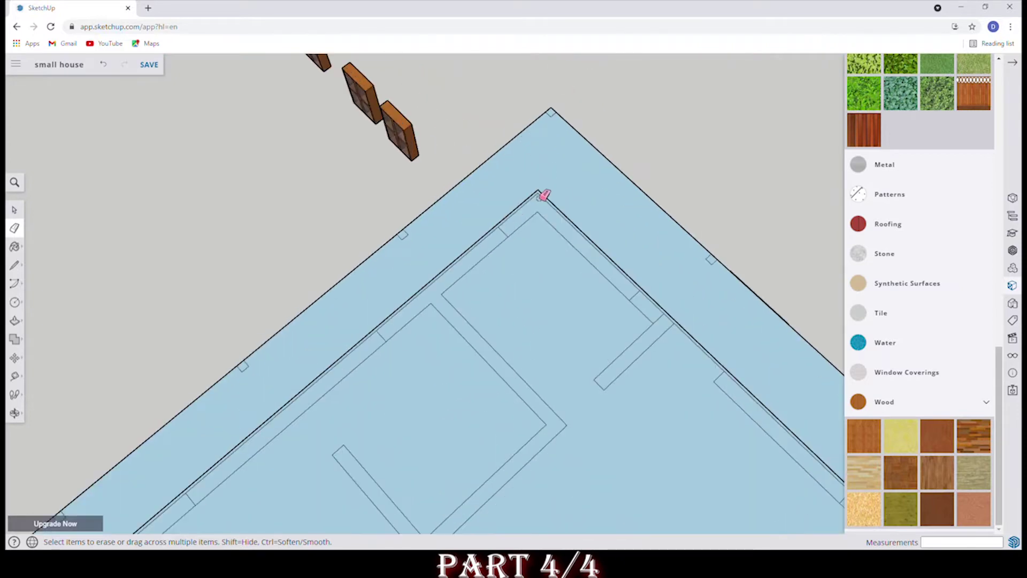
scroll(546, 224, down, 4)
Trace a line along the roof's outer edge from the top corner to the right corner.
key(l)
scroll(338, 302, up, 2)
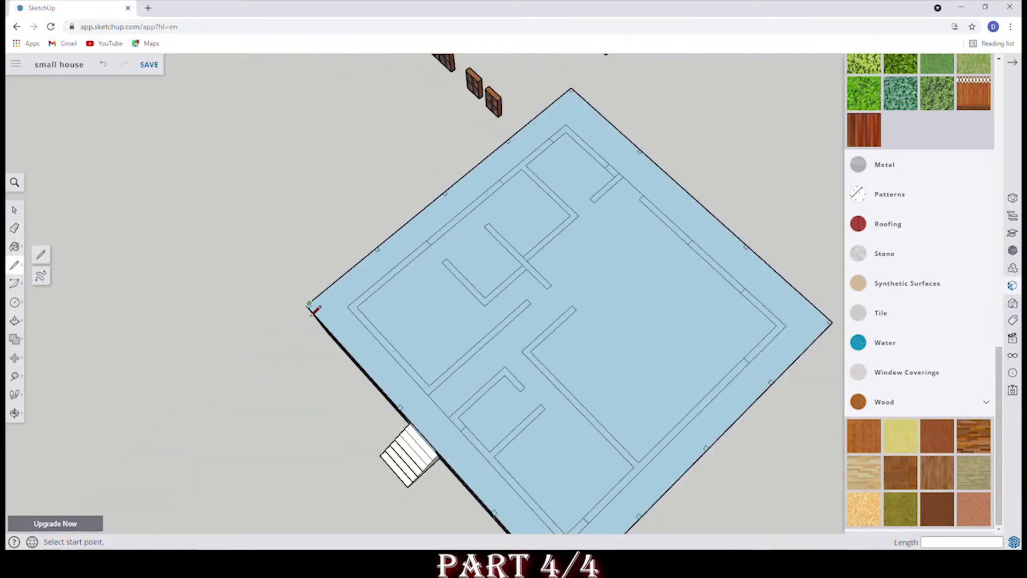
click(318, 316)
click(571, 90)
scroll(696, 279, down, 2)
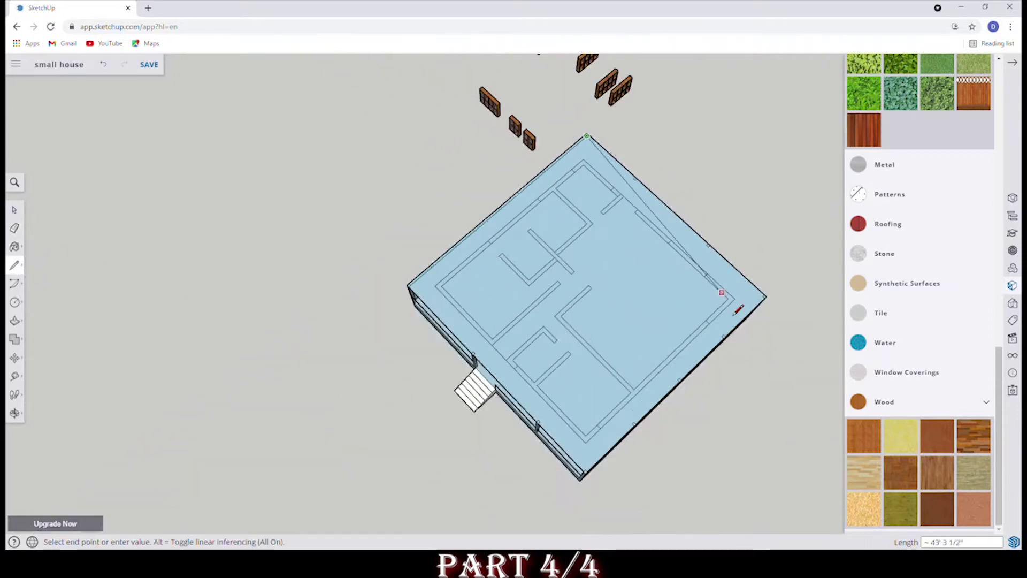
scroll(771, 308, up, 4)
click(769, 296)
scroll(756, 294, down, 3)
In a 3D view, draw the 49' line along the roof's left edge.
middle_drag(757, 294, 375, 203)
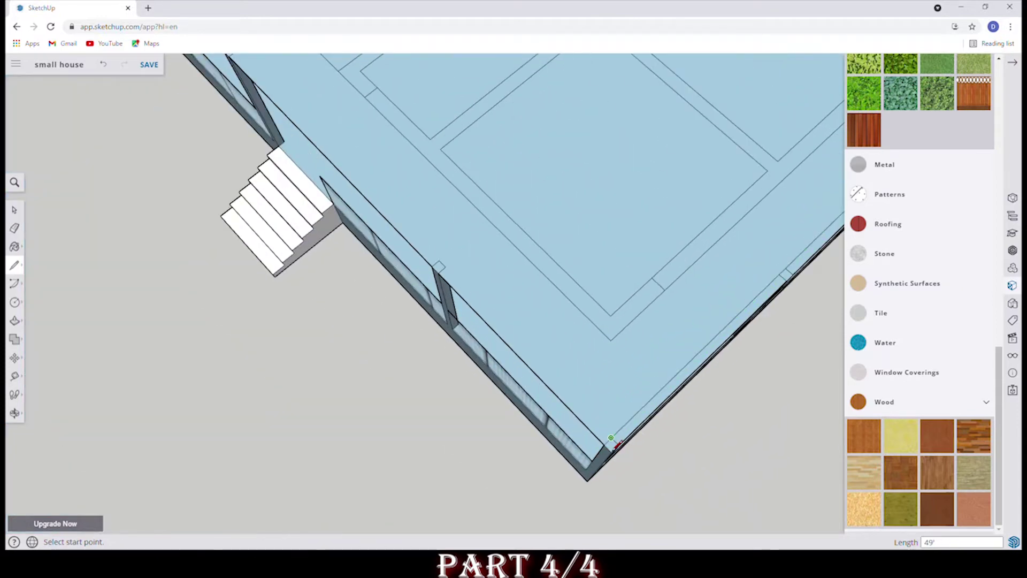
scroll(369, 193, up, 2)
click(242, 69)
click(576, 419)
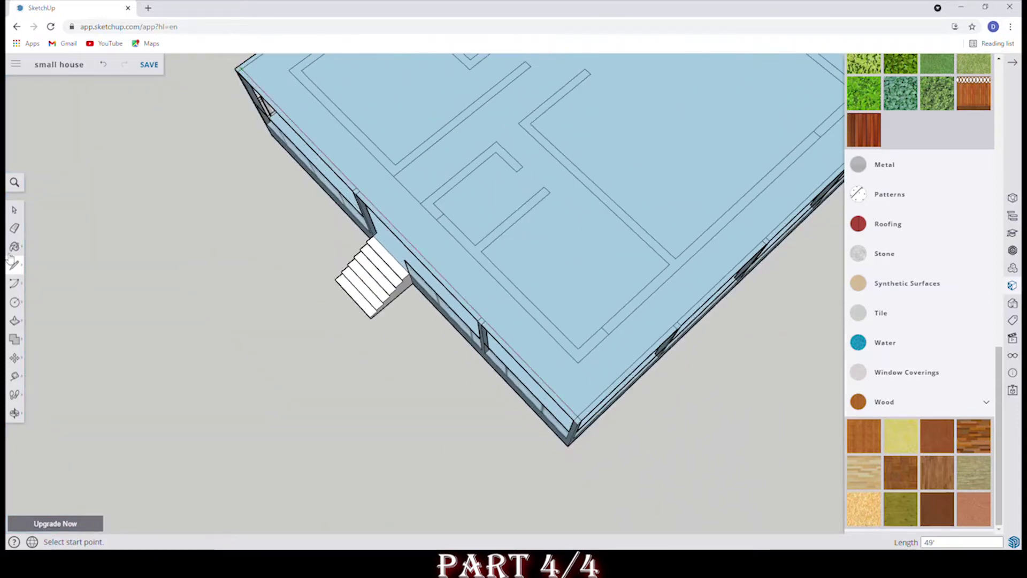
Offset the roof outline inward to create the border strip.
click(15, 320)
click(44, 340)
click(494, 330)
scroll(522, 320, up, 2)
scroll(527, 318, up, 2)
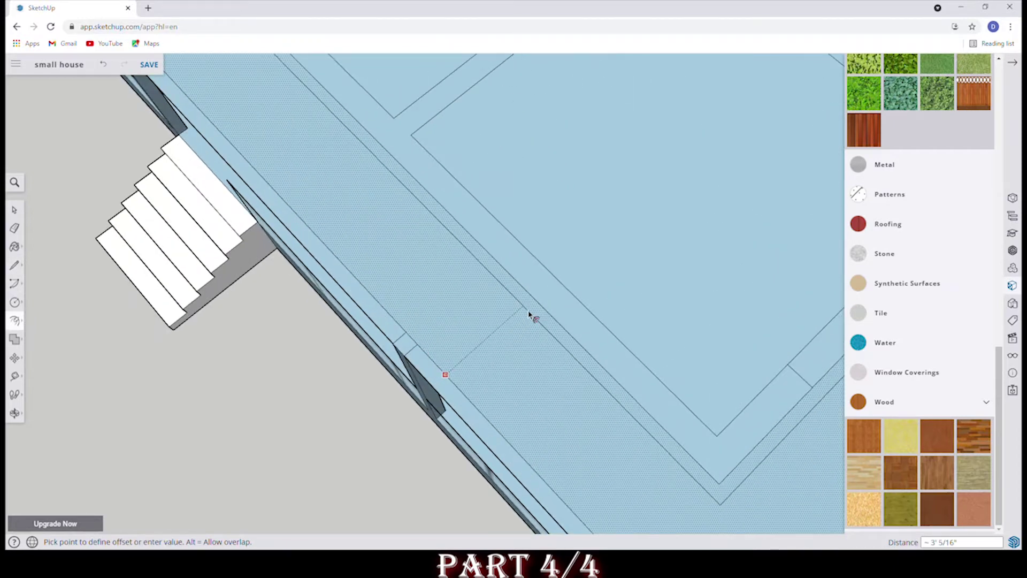
scroll(530, 316, down, 1)
click(500, 294)
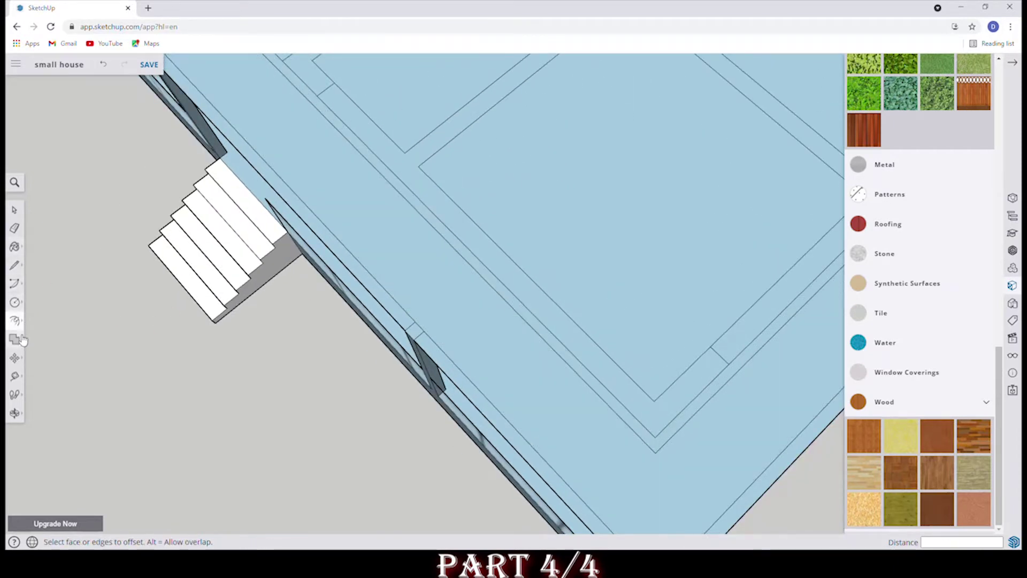
Push/Pull the inner roof face down, leaving parapet walls around the edge.
click(15, 320)
click(44, 301)
click(507, 275)
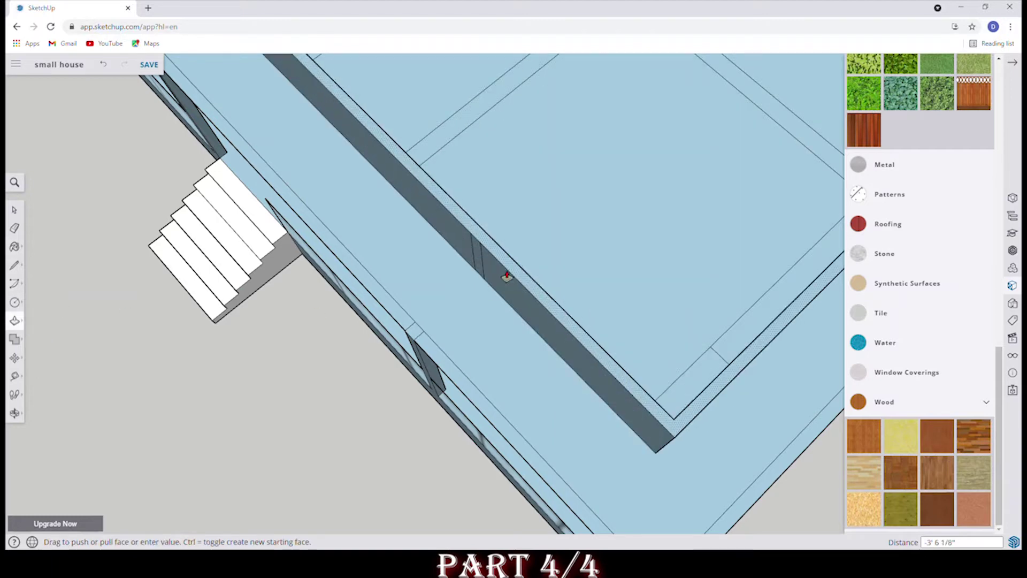
scroll(506, 276, down, 3)
scroll(506, 275, down, 3)
scroll(493, 168, down, 3)
scroll(489, 153, down, 2)
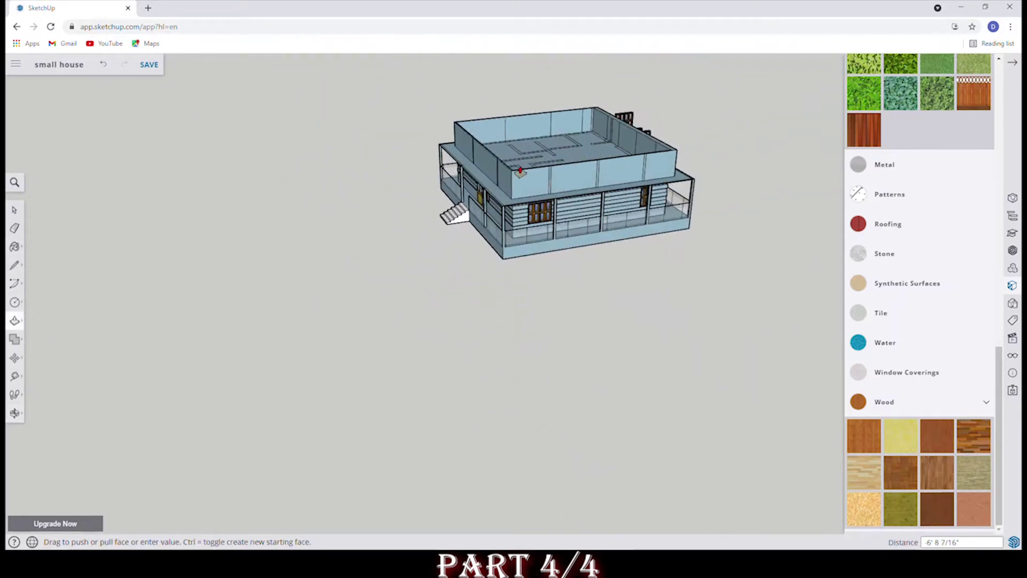
mouse_move(541, 170)
middle_down()
mouse_move(647, 146)
mouse_move(570, 161)
middle_up()
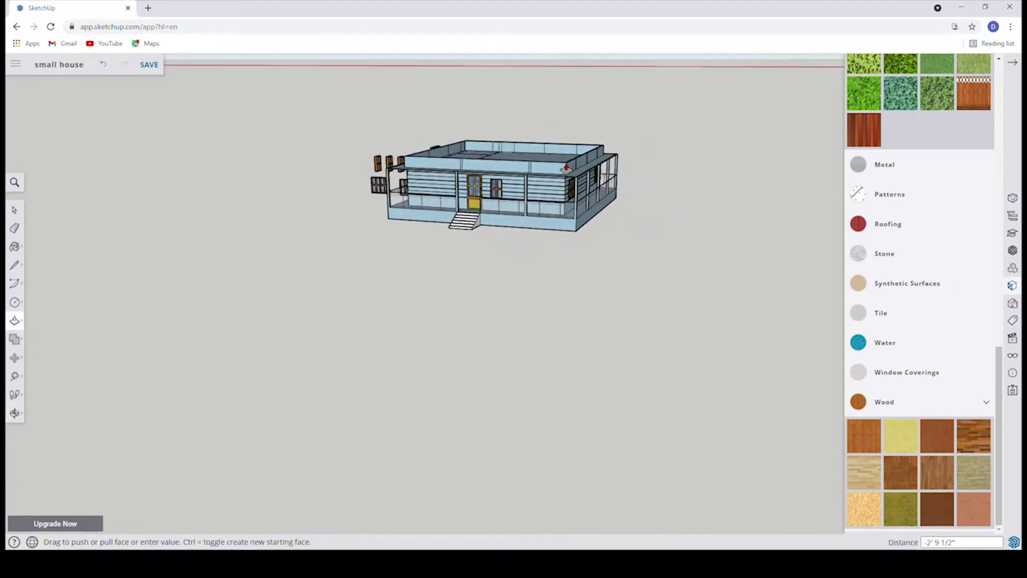
key(Return)
Draw edges from the wall top corner to the inner corner and down to the porch roof corner.
scroll(380, 321, up, 2)
scroll(381, 321, up, 4)
key(l)
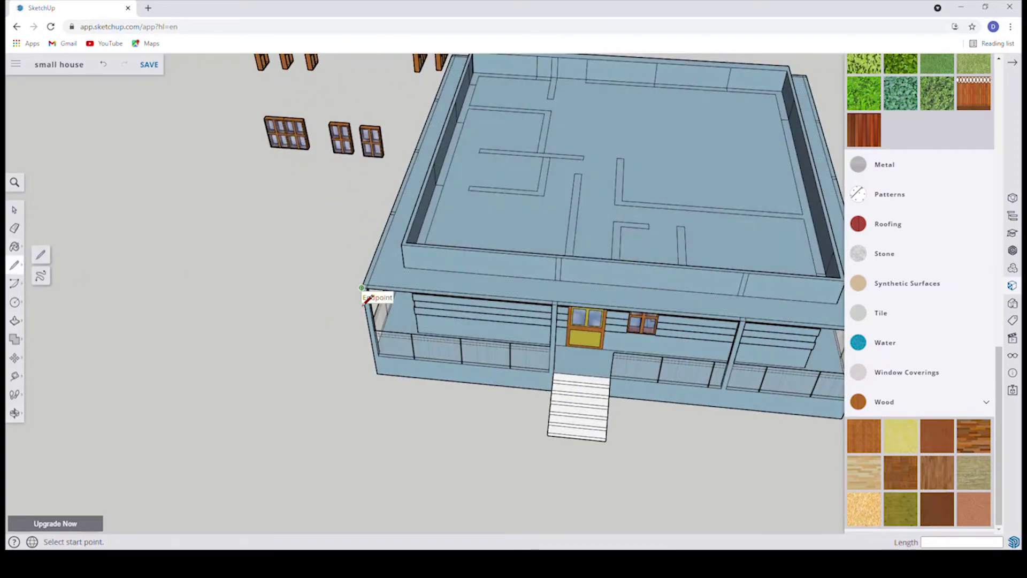
scroll(365, 300, up, 2)
click(360, 285)
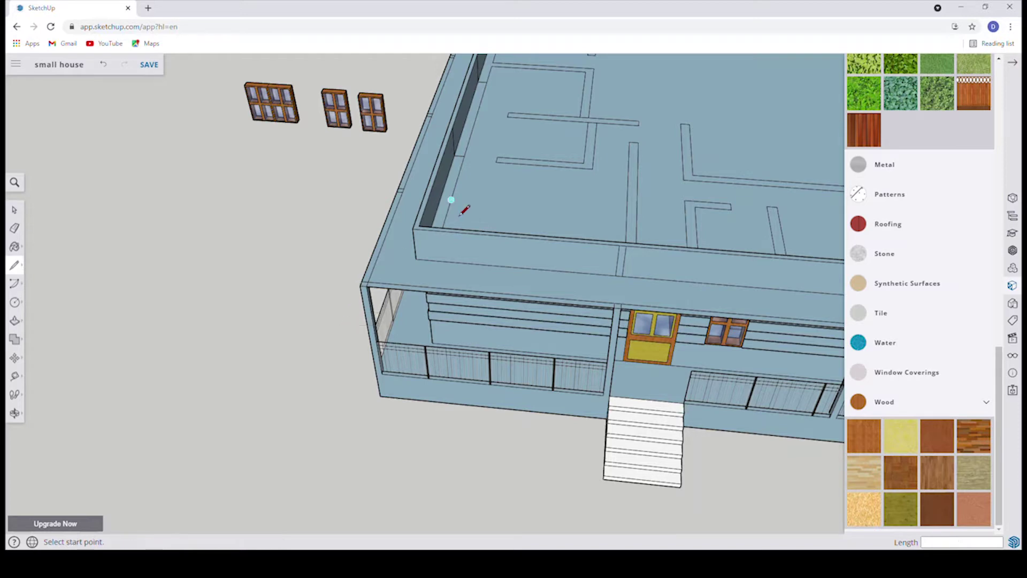
click(413, 229)
click(361, 287)
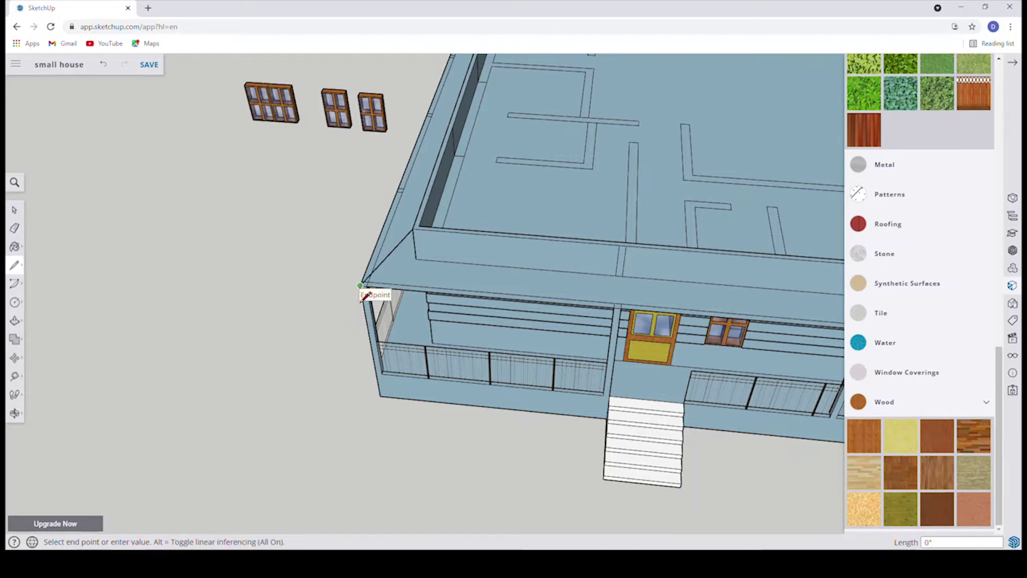
click(336, 318)
Close the front roof slope with an edge from the right wall corner to the porch roof corner.
scroll(321, 299, down, 3)
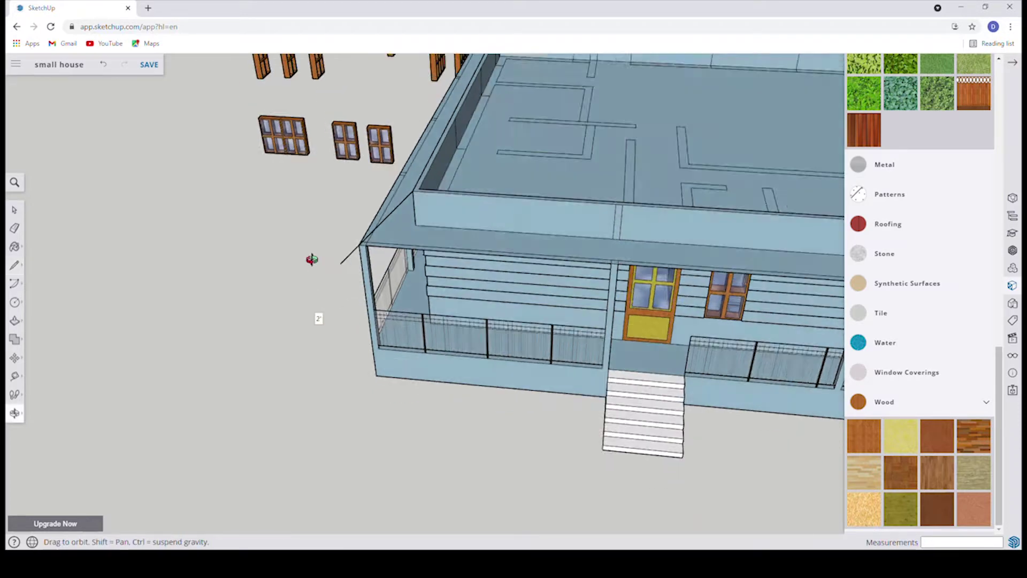
middle_drag(314, 271, 252, 259)
key(Escape)
middle_drag(289, 325, 268, 355)
scroll(682, 266, up, 5)
click(658, 244)
click(729, 337)
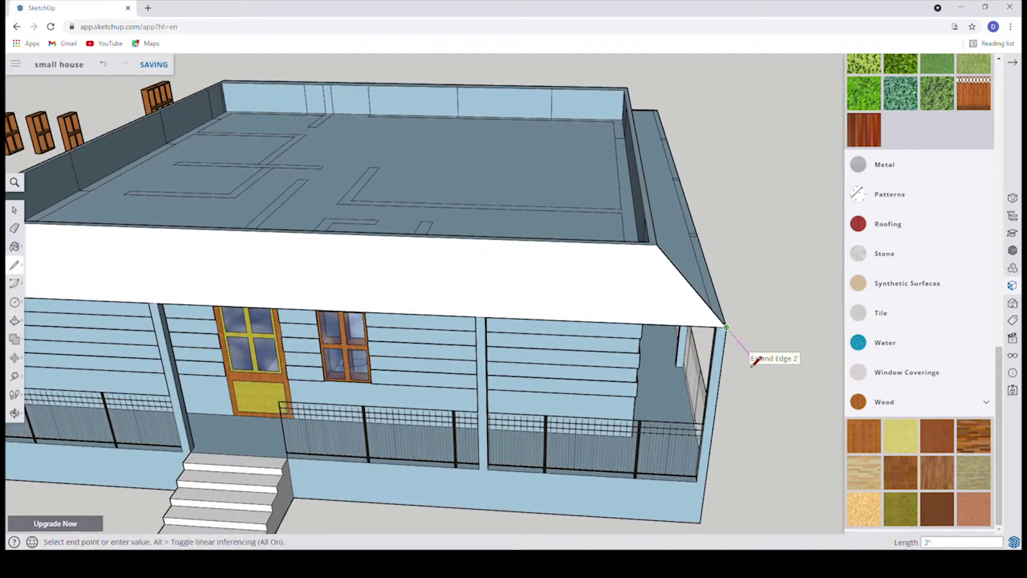
key(Escape)
Viewing from above, draw an edge from another wall corner down to the porch roof corner.
scroll(779, 378, down, 3)
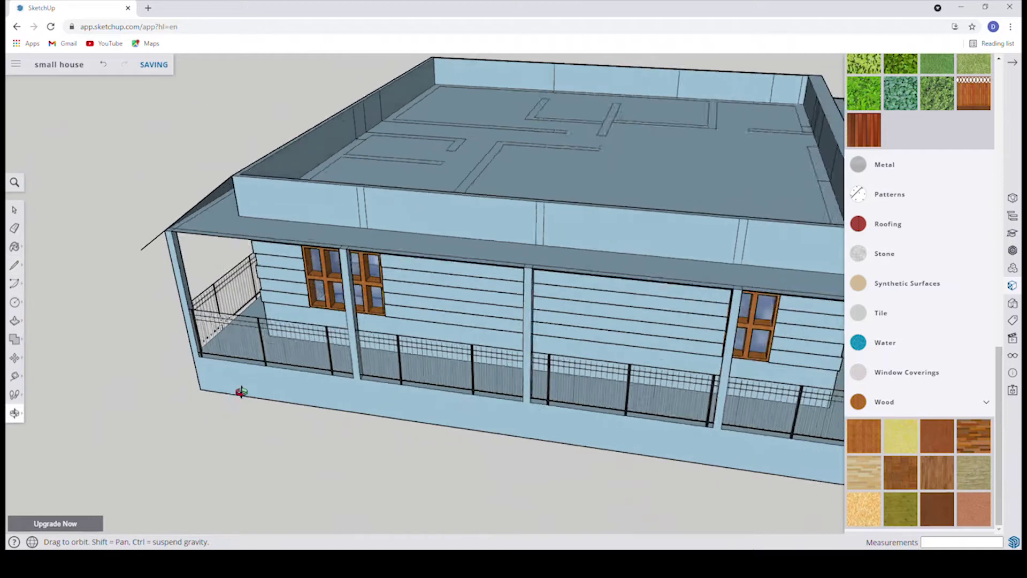
middle_drag(238, 390, 774, 303)
click(758, 278)
click(803, 339)
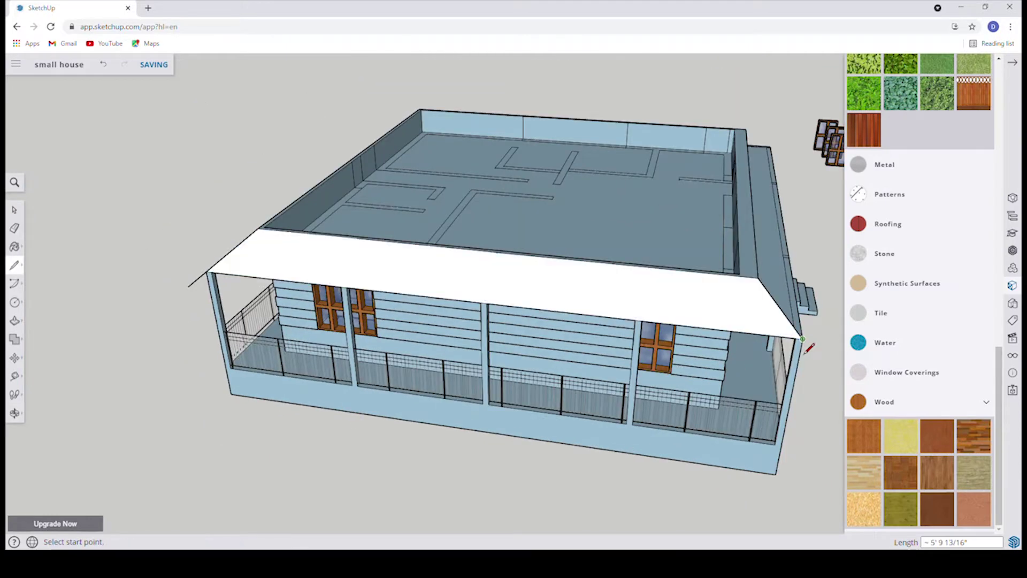
click(807, 352)
key(Escape)
Draw the side roof edges from the roof corner down to the porch corner along the side slope.
mouse_move(818, 360)
middle_down()
mouse_move(503, 419)
mouse_move(828, 423)
middle_up()
click(740, 343)
click(777, 406)
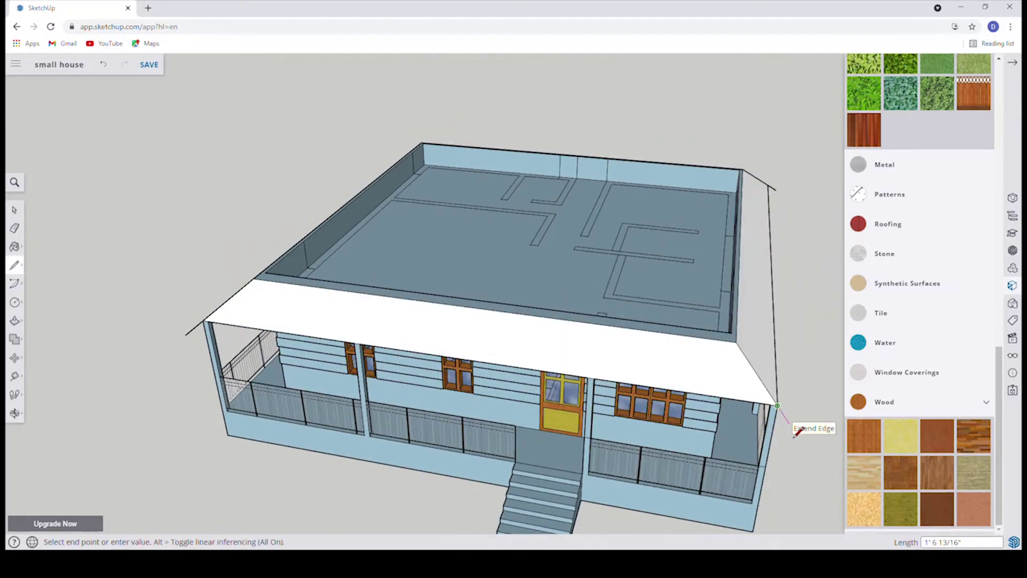
click(792, 428)
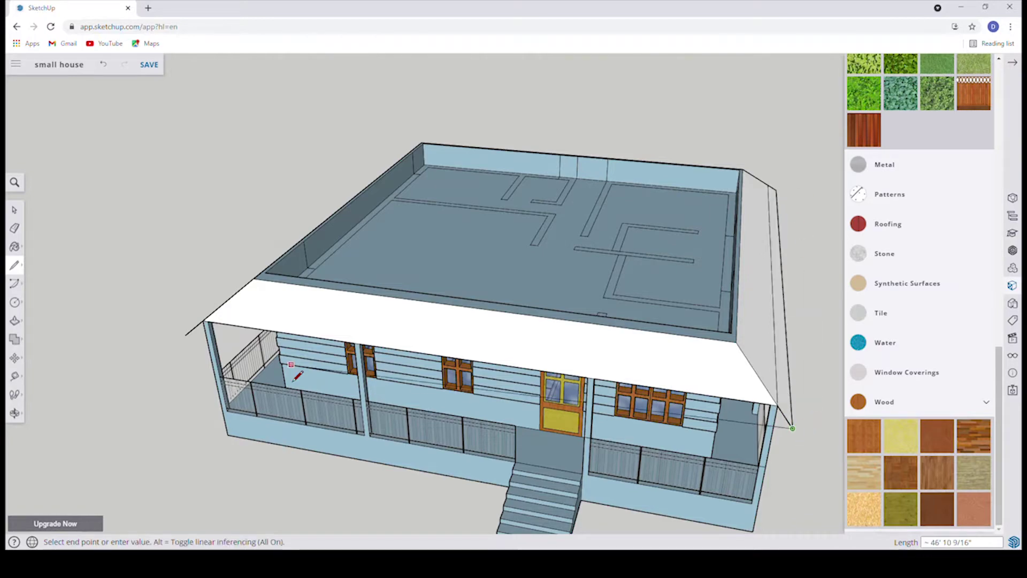
click(185, 336)
middle_drag(188, 340, 642, 407)
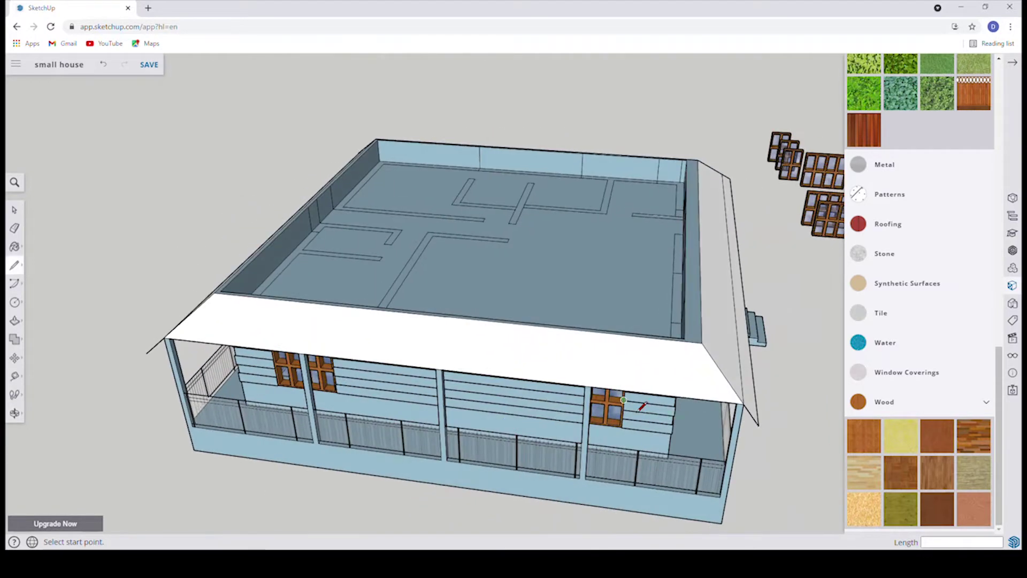
click(760, 426)
middle_drag(760, 425, 632, 420)
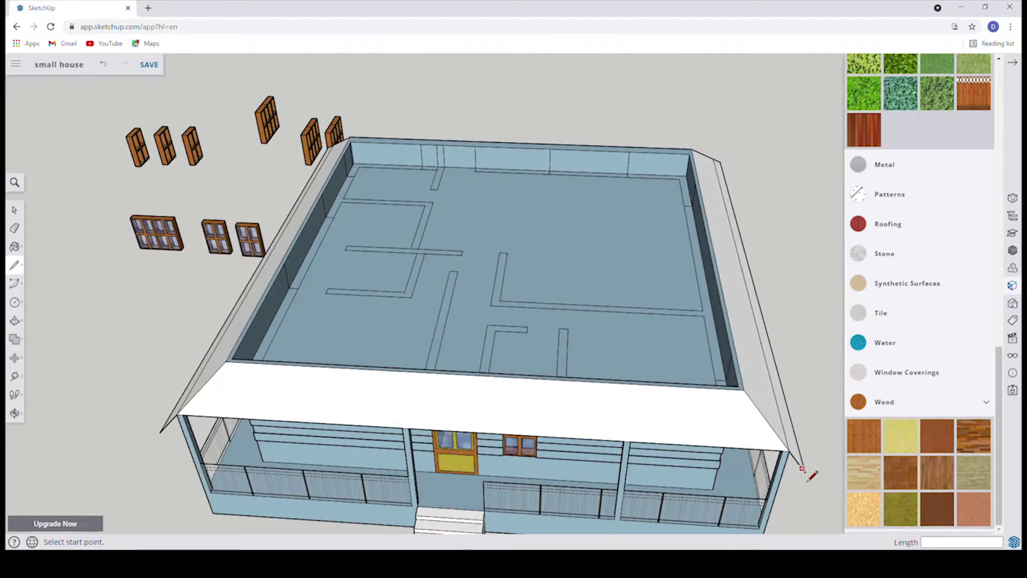
mouse_move(181, 419)
middle_down()
mouse_move(264, 214)
mouse_move(337, 259)
mouse_move(289, 252)
mouse_move(258, 208)
mouse_move(629, 271)
mouse_move(428, 273)
mouse_move(339, 261)
mouse_move(576, 218)
mouse_move(615, 497)
mouse_move(628, 458)
middle_up()
scroll(623, 418, down, 3)
scroll(621, 381, down, 1)
middle_drag(621, 381, 562, 380)
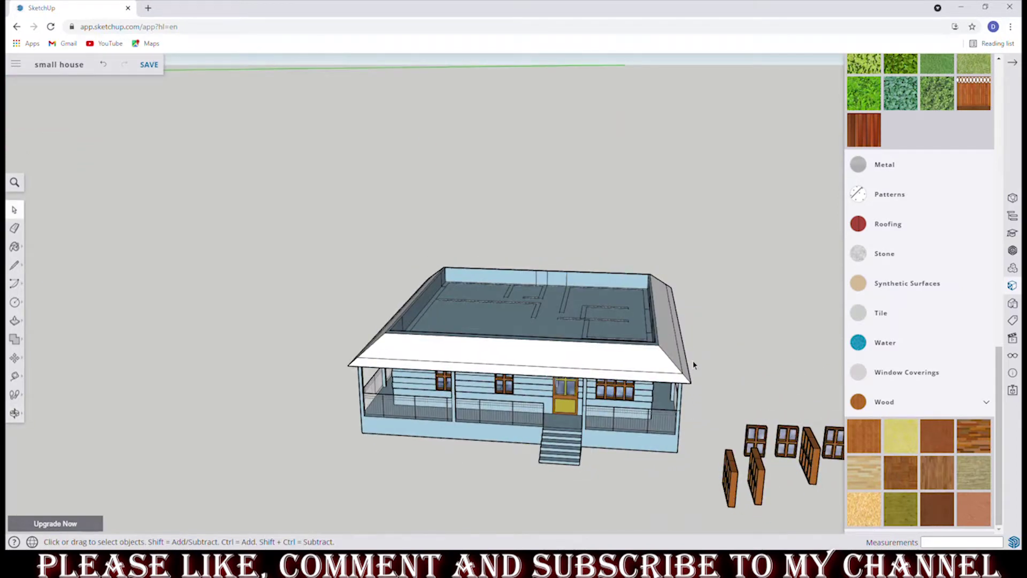
scroll(572, 333, up, 3)
scroll(599, 339, up, 1)
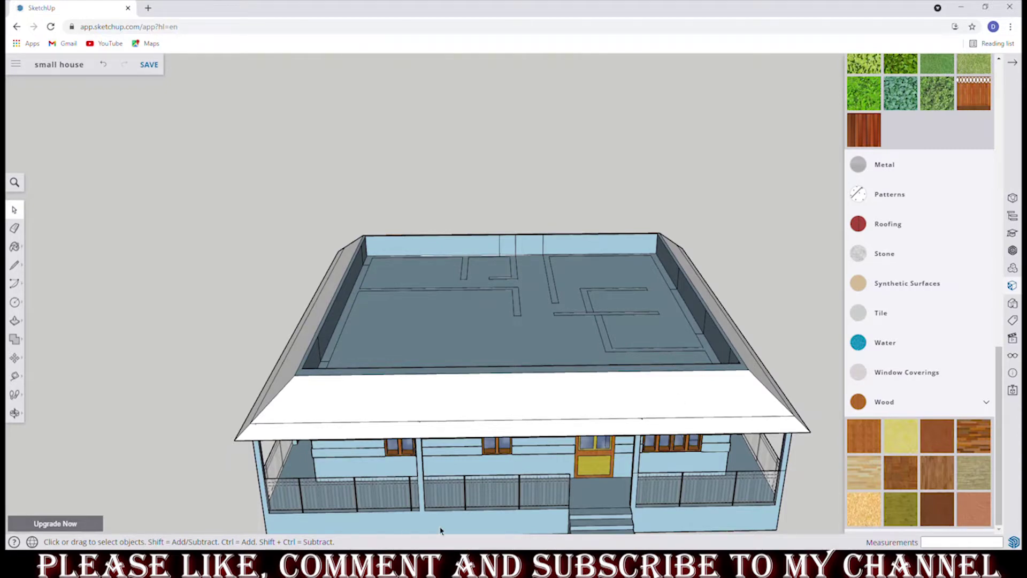
scroll(606, 391, up, 2)
mouse_move(546, 405)
middle_down()
mouse_move(361, 370)
mouse_move(339, 399)
middle_up()
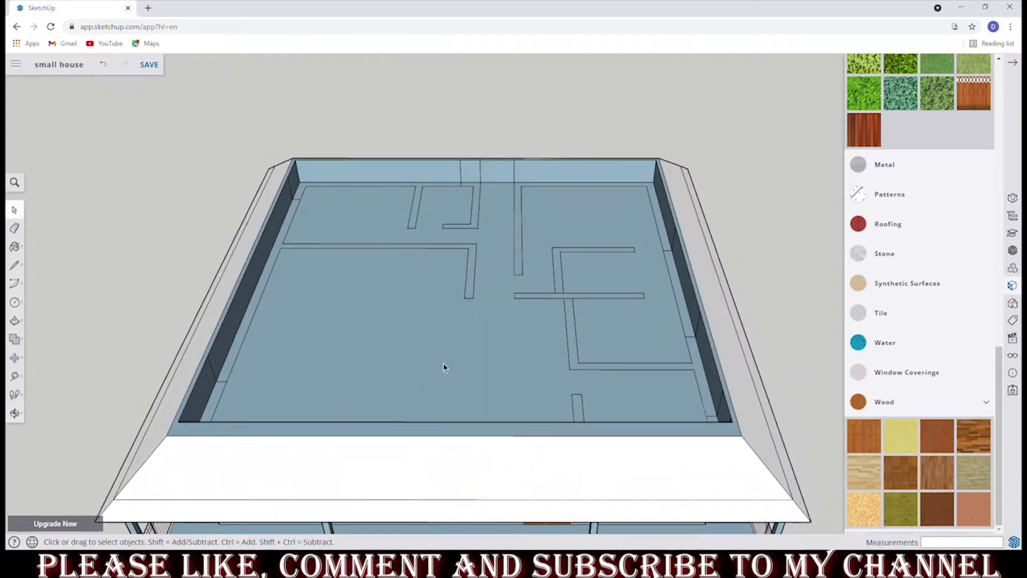
scroll(507, 351, down, 3)
middle_drag(562, 395, 552, 275)
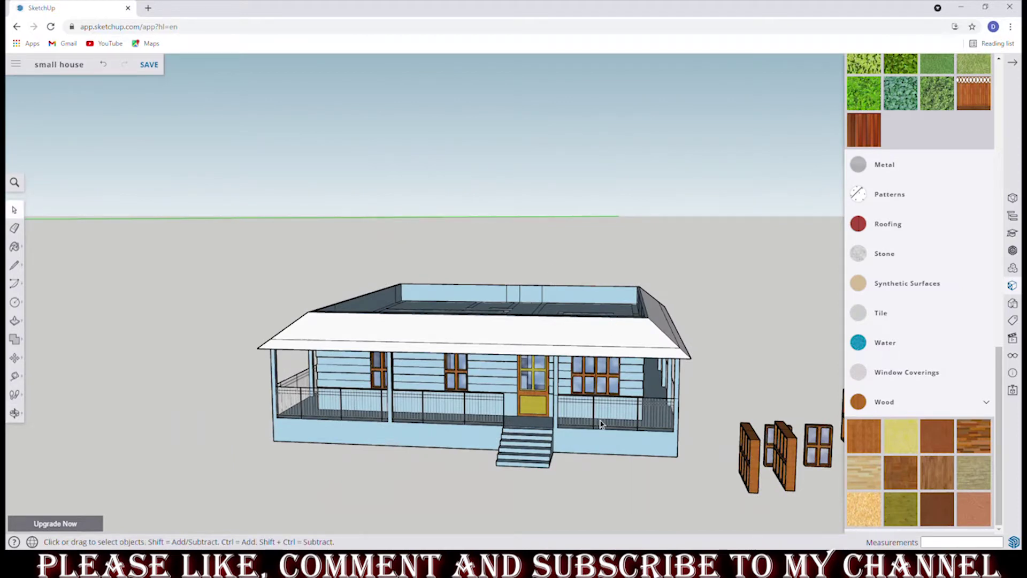
middle_drag(601, 424, 591, 466)
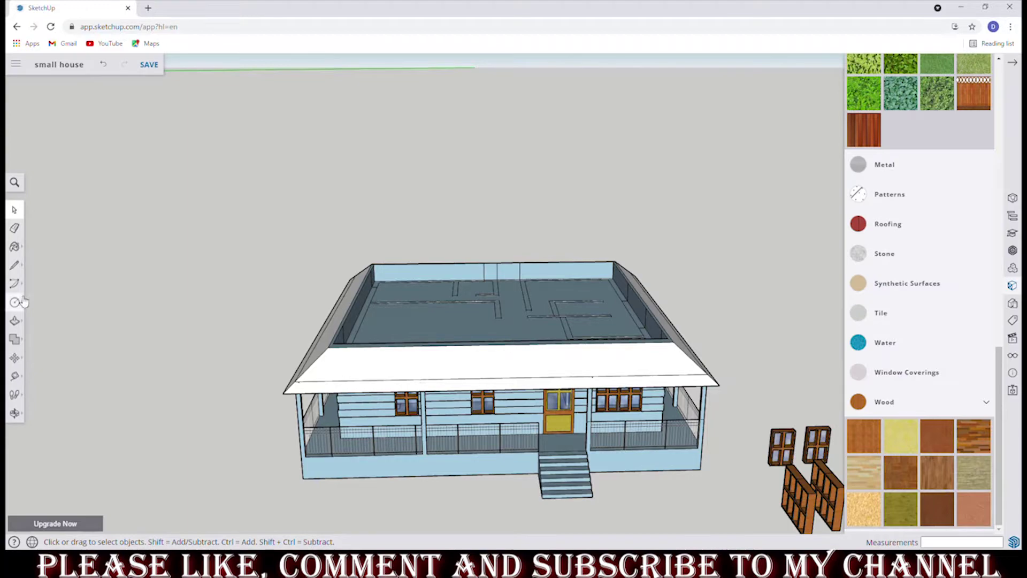
click(14, 265)
Outline the end wall on the roof from a house corner up and across, closing it into a face.
scroll(614, 379, up, 3)
scroll(610, 481, up, 3)
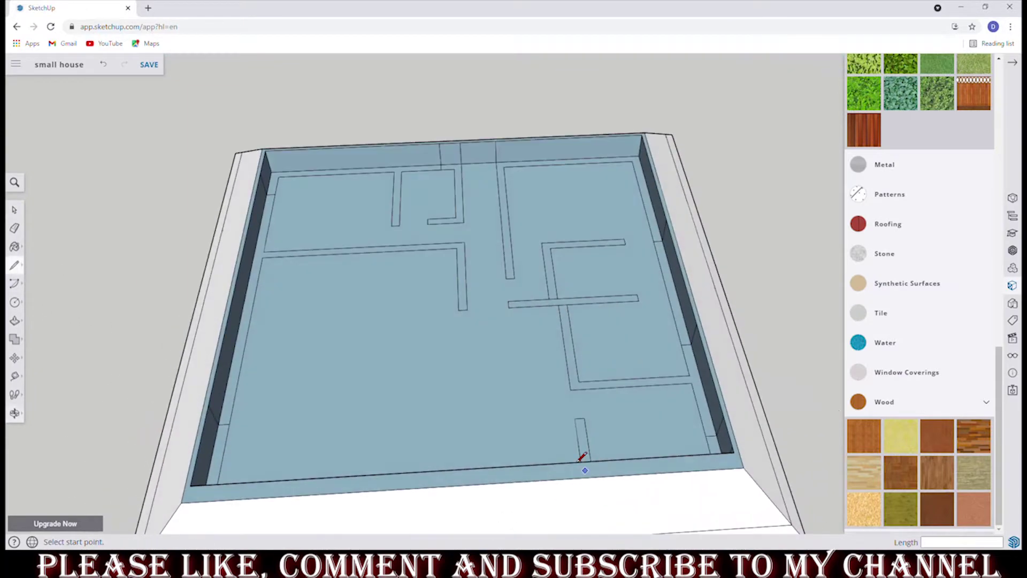
click(497, 162)
scroll(522, 214, down, 5)
mouse_move(533, 246)
middle_down()
mouse_move(589, 192)
mouse_move(525, 236)
middle_up()
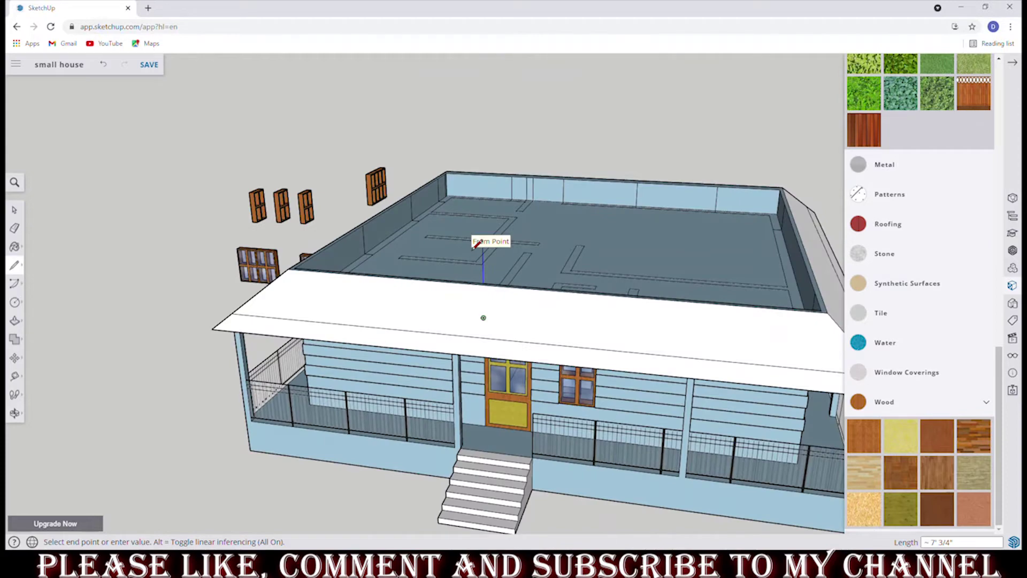
key(Escape)
middle_drag(498, 255, 644, 278)
scroll(644, 277, up, 3)
scroll(392, 449, up, 2)
scroll(394, 441, down, 3)
middle_drag(394, 430, 361, 420)
scroll(359, 375, up, 2)
click(353, 330)
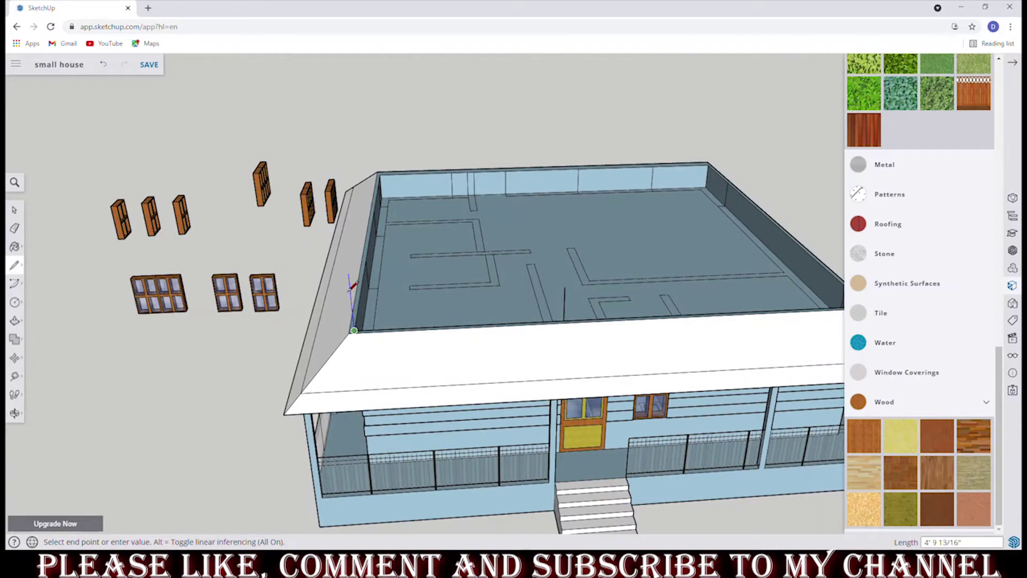
click(350, 296)
click(566, 289)
Start a vertical edge from the roof's back edge and inspect the roof from several angles.
mouse_move(591, 294)
middle_down()
mouse_move(615, 297)
mouse_move(631, 240)
middle_up()
scroll(620, 299, up, 3)
click(719, 399)
mouse_move(737, 334)
middle_down()
mouse_move(627, 205)
mouse_move(328, 419)
mouse_move(294, 348)
middle_up()
key(o)
drag(294, 349, 419, 426)
mouse_move(418, 425)
middle_down()
mouse_move(439, 323)
mouse_move(814, 339)
mouse_move(732, 367)
middle_up()
middle_drag(743, 332, 451, 223)
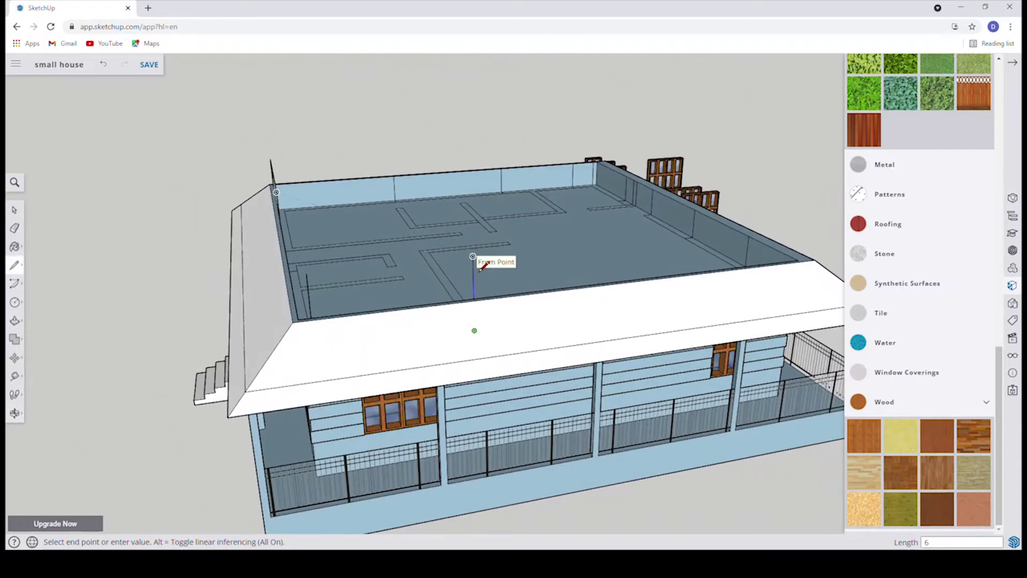
mouse_move(482, 267)
middle_down()
mouse_move(514, 337)
mouse_move(572, 321)
mouse_move(768, 424)
mouse_move(801, 356)
mouse_move(653, 359)
mouse_move(709, 456)
mouse_move(259, 344)
mouse_move(489, 353)
mouse_move(408, 387)
mouse_move(344, 431)
mouse_move(459, 344)
middle_up()
scroll(550, 401, down, 3)
mouse_move(551, 401)
middle_down()
mouse_move(563, 389)
mouse_move(471, 351)
middle_up()
scroll(543, 348, up, 3)
scroll(528, 298, up, 2)
Add a vertical edge at the wall end and begin a line from a wall endpoint.
click(512, 295)
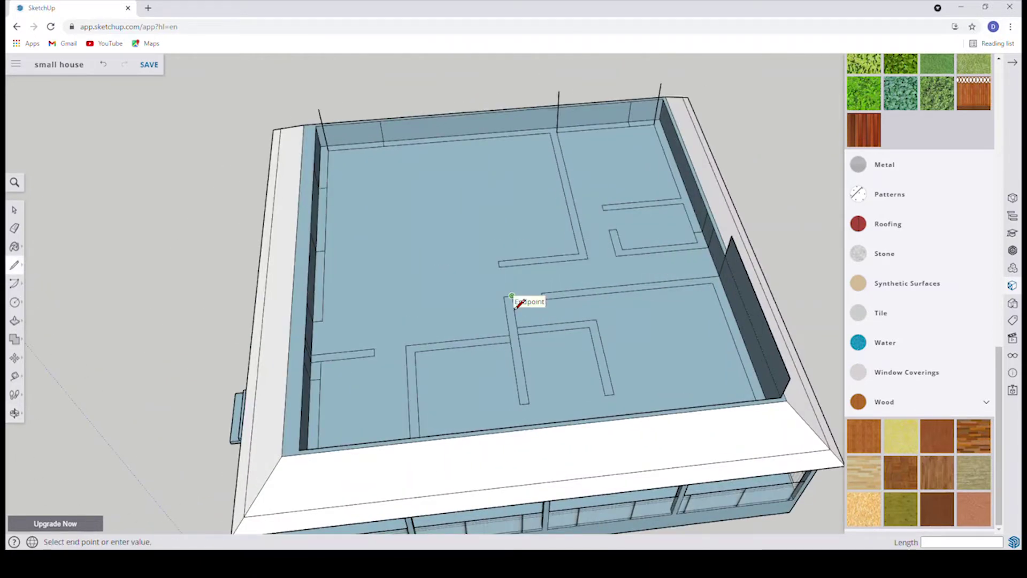
scroll(562, 392, down, 3)
middle_drag(561, 392, 726, 476)
scroll(726, 476, up, 3)
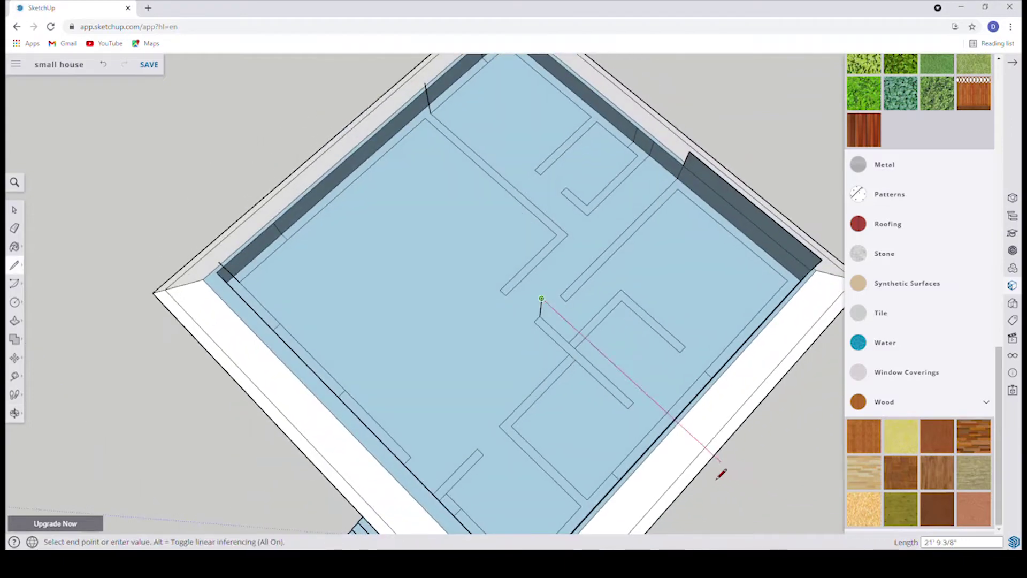
click(635, 404)
mouse_move(679, 441)
middle_down()
mouse_move(709, 372)
mouse_move(571, 390)
mouse_move(502, 240)
middle_up()
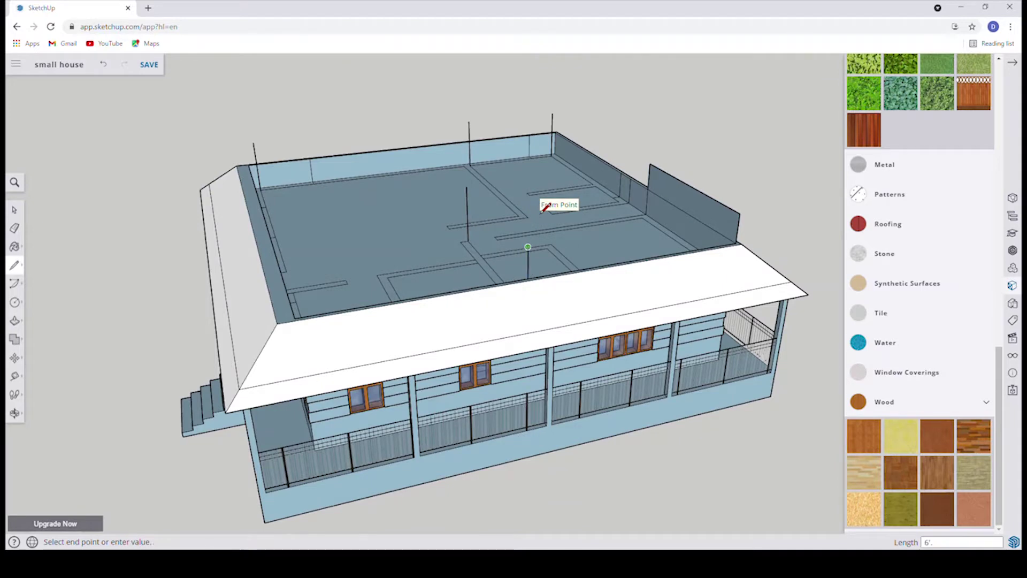
Finish the vertical roof edge and connect the roof edges into new wall faces.
click(528, 247)
key(Escape)
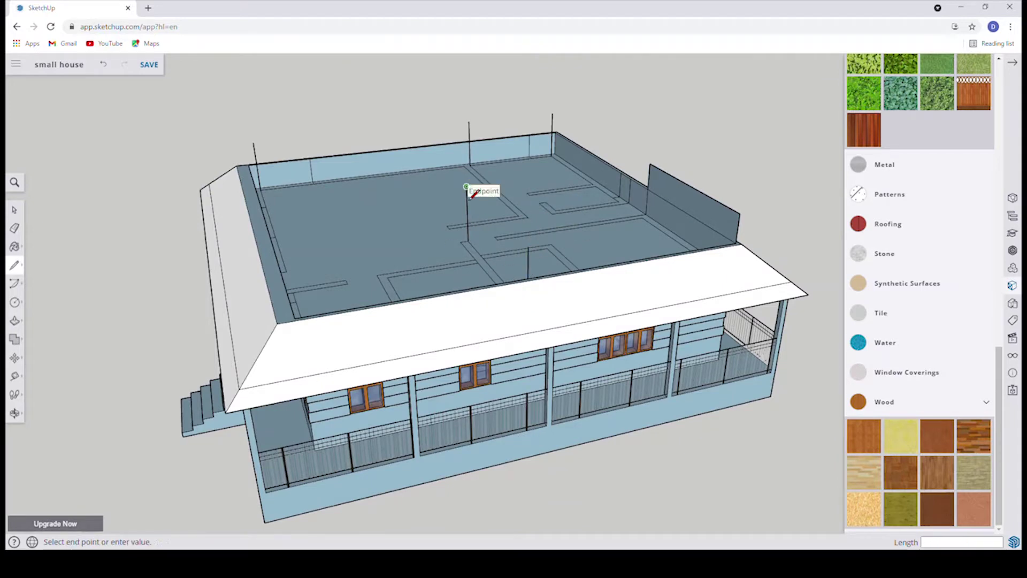
click(467, 187)
click(528, 247)
click(744, 223)
mouse_move(744, 223)
middle_down()
mouse_move(535, 293)
mouse_move(294, 133)
mouse_move(681, 218)
mouse_move(580, 285)
middle_up()
scroll(676, 432, up, 3)
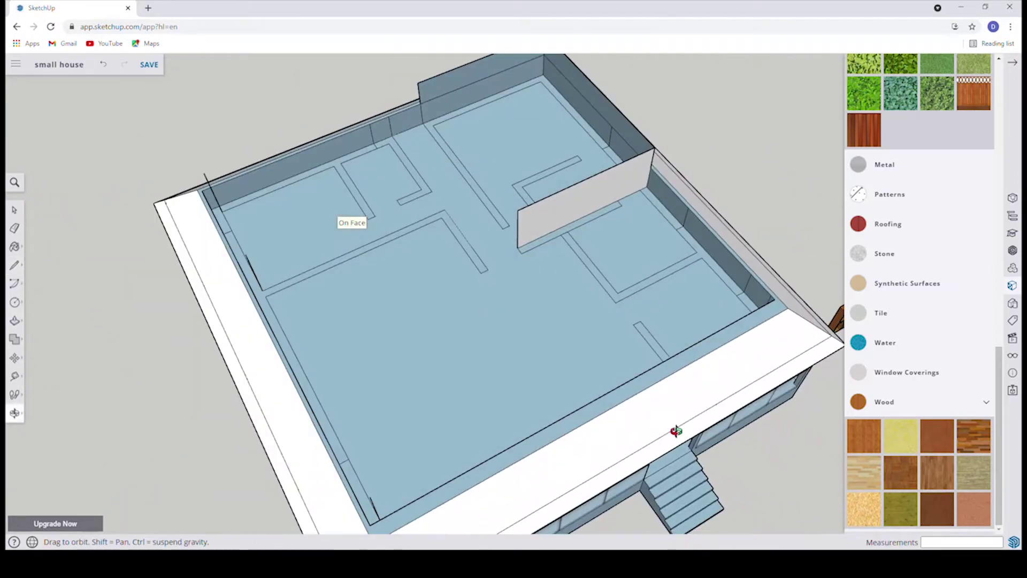
Draw a line from the wall corner across the roof to close another wall face of the raised box.
key(l)
middle_drag(551, 470, 230, 413)
scroll(347, 381, up, 5)
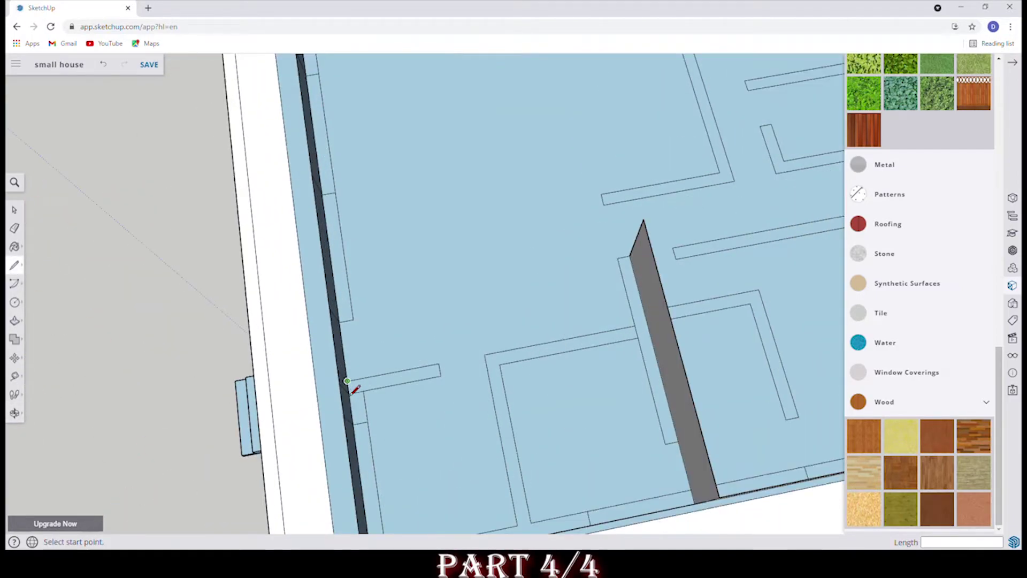
click(347, 381)
scroll(567, 187, down, 5)
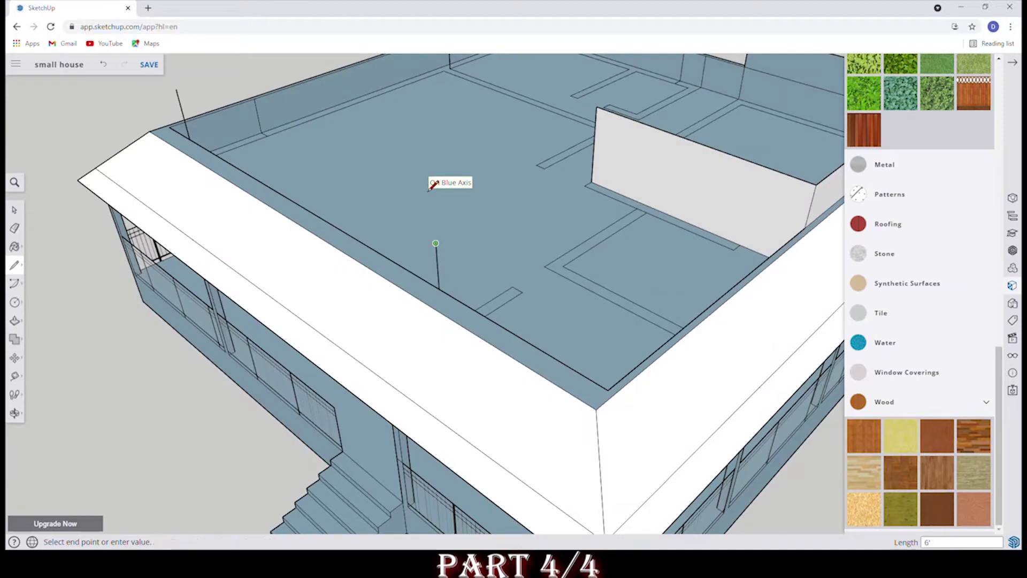
middle_drag(433, 184, 727, 155)
scroll(332, 356, up, 5)
mouse_move(332, 355)
middle_down()
mouse_move(267, 341)
mouse_move(252, 408)
middle_up()
scroll(163, 344, up, 3)
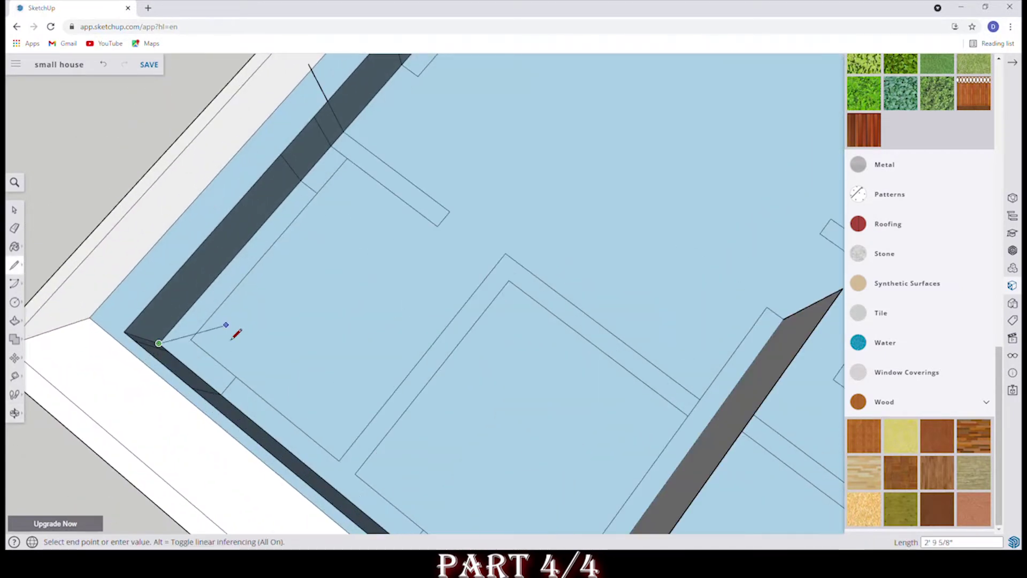
middle_drag(234, 336, 754, 122)
scroll(739, 143, down, 2)
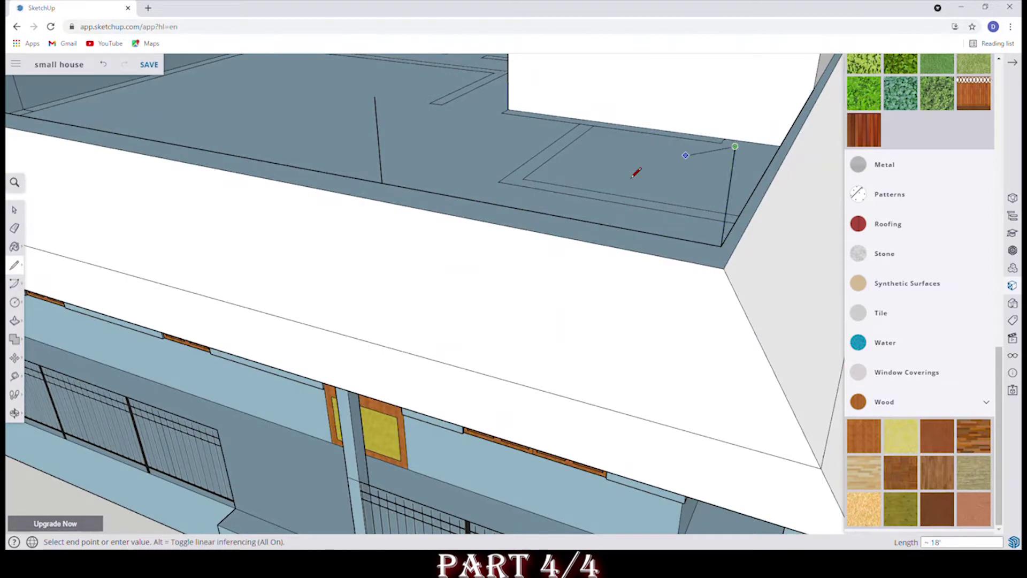
scroll(390, 179, down, 3)
scroll(586, 193, down, 5)
mouse_move(586, 193)
middle_down()
mouse_move(646, 181)
mouse_move(730, 73)
mouse_move(711, 259)
mouse_move(503, 171)
middle_up()
click(644, 179)
mouse_move(649, 172)
middle_down()
mouse_move(589, 179)
mouse_move(584, 236)
middle_up()
mouse_move(529, 209)
middle_down()
mouse_move(592, 241)
mouse_move(493, 187)
mouse_move(482, 114)
middle_up()
Draw the small gable: an apex above the box's top edge with slopes down to both corners.
click(553, 114)
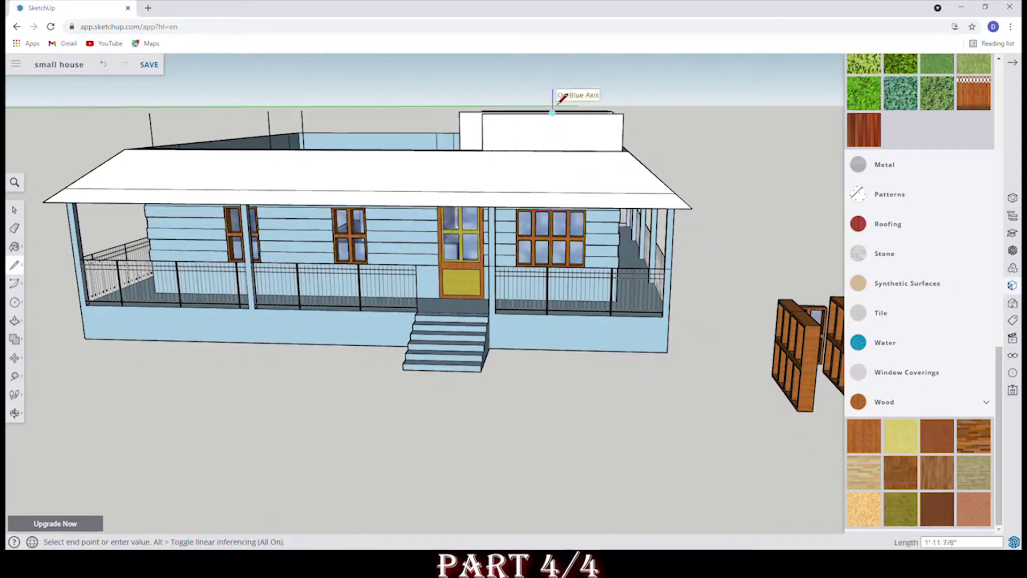
mouse_move(562, 98)
middle_down()
mouse_move(601, 142)
mouse_move(572, 97)
middle_up()
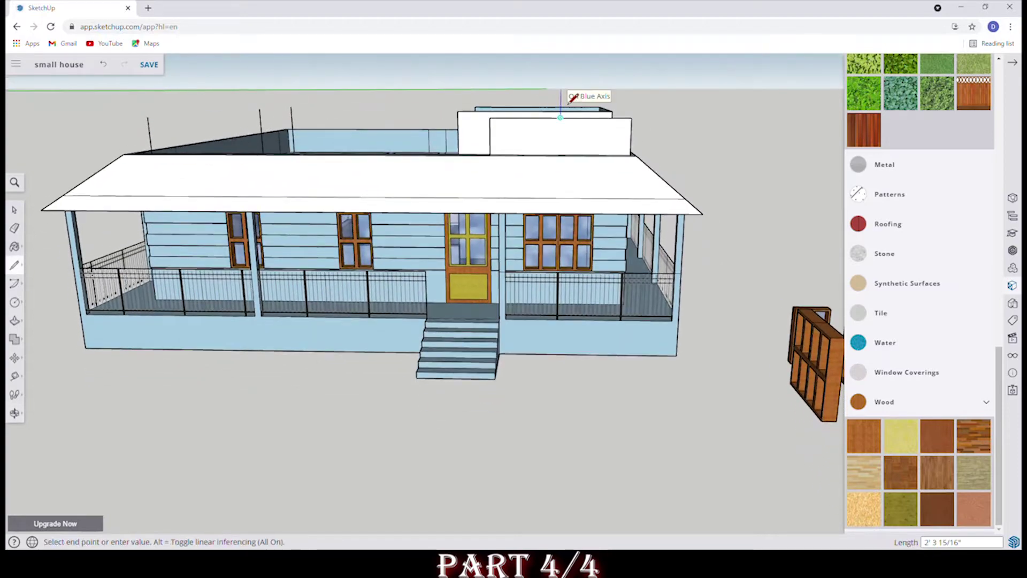
click(561, 81)
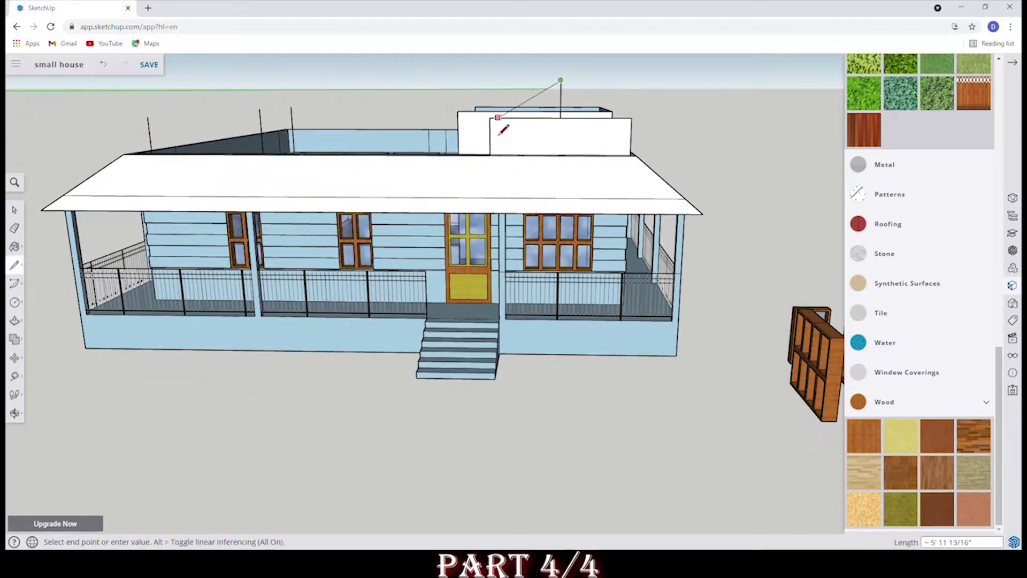
click(491, 118)
click(561, 81)
click(632, 119)
mouse_move(637, 126)
middle_down()
mouse_move(706, 184)
mouse_move(566, 167)
middle_up()
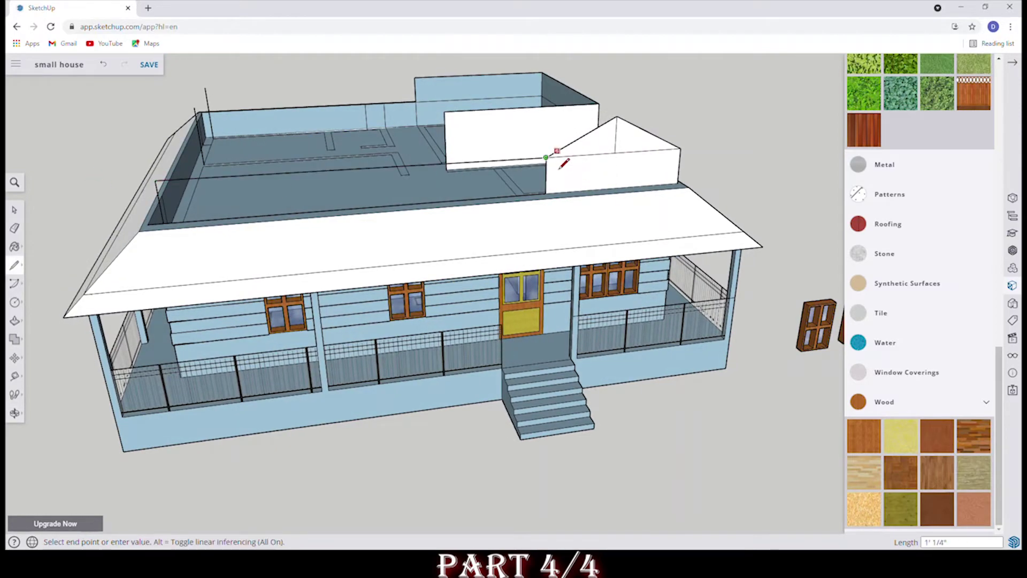
scroll(559, 160, up, 3)
mouse_move(559, 161)
middle_down()
mouse_move(669, 217)
mouse_move(557, 166)
mouse_move(624, 214)
mouse_move(335, 239)
mouse_move(551, 367)
mouse_move(615, 349)
mouse_move(151, 298)
mouse_move(325, 374)
middle_up()
Erase stray edges on the roof and start a new line on the roof floor.
click(16, 229)
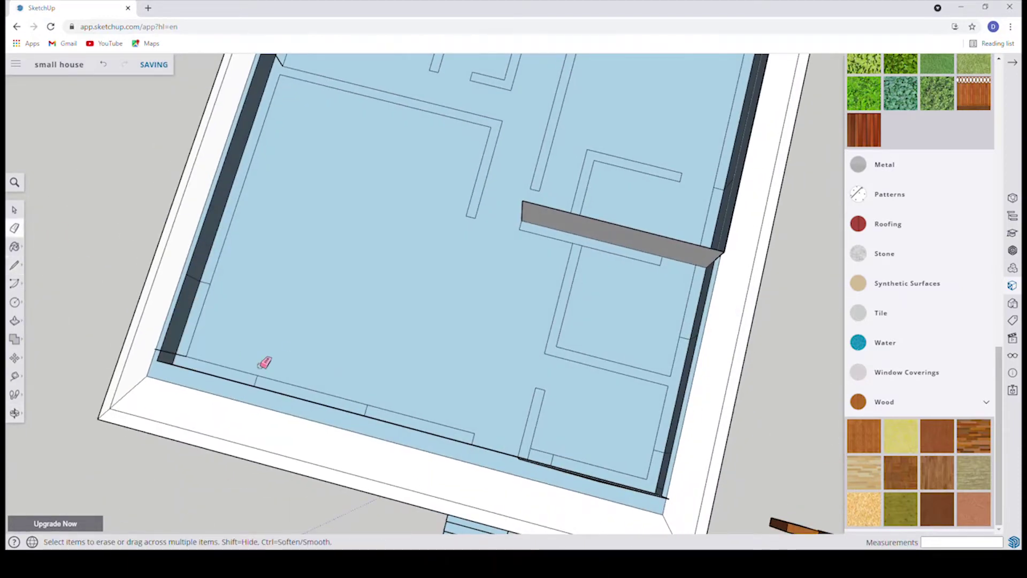
middle_drag(266, 360, 116, 180)
click(14, 267)
middle_drag(81, 311, 195, 359)
click(183, 357)
mouse_move(268, 349)
middle_down()
mouse_move(371, 193)
mouse_move(225, 199)
middle_up()
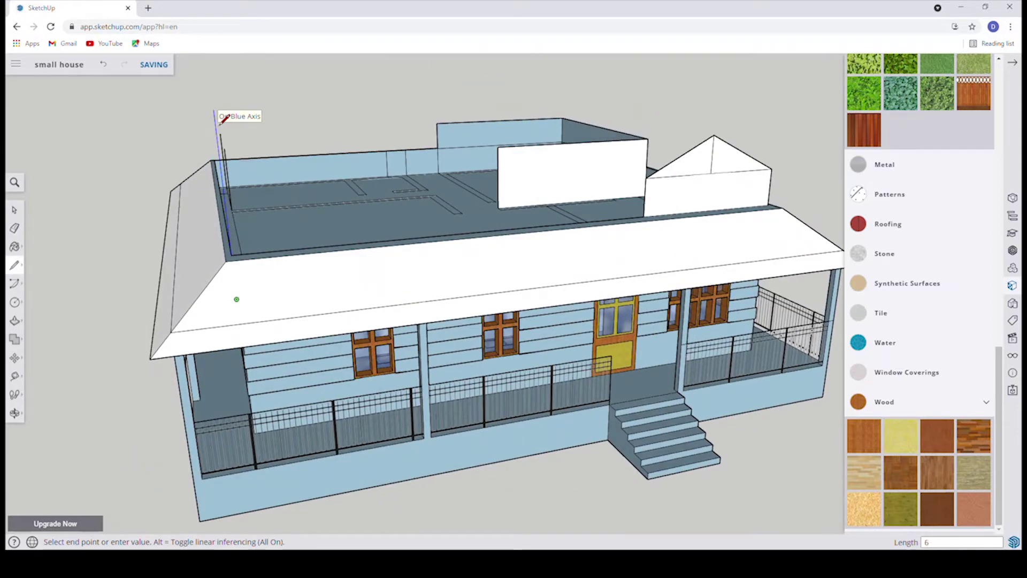
Close the front roof wall face and raise a 5' peak at its midpoint with slopes to both corners.
click(648, 189)
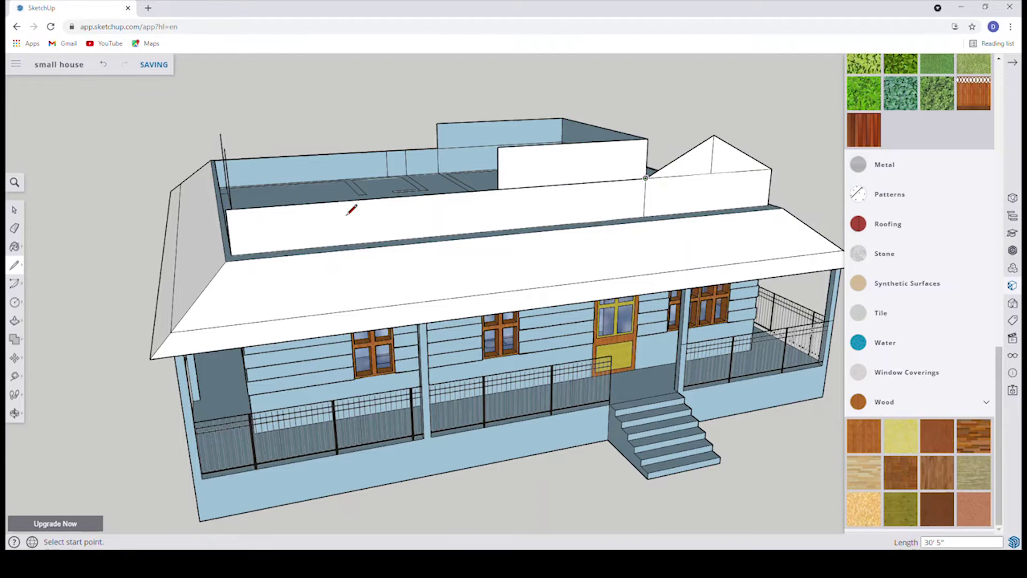
click(455, 193)
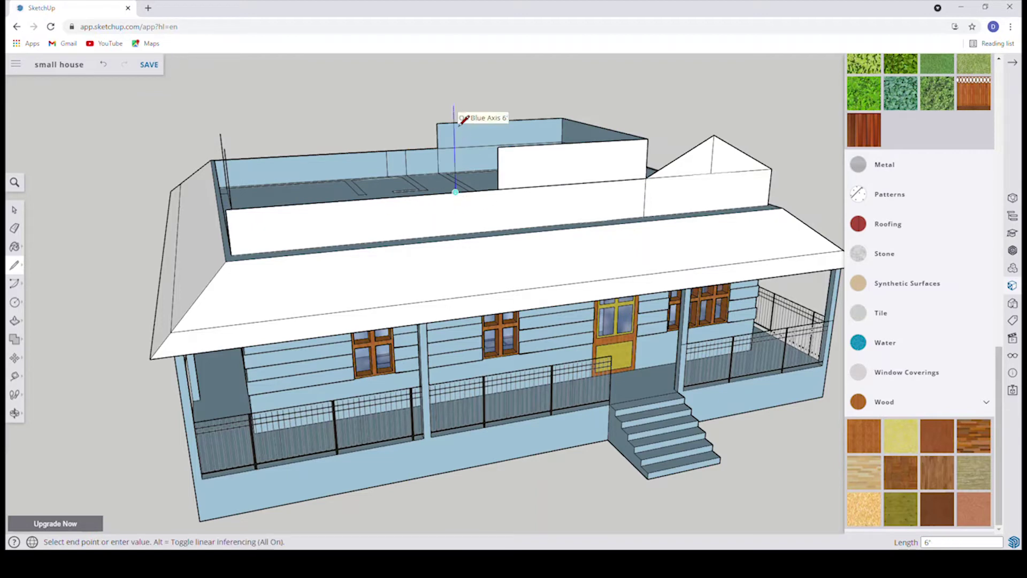
key(Return)
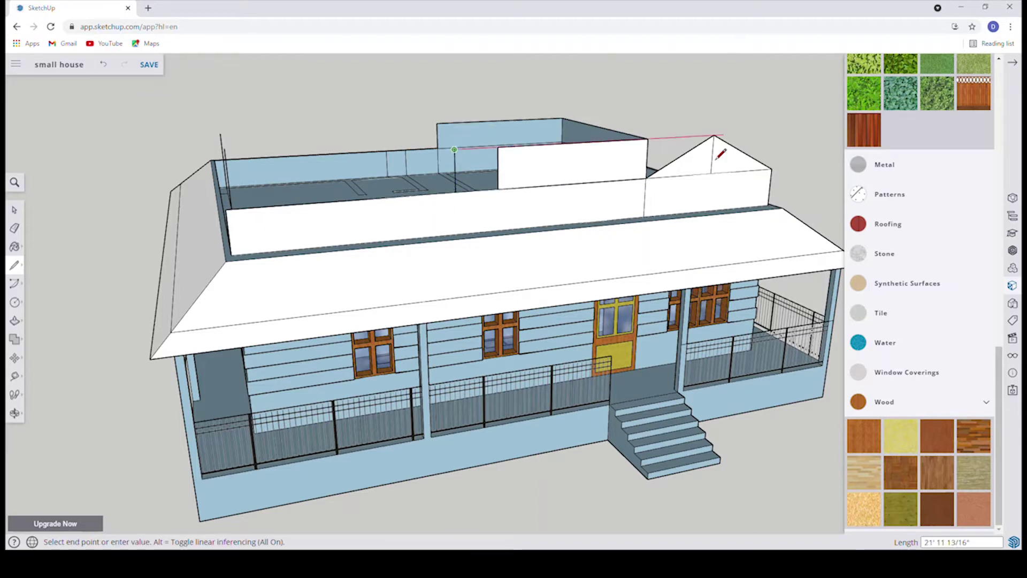
click(646, 178)
click(231, 209)
middle_drag(353, 242, 211, 165)
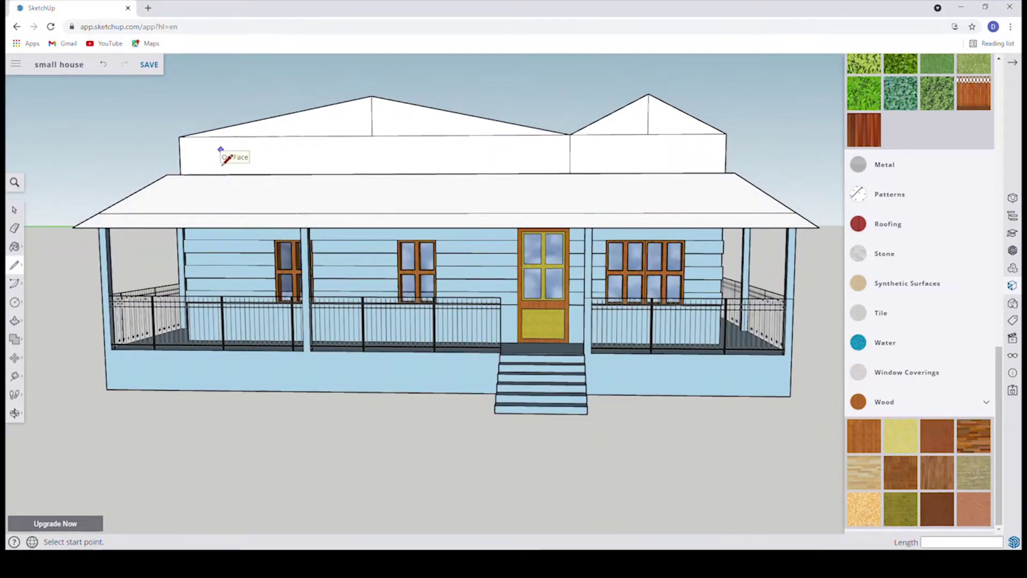
click(167, 175)
click(371, 97)
click(570, 175)
key(ctrl+z)
Redraw the main gable peak with slopes to the left and right wall corners, then undo them.
mouse_move(575, 180)
middle_down()
mouse_move(564, 223)
mouse_move(436, 184)
mouse_move(522, 221)
mouse_move(491, 120)
middle_up()
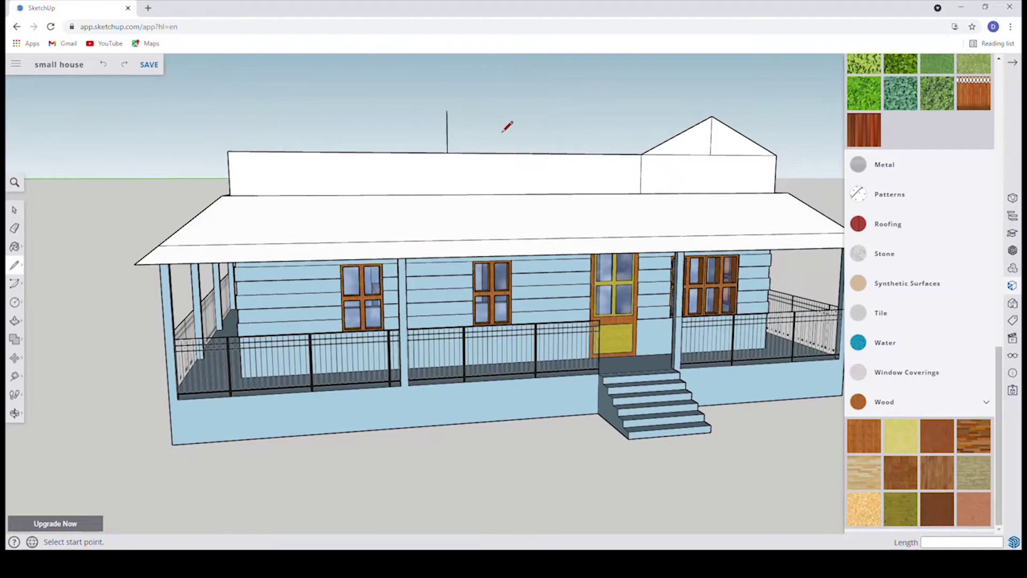
click(447, 154)
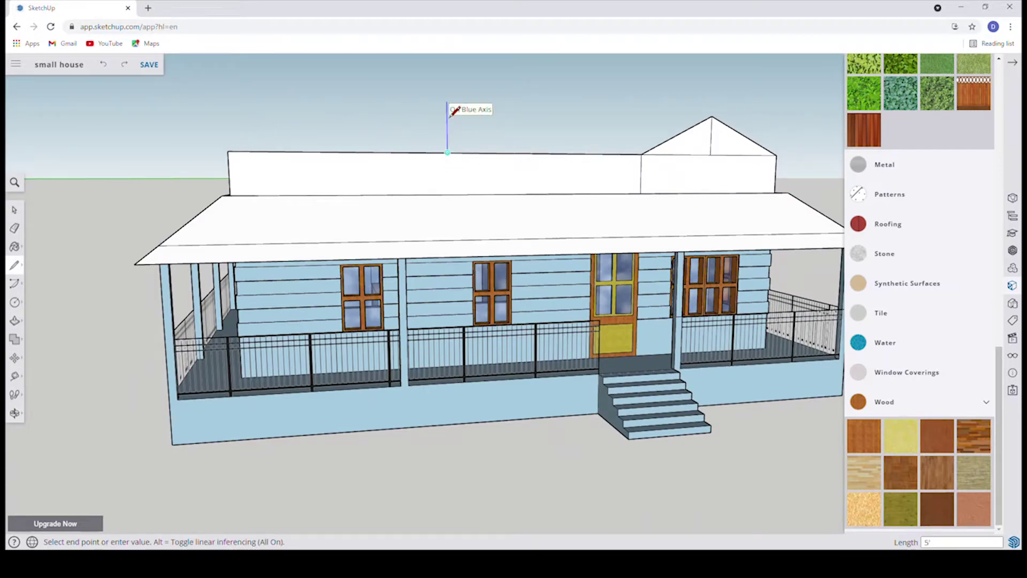
click(447, 82)
click(228, 152)
click(447, 83)
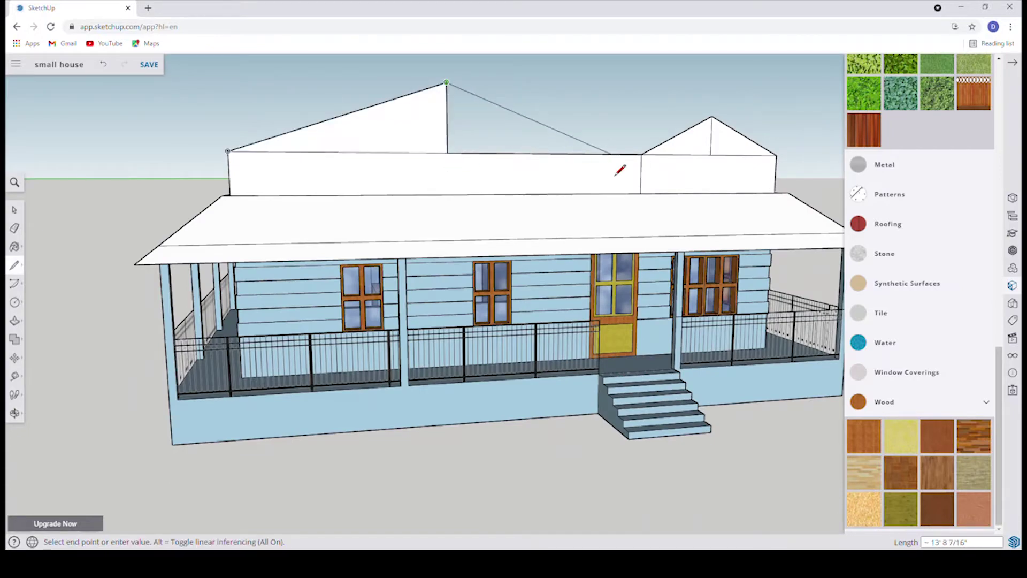
click(613, 172)
mouse_move(550, 139)
middle_down()
mouse_move(460, 110)
mouse_move(491, 110)
mouse_move(502, 123)
middle_up()
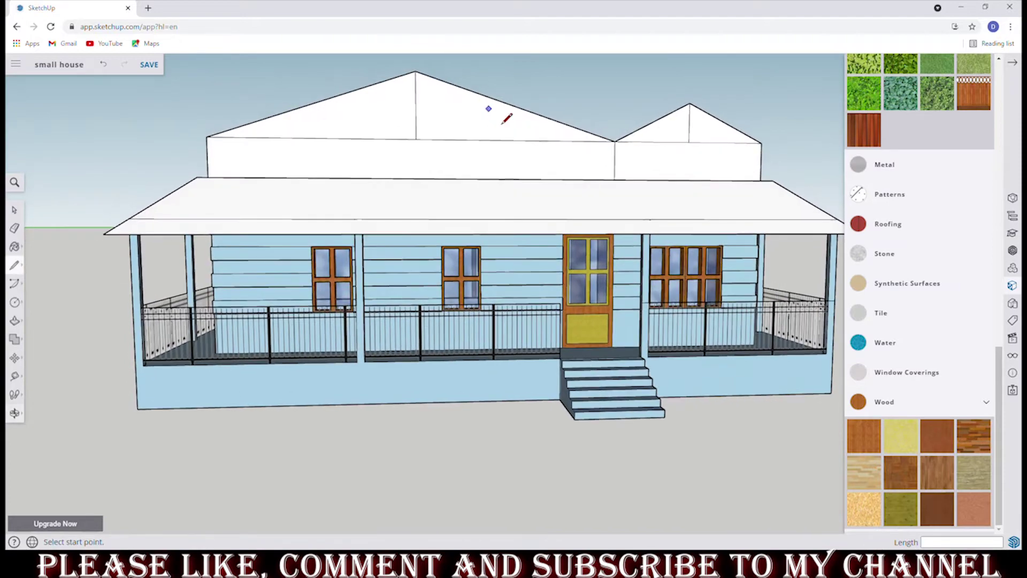
key(ctrl+z)
key(ctrl+z)
click(415, 140)
scroll(425, 69, down, 5)
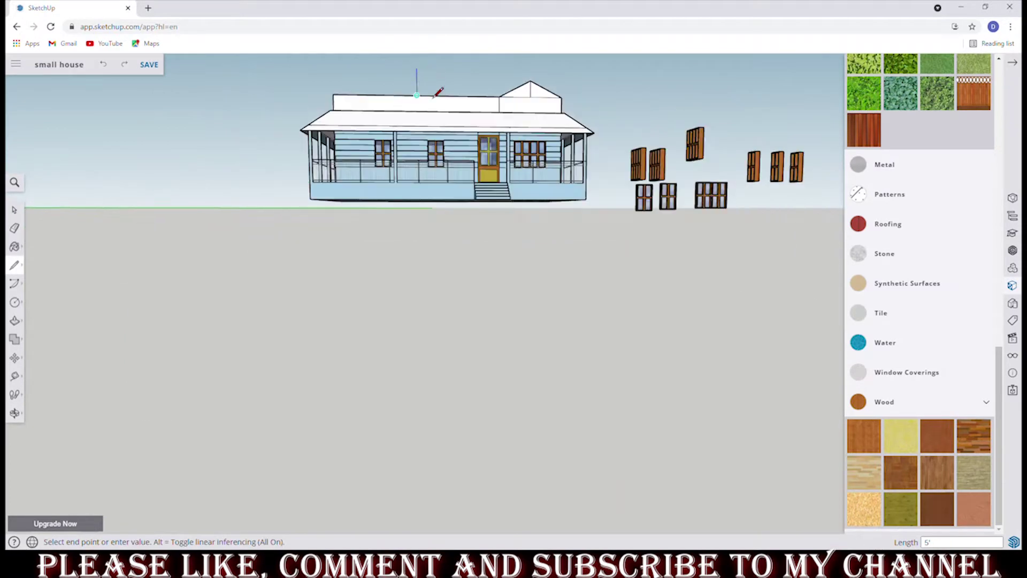
middle_drag(435, 95, 402, 88)
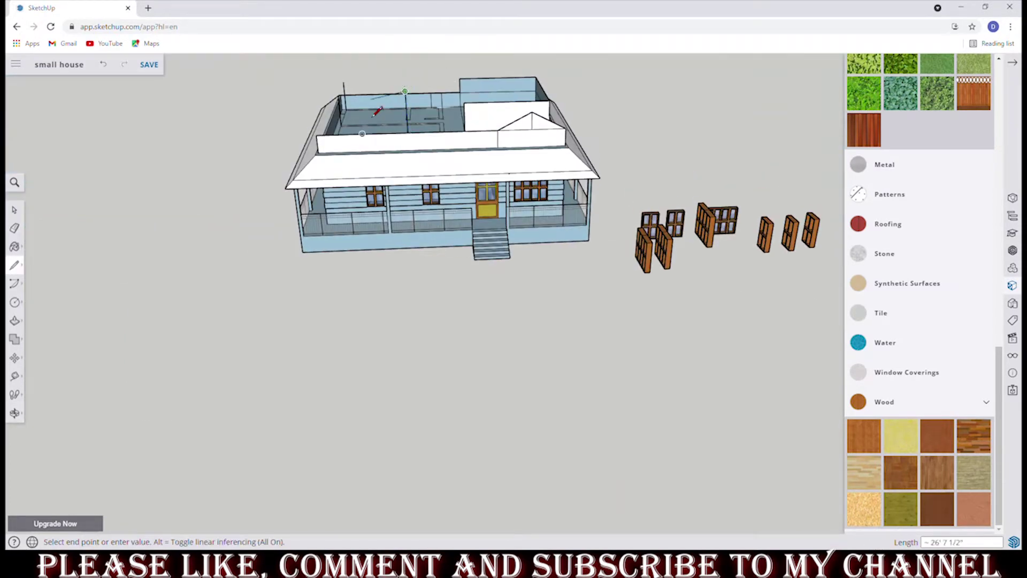
Redraw the main gable's two sloped edges, closing it into a triangular face.
click(497, 131)
mouse_move(496, 131)
middle_down()
mouse_move(498, 73)
mouse_move(499, 116)
mouse_move(532, 105)
middle_up()
key(ctrl+z)
key(ctrl+z)
click(421, 115)
scroll(427, 113, down, 2)
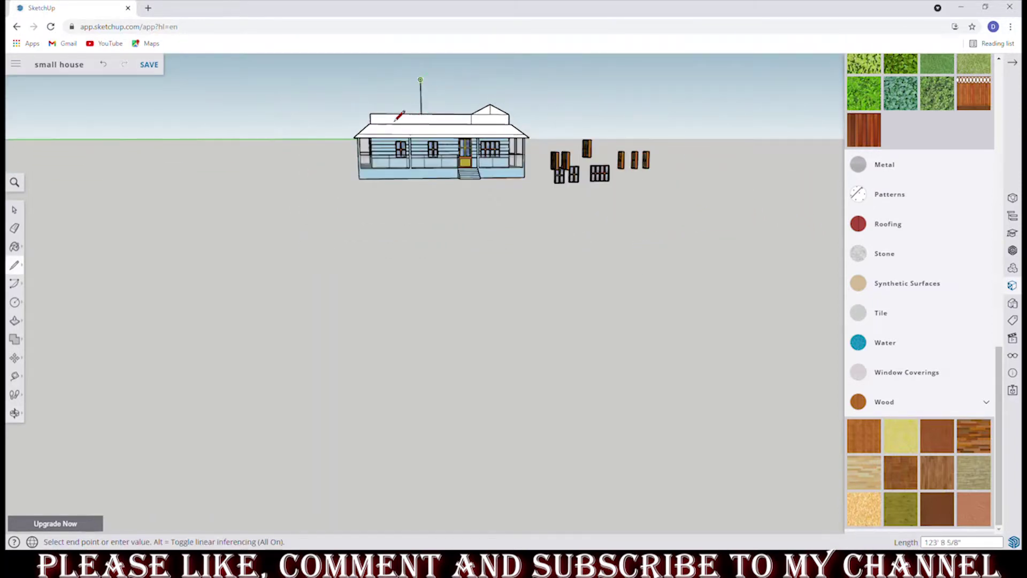
click(370, 114)
click(420, 80)
click(472, 114)
scroll(460, 112, up, 3)
Trace an edge from the roof corner onto the upper floor's front edge.
mouse_move(460, 112)
middle_down()
mouse_move(534, 135)
mouse_move(615, 192)
middle_up()
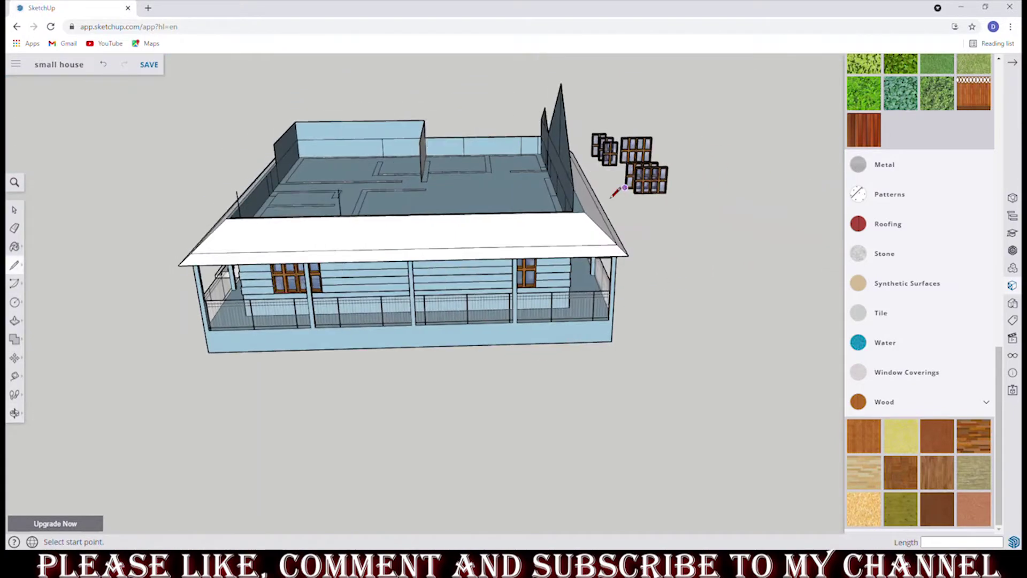
click(339, 191)
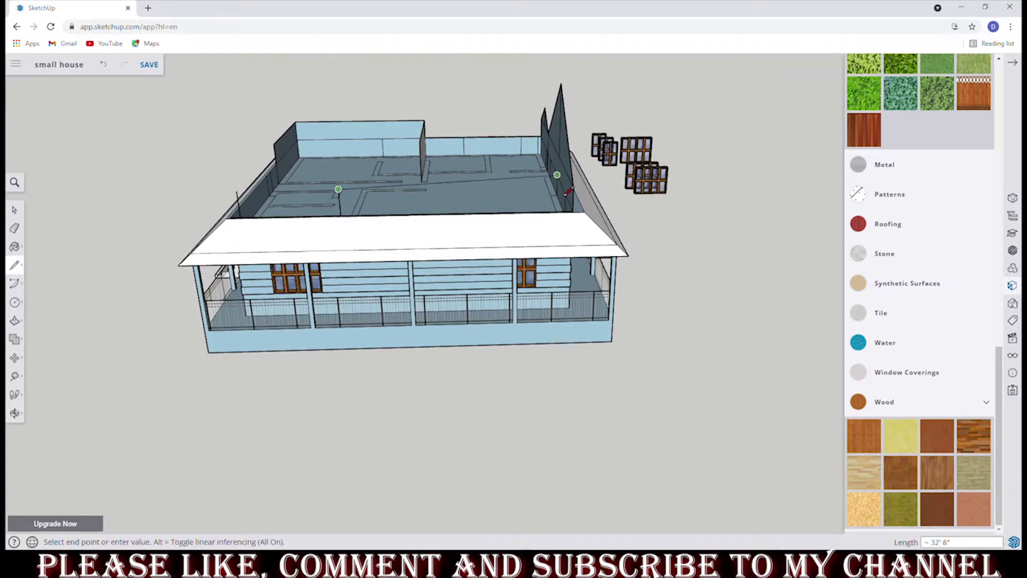
mouse_move(573, 188)
middle_down()
mouse_move(563, 177)
mouse_move(602, 293)
mouse_move(551, 283)
mouse_move(673, 289)
middle_up()
click(562, 177)
scroll(601, 293, up, 3)
click(14, 228)
key(l)
scroll(653, 284, up, 5)
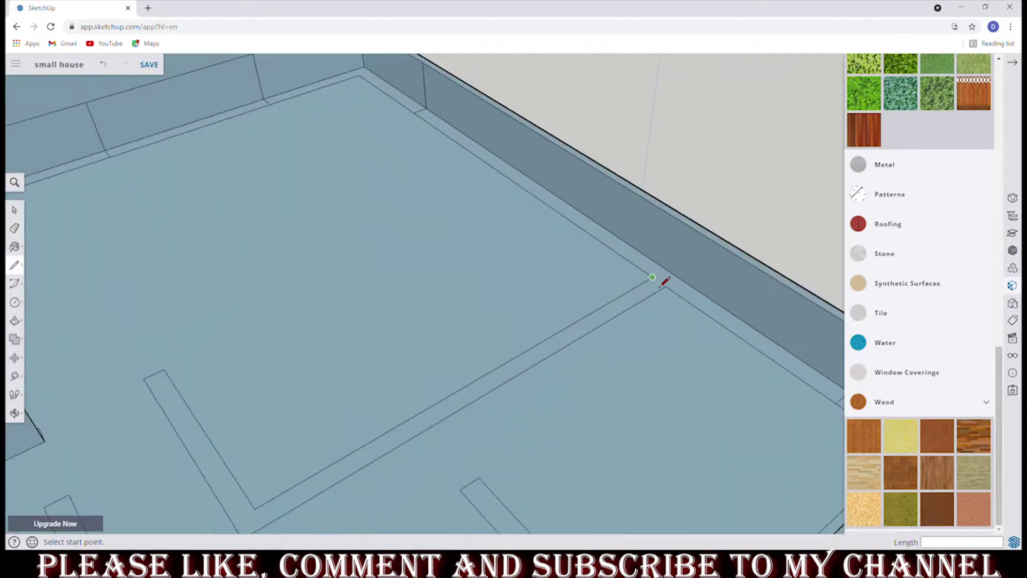
Complete the wall line along the upper floor's front edge from a top-down view.
mouse_move(672, 229)
middle_down()
mouse_move(462, 159)
mouse_move(618, 136)
mouse_move(296, 128)
middle_up()
scroll(442, 138, up, 4)
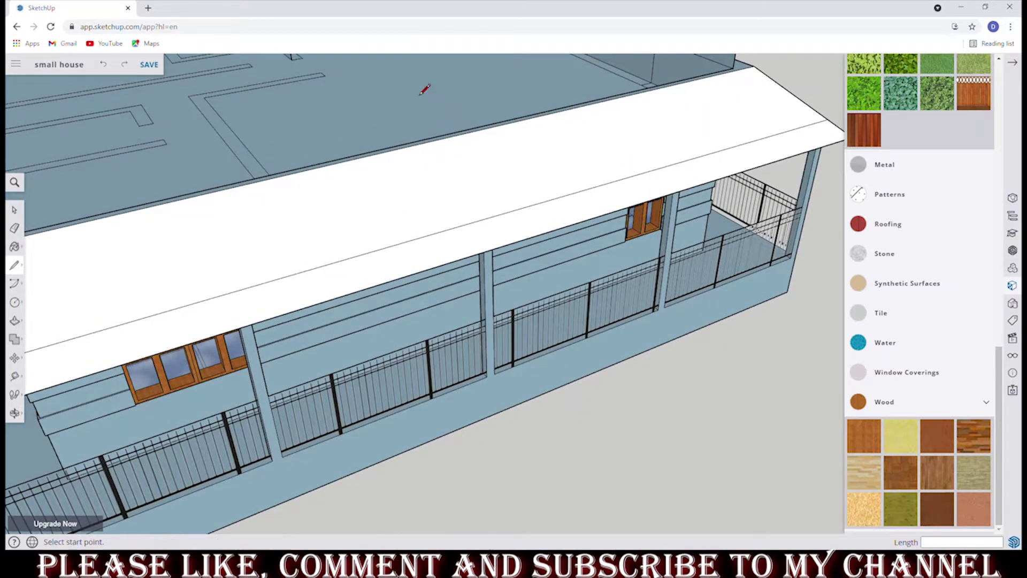
scroll(424, 89, up, 5)
scroll(338, 85, down, 5)
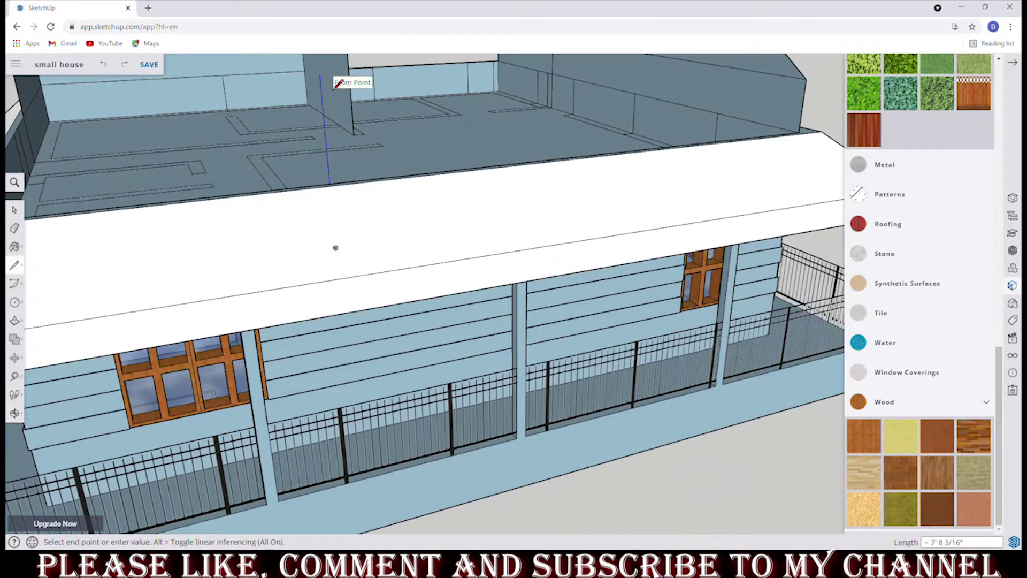
scroll(338, 83, up, 5)
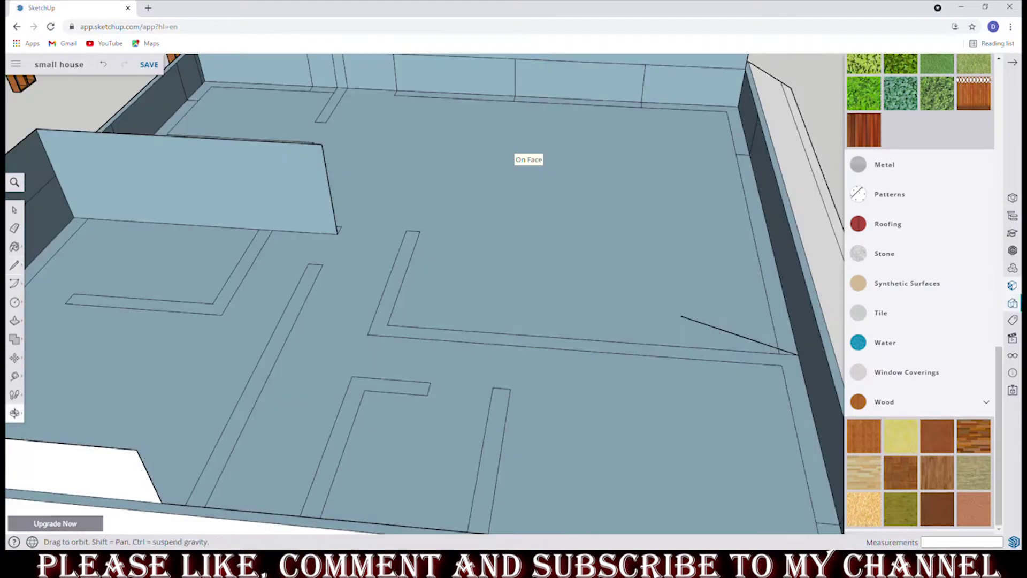
click(831, 265)
scroll(824, 265, down, 5)
scroll(593, 229, down, 3)
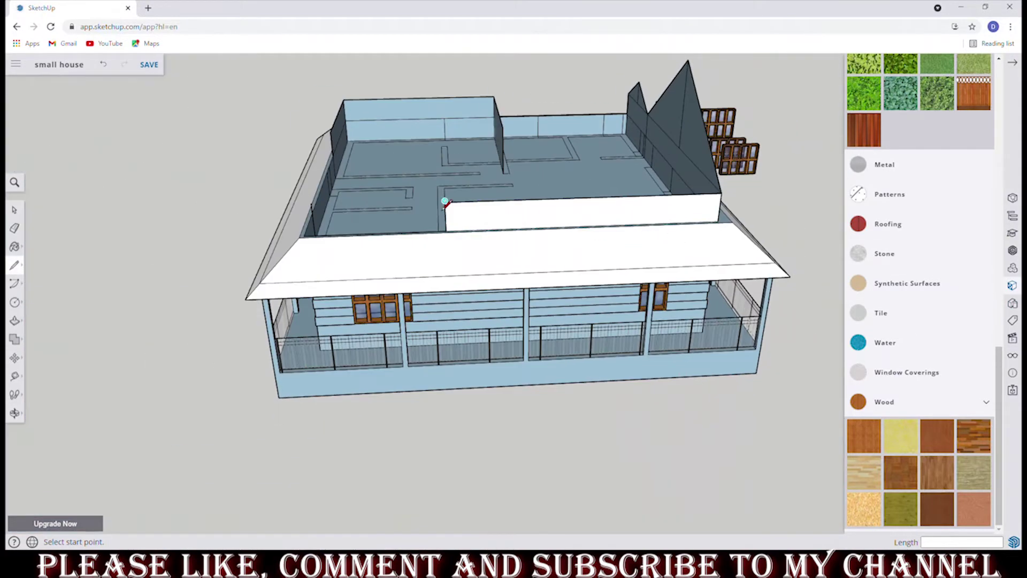
Cancel a stray line and restart the wall edge from the floor corner.
click(445, 202)
mouse_move(445, 208)
middle_down()
mouse_move(321, 348)
mouse_move(294, 486)
middle_up()
key(Escape)
key(e)
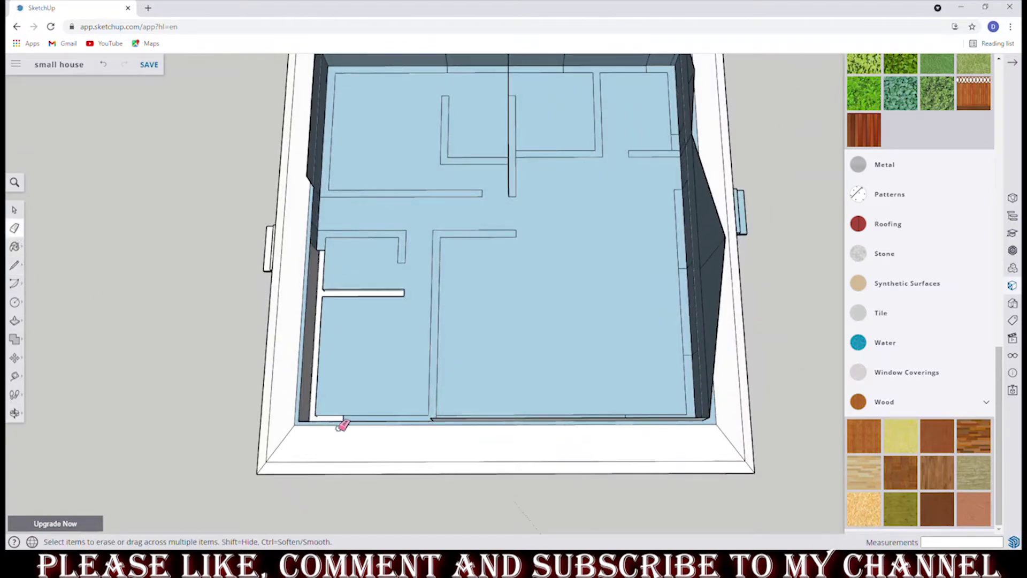
scroll(308, 425, up, 3)
key(l)
mouse_move(355, 470)
middle_down()
mouse_move(294, 420)
mouse_move(284, 282)
mouse_move(298, 143)
middle_up()
click(294, 419)
text(6')
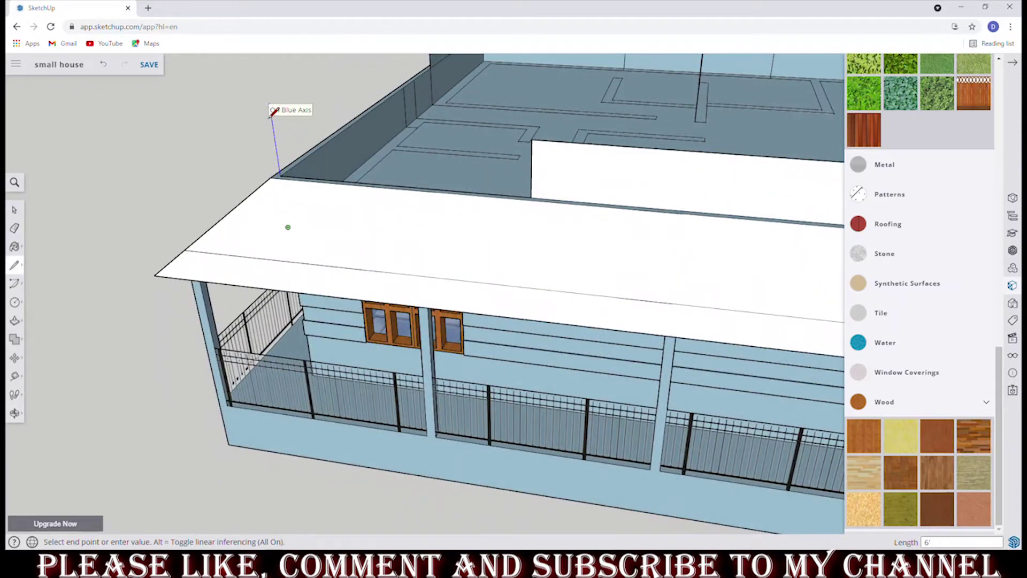
Set the new wall's height and close its face against the existing wall.
click(274, 111)
click(531, 141)
scroll(515, 230, down, 5)
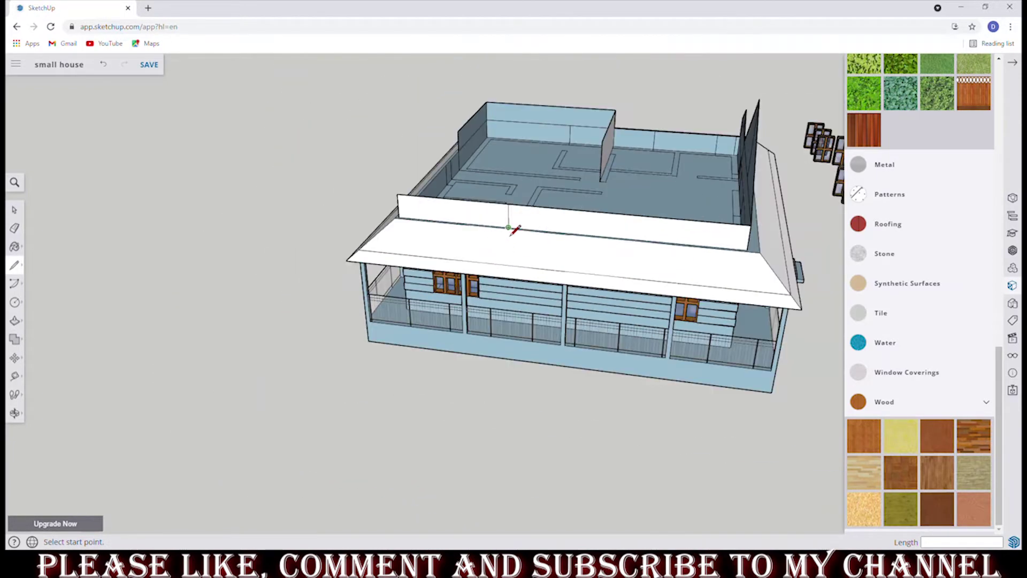
click(625, 214)
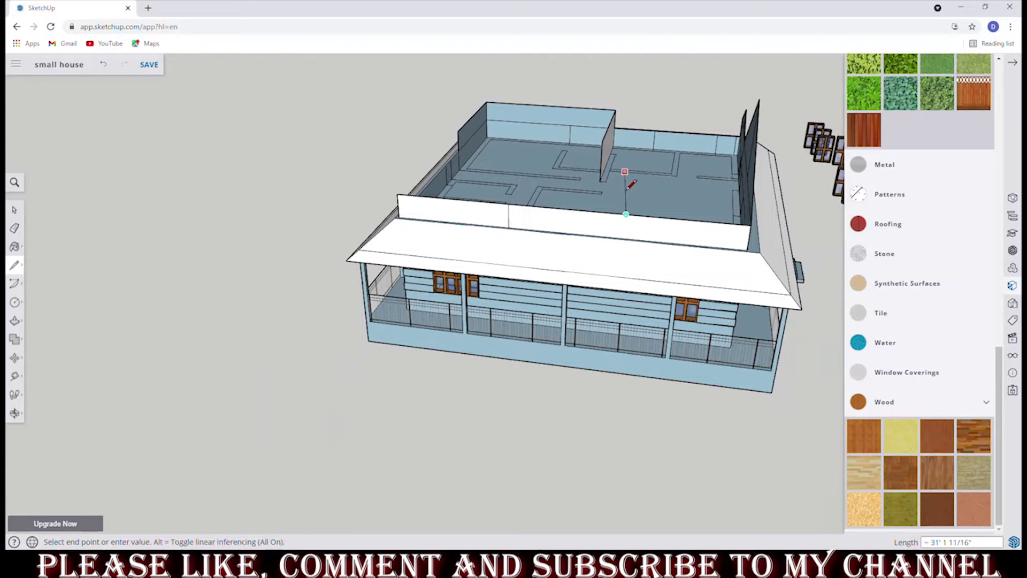
mouse_move(632, 185)
middle_down()
mouse_move(470, 191)
mouse_move(704, 309)
mouse_move(772, 314)
mouse_move(776, 386)
mouse_move(723, 385)
middle_up()
key(Escape)
mouse_move(658, 297)
middle_down()
mouse_move(356, 177)
mouse_move(369, 155)
middle_up()
Erase the old raised wall block on the upper floor.
click(15, 228)
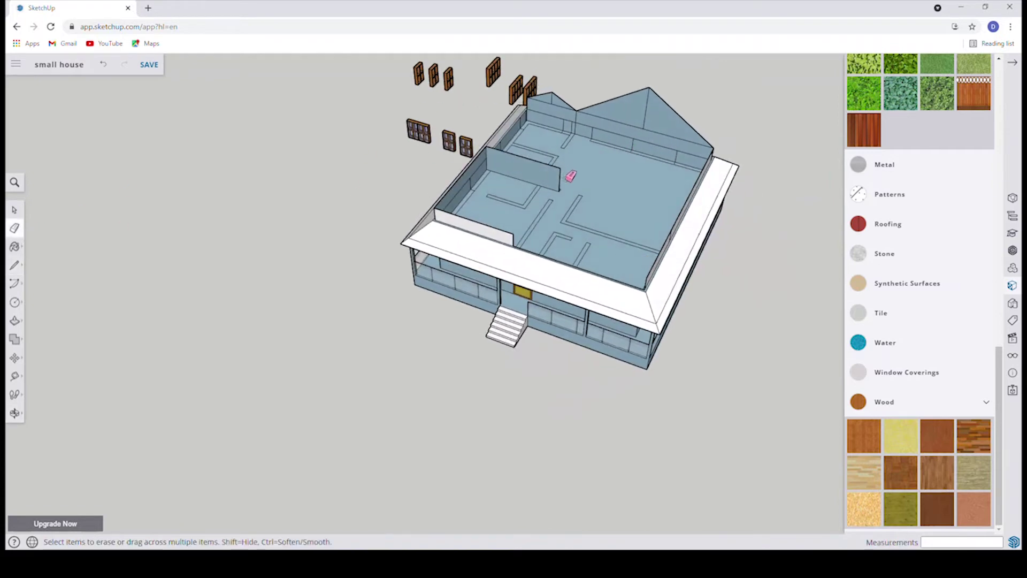
click(561, 178)
mouse_move(539, 202)
middle_down()
mouse_move(617, 197)
mouse_move(602, 185)
middle_up()
click(14, 274)
scroll(535, 214, up, 3)
scroll(645, 192, down, 2)
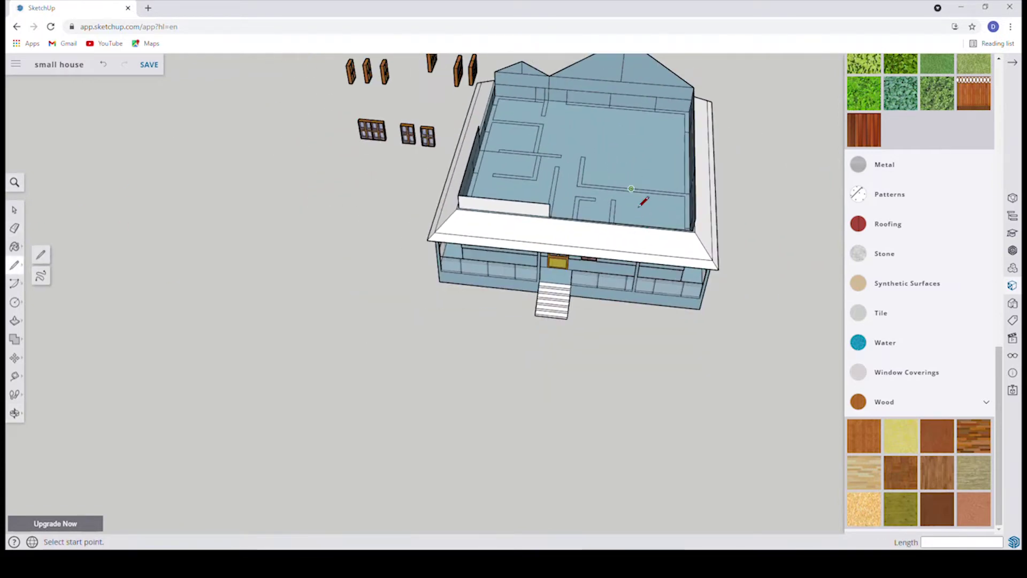
Draw a vertical edge from the upper floor up to the gable peak.
click(622, 83)
scroll(622, 123, up, 5)
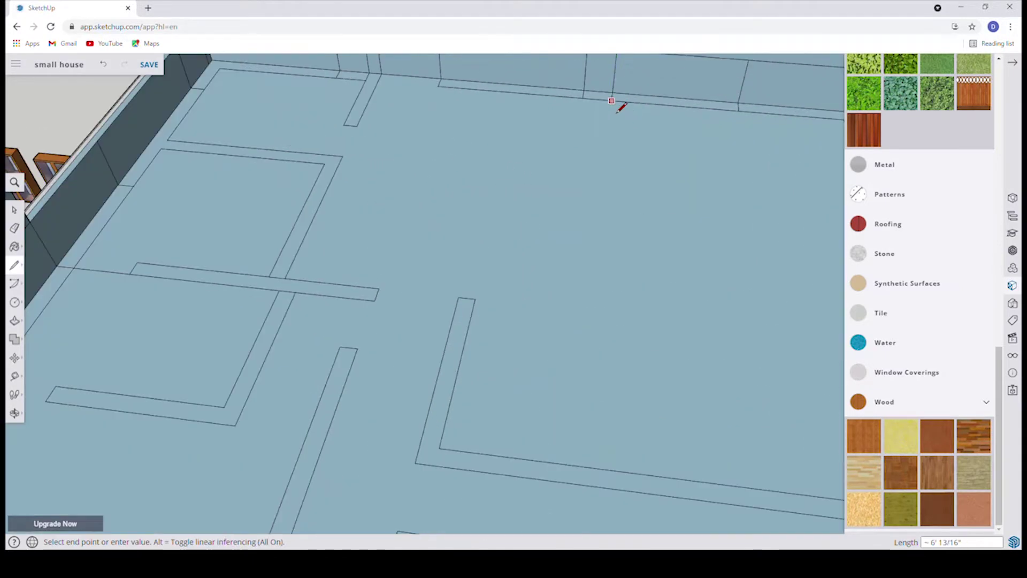
scroll(610, 145, down, 5)
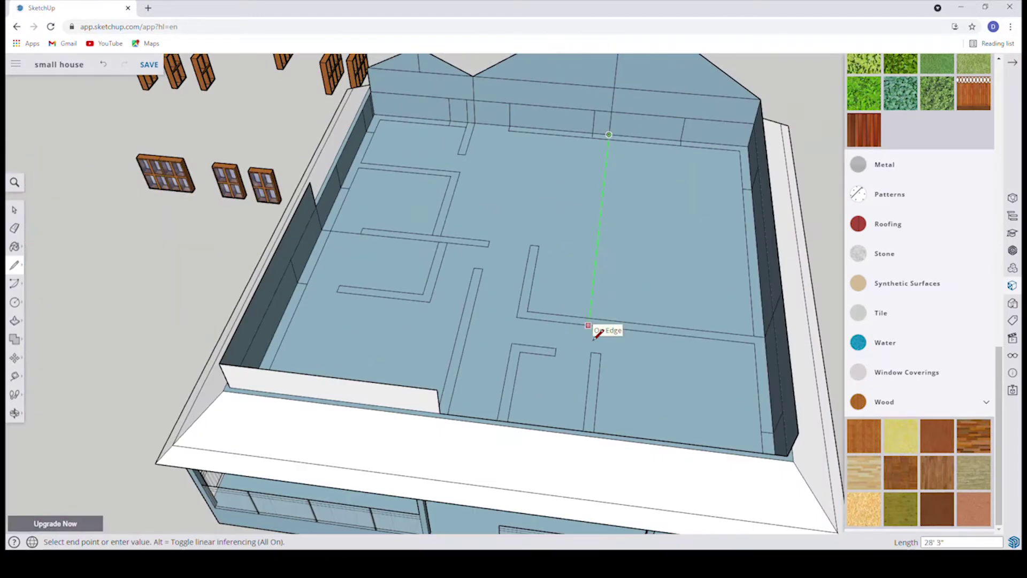
scroll(600, 230, down, 5)
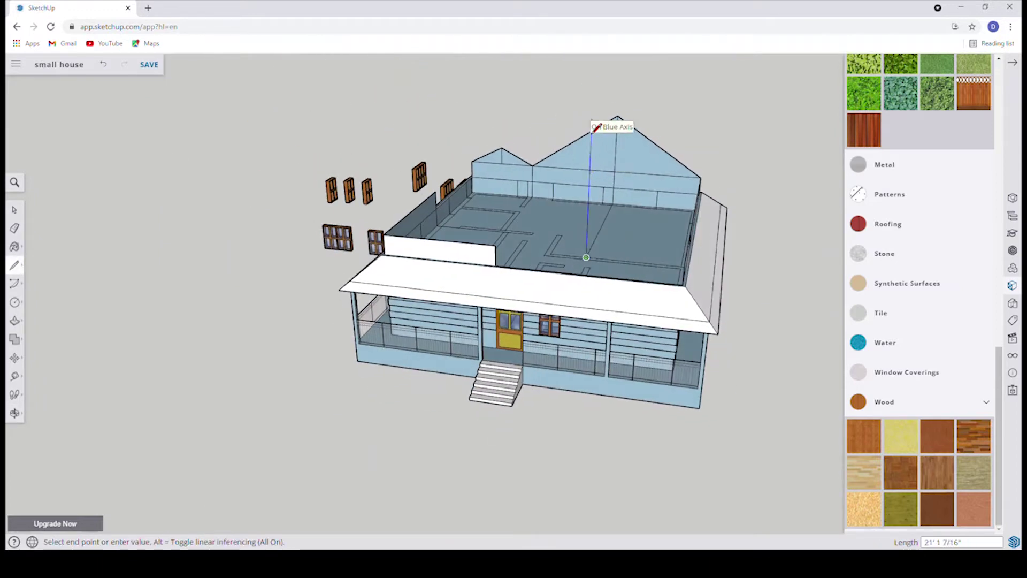
click(592, 124)
middle_drag(591, 139, 701, 277)
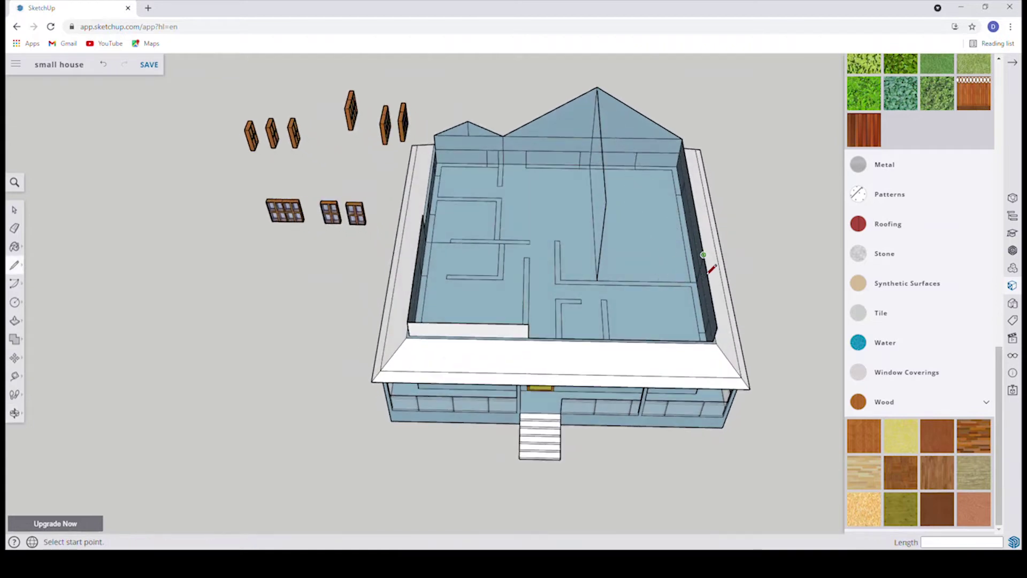
mouse_move(624, 207)
middle_down()
mouse_move(402, 160)
mouse_move(535, 262)
middle_up()
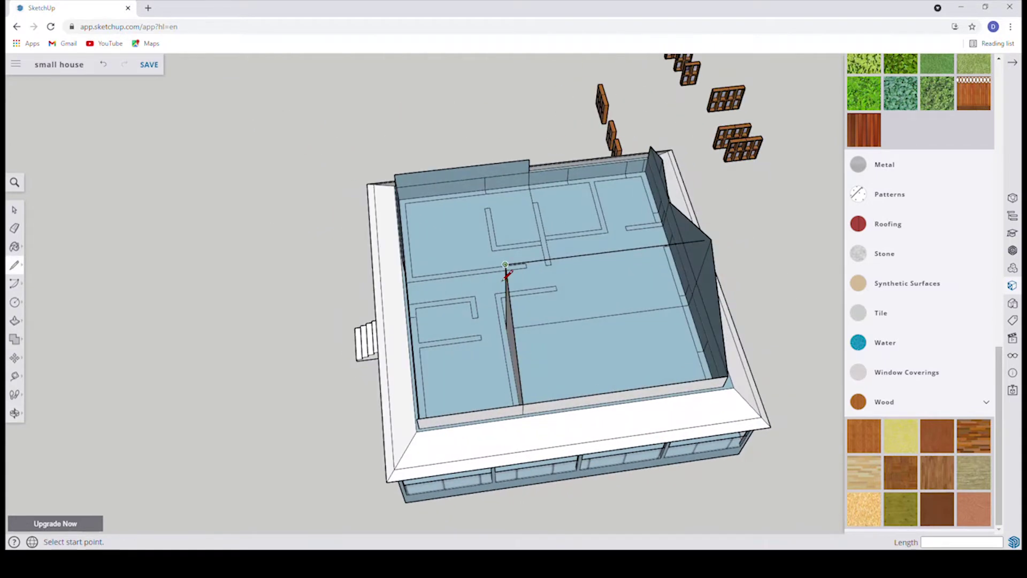
mouse_move(718, 248)
middle_down()
mouse_move(533, 177)
mouse_move(483, 357)
middle_up()
mouse_move(635, 256)
middle_down()
mouse_move(503, 301)
mouse_move(533, 301)
middle_up()
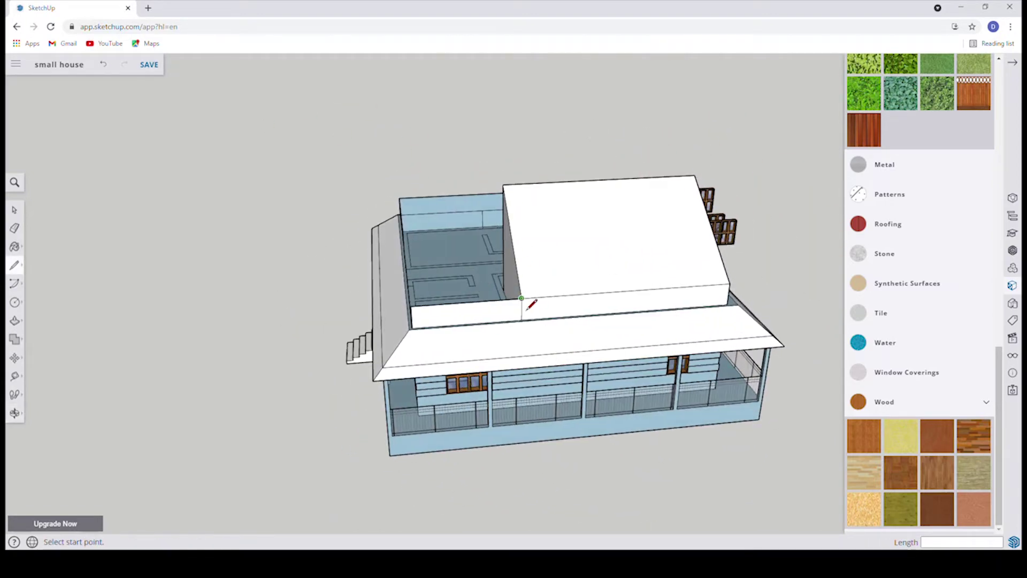
Fix a vertical peak edge above the front wall's midpoint for the small left gable.
click(471, 315)
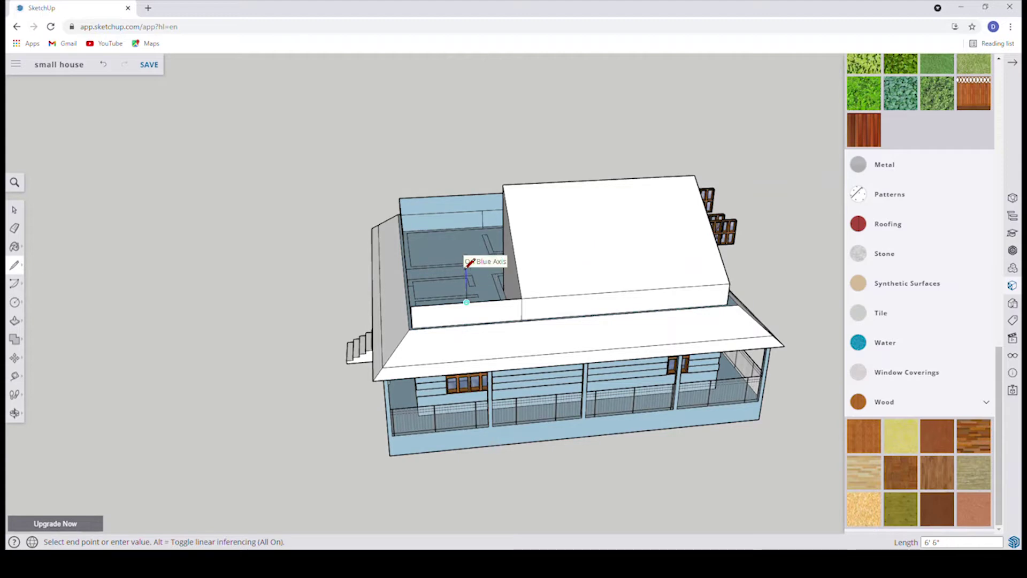
key(Escape)
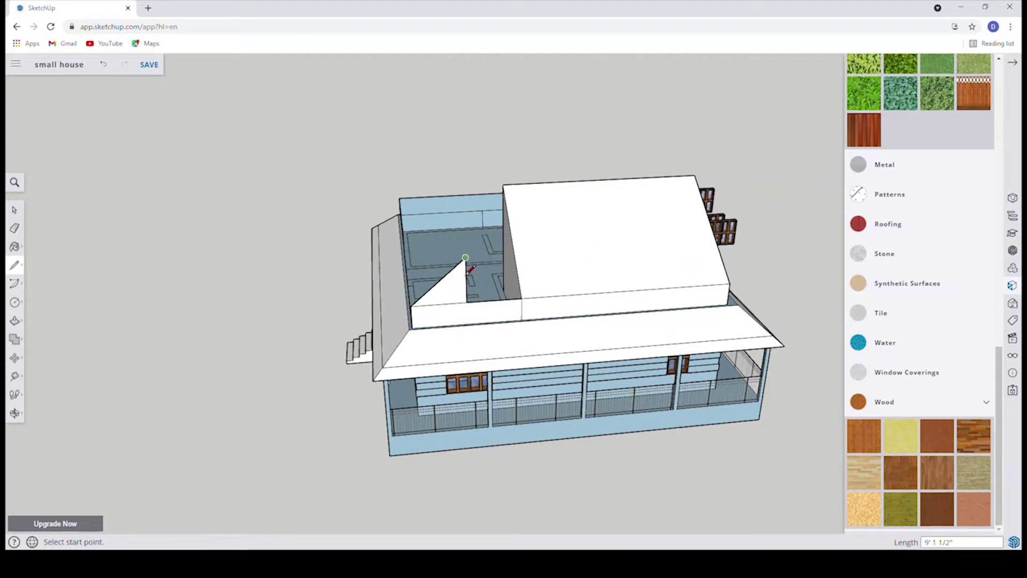
mouse_move(527, 305)
middle_down()
mouse_move(775, 344)
mouse_move(716, 358)
mouse_move(704, 338)
mouse_move(642, 326)
mouse_move(600, 297)
mouse_move(690, 321)
middle_up()
click(677, 307)
key(Escape)
mouse_move(493, 300)
middle_down()
mouse_move(551, 221)
mouse_move(535, 299)
middle_up()
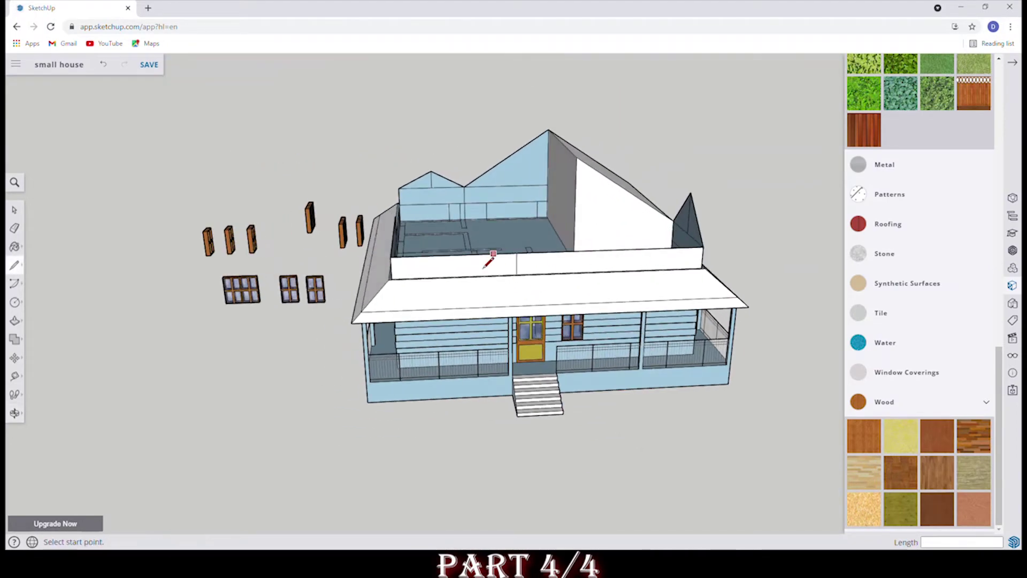
mouse_move(463, 217)
middle_down()
mouse_move(493, 345)
mouse_move(475, 212)
middle_up()
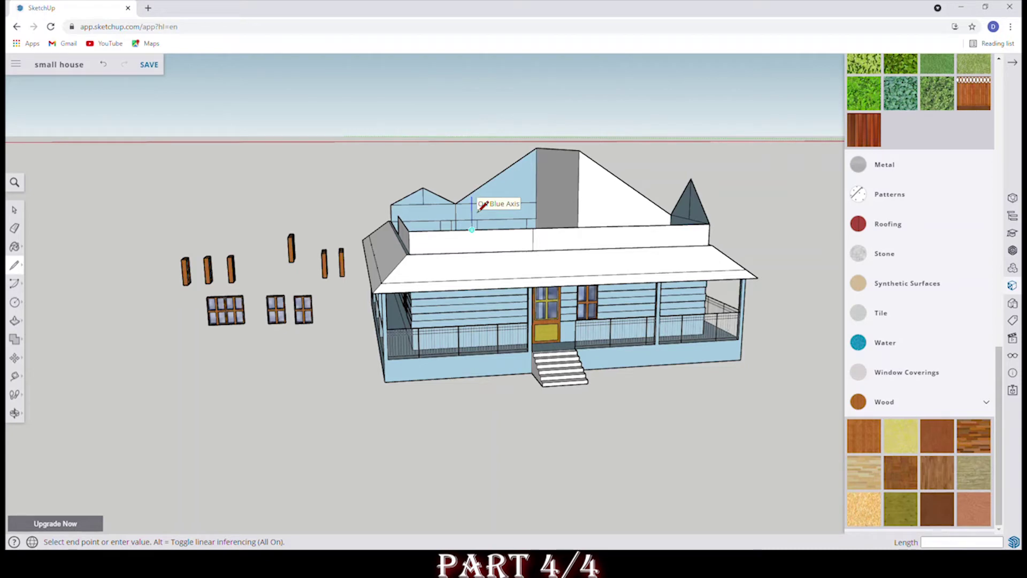
text(4')
click(480, 209)
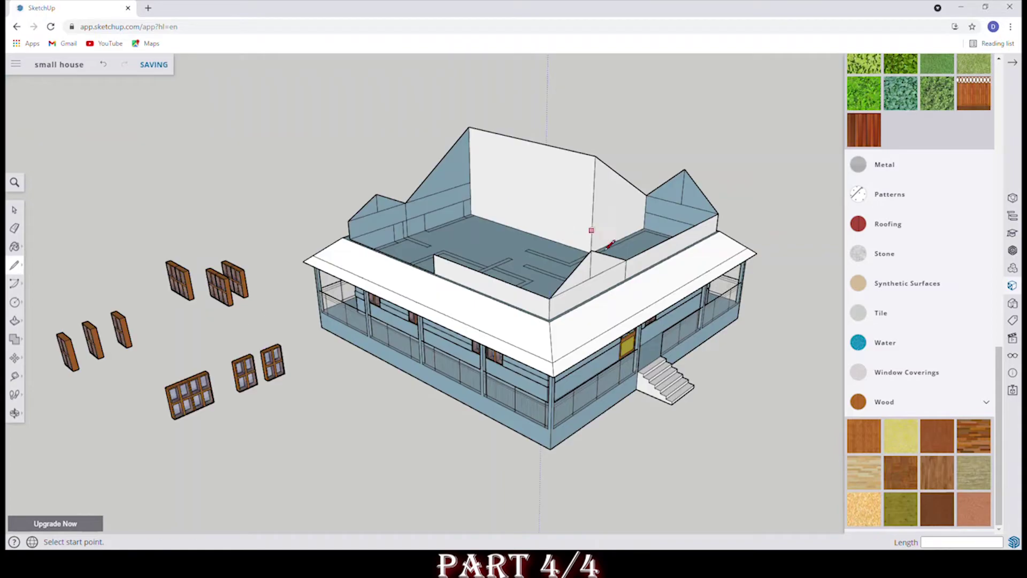
scroll(610, 244, up, 2)
scroll(610, 247, up, 2)
scroll(636, 279, up, 3)
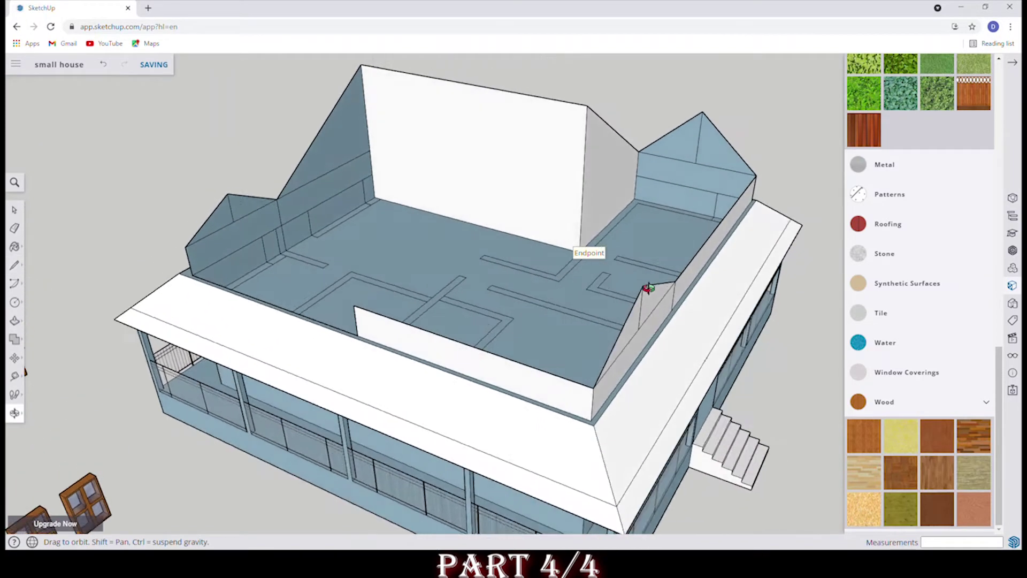
Draw an edge along the upper floor's front wall edge.
middle_drag(648, 286, 612, 330)
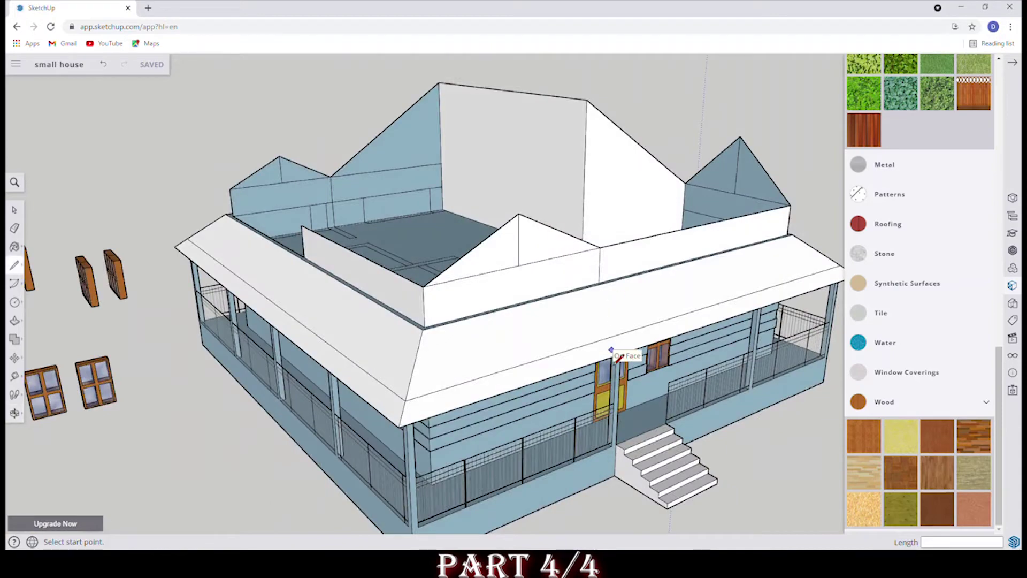
mouse_move(612, 351)
middle_down()
mouse_move(493, 298)
mouse_move(420, 425)
mouse_move(390, 340)
mouse_move(568, 275)
middle_up()
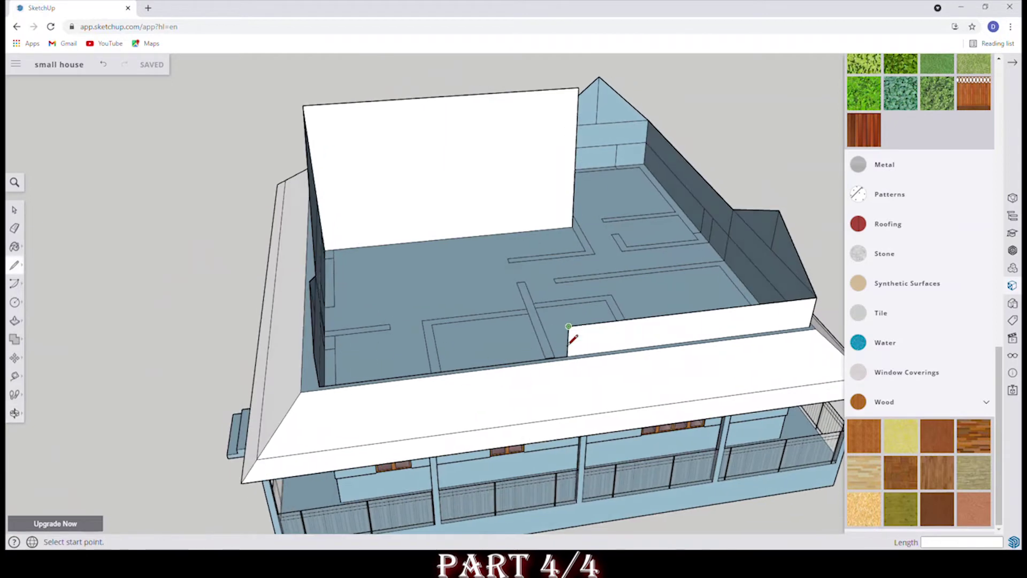
middle_drag(569, 326, 247, 312)
click(222, 311)
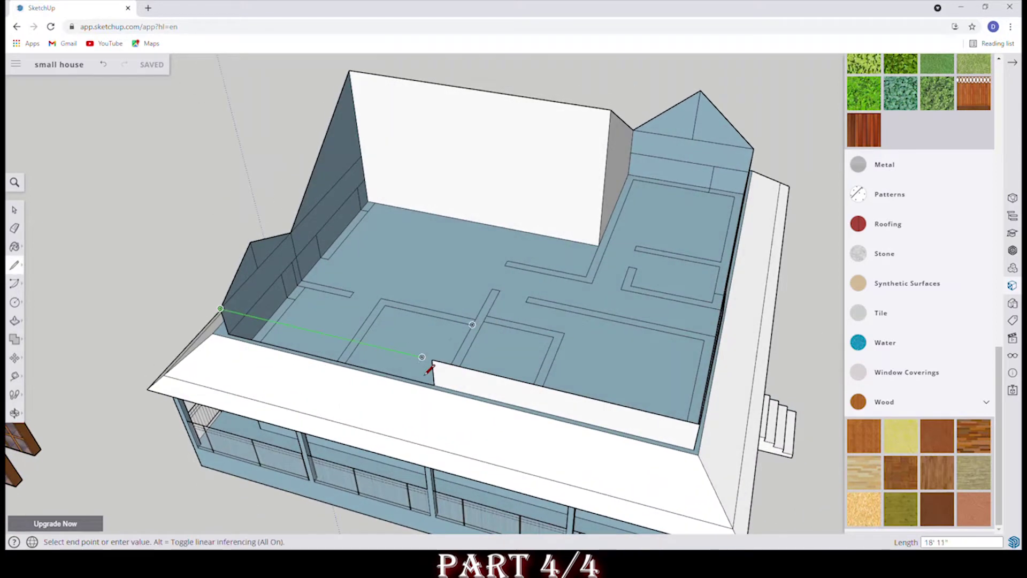
click(433, 363)
middle_drag(507, 369, 305, 223)
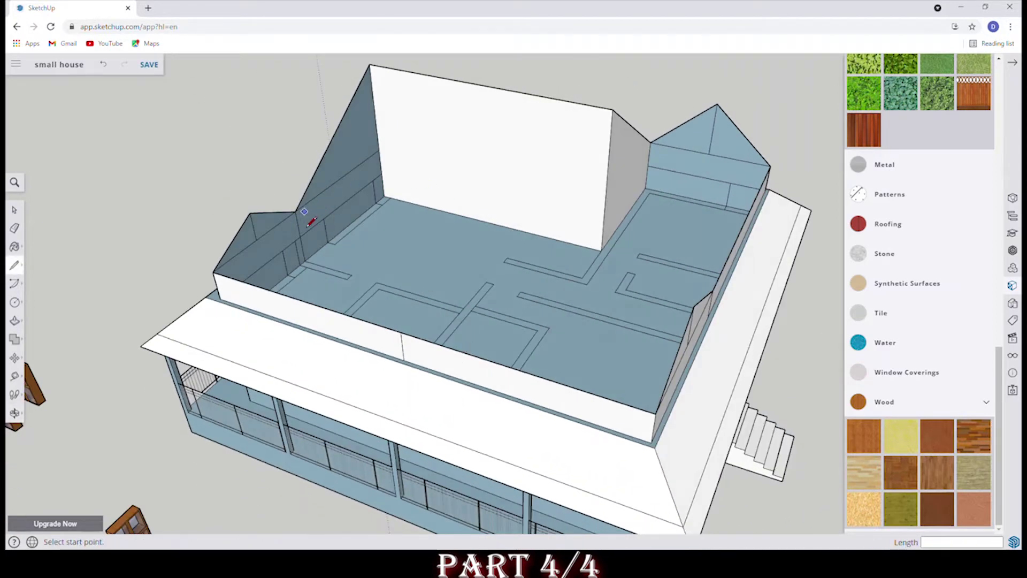
click(305, 261)
key(Escape)
Draw a vertical line on the floor with a long edge from its top.
click(582, 279)
scroll(554, 332, up, 3)
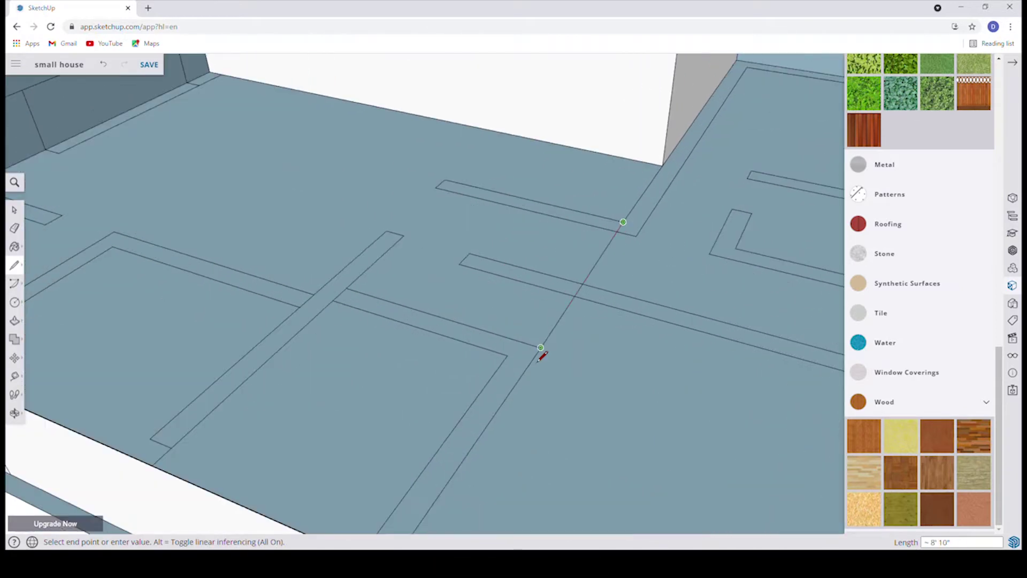
scroll(544, 348, up, 3)
key(Escape)
click(671, 343)
scroll(705, 346, down, 2)
click(691, 269)
scroll(691, 269, down, 5)
click(326, 231)
middle_drag(326, 232, 574, 292)
Connect an edge from the far endpoint to the vertical line's base.
click(565, 279)
key(Escape)
scroll(665, 294, down, 5)
middle_drag(664, 293, 637, 320)
scroll(636, 320, up, 4)
click(626, 309)
click(380, 279)
key(ctrl+z)
key(ctrl+z)
click(423, 286)
click(627, 310)
scroll(629, 311, up, 5)
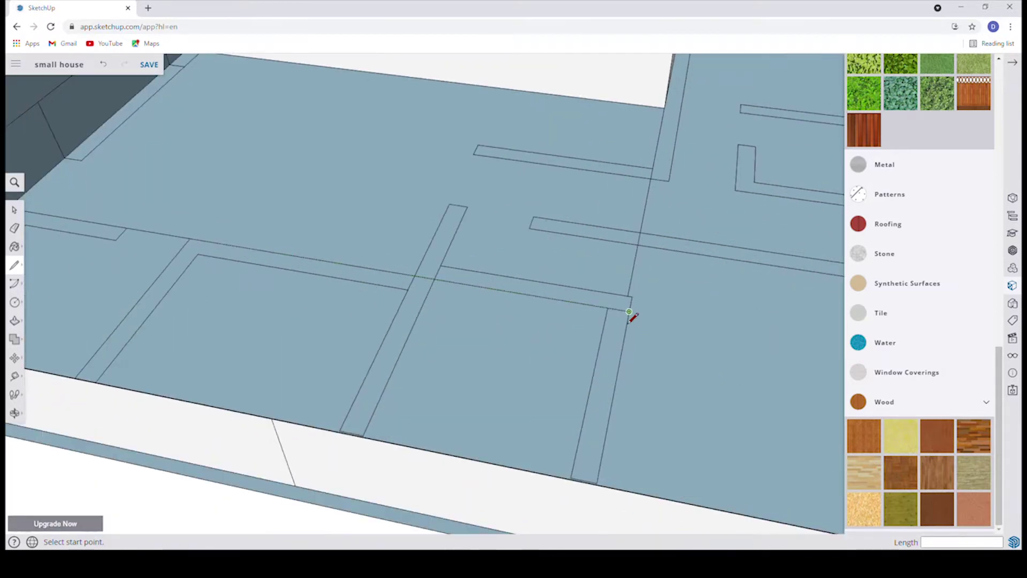
Draw an edge from the gable edge point up to the roof face.
click(625, 311)
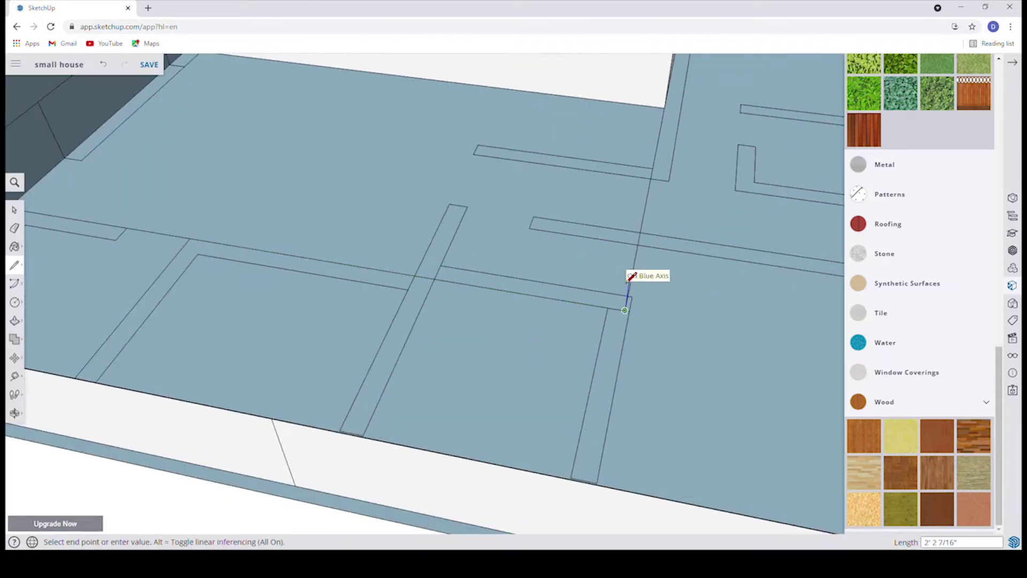
scroll(629, 275, down, 3)
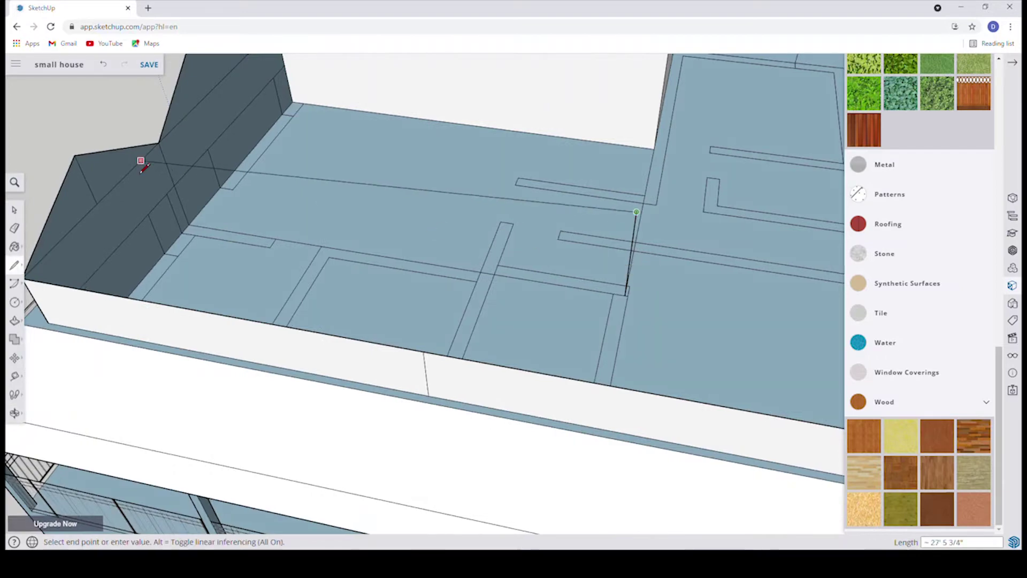
key(Escape)
scroll(550, 328, down, 3)
scroll(589, 209, up, 2)
click(589, 209)
key(Escape)
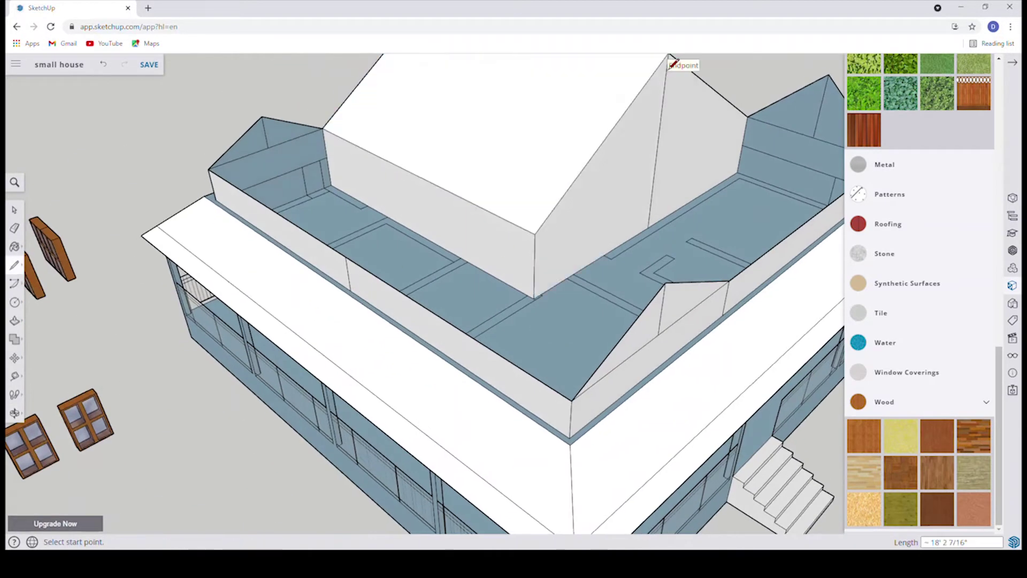
scroll(642, 161, down, 5)
middle_drag(592, 229, 345, 229)
key(l)
scroll(503, 214, up, 1)
scroll(503, 214, up, 2)
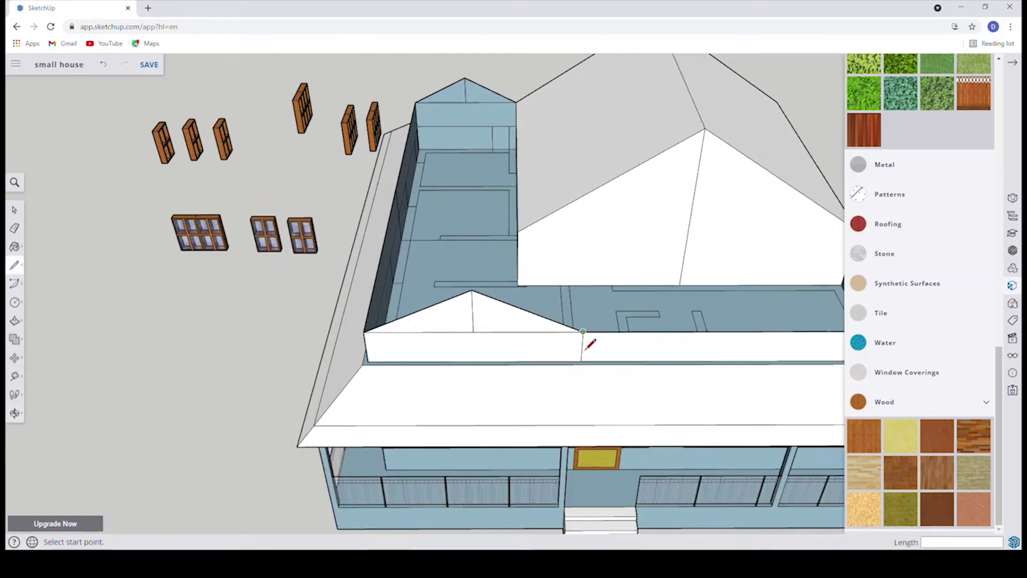
click(583, 331)
click(572, 232)
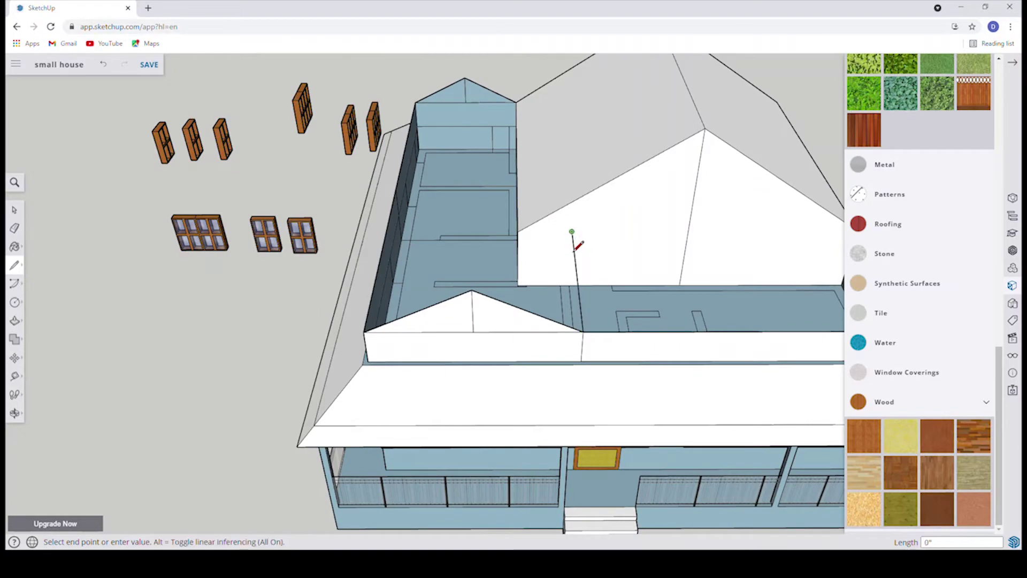
key(Escape)
Draw an edge leftward along the roof deck from the wall corner.
middle_drag(491, 293, 526, 276)
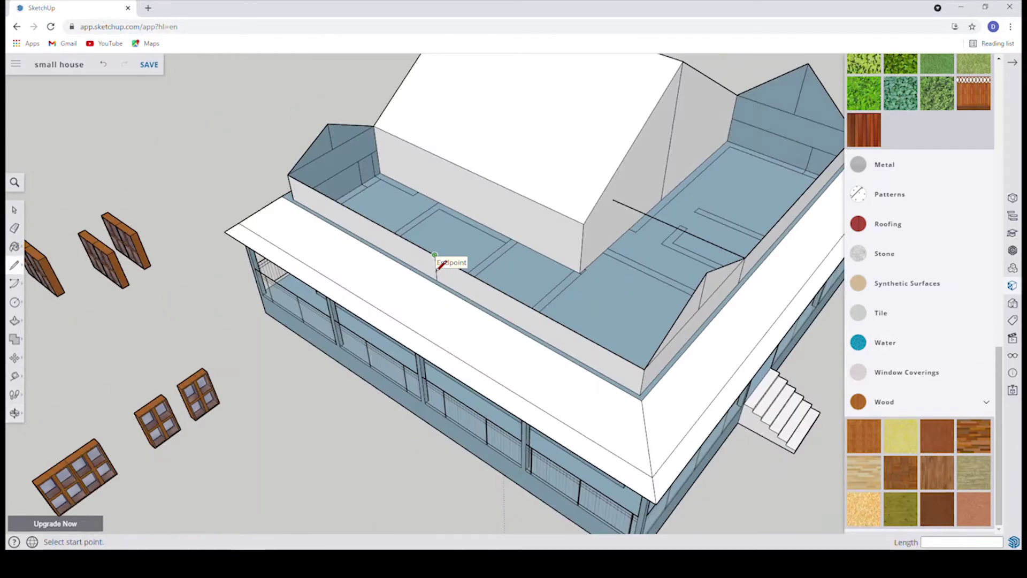
middle_drag(571, 235, 606, 262)
mouse_move(640, 303)
middle_down()
mouse_move(518, 433)
mouse_move(486, 273)
mouse_move(390, 310)
middle_up()
scroll(559, 350, up, 5)
middle_drag(559, 350, 471, 313)
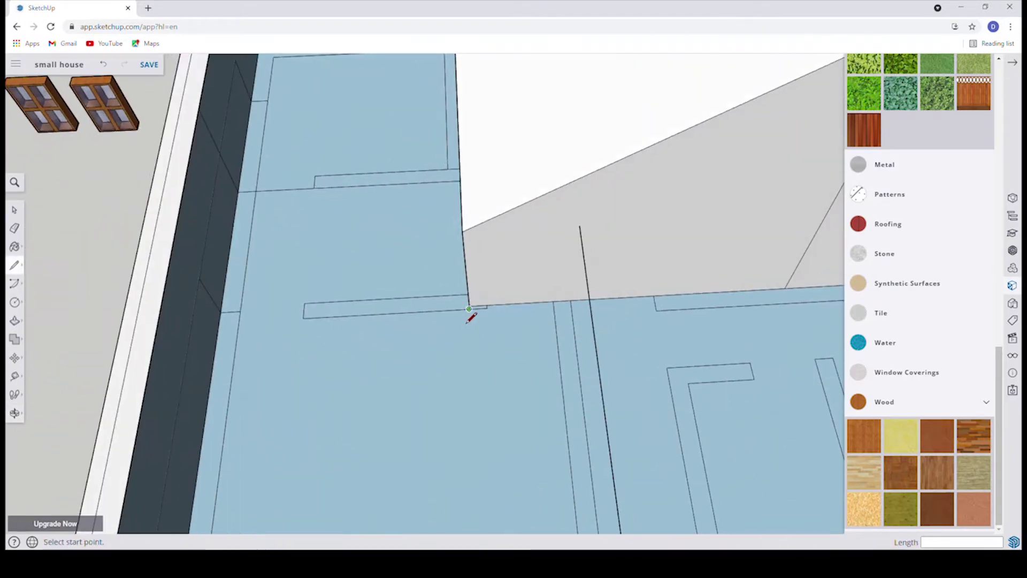
click(485, 307)
click(217, 320)
scroll(566, 423, down, 5)
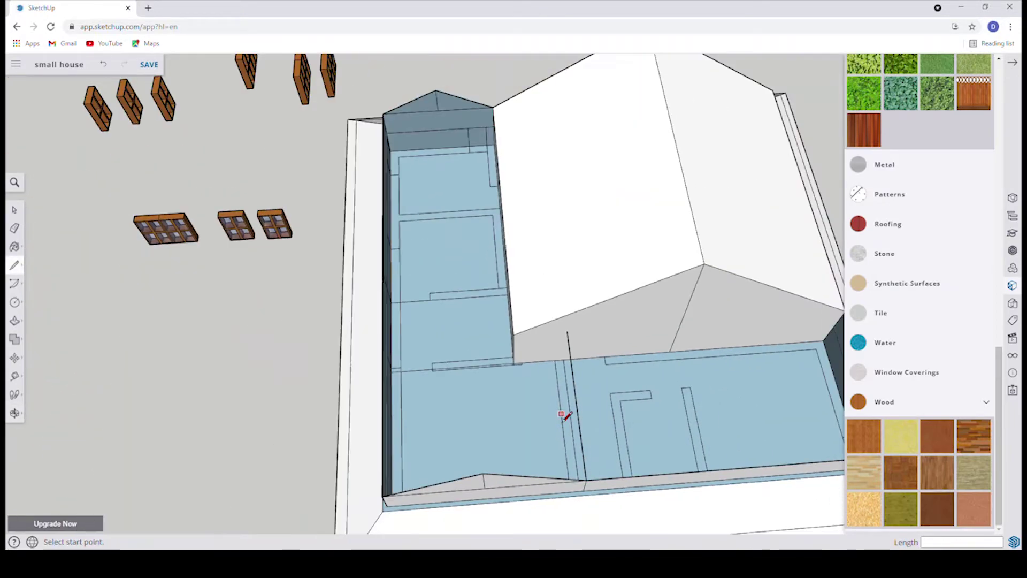
Drop a vertical edge from the back gable down to the deck.
click(442, 148)
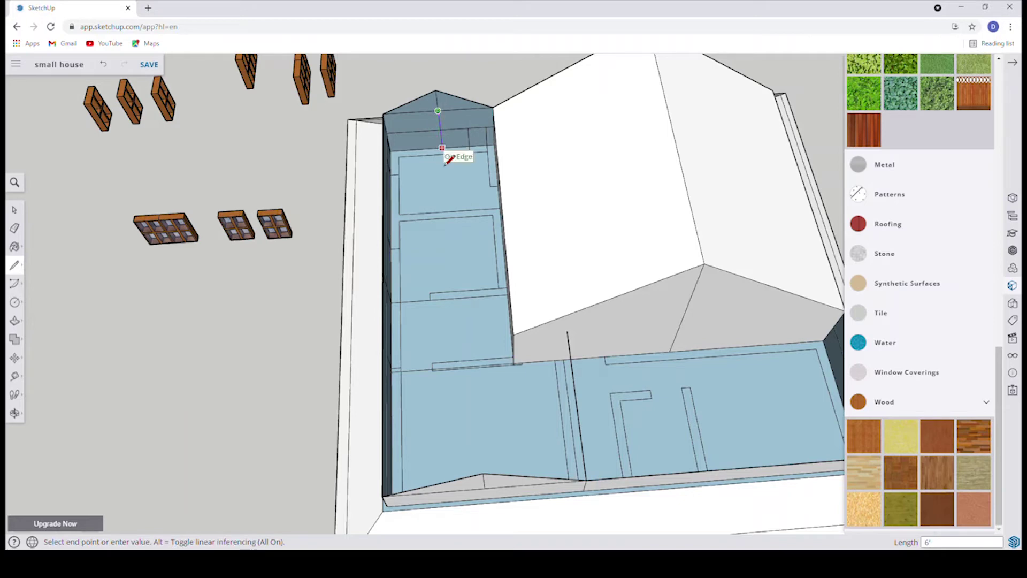
scroll(464, 379, up, 3)
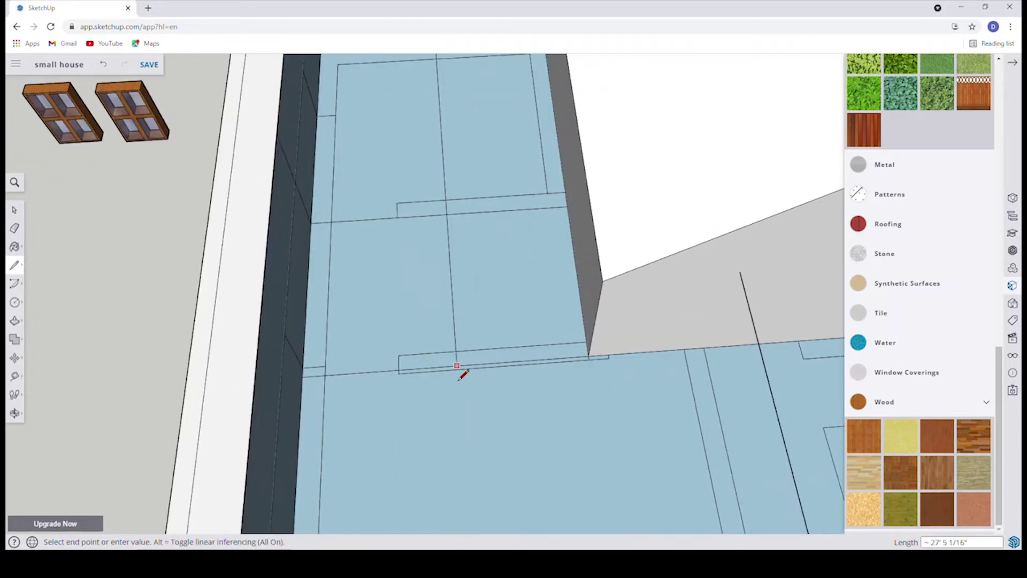
click(447, 368)
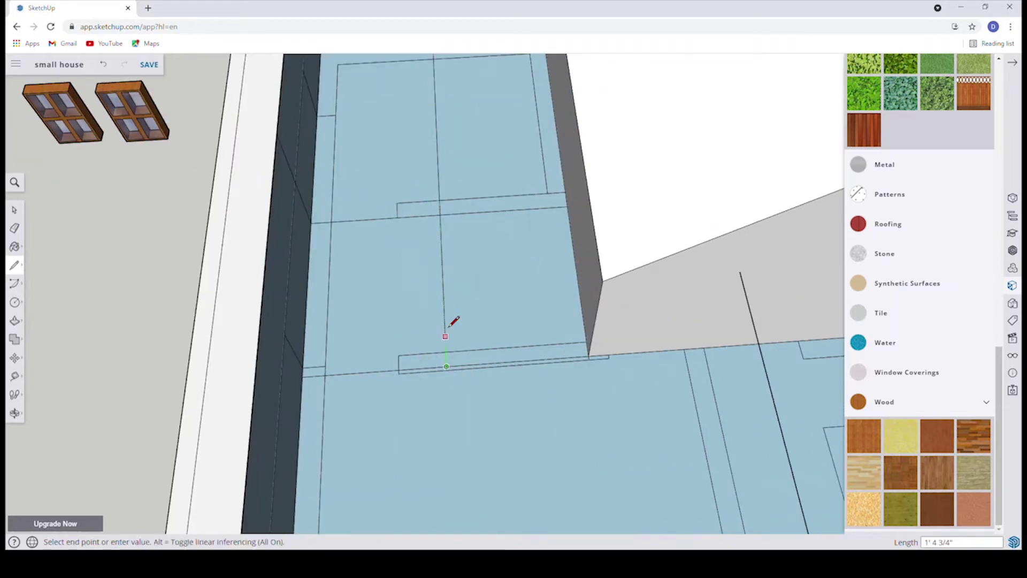
click(435, 290)
key(Escape)
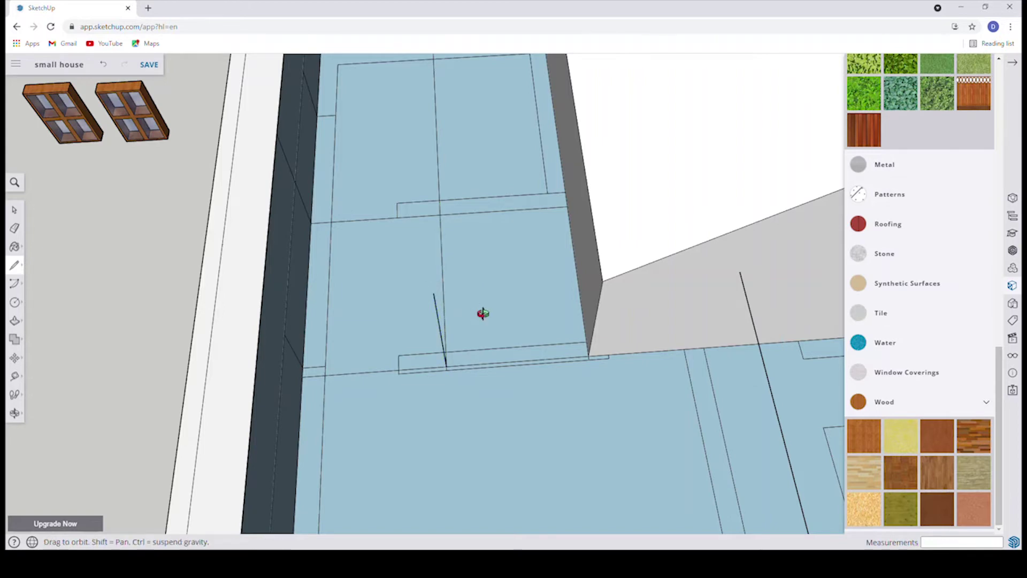
scroll(482, 315, down, 6)
scroll(466, 235, up, 2)
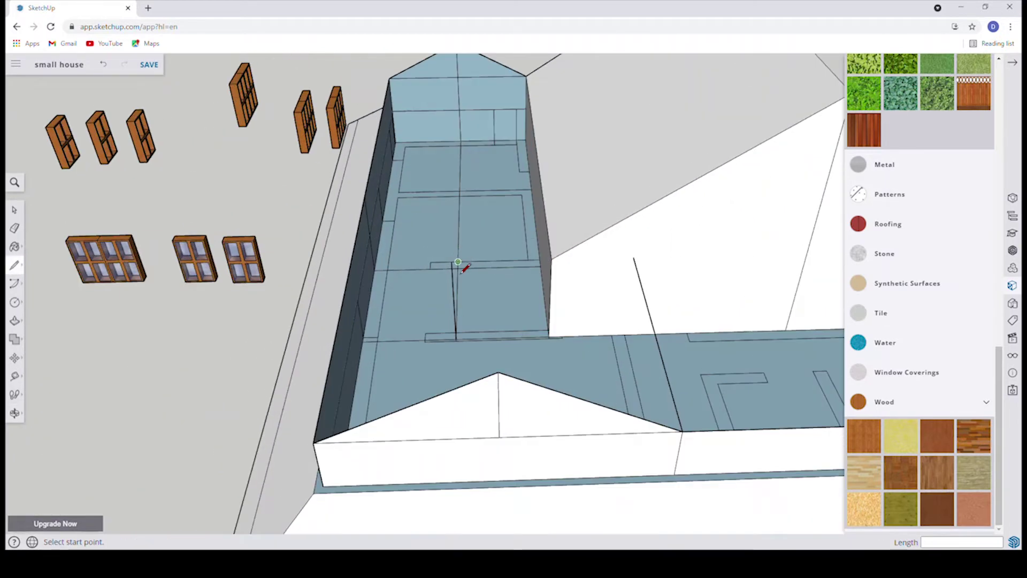
Split the wing wall into faces with horizontal and vertical edges.
click(451, 262)
click(551, 263)
click(356, 273)
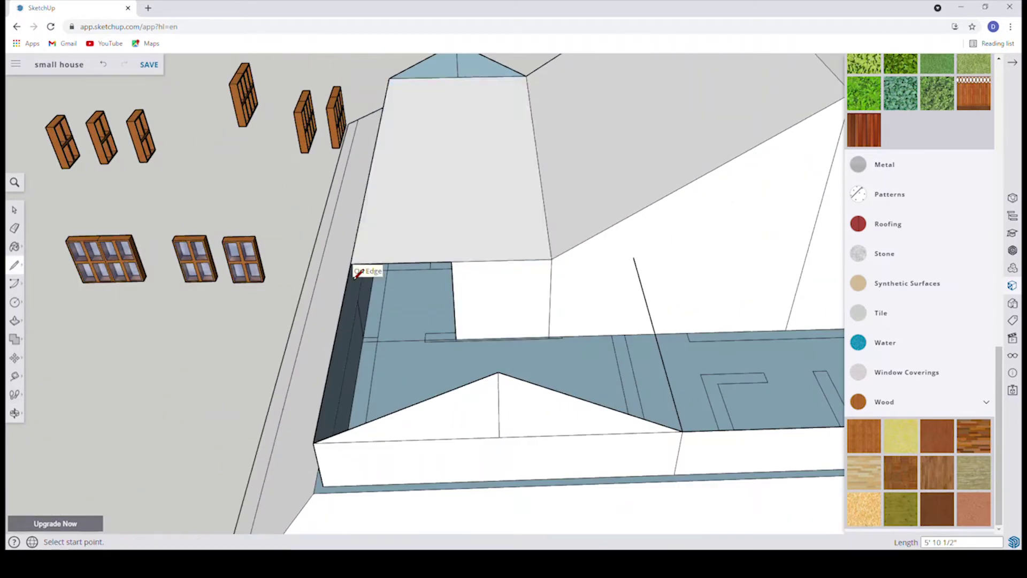
scroll(453, 294, down, 2)
scroll(523, 263, up, 1)
scroll(506, 343, up, 1)
click(355, 356)
click(346, 295)
mouse_move(347, 294)
middle_down()
mouse_move(551, 360)
mouse_move(512, 336)
middle_up()
Connect the wall corners up to the ridge peak, forming the left wing's gable roof.
click(508, 341)
key(Return)
click(579, 315)
click(428, 336)
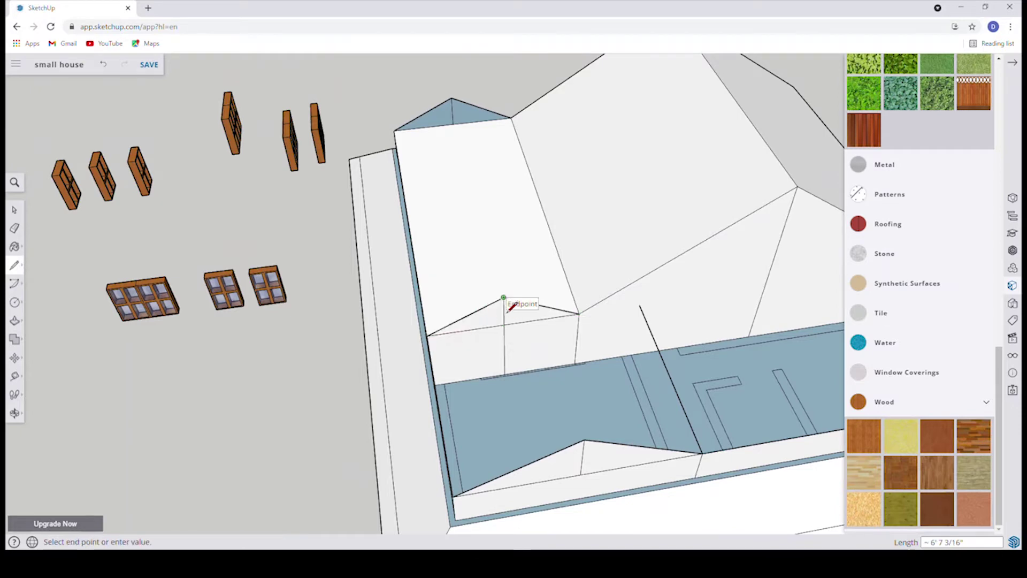
click(453, 100)
mouse_move(569, 291)
middle_down()
mouse_move(709, 313)
mouse_move(585, 249)
middle_up()
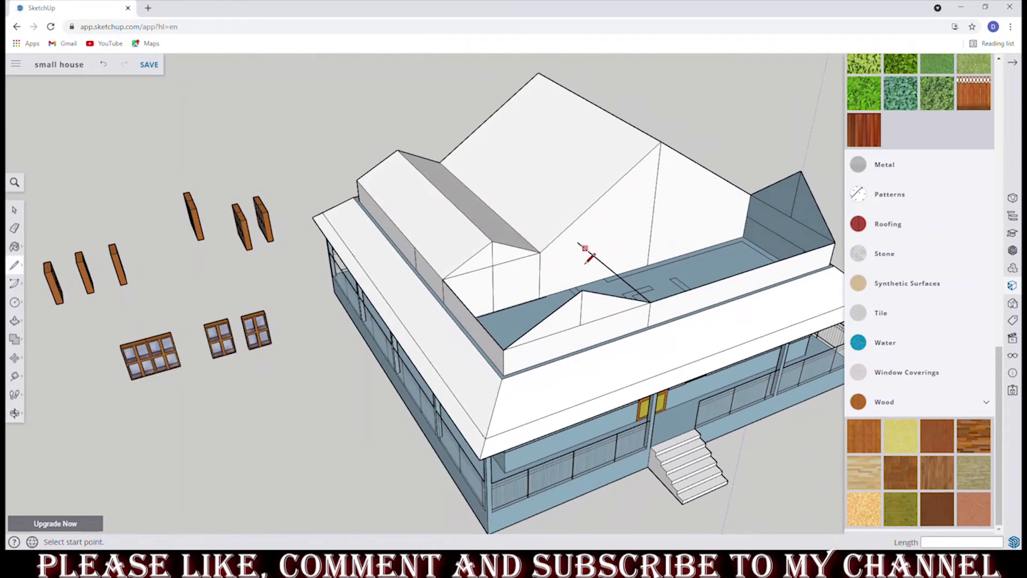
Erase the small triangular gable on the front low wall.
scroll(583, 257, down, 3)
middle_drag(592, 328, 552, 348)
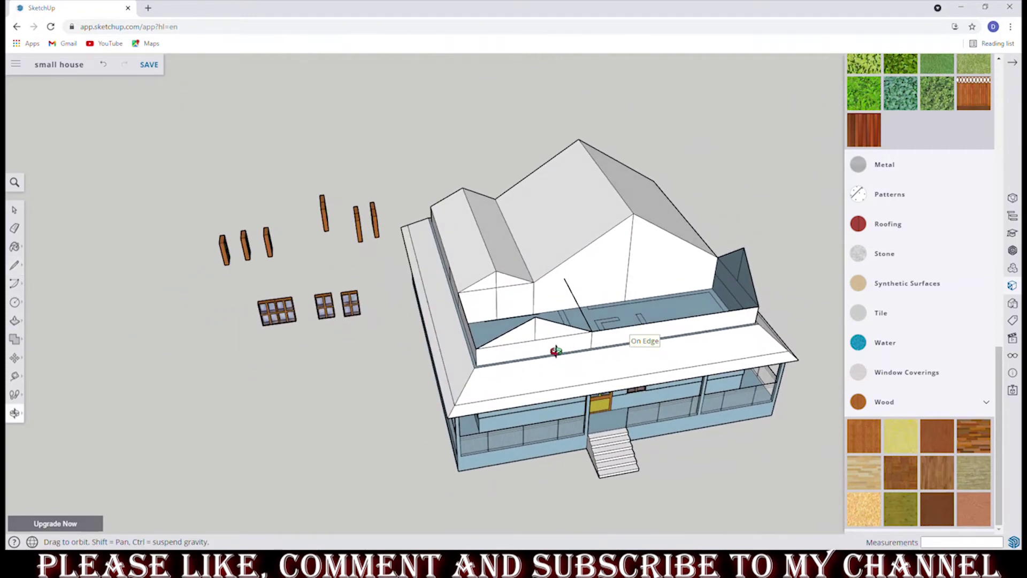
click(14, 413)
mouse_move(69, 402)
mouse_down()
mouse_move(598, 273)
mouse_move(614, 300)
mouse_move(720, 305)
mouse_move(573, 284)
mouse_move(610, 297)
mouse_move(491, 309)
mouse_up()
key(e)
scroll(491, 309, up, 3)
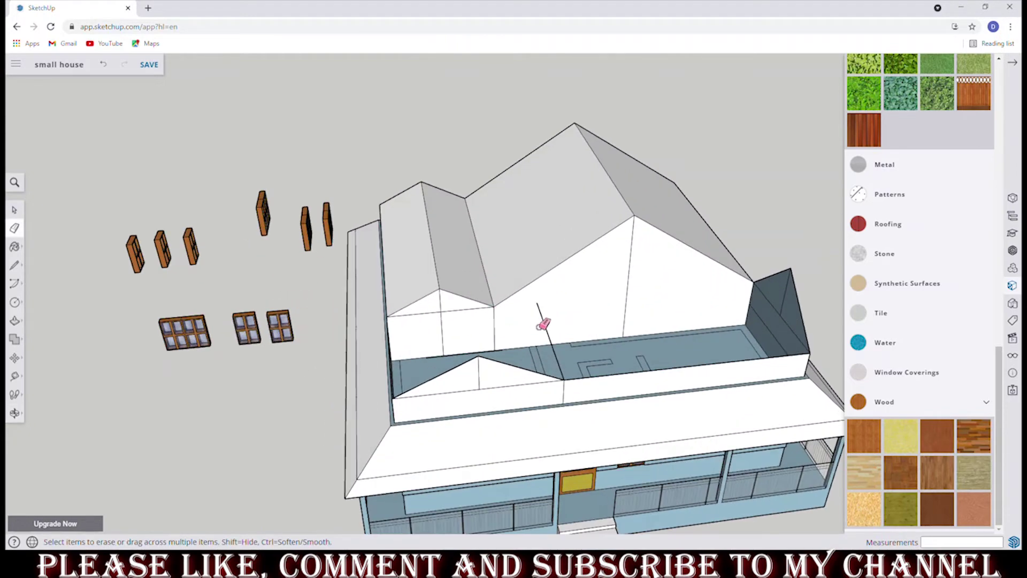
drag(489, 369, 567, 381)
Draw lines from the right wing's gable apex to close its roof faces.
click(15, 266)
middle_drag(321, 322, 492, 375)
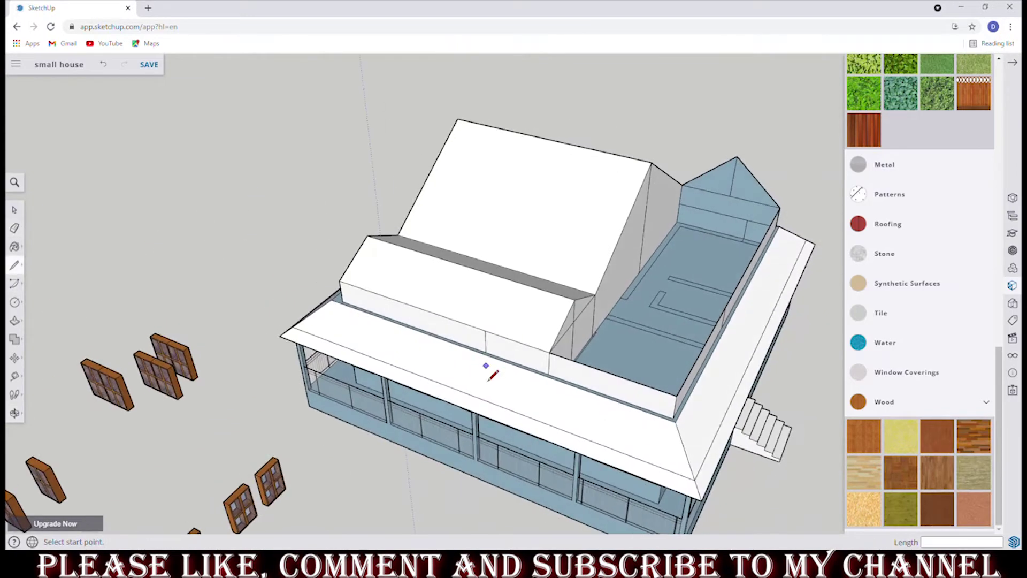
click(737, 158)
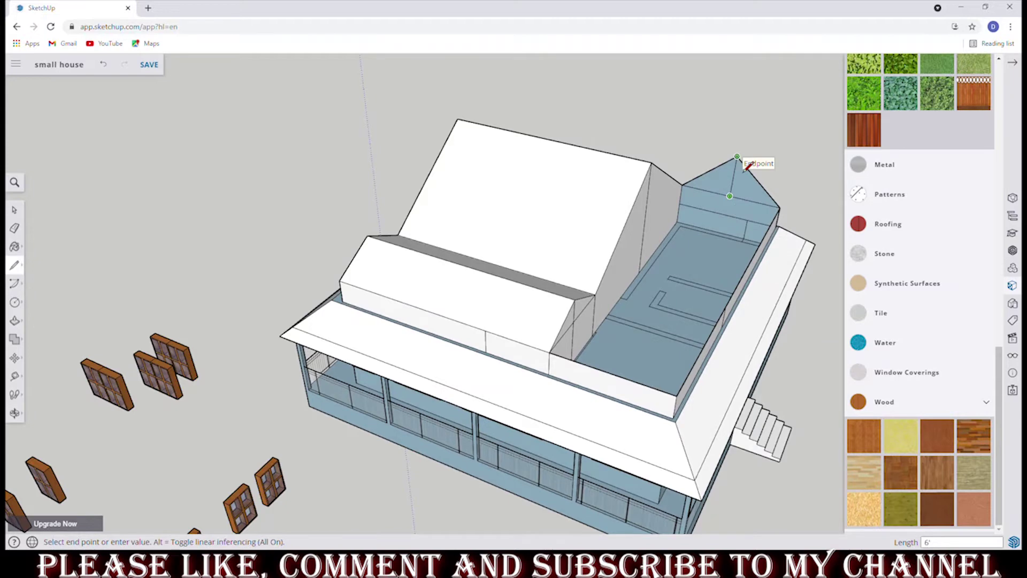
middle_drag(748, 167, 649, 291)
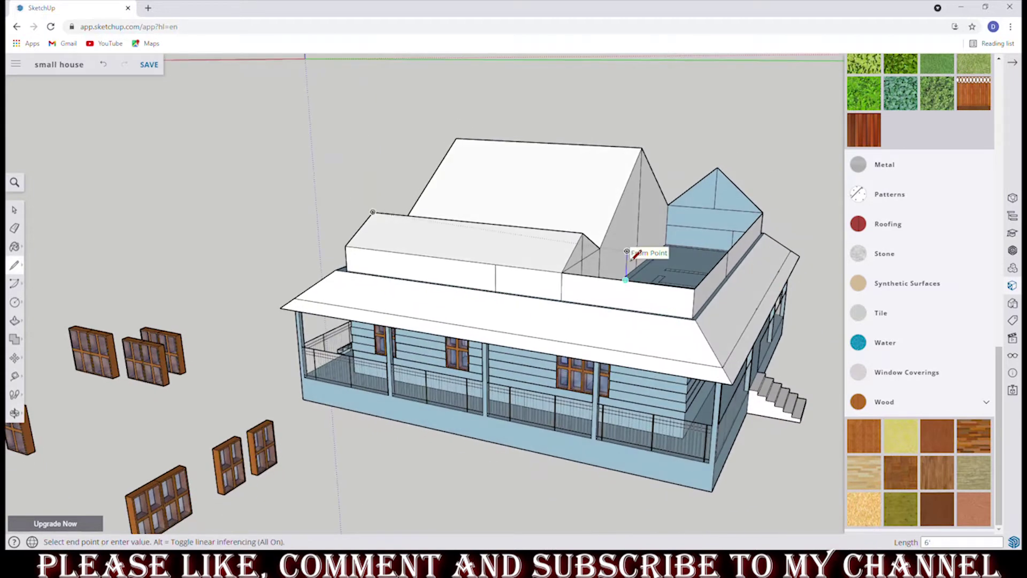
click(628, 220)
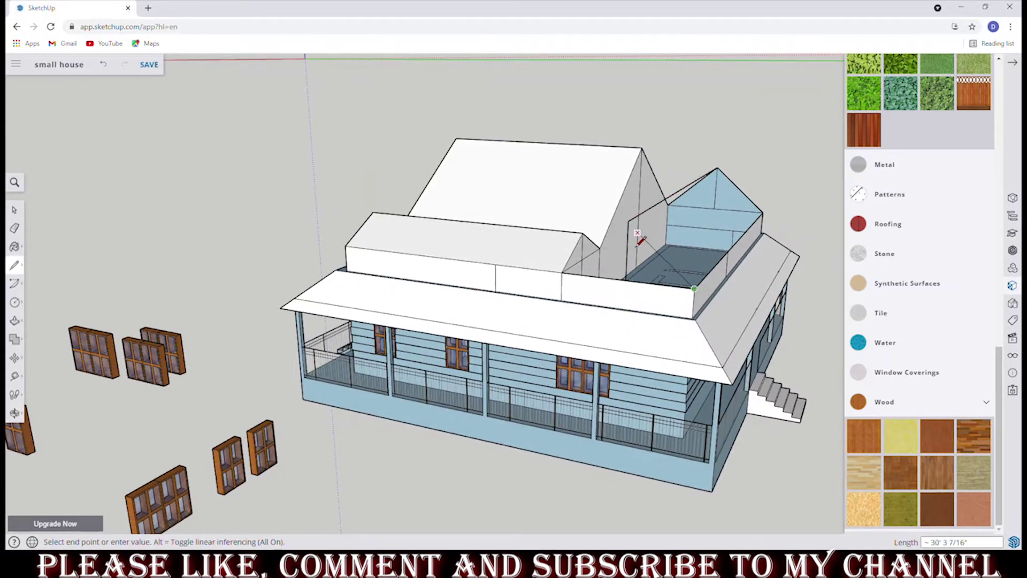
click(628, 220)
click(571, 280)
mouse_move(570, 281)
middle_down()
mouse_move(654, 300)
mouse_move(654, 195)
middle_up()
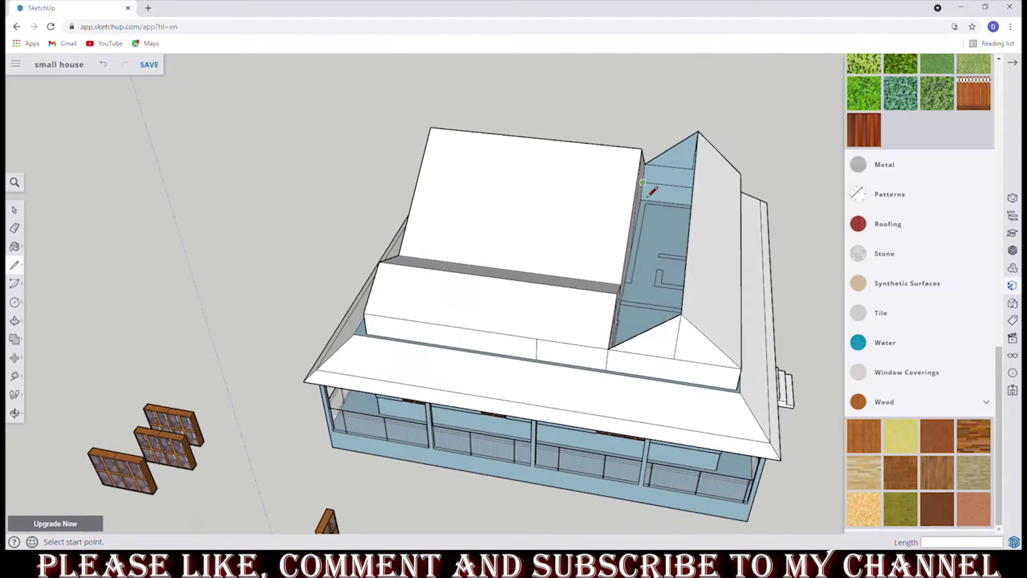
mouse_move(615, 358)
middle_down()
mouse_move(332, 214)
mouse_move(285, 288)
mouse_move(217, 274)
middle_up()
Orbit around the house to inspect the new pitched roof faces from several sides.
click(15, 229)
middle_drag(496, 295, 479, 248)
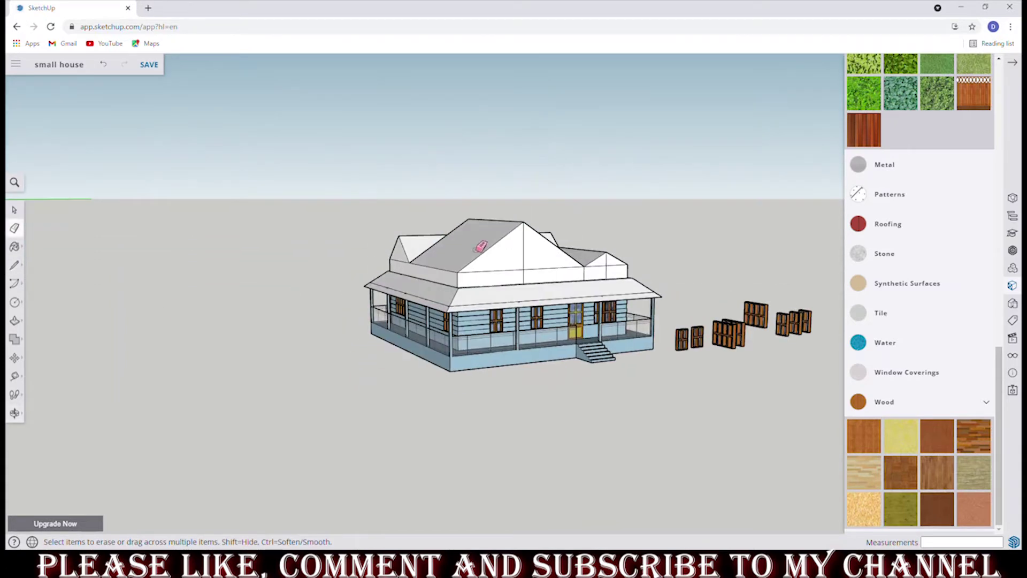
middle_drag(538, 286, 328, 293)
scroll(577, 285, up, 5)
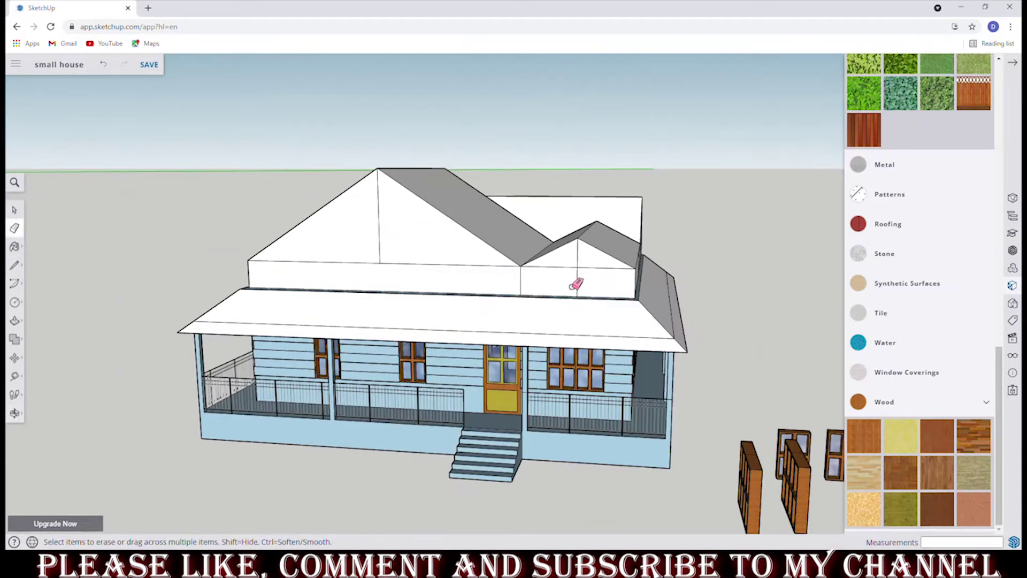
scroll(589, 300, down, 2)
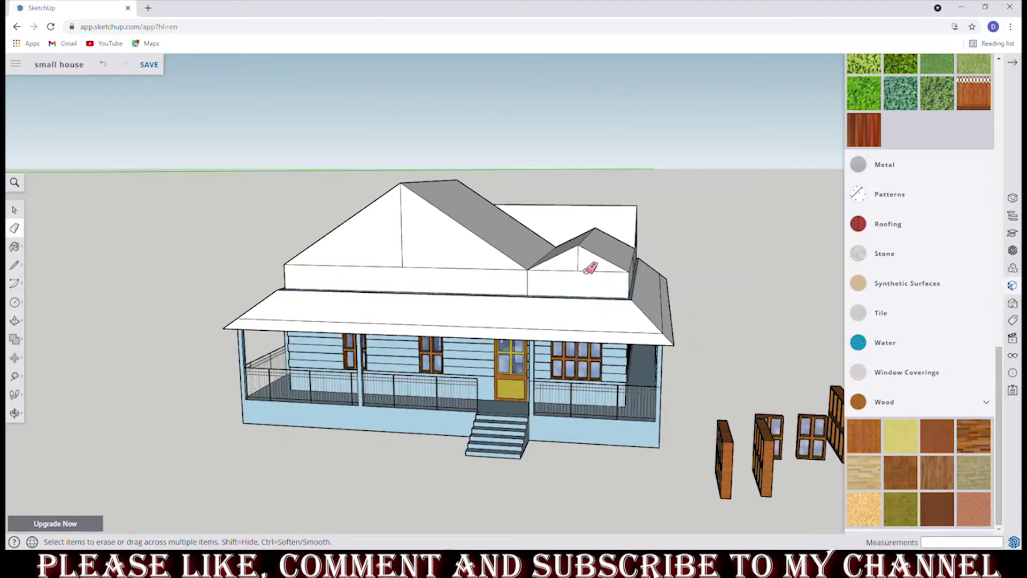
middle_drag(504, 293, 481, 289)
scroll(480, 289, down, 2)
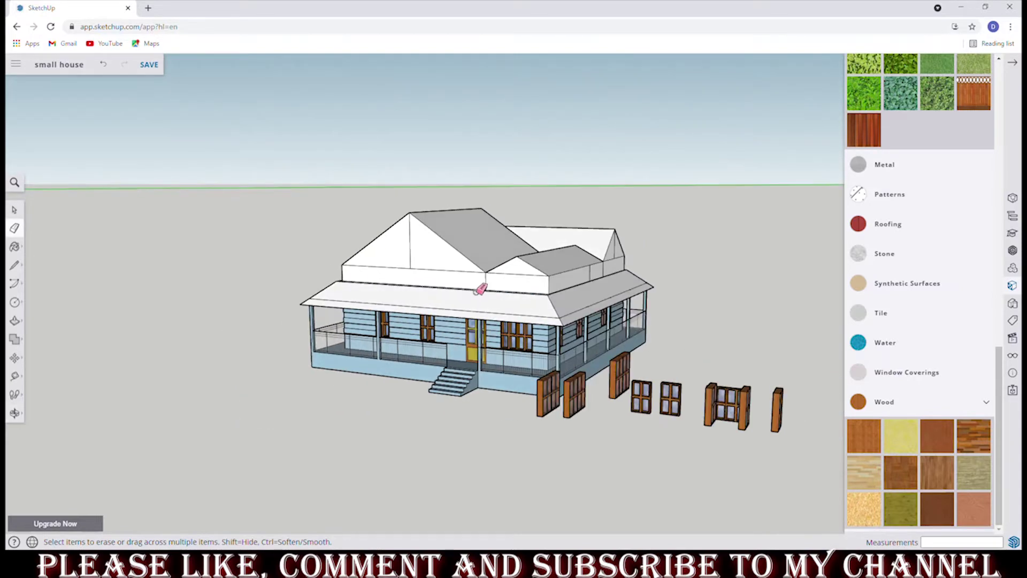
mouse_move(556, 314)
middle_down()
mouse_move(587, 288)
mouse_move(390, 287)
mouse_move(386, 197)
mouse_move(352, 325)
mouse_move(544, 271)
middle_up()
scroll(543, 270, up, 4)
Draw a 24-inch window rectangle on the main front gable.
click(15, 268)
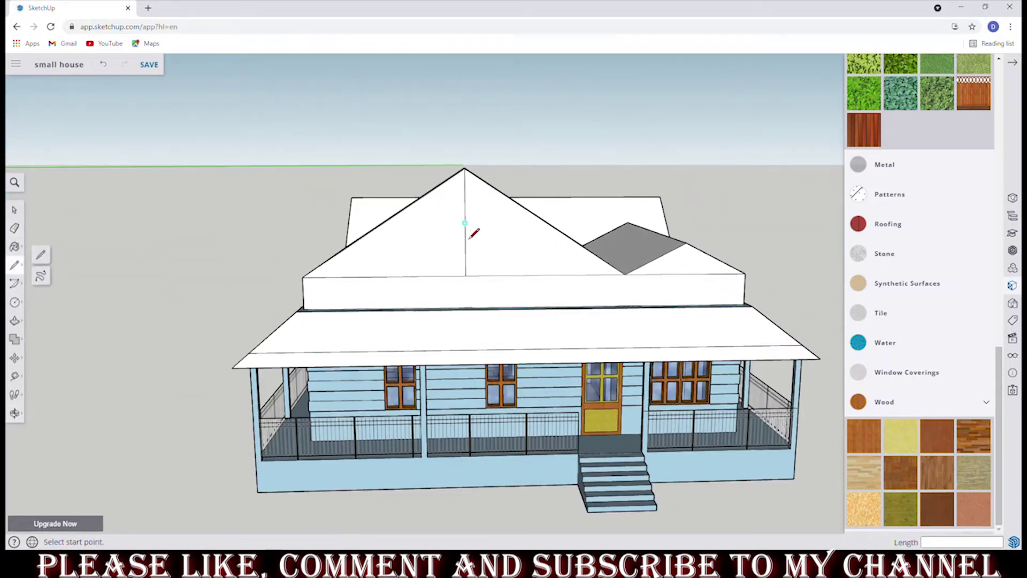
click(466, 223)
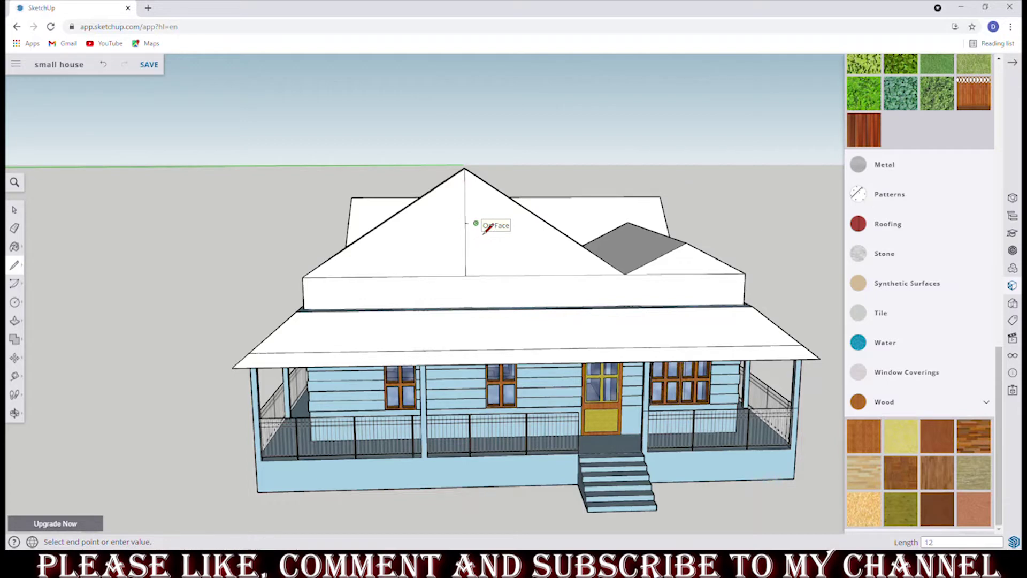
key(Return)
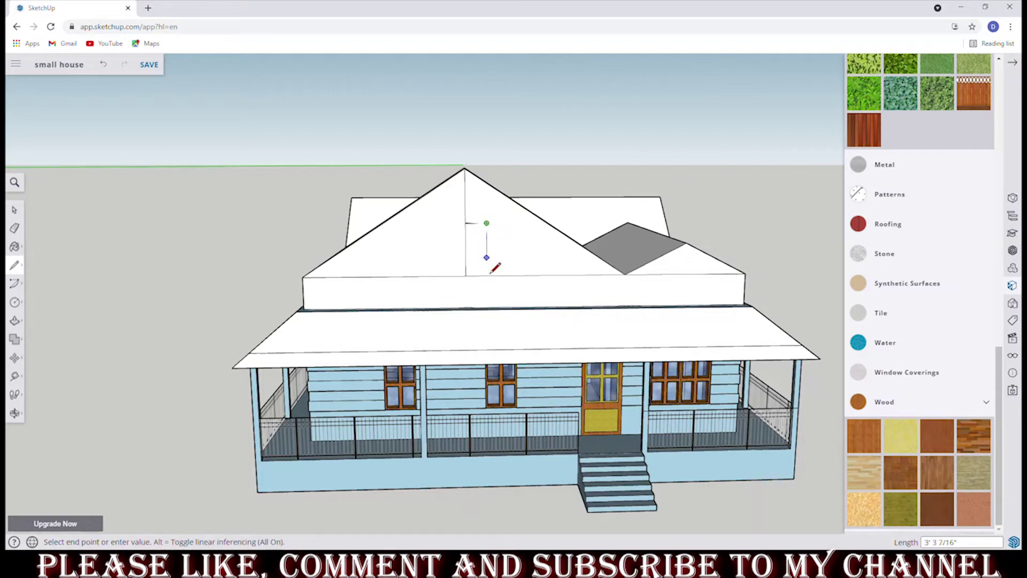
scroll(466, 247, up, 3)
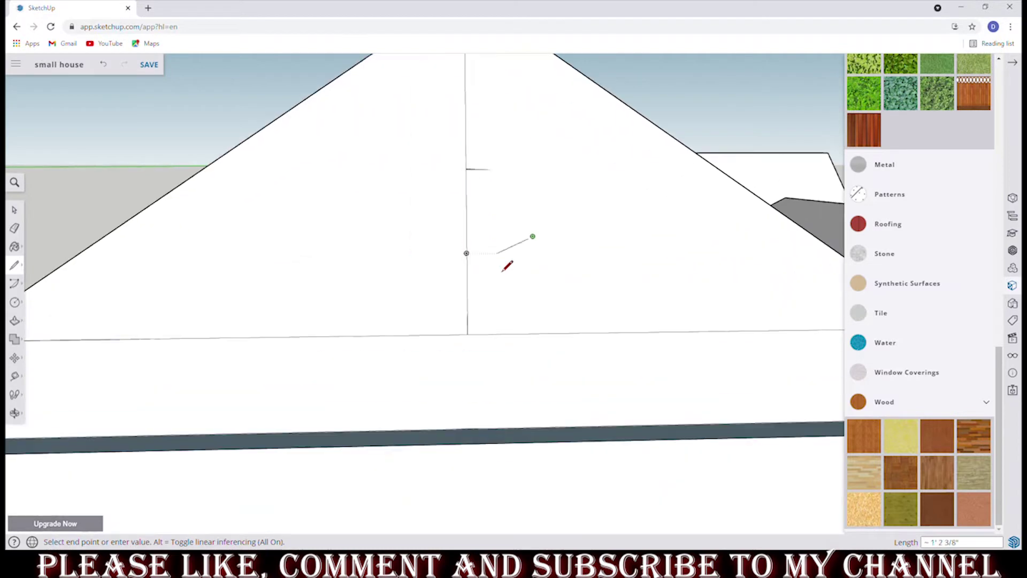
scroll(543, 194, down, 3)
click(699, 309)
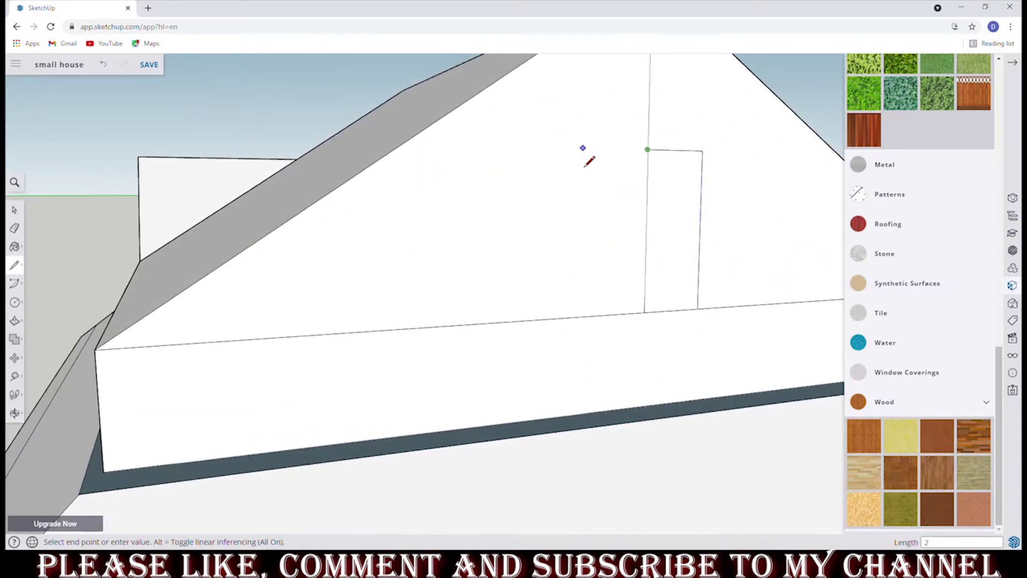
text(5')
scroll(590, 325, down, 3)
scroll(544, 260, down, 2)
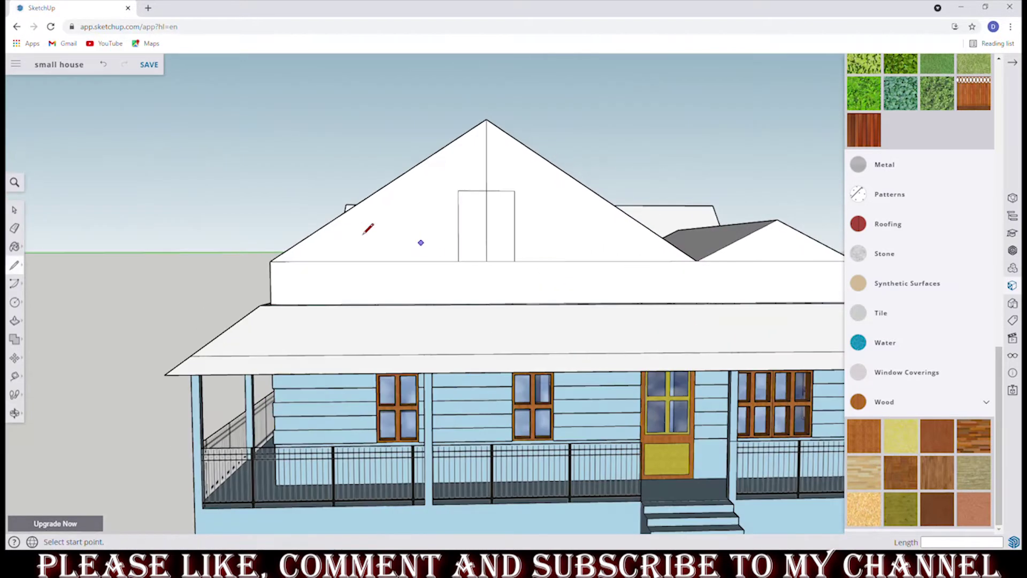
Erase the stray ridge edge segments above the window.
key(e)
click(562, 262)
click(430, 263)
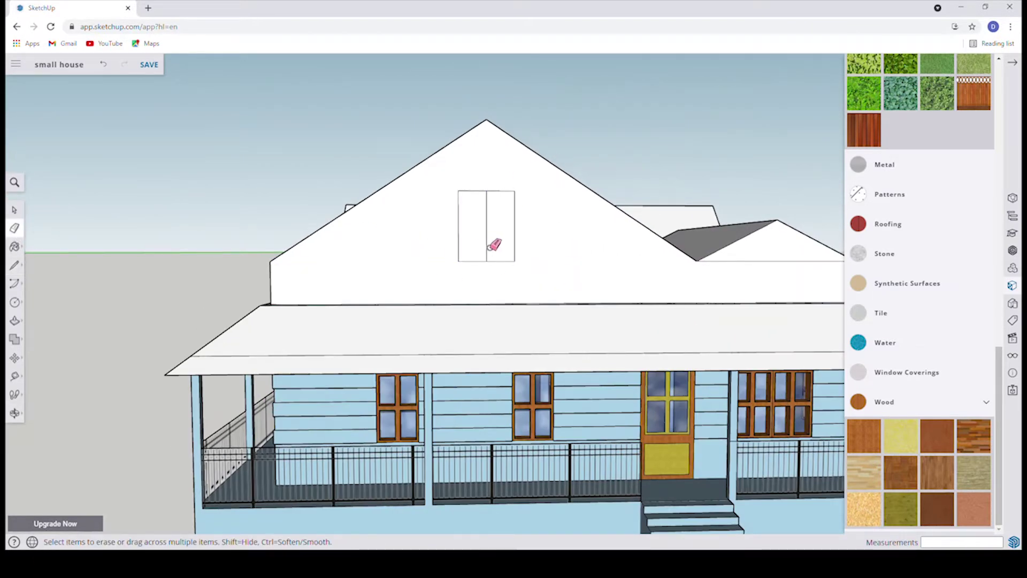
scroll(485, 235, up, 3)
Add a horizontal divider across the window's middle, making four panes.
key(l)
click(487, 219)
click(537, 219)
click(487, 219)
click(438, 219)
Offset each of the four panes inward to form inset inner frames.
click(38, 340)
click(458, 218)
click(461, 216)
click(466, 252)
click(506, 252)
click(514, 218)
scroll(527, 273, down, 2)
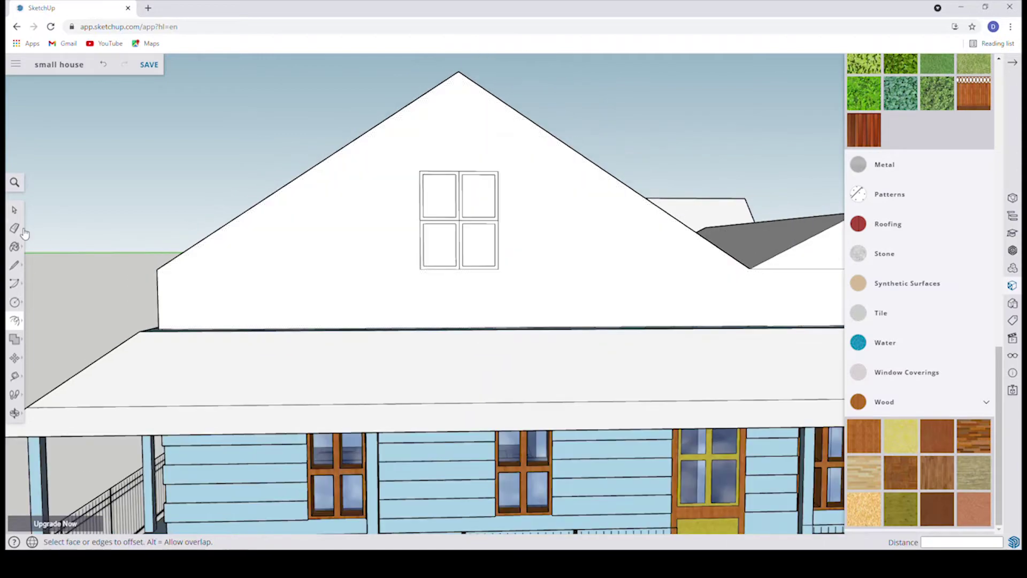
Draw a short vertical line below the roof edge.
key(e)
scroll(465, 231, down, 3)
scroll(470, 229, down, 2)
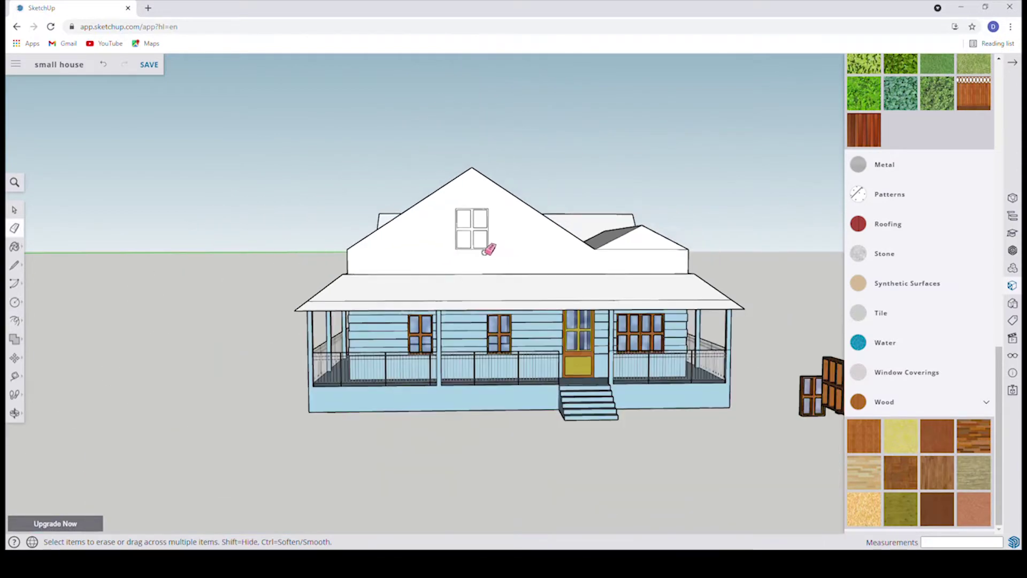
scroll(489, 247, down, 2)
click(15, 265)
click(569, 237)
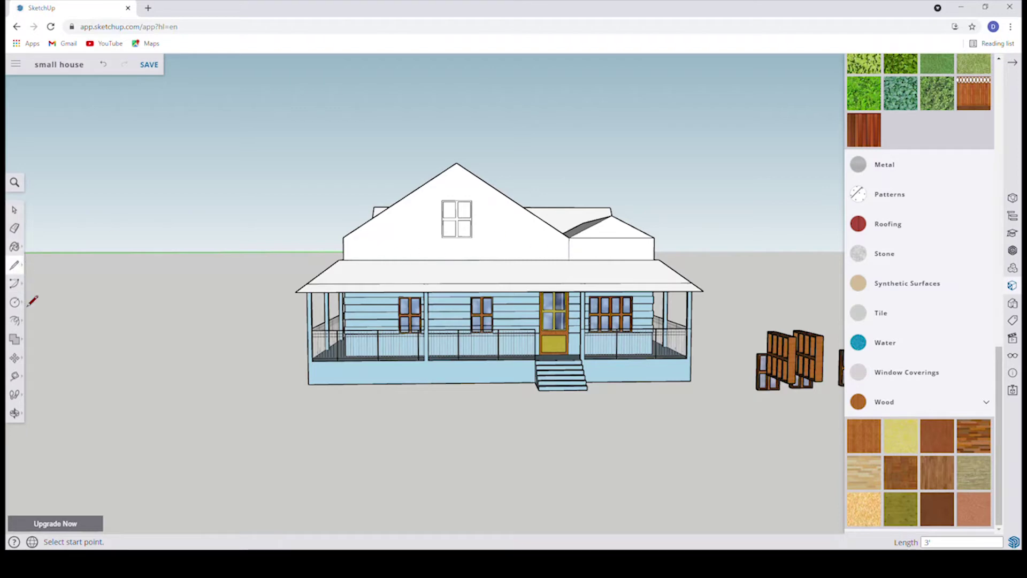
Offset the main gable face inward to create its trim outline.
click(14, 320)
click(478, 249)
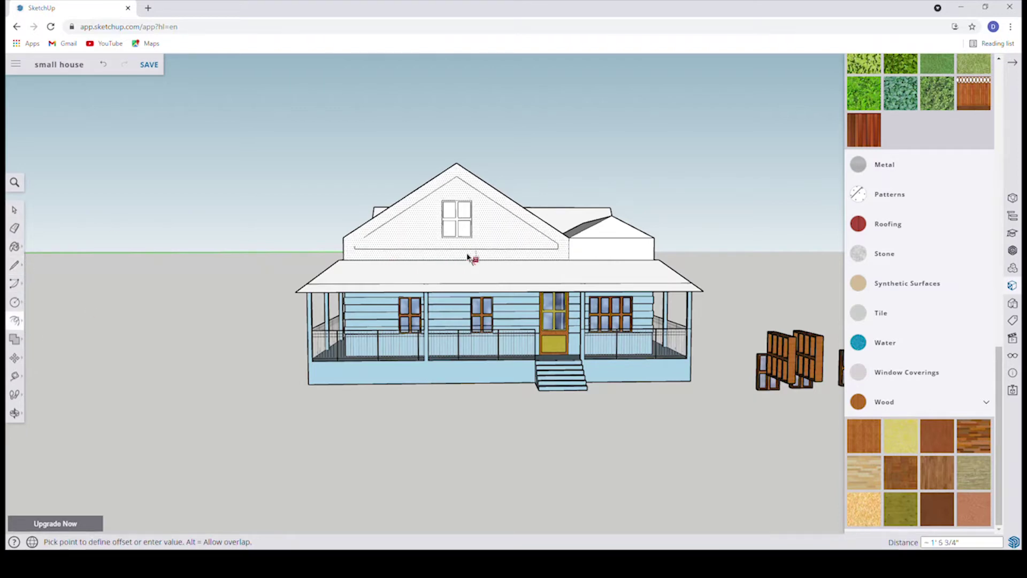
click(474, 257)
scroll(589, 257, down, 1)
scroll(488, 258, up, 2)
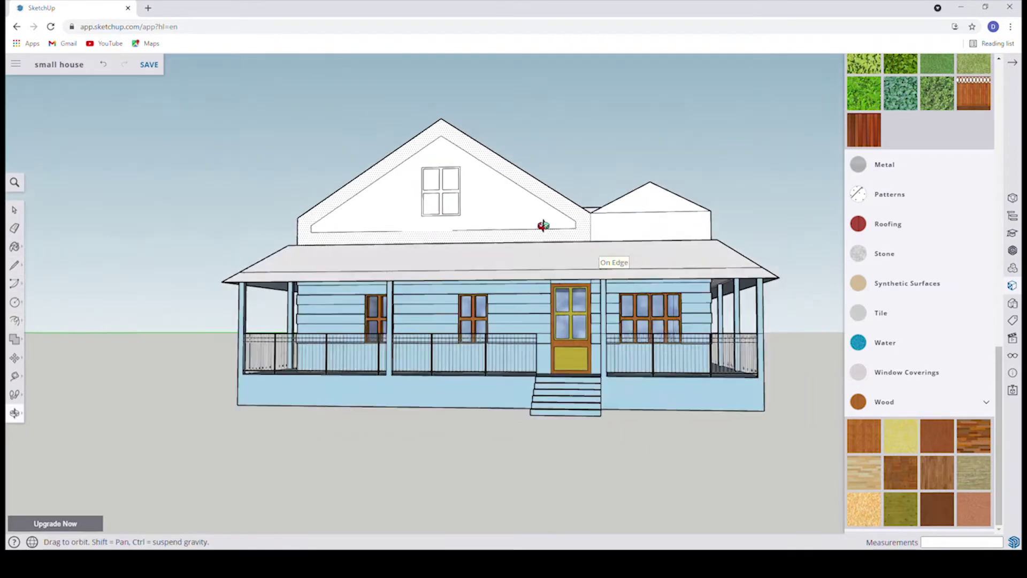
middle_drag(488, 258, 585, 256)
middle_drag(569, 291, 413, 279)
click(413, 279)
key(e)
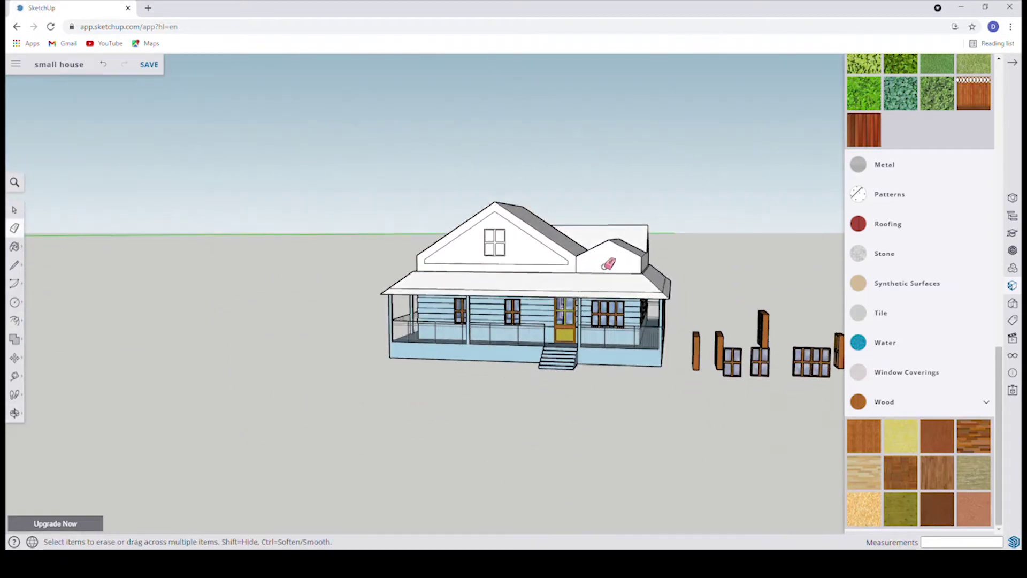
middle_drag(631, 283, 491, 328)
mouse_move(615, 293)
middle_down()
mouse_move(551, 312)
mouse_move(290, 297)
middle_up()
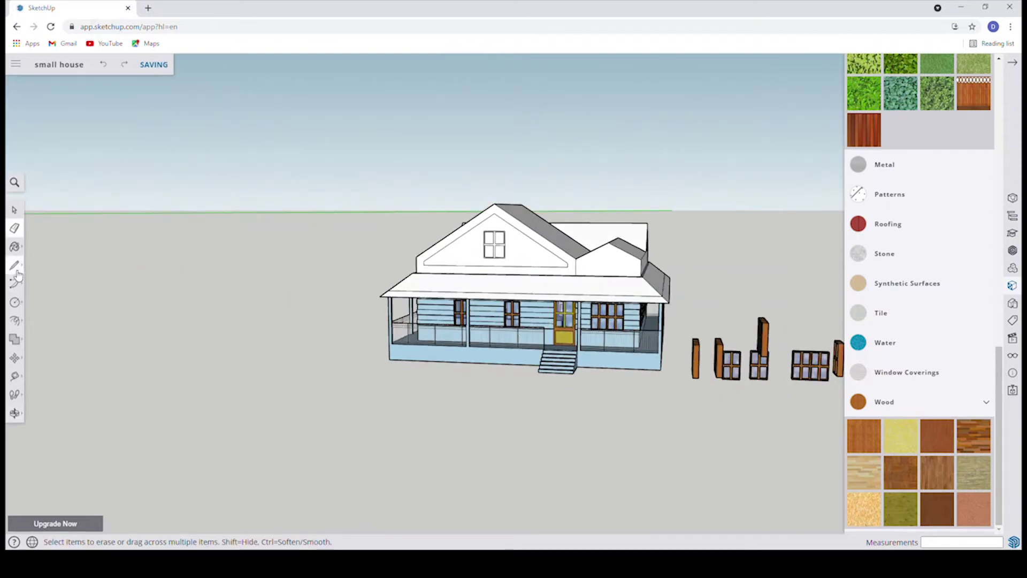
Inset the dormer gable face, then orbit round to the back of the house.
click(14, 320)
click(598, 247)
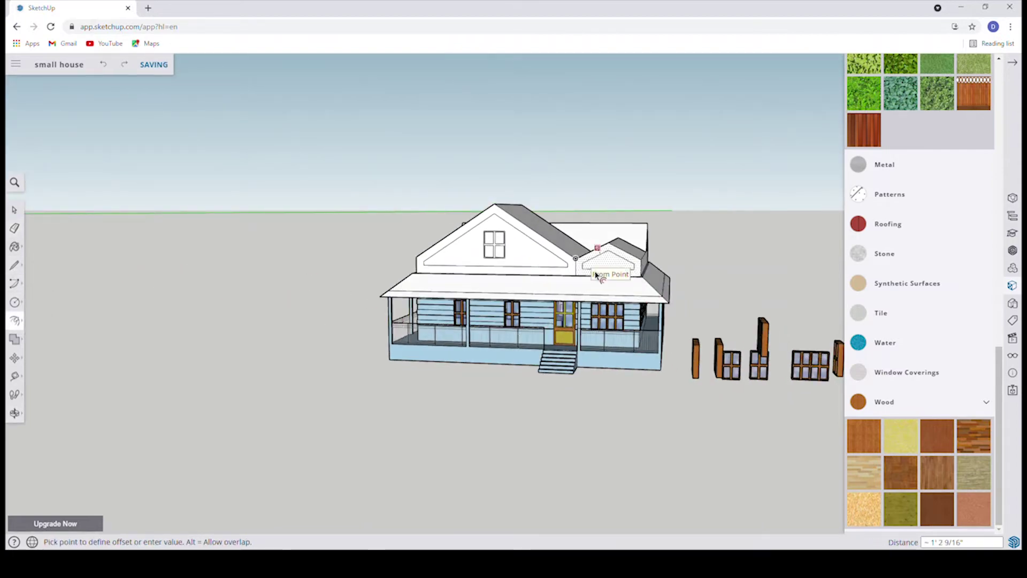
middle_drag(671, 280, 722, 275)
scroll(697, 261, up, 5)
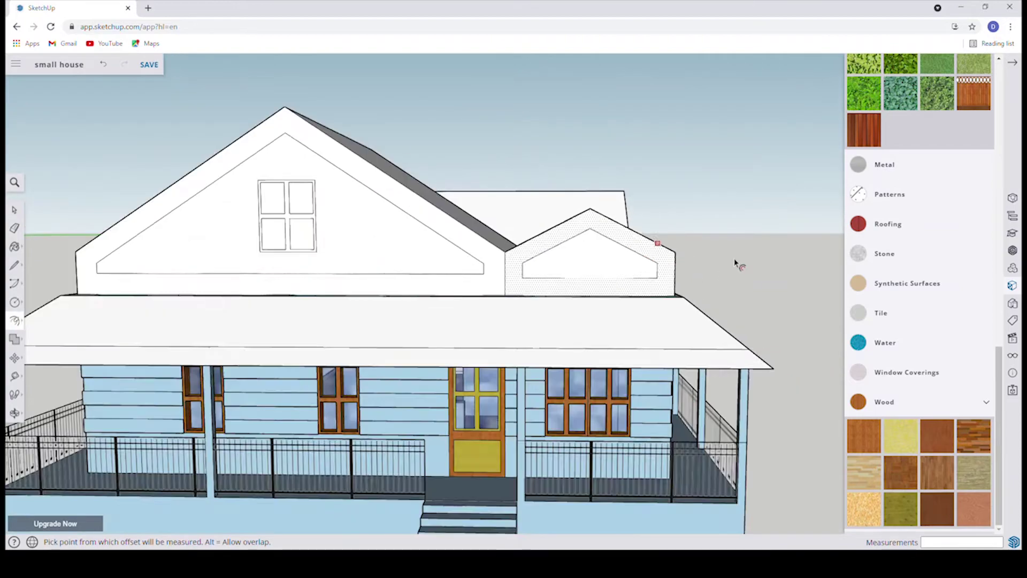
scroll(610, 284, up, 5)
scroll(610, 284, down, 10)
scroll(624, 289, down, 3)
middle_drag(624, 289, 663, 277)
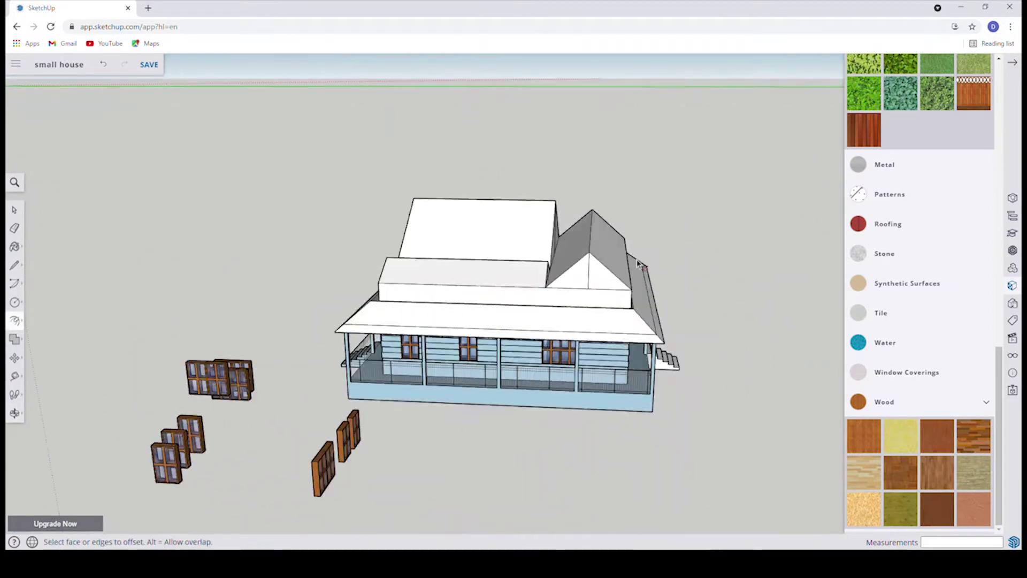
scroll(663, 278, up, 4)
click(15, 229)
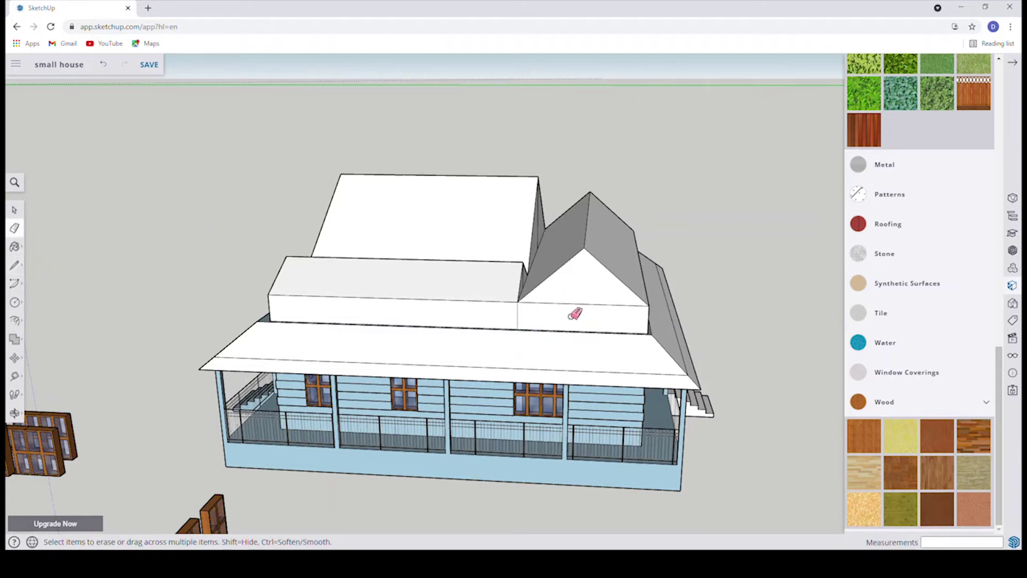
Offset the rear gable face to create its inner trim outline.
click(15, 320)
click(545, 279)
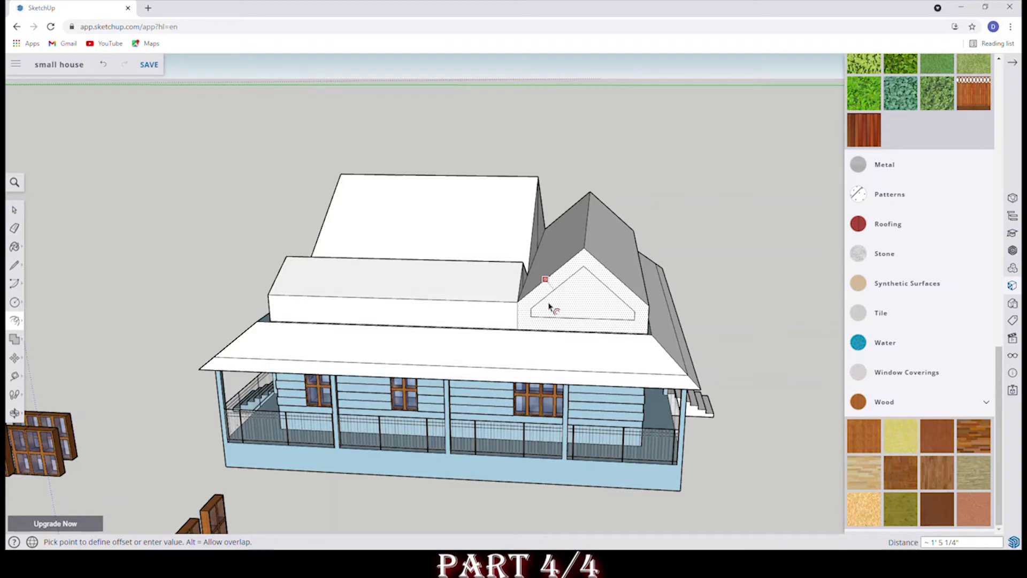
click(551, 307)
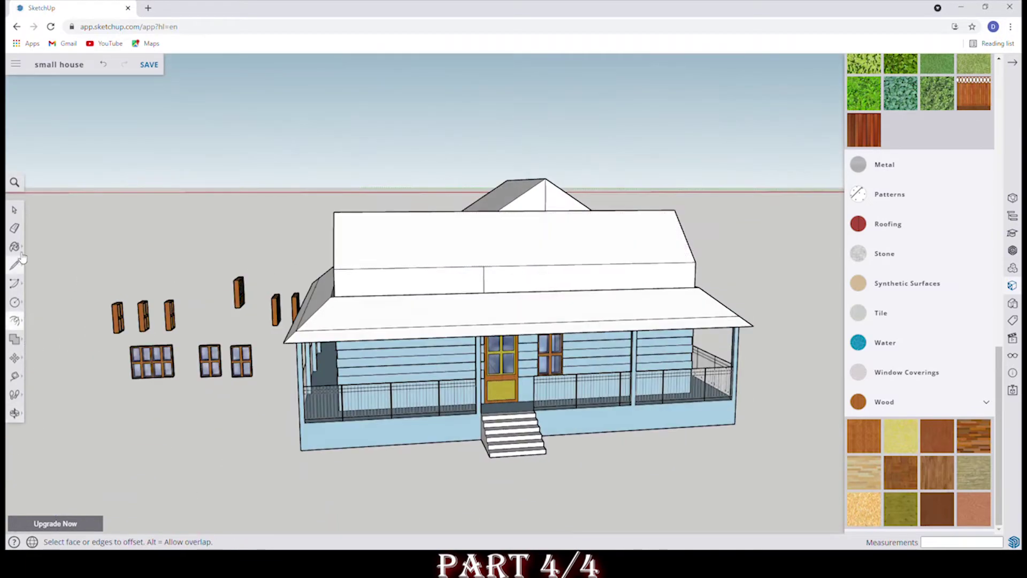
key(e)
middle_drag(484, 291, 344, 278)
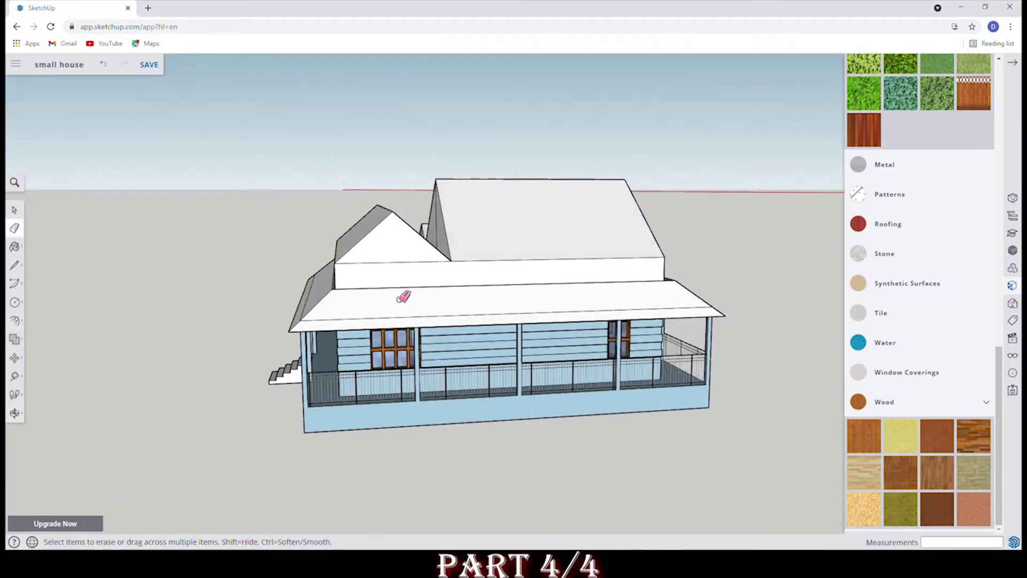
scroll(399, 276, up, 2)
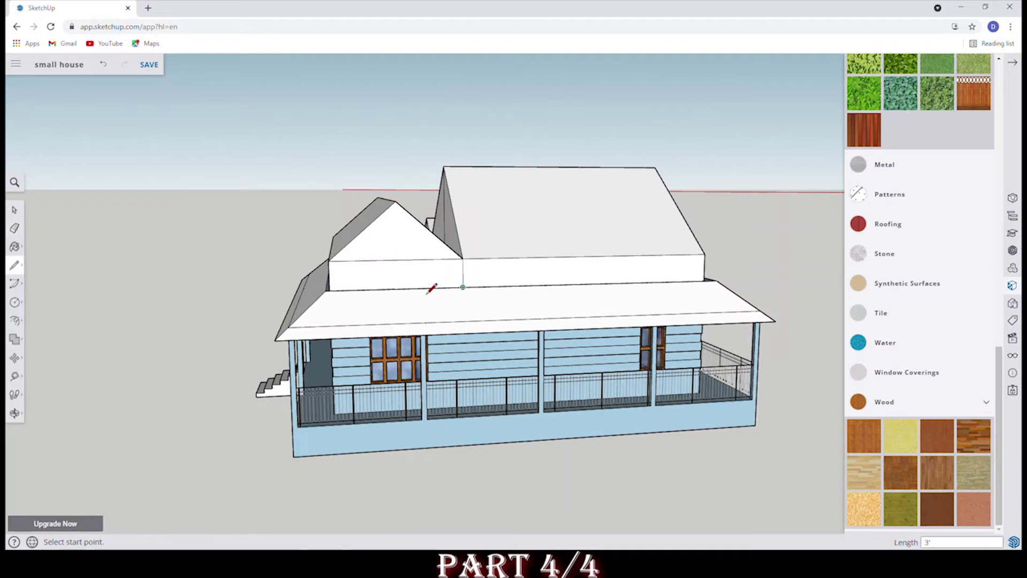
Inset a trim outline on the left side gable.
click(15, 320)
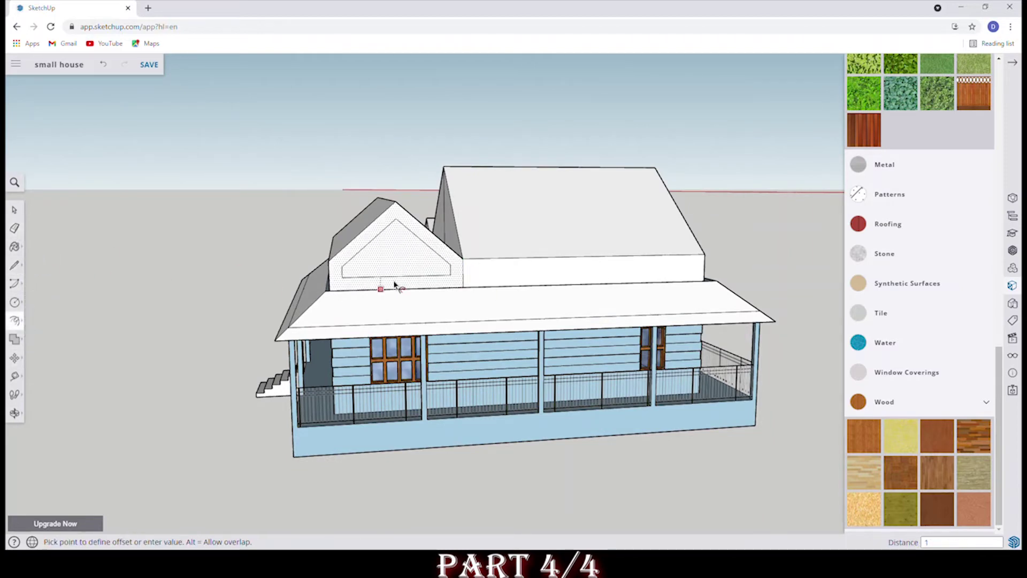
click(394, 284)
mouse_move(424, 289)
middle_down()
mouse_move(328, 264)
mouse_move(351, 328)
middle_up()
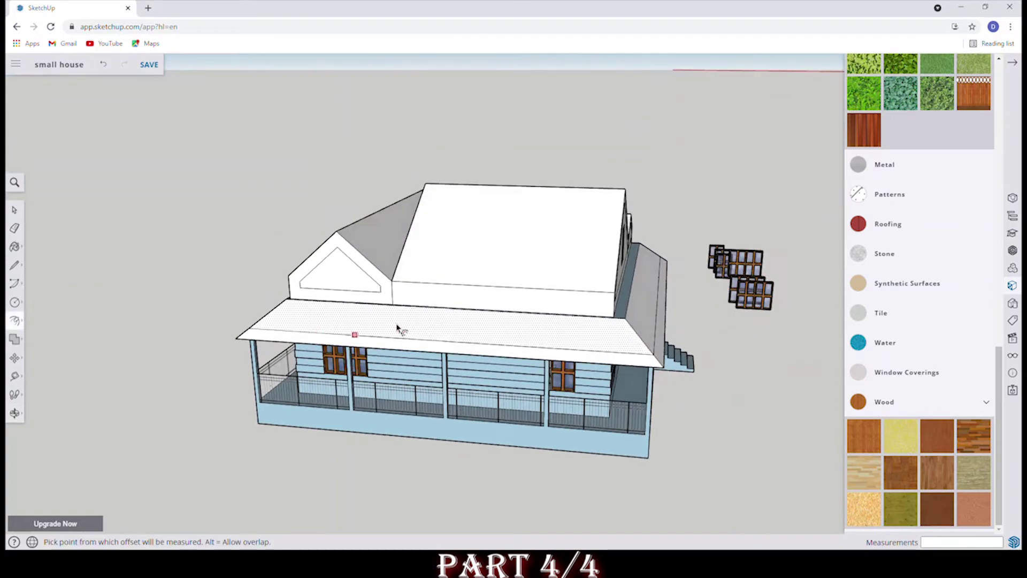
click(14, 228)
mouse_move(463, 330)
middle_down()
mouse_move(406, 259)
mouse_move(541, 268)
mouse_move(401, 298)
mouse_move(432, 313)
mouse_move(460, 287)
mouse_move(37, 284)
middle_up()
Draw a vertical line from the dormer outline's apex to its bottom edge.
click(15, 265)
scroll(524, 225, up, 5)
click(482, 225)
click(482, 319)
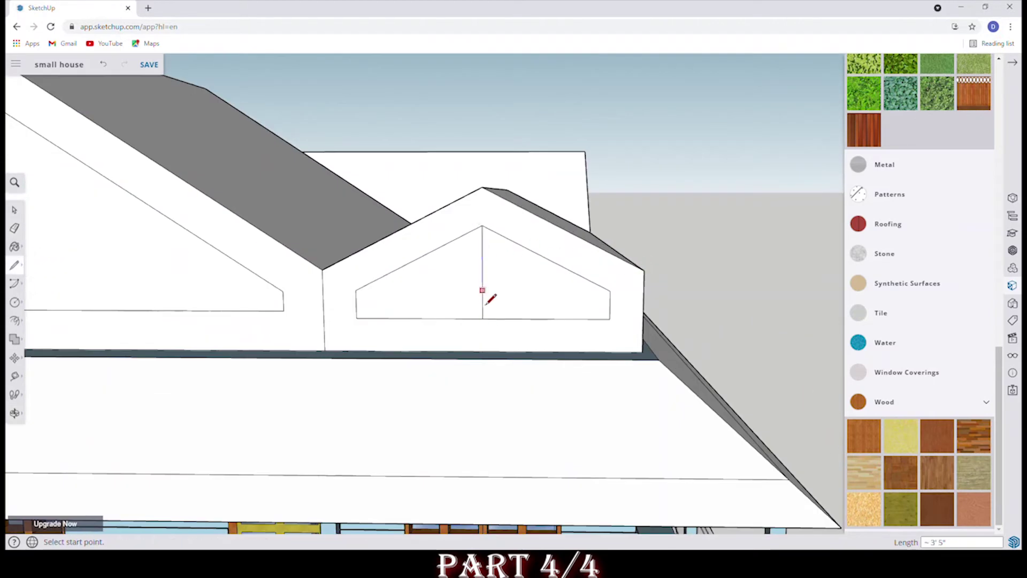
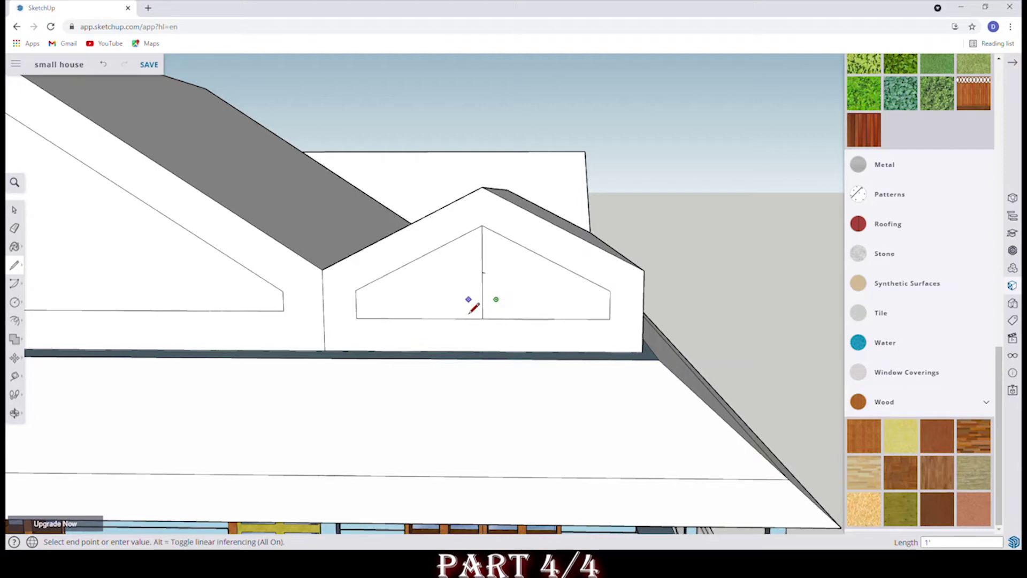
Erase the stray edges left on the dormer gable.
key(Escape)
scroll(477, 278, down, 3)
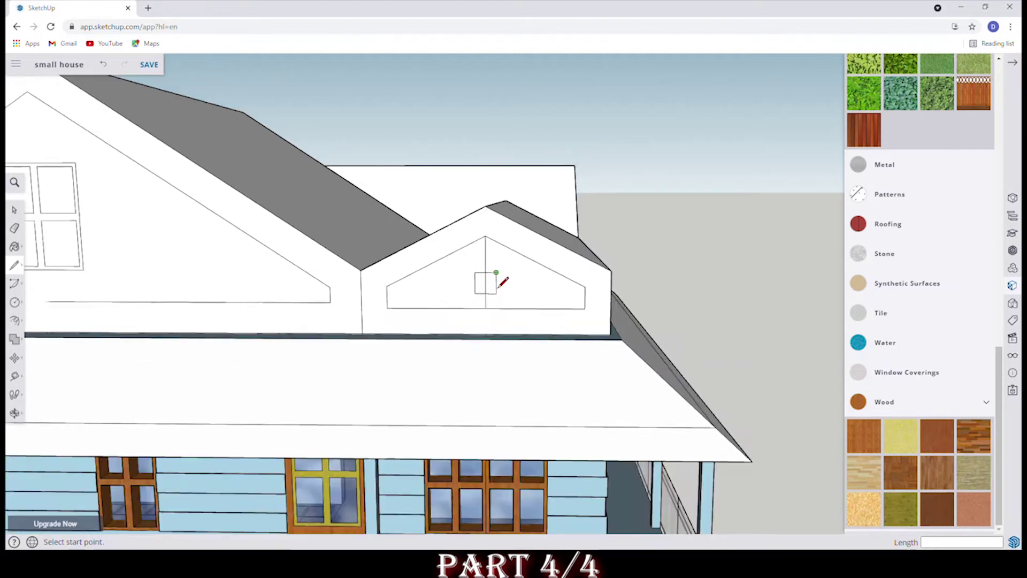
scroll(500, 275, down, 3)
click(15, 227)
scroll(523, 269, up, 3)
scroll(527, 287, up, 2)
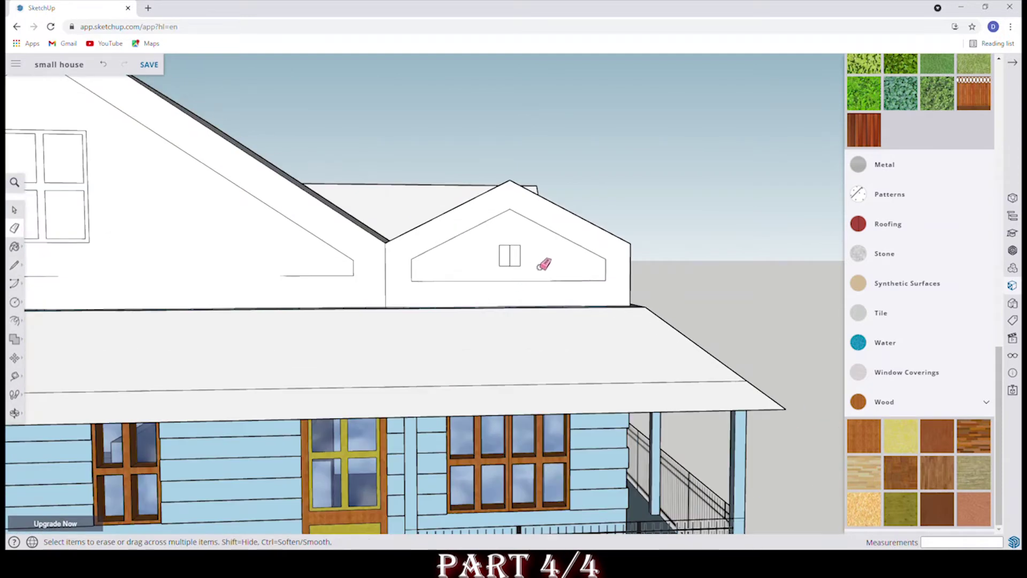
Offset the small square window face on the front dormer gable into a 2-inch inset frame.
key(f)
click(512, 258)
scroll(512, 258, up, 3)
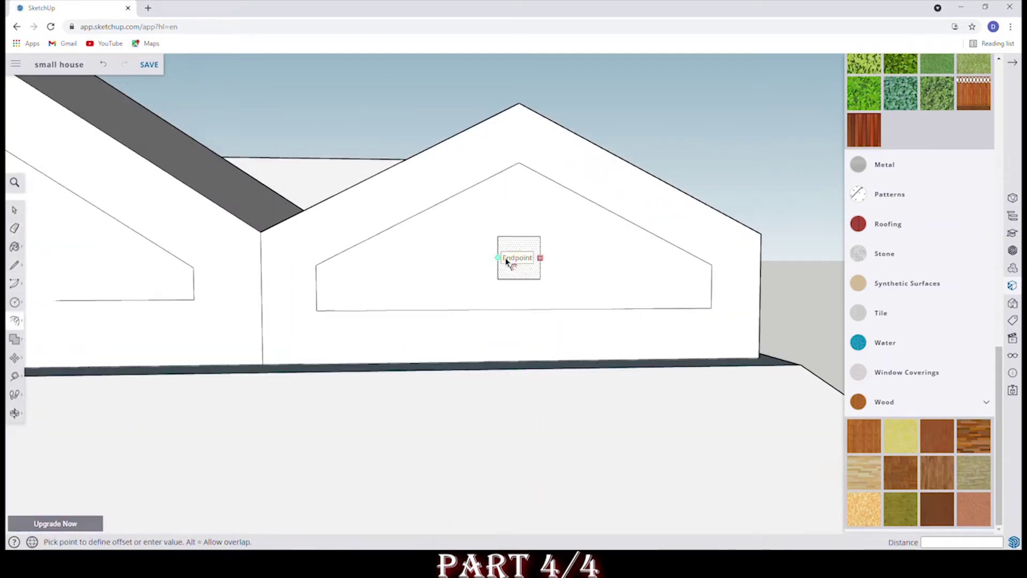
scroll(524, 273, up, 3)
scroll(522, 268, up, 1)
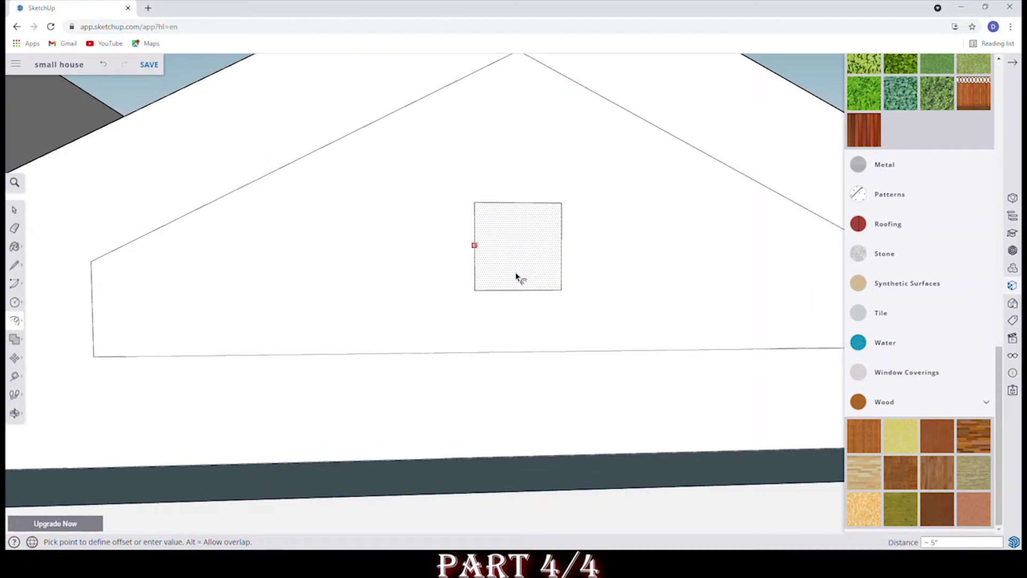
scroll(517, 276, up, 5)
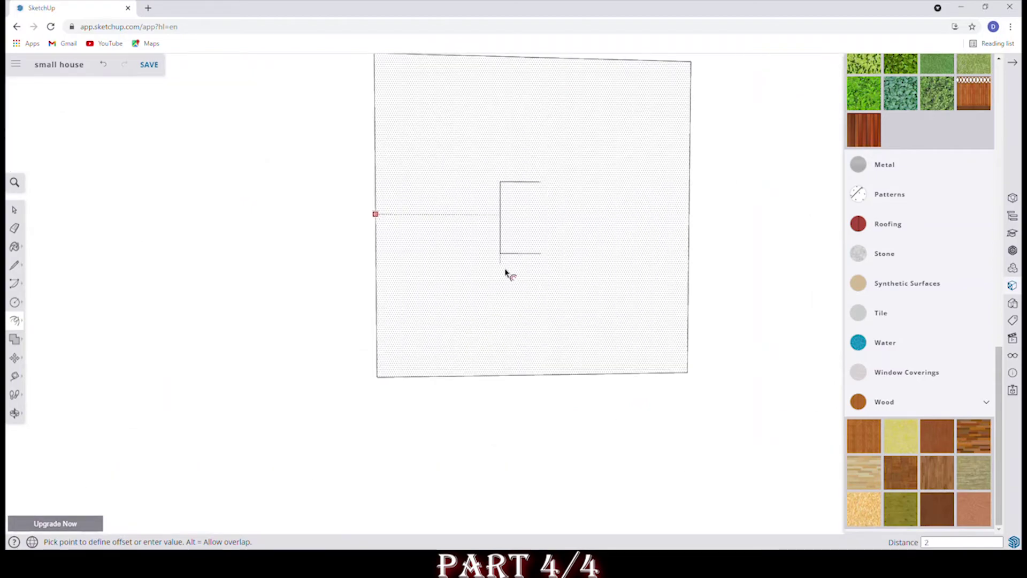
scroll(481, 270, down, 5)
scroll(471, 268, down, 5)
Draw a vertical centre line from apex to base on the next dormer gable.
mouse_move(471, 268)
middle_down()
mouse_move(391, 343)
mouse_move(412, 335)
middle_up()
scroll(578, 294, up, 5)
key(l)
click(588, 288)
click(587, 362)
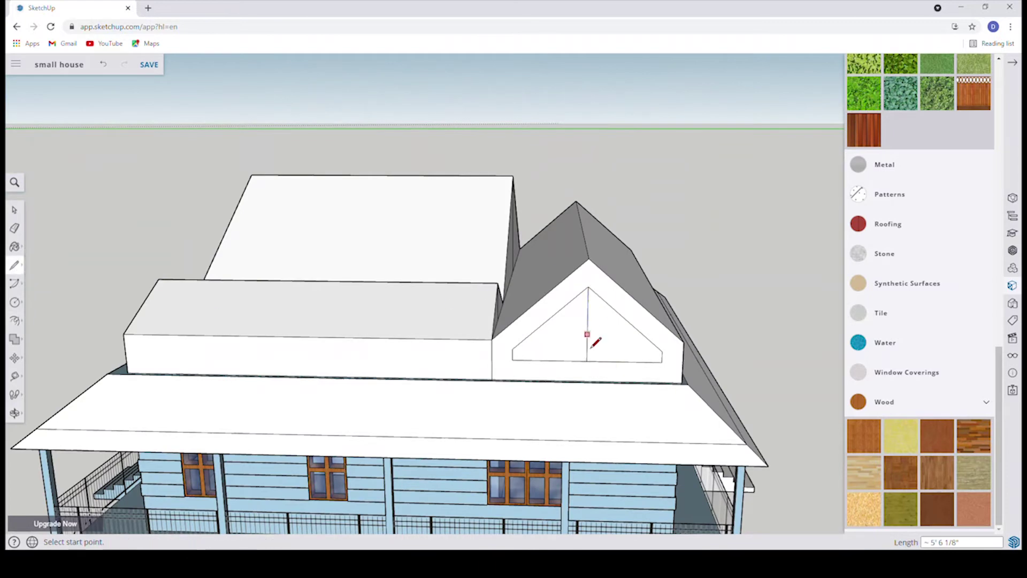
Draw an 18-inch (1'6") square window outline on the gable's centre line.
scroll(589, 334, up, 3)
click(586, 319)
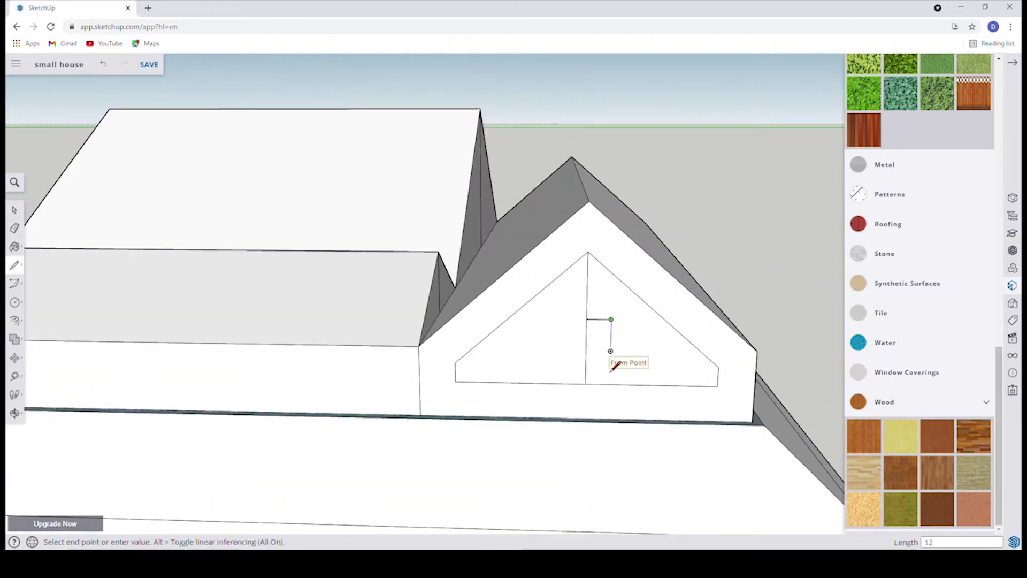
key(Return)
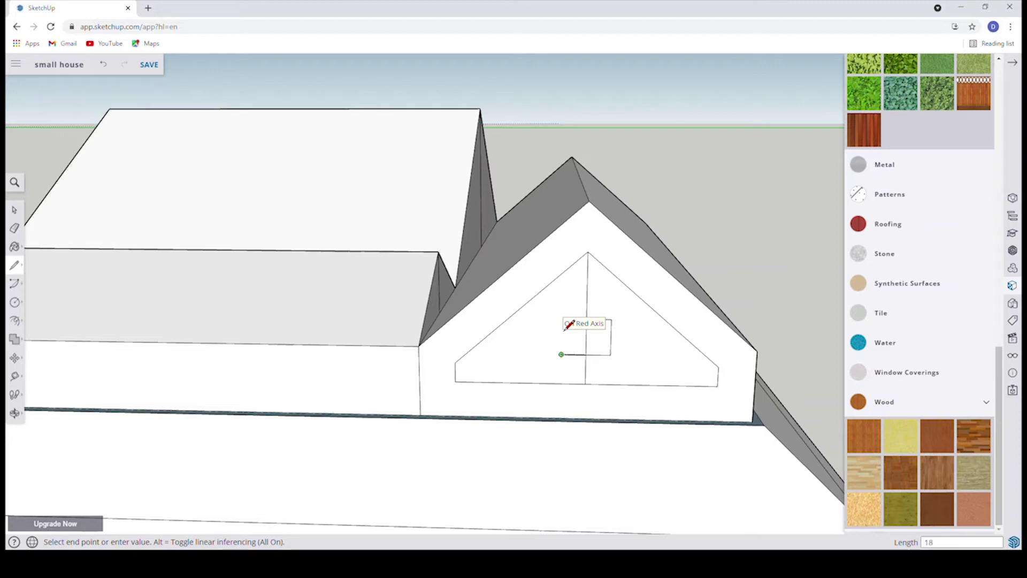
click(568, 328)
click(562, 320)
mouse_move(585, 360)
middle_down()
mouse_move(642, 360)
mouse_move(642, 306)
middle_up()
Erase the centre line and offset the square inward to form a 2-inch frame.
key(e)
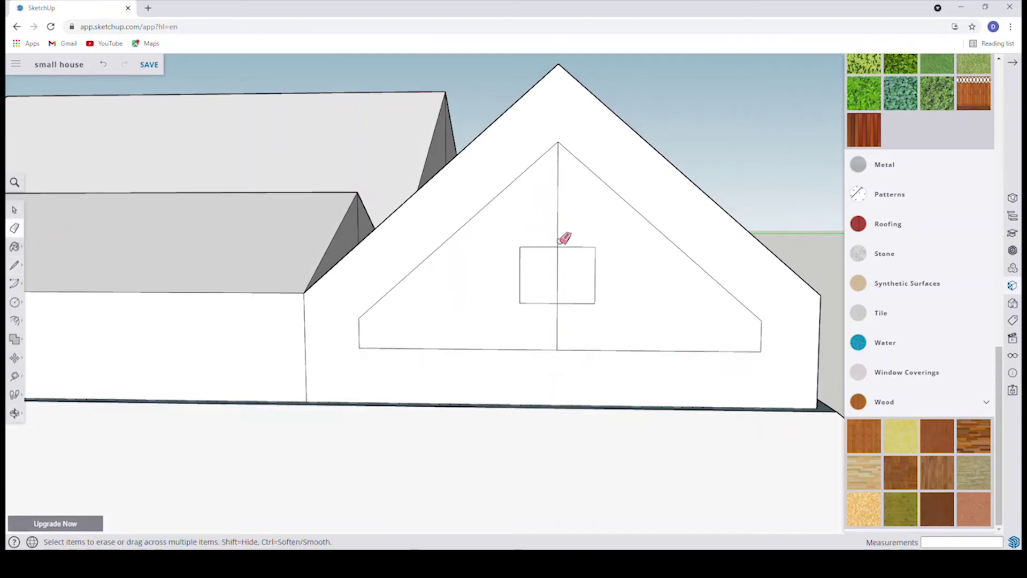
click(18, 338)
click(560, 298)
scroll(495, 291, down, 5)
mouse_move(496, 291)
middle_down()
mouse_move(377, 340)
mouse_move(124, 240)
middle_up()
Draw a vertical apex-to-base centre line on another dormer gable.
key(e)
mouse_move(613, 316)
middle_down()
mouse_move(707, 172)
mouse_move(459, 305)
mouse_move(419, 236)
middle_up()
key(l)
click(410, 224)
click(411, 274)
Draw a small square window outline midway down that centre line and erase the helper line.
scroll(411, 249, up, 3)
click(411, 247)
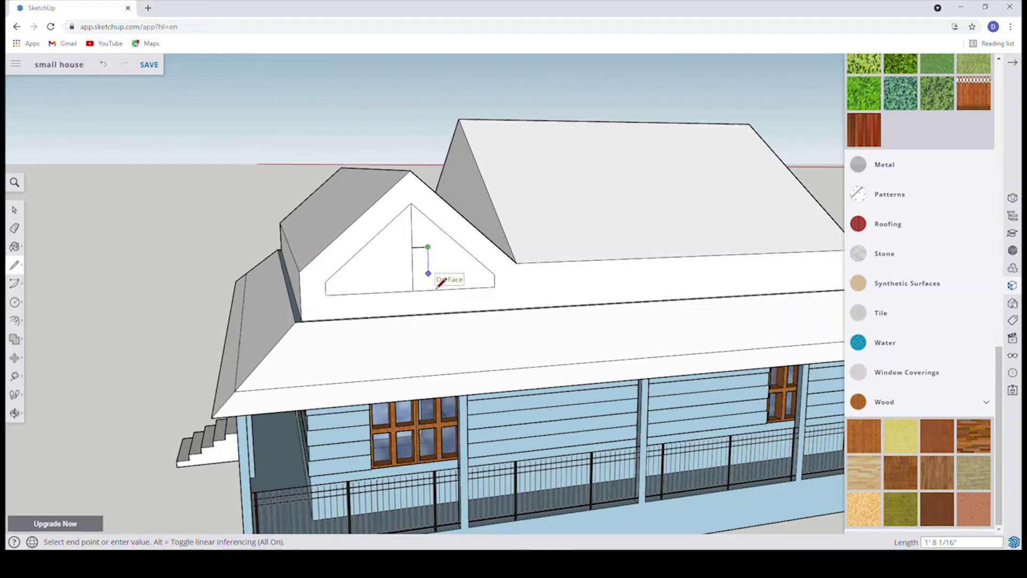
click(397, 272)
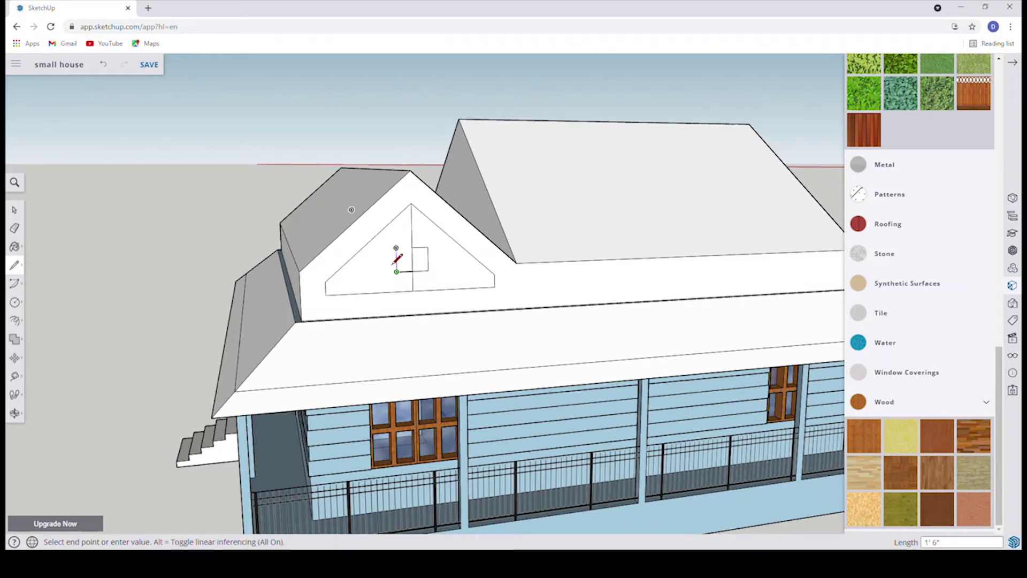
text(18)
click(396, 247)
click(15, 227)
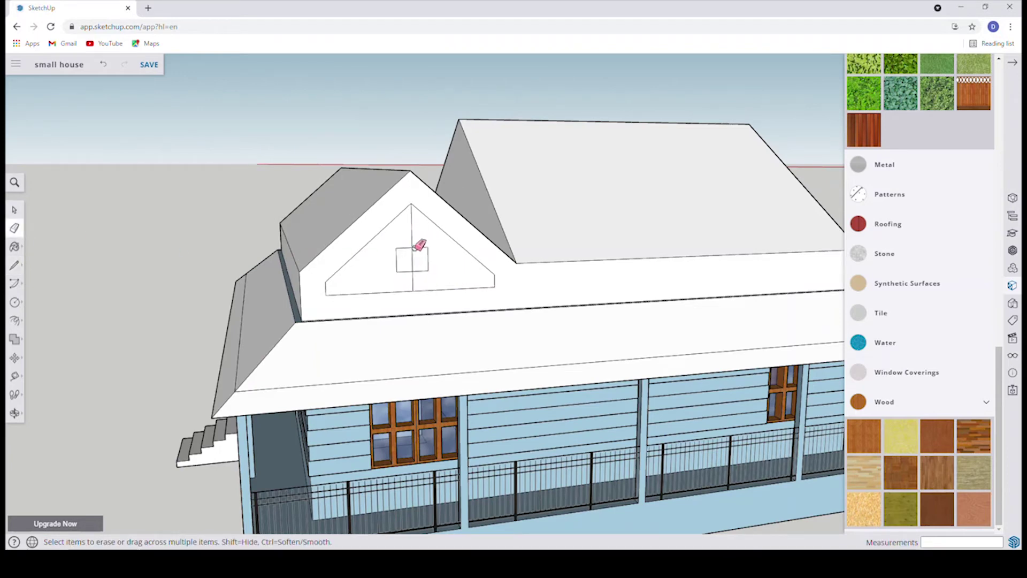
click(15, 320)
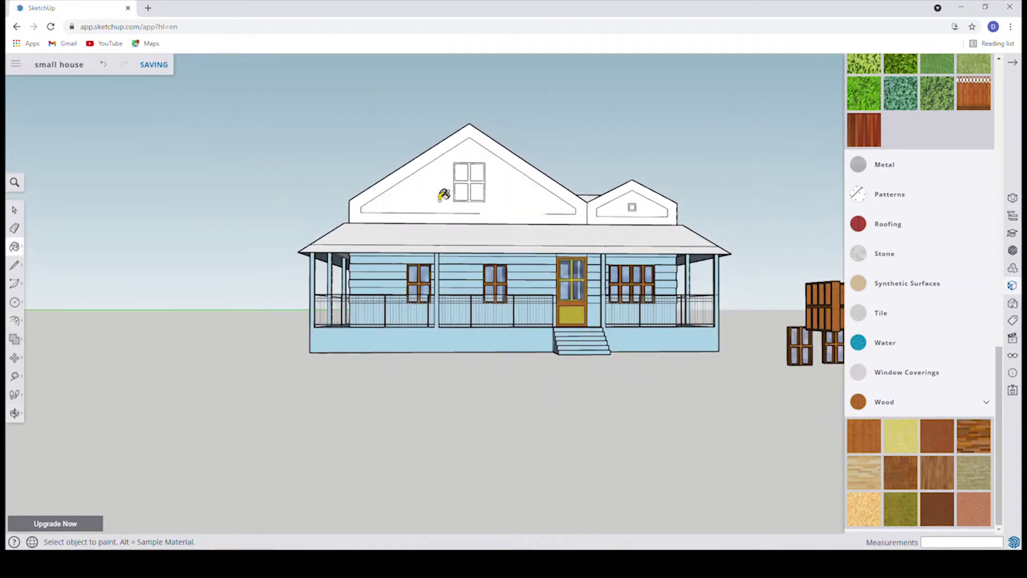
Paint both small dormer gable windows with the wood material.
scroll(443, 195, up, 3)
click(492, 185)
scroll(525, 172, down, 3)
scroll(670, 222, up, 6)
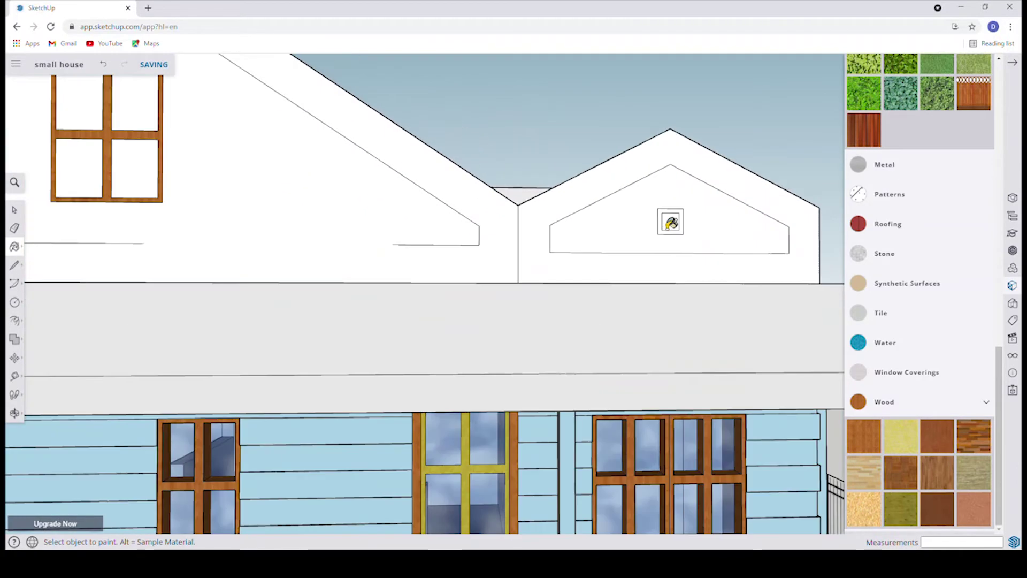
scroll(665, 239, down, 6)
middle_drag(207, 240, 470, 218)
scroll(532, 234, up, 5)
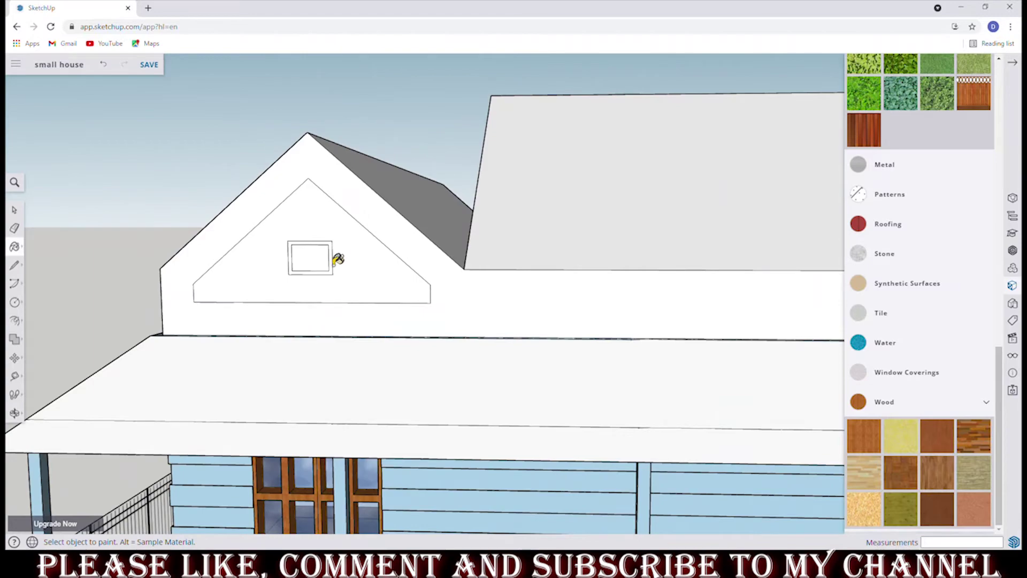
click(338, 259)
scroll(342, 256, down, 5)
Save the model and orbit to a high perspective of the house.
middle_drag(374, 225, 535, 230)
scroll(412, 235, up, 4)
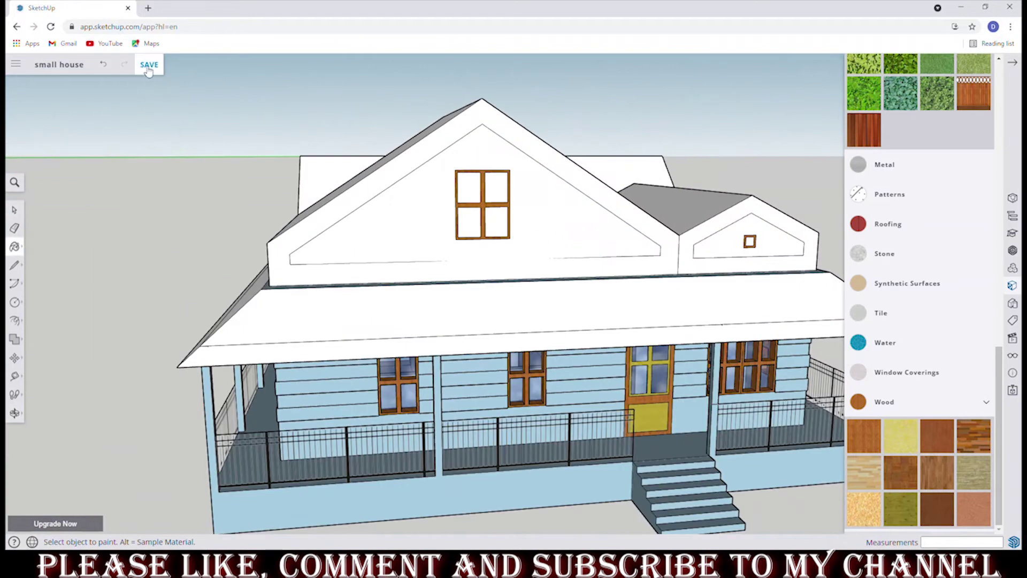
click(143, 71)
scroll(310, 222, down, 2)
scroll(374, 241, down, 3)
middle_drag(428, 268, 482, 300)
scroll(530, 285, up, 3)
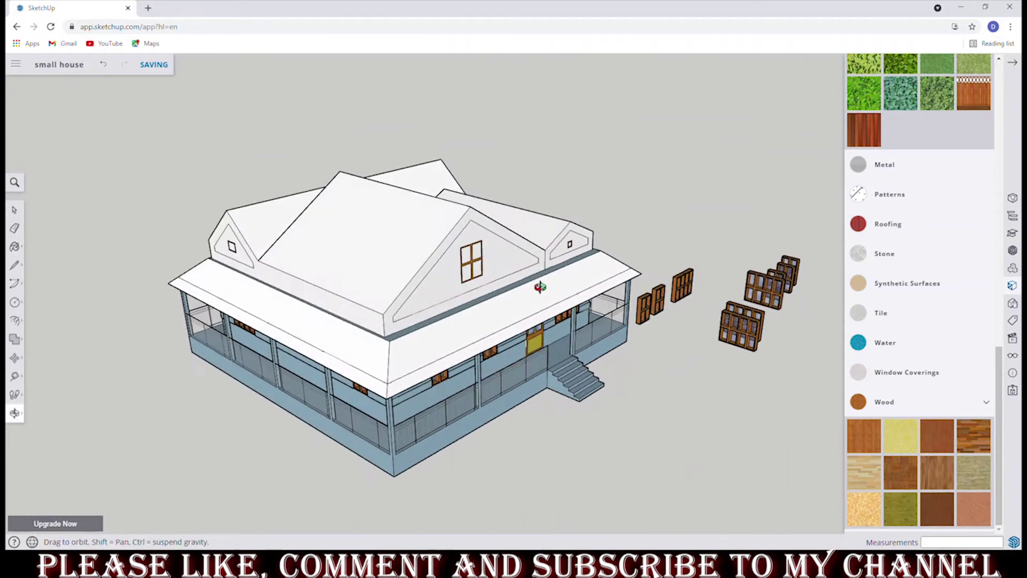
Orbit down to eye level and around to the house's opposite side.
drag(530, 285, 562, 281)
scroll(603, 280, up, 3)
scroll(525, 252, down, 3)
mouse_move(525, 252)
mouse_down()
mouse_move(434, 153)
mouse_move(535, 256)
mouse_up()
key(e)
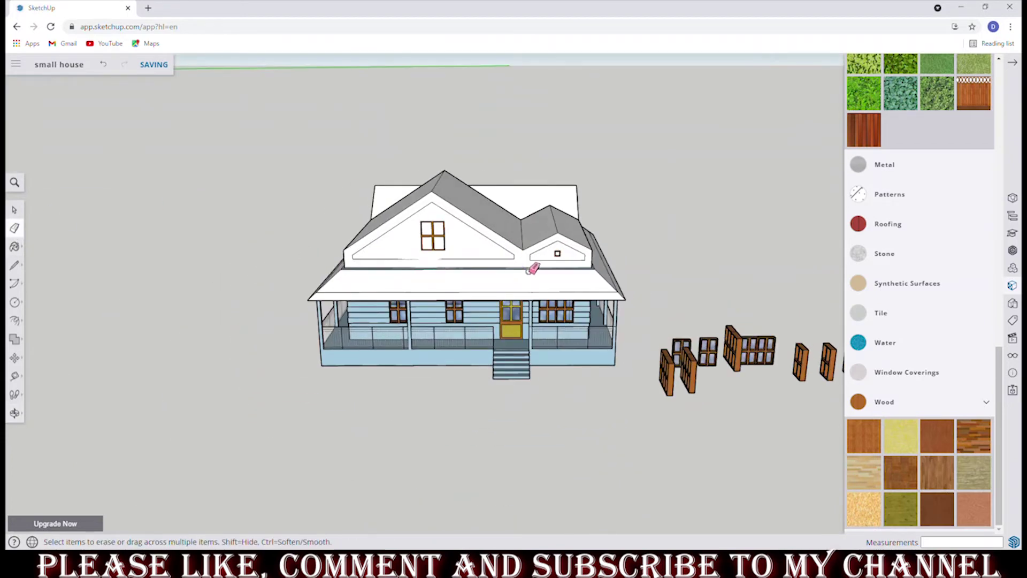
middle_drag(533, 269, 586, 243)
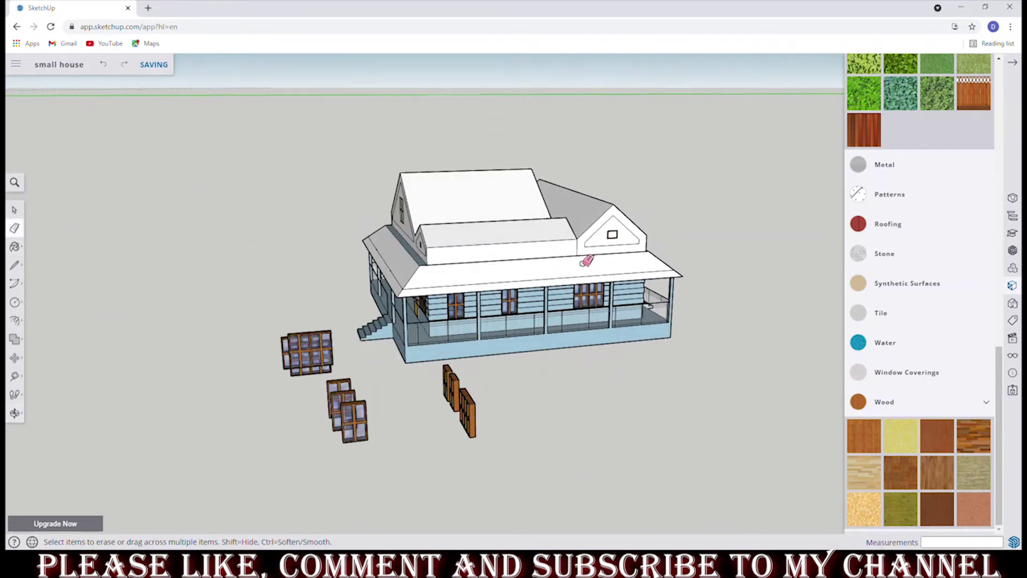
mouse_move(615, 258)
middle_down()
mouse_move(339, 225)
mouse_move(615, 225)
mouse_move(438, 218)
middle_up()
click(888, 224)
Try orange tile, then dark red-brown tile roofing on the main roof.
click(900, 258)
click(514, 225)
middle_drag(514, 225, 739, 410)
click(900, 331)
click(564, 300)
middle_drag(564, 300, 406, 176)
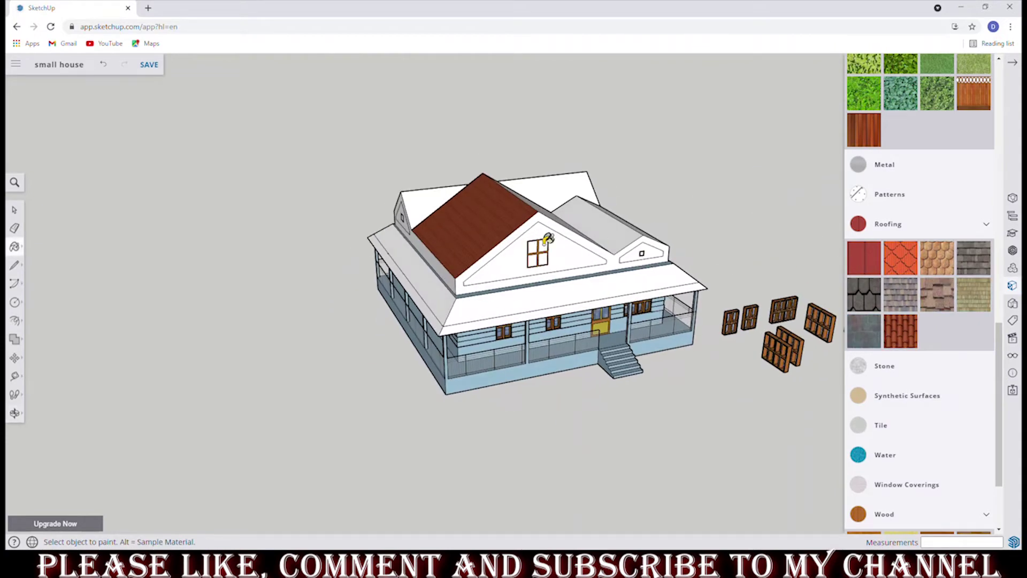
middle_drag(547, 240, 723, 375)
Repaint the upper roof slopes, including the white right face, plain red.
click(864, 257)
click(553, 271)
mouse_move(553, 271)
middle_down()
mouse_move(332, 231)
mouse_move(351, 329)
middle_up()
click(605, 289)
middle_drag(605, 289, 245, 284)
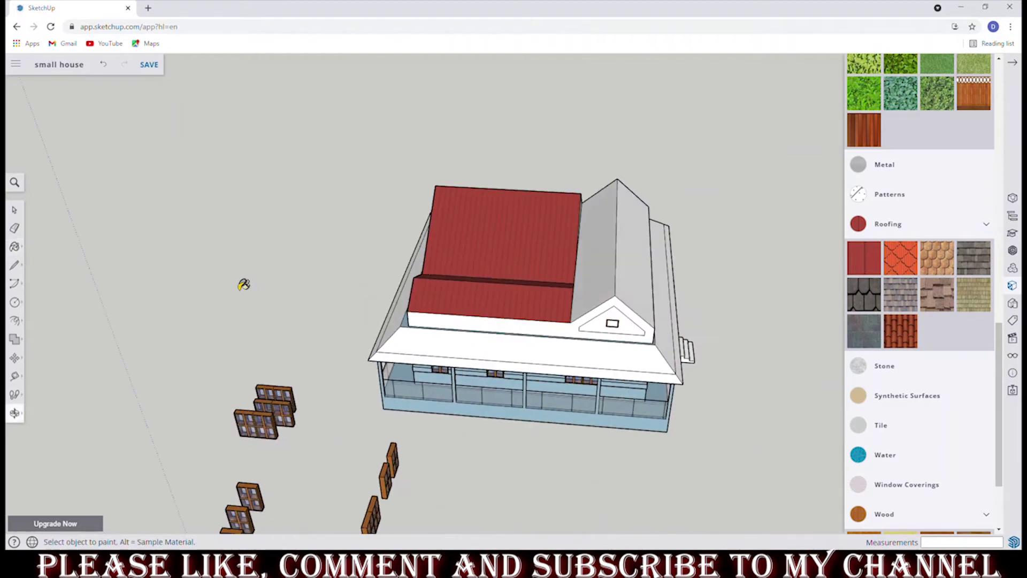
middle_drag(675, 303, 870, 304)
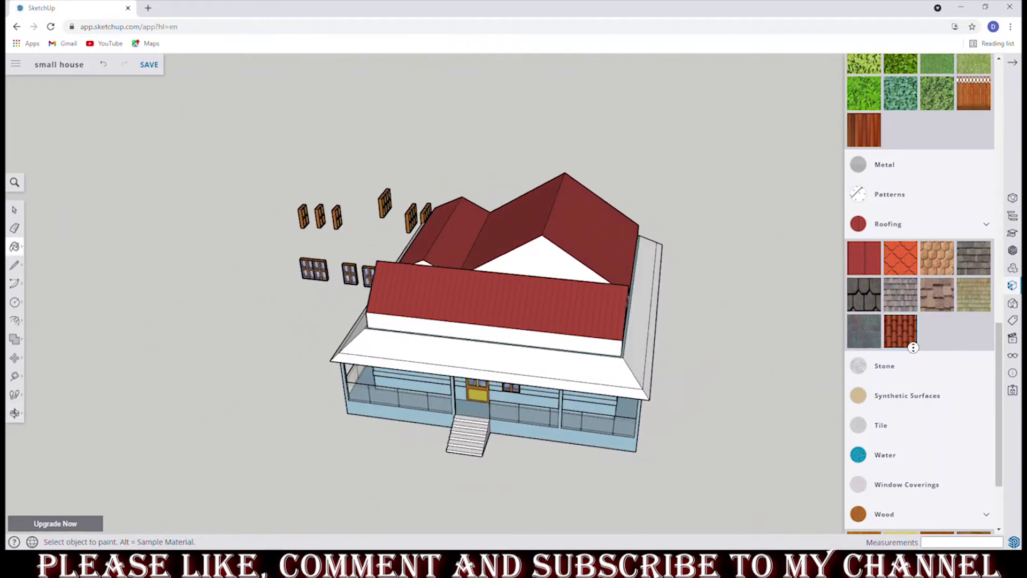
Paint the porch roof front and side with red clay tile and check it.
scroll(913, 348, up, 1)
click(901, 342)
click(601, 383)
click(647, 373)
mouse_move(648, 373)
middle_down()
mouse_move(602, 341)
mouse_move(630, 358)
mouse_move(858, 328)
middle_up()
middle_drag(617, 341, 298, 345)
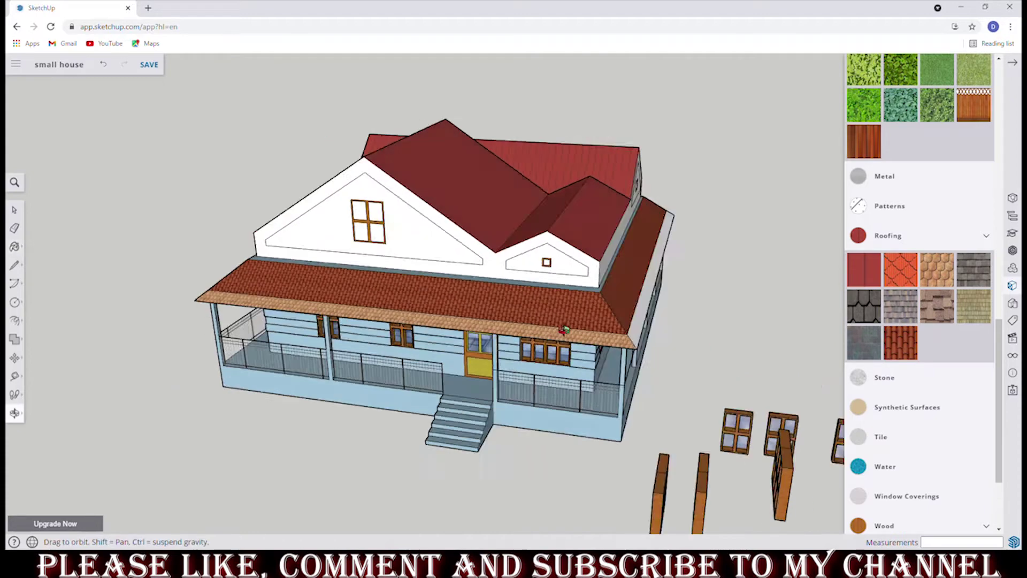
middle_drag(650, 351, 675, 353)
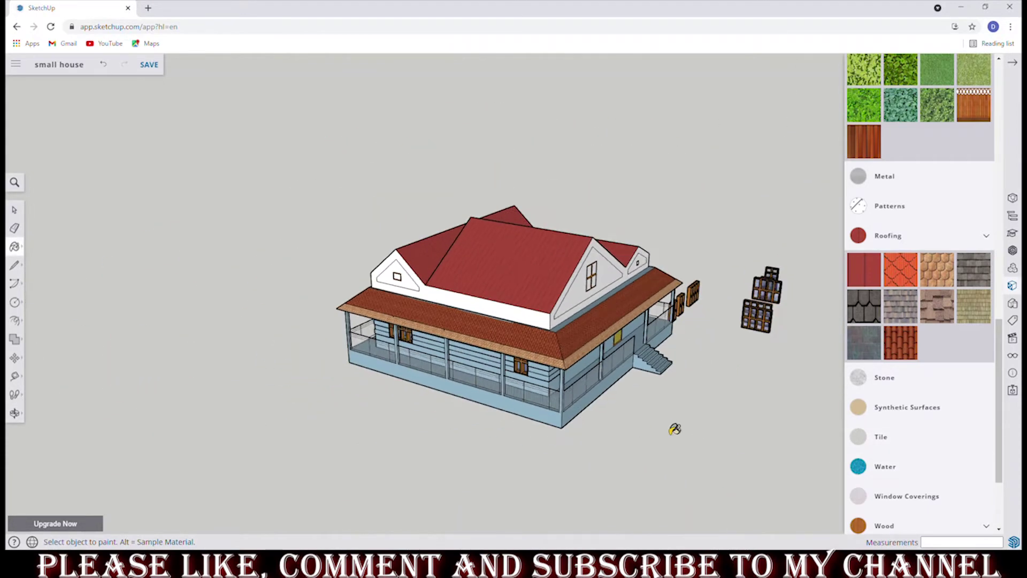
middle_drag(674, 427, 480, 372)
scroll(899, 403, down, 2)
Box-select the loose window and post pieces and delete them.
click(890, 413)
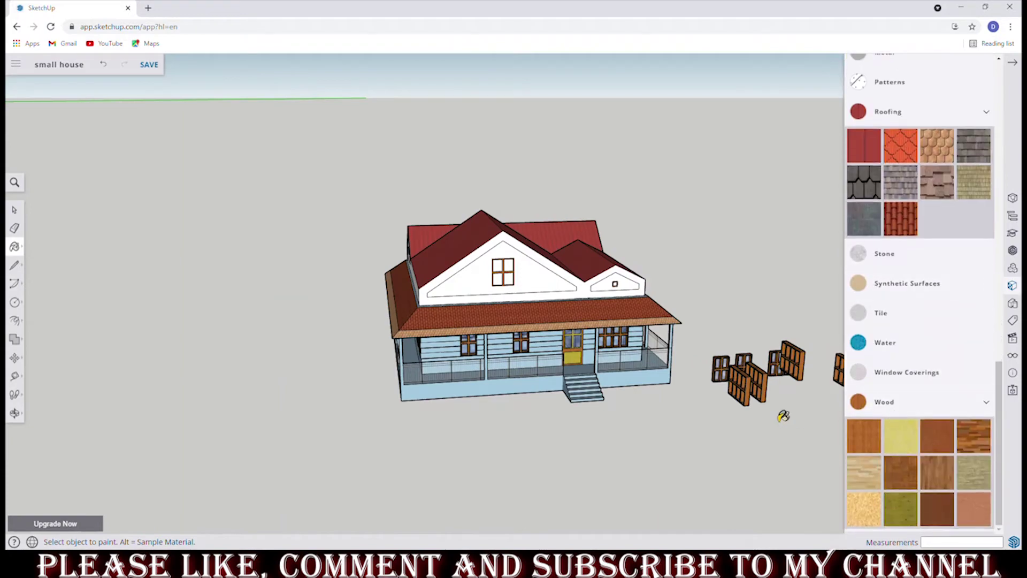
mouse_move(617, 429)
middle_down()
mouse_move(541, 408)
mouse_move(776, 346)
mouse_move(221, 385)
mouse_move(279, 358)
middle_up()
middle_drag(497, 376, 88, 245)
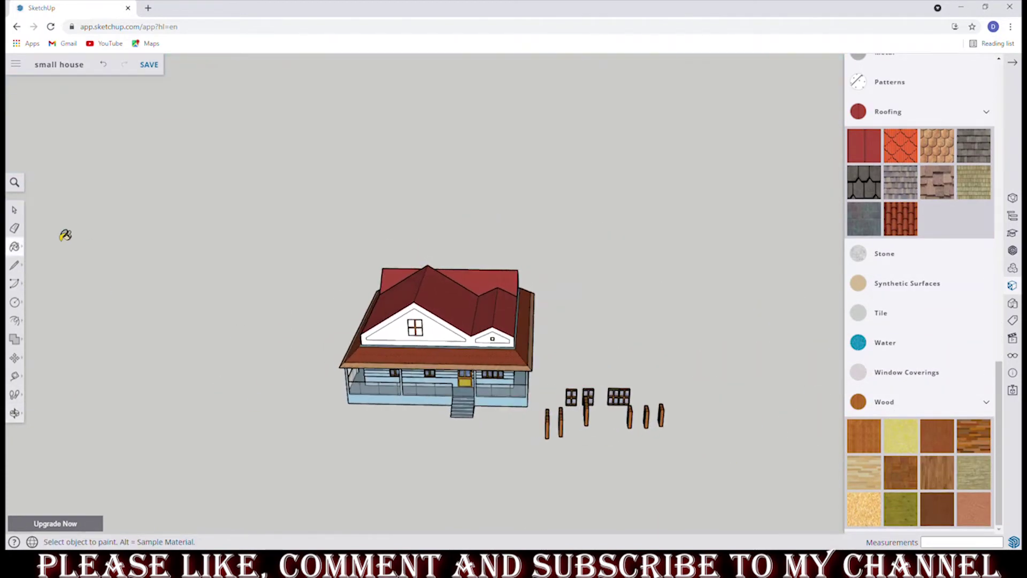
key(space)
drag(539, 368, 685, 472)
key(Delete)
mouse_move(684, 472)
middle_down()
mouse_move(534, 299)
mouse_move(540, 290)
middle_up()
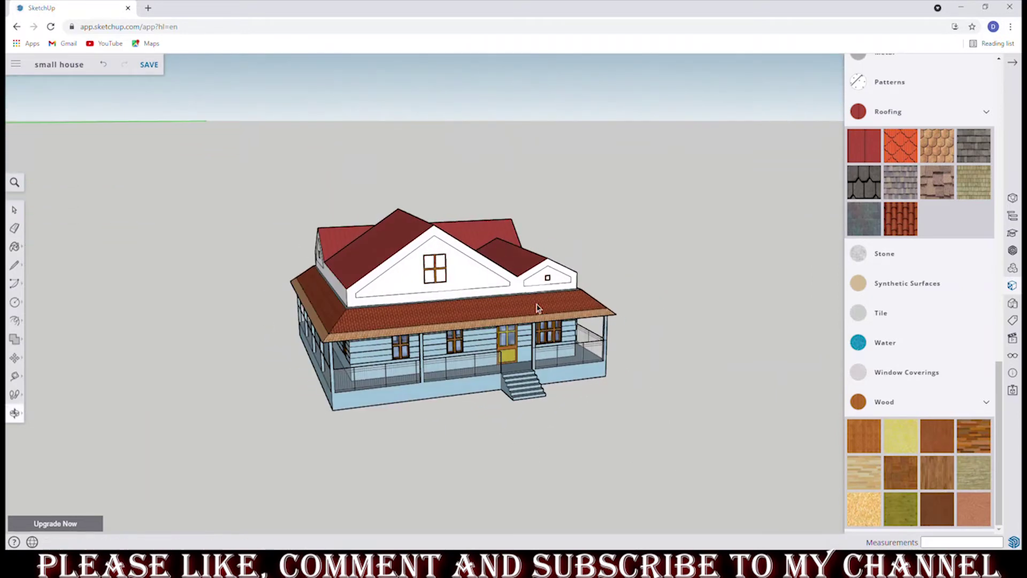
Fill the large gable window panes with Translucent Glass Sky Reflection, then orbit around.
scroll(910, 299, up, 2)
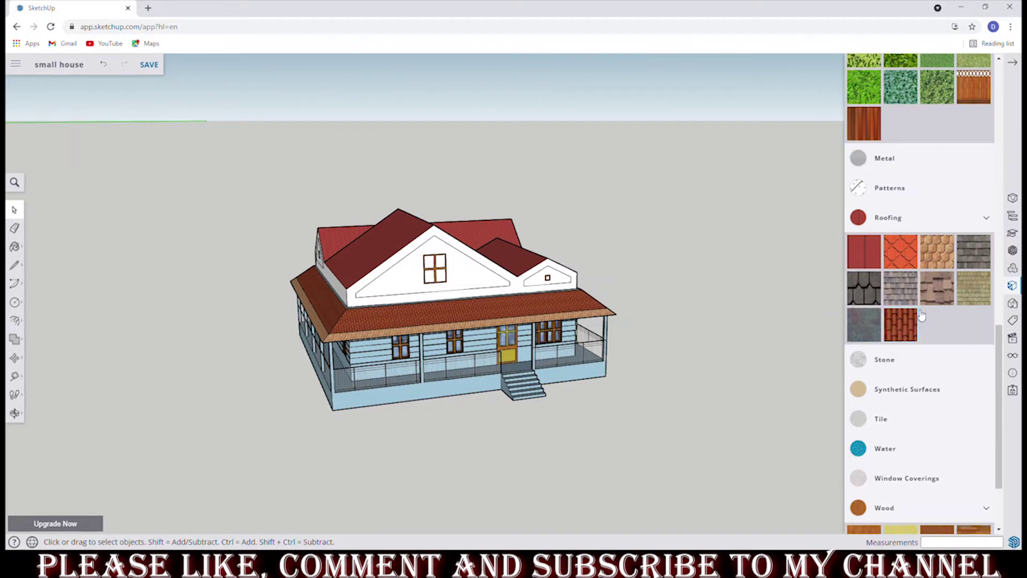
scroll(922, 315, down, 2)
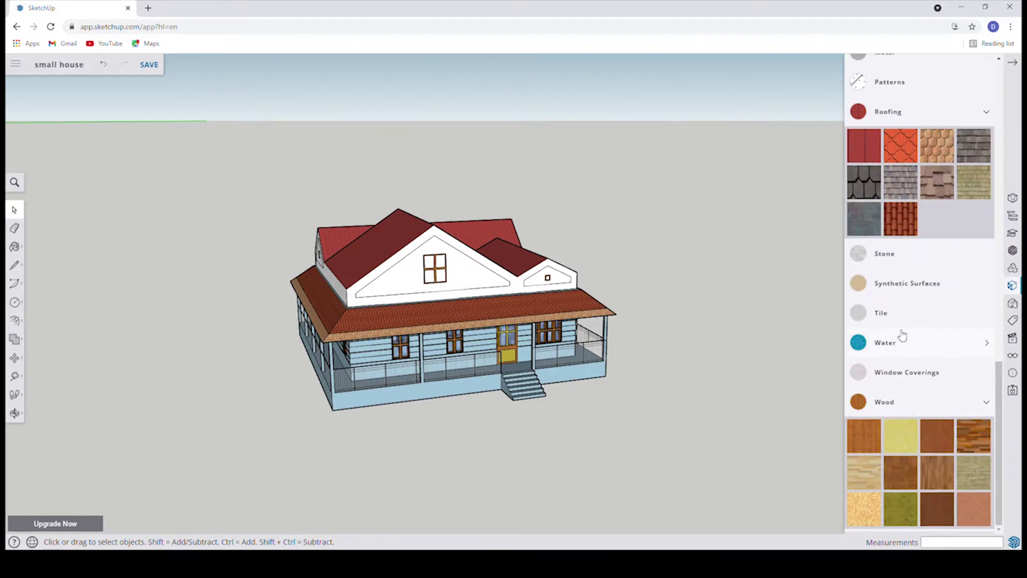
scroll(900, 339, up, 3)
scroll(900, 343, up, 3)
scroll(899, 344, up, 3)
click(899, 344)
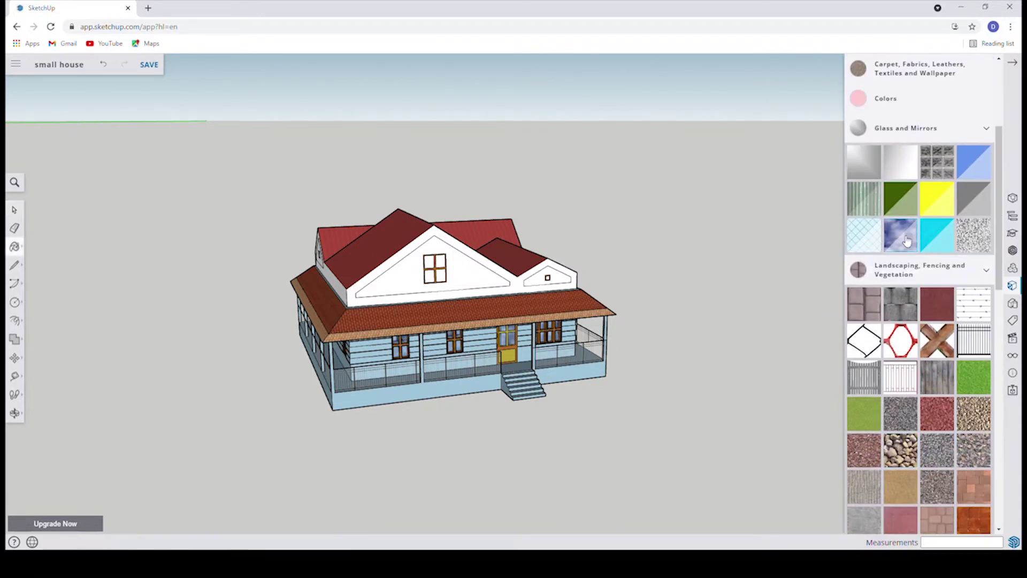
scroll(437, 266, up, 2)
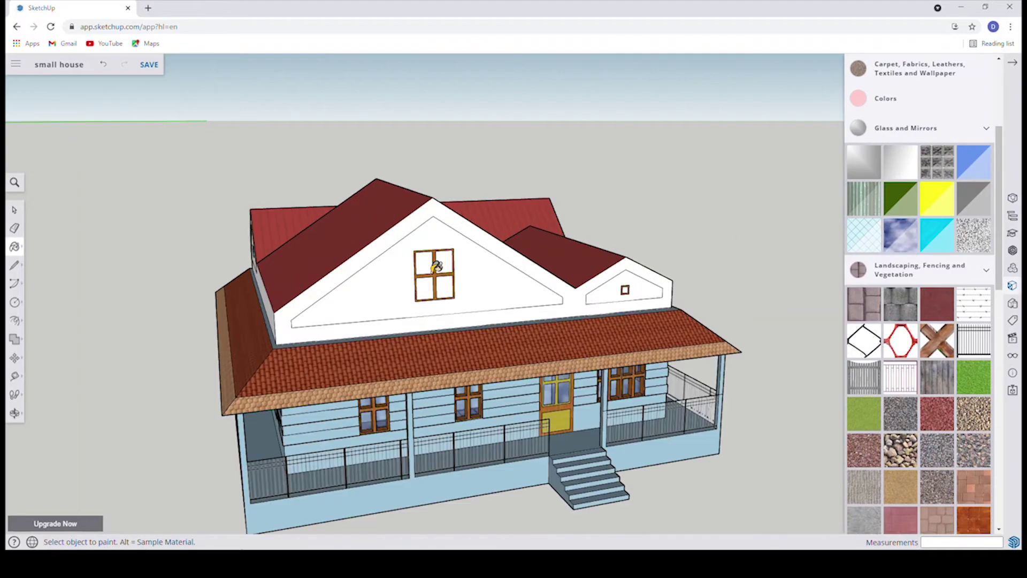
mouse_move(642, 298)
middle_down()
mouse_move(588, 298)
mouse_move(626, 315)
mouse_move(459, 287)
mouse_move(218, 310)
mouse_move(793, 307)
middle_up()
scroll(918, 360, up, 4)
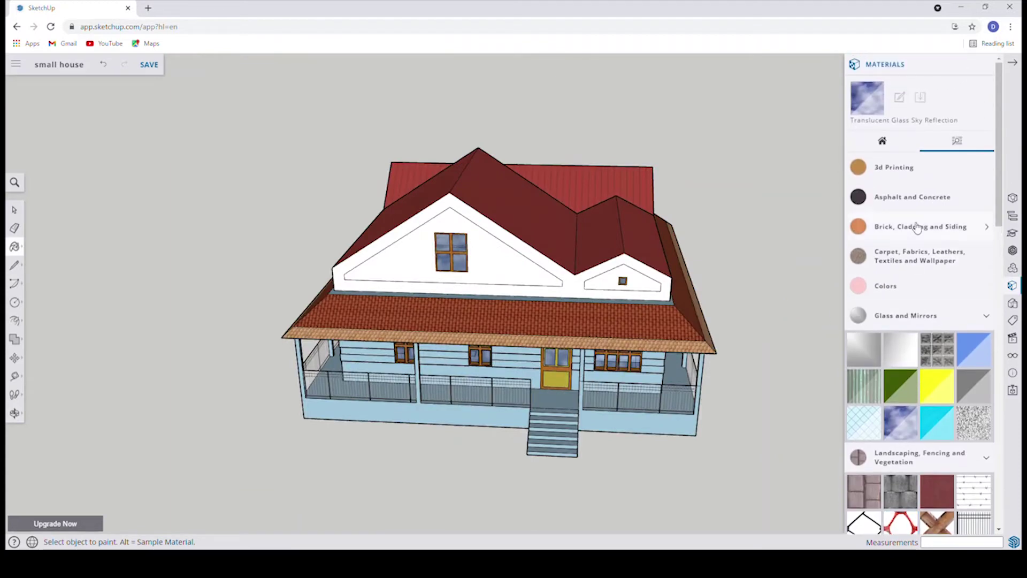
Paint the large gable trim and the front fascia band peach from the plain colour swatches.
scroll(915, 302, down, 2)
click(889, 182)
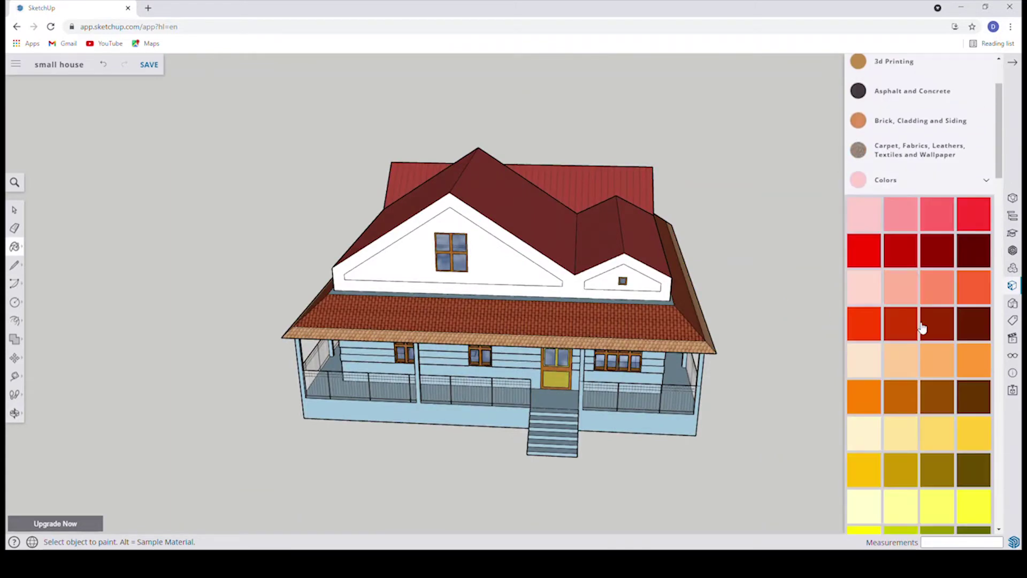
scroll(896, 313, down, 2)
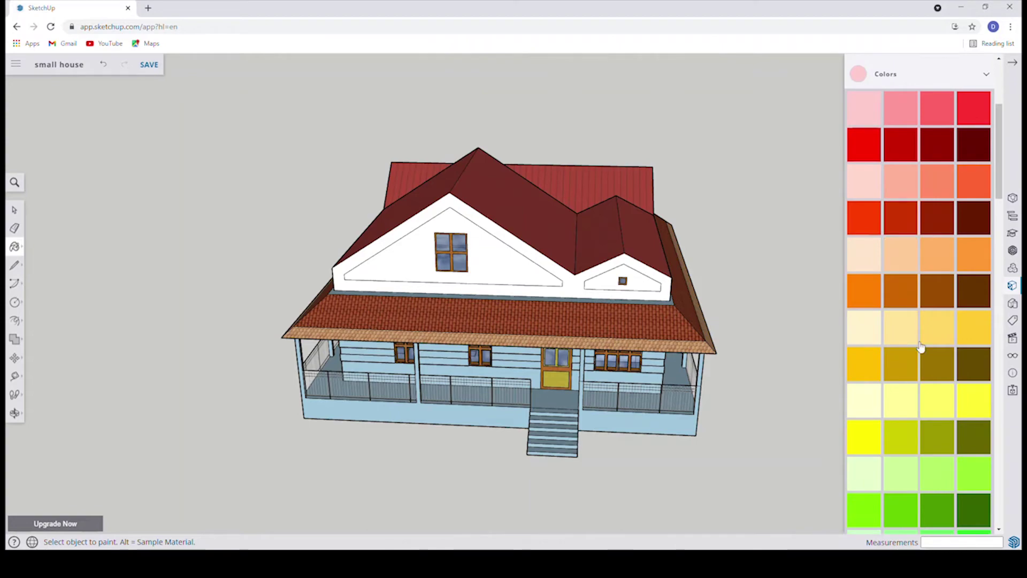
click(551, 276)
middle_drag(589, 324, 828, 323)
mouse_move(828, 323)
middle_down()
mouse_move(466, 301)
mouse_move(634, 337)
mouse_move(600, 325)
middle_up()
click(621, 328)
mouse_move(749, 353)
middle_down()
mouse_move(220, 331)
mouse_move(535, 343)
mouse_move(489, 294)
mouse_move(577, 328)
mouse_move(471, 321)
middle_up()
Paint the inner panels of the large and small gables light cyan.
scroll(885, 404, down, 2)
scroll(885, 404, down, 2)
scroll(925, 394, down, 1)
click(908, 351)
click(413, 280)
mouse_move(413, 280)
middle_down()
mouse_move(542, 334)
mouse_move(418, 321)
mouse_move(524, 311)
mouse_move(606, 273)
mouse_move(665, 328)
middle_up()
click(606, 273)
Paint the wall strip above the right windows and the eave band cyan.
scroll(696, 348, up, 2)
scroll(945, 374, down, 3)
mouse_move(675, 275)
middle_down()
mouse_move(727, 339)
mouse_move(717, 327)
middle_up()
click(615, 214)
key(e)
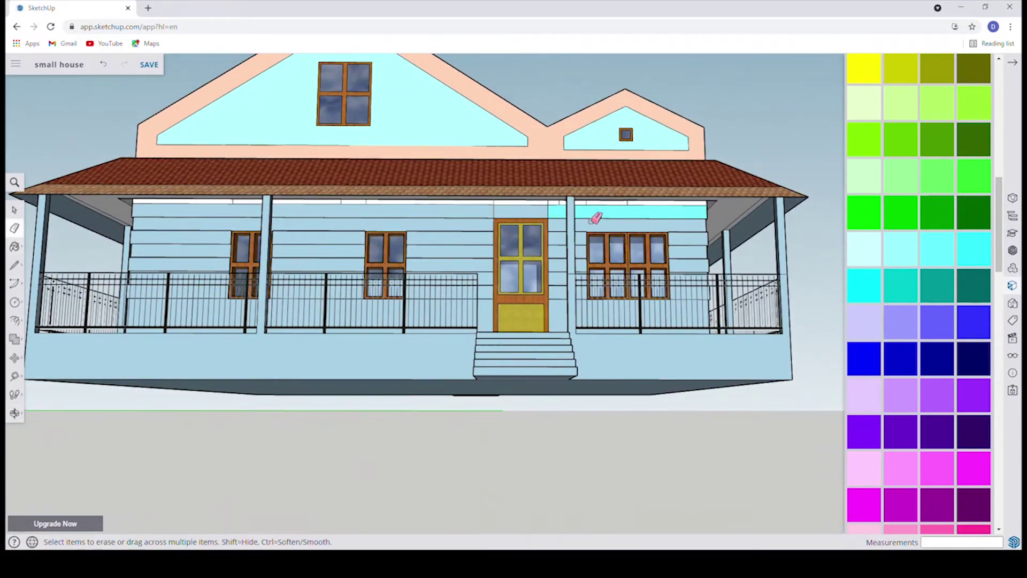
scroll(535, 219, up, 3)
click(522, 222)
click(876, 246)
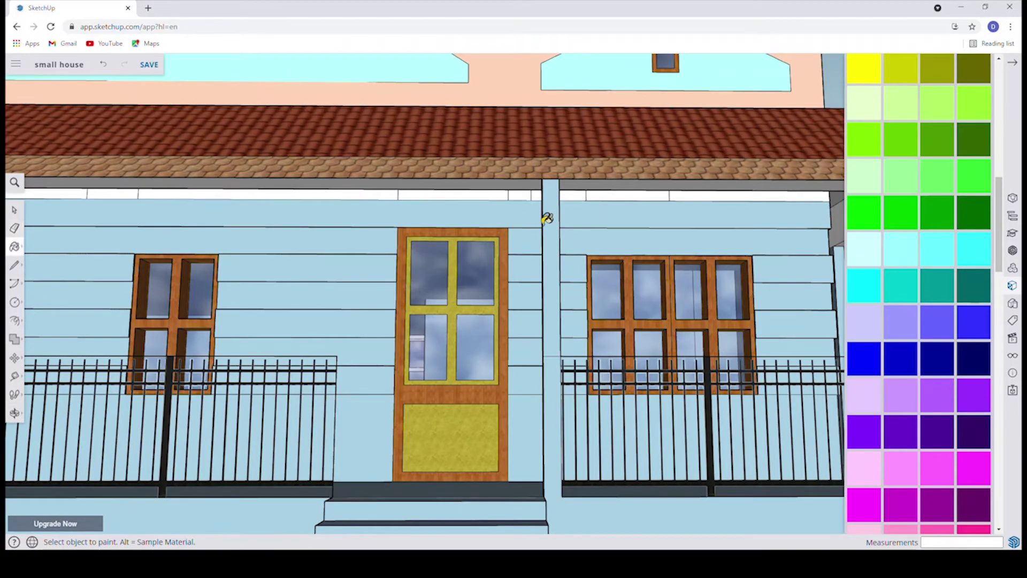
click(540, 216)
Paint cyan strips above the left windows and the lower strips left of the door.
scroll(557, 262, down, 4)
scroll(544, 271, down, 2)
click(404, 271)
click(214, 264)
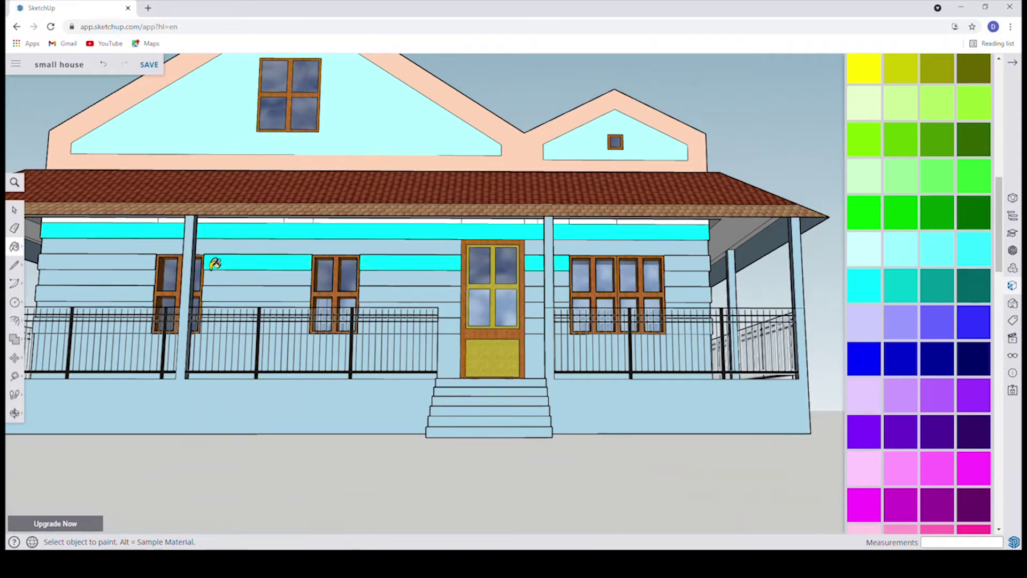
click(134, 265)
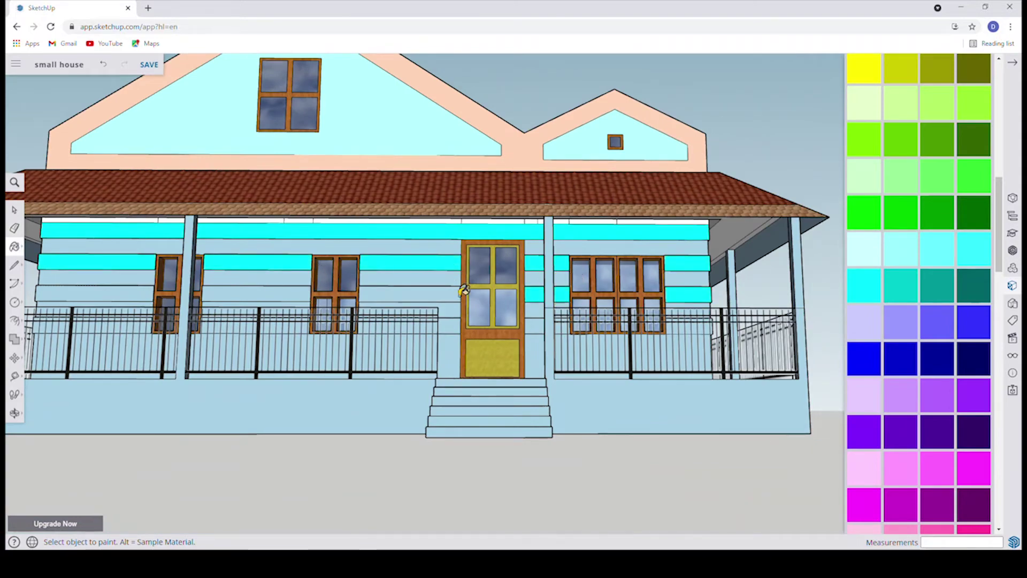
click(407, 293)
click(248, 294)
click(103, 295)
Paint the third cyan stripe left of the door across the wall.
scroll(360, 300, down, 2)
middle_drag(360, 300, 414, 389)
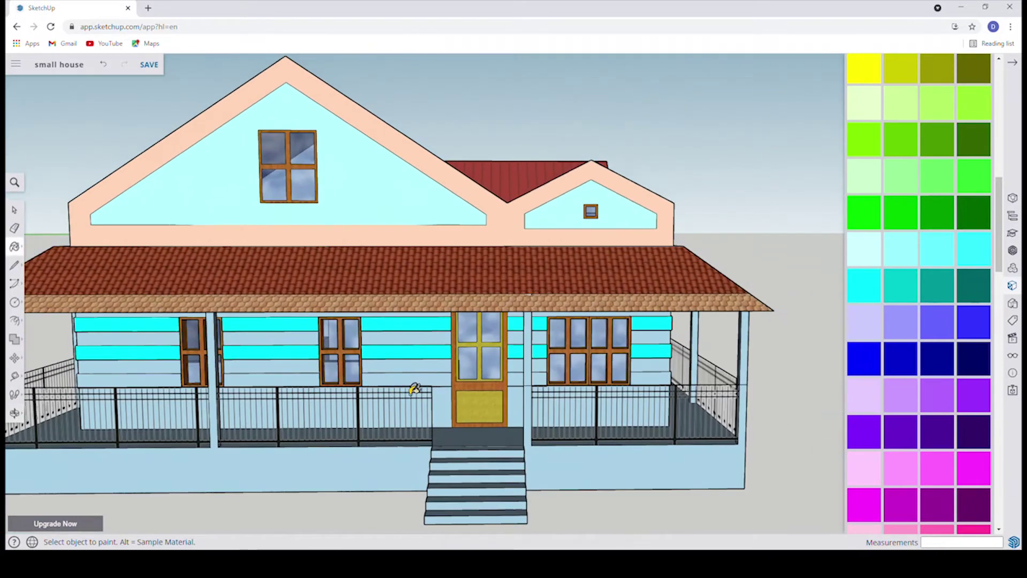
click(412, 381)
click(276, 378)
click(133, 380)
Paint the strips right of the middle window and on the rightmost wall section cyan.
mouse_move(637, 388)
middle_down()
mouse_move(356, 317)
mouse_move(395, 214)
middle_up()
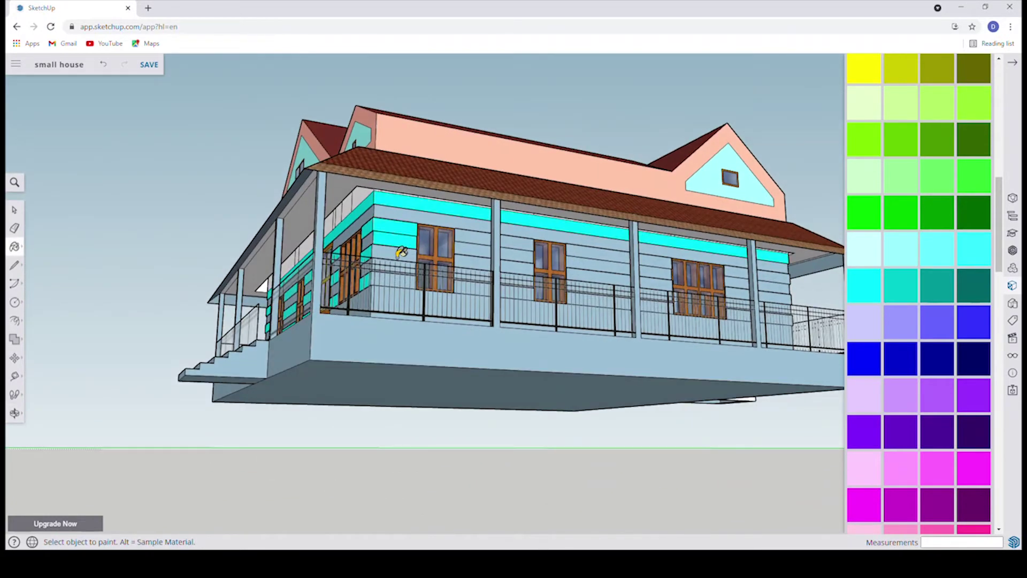
middle_drag(397, 261, 471, 348)
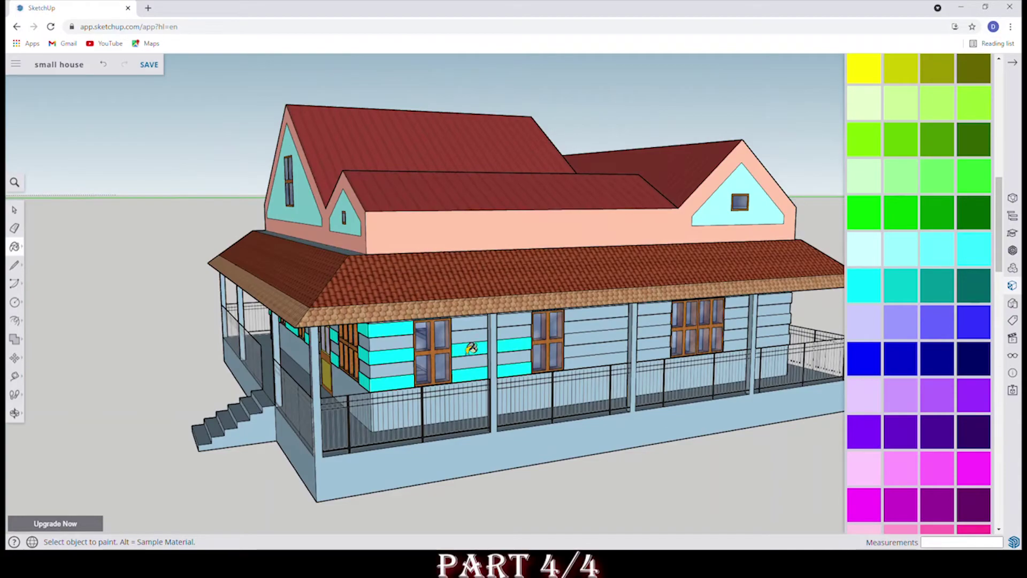
middle_drag(551, 353, 509, 291)
click(532, 287)
click(533, 310)
mouse_move(505, 335)
middle_down()
mouse_move(525, 390)
mouse_move(545, 313)
mouse_move(660, 239)
mouse_move(656, 408)
mouse_move(379, 250)
mouse_move(381, 412)
mouse_move(583, 316)
mouse_move(515, 278)
middle_up()
click(530, 381)
click(660, 240)
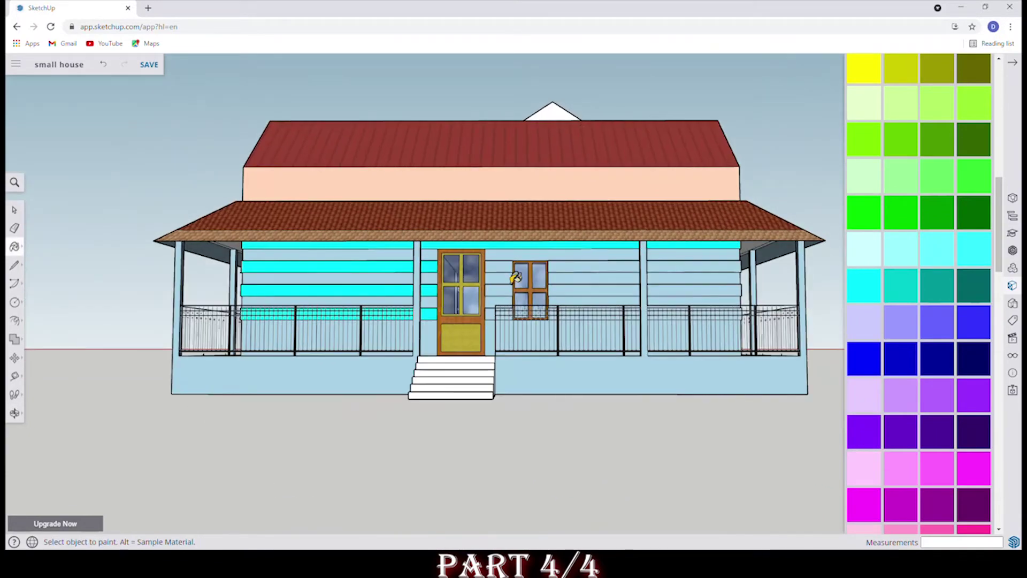
click(588, 275)
Paint the side wall strip and the lower strip behind the railing cyan.
mouse_move(583, 294)
middle_down()
mouse_move(589, 390)
mouse_move(412, 224)
middle_up()
click(589, 390)
mouse_move(411, 264)
middle_down()
mouse_move(414, 332)
mouse_move(419, 232)
mouse_move(424, 356)
middle_up()
click(424, 356)
middle_drag(566, 307, 542, 261)
mouse_move(581, 294)
middle_down()
mouse_move(577, 354)
mouse_move(573, 293)
mouse_move(568, 329)
mouse_move(394, 204)
mouse_move(562, 379)
middle_up()
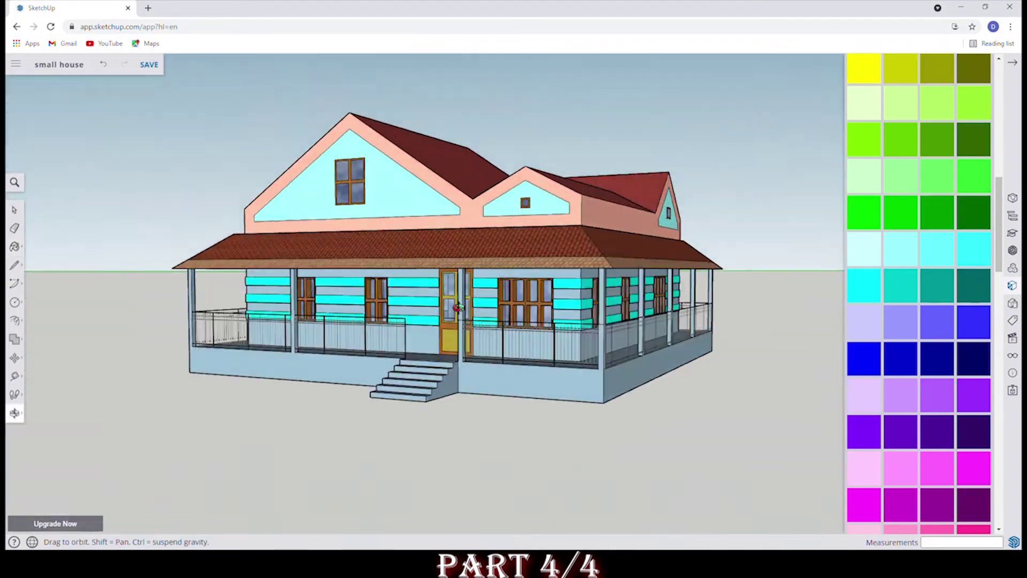
scroll(562, 378, up, 3)
scroll(869, 373, down, 1)
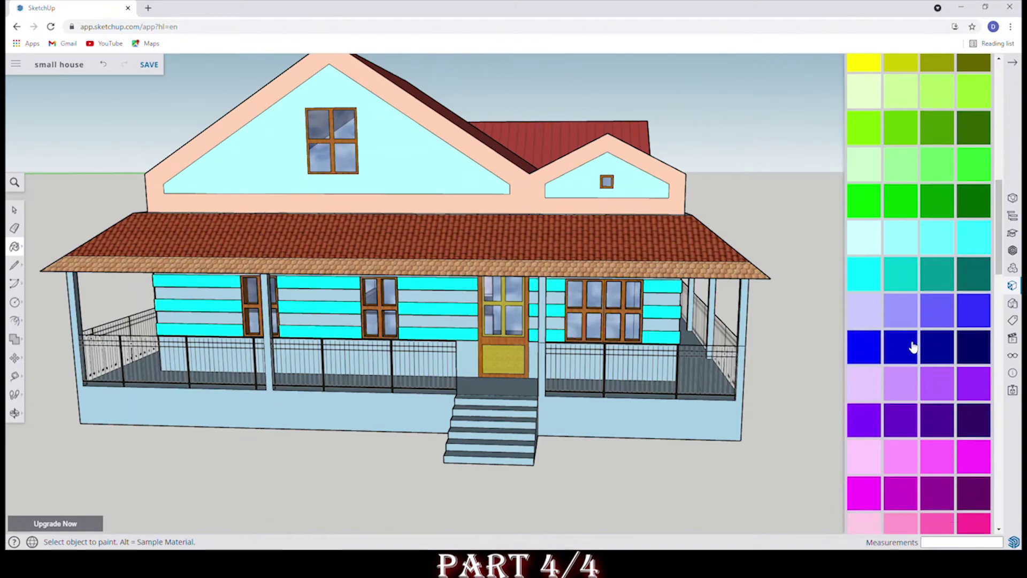
Paint the lower porch walls and the face beside the door pale yellow, after trying pink and coral.
scroll(913, 344, down, 5)
scroll(931, 356, up, 6)
scroll(936, 409, up, 5)
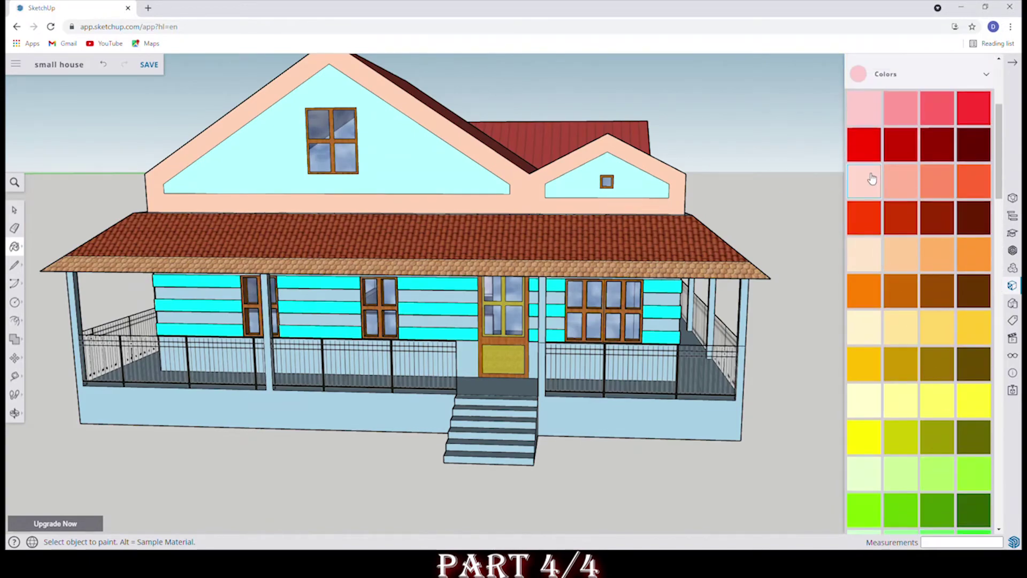
scroll(477, 369, up, 3)
click(463, 353)
click(572, 356)
scroll(948, 226, up, 2)
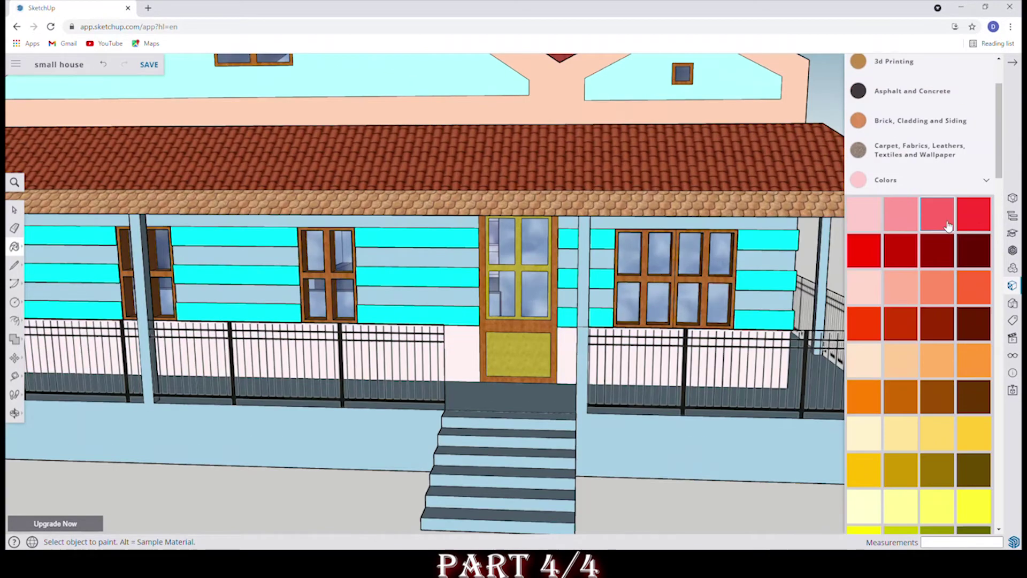
click(468, 362)
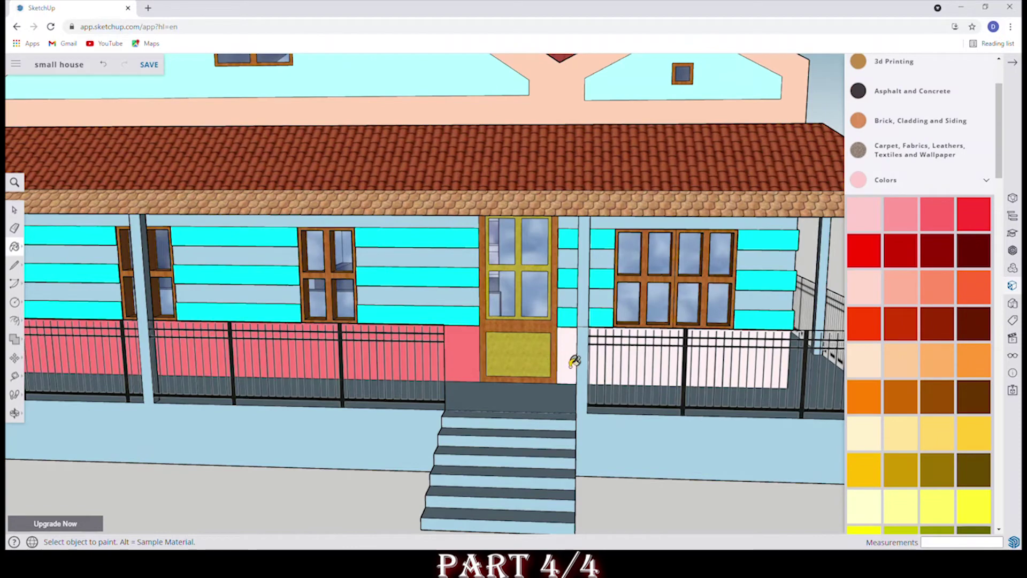
click(927, 433)
click(531, 363)
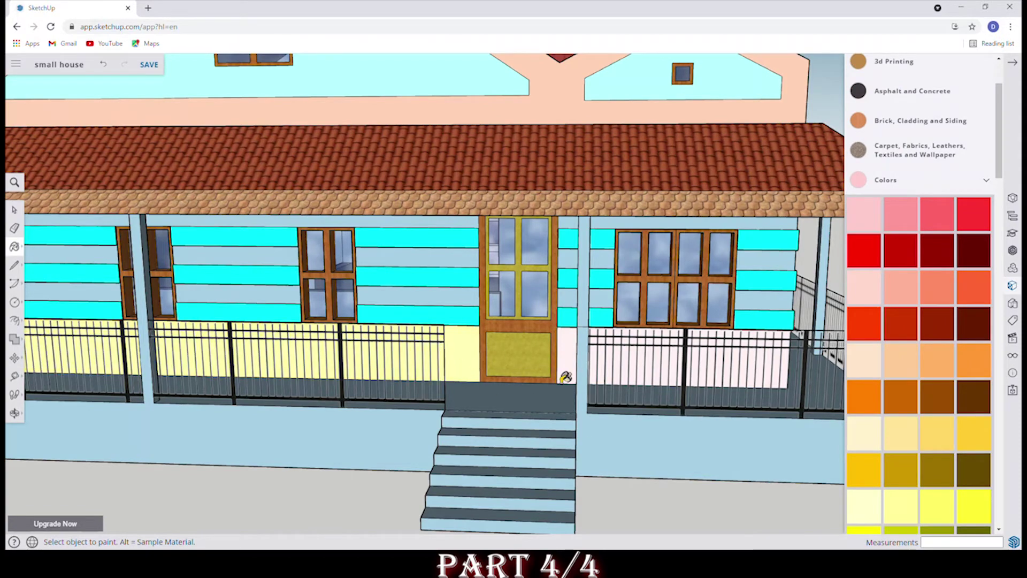
scroll(565, 377, down, 5)
Orbit around the house to review the cyan and pale-yellow striped walls.
mouse_move(566, 377)
middle_down()
mouse_move(458, 423)
mouse_move(460, 411)
middle_up()
mouse_move(404, 386)
middle_down()
mouse_move(592, 440)
mouse_move(560, 426)
middle_up()
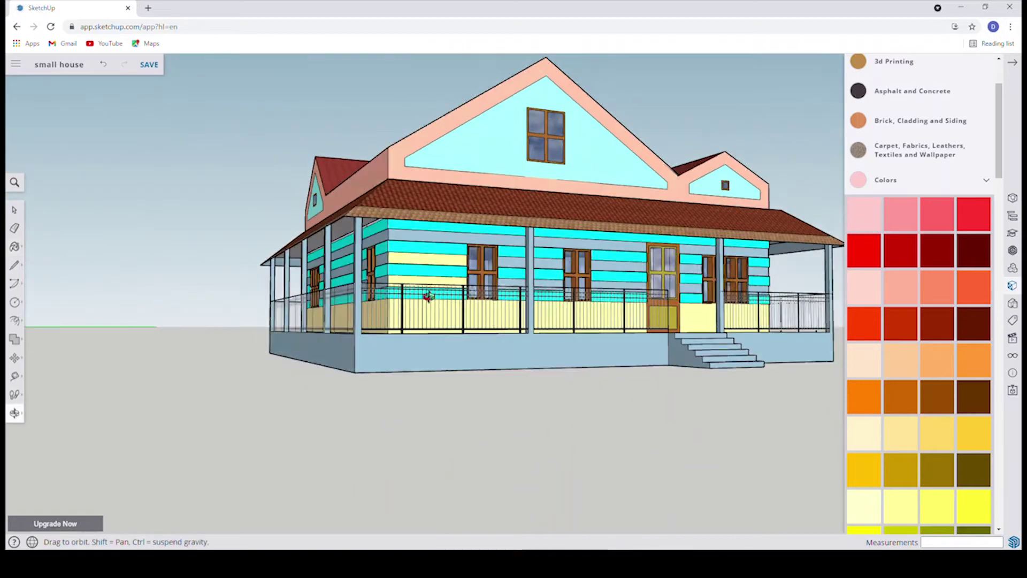
middle_drag(418, 374, 373, 374)
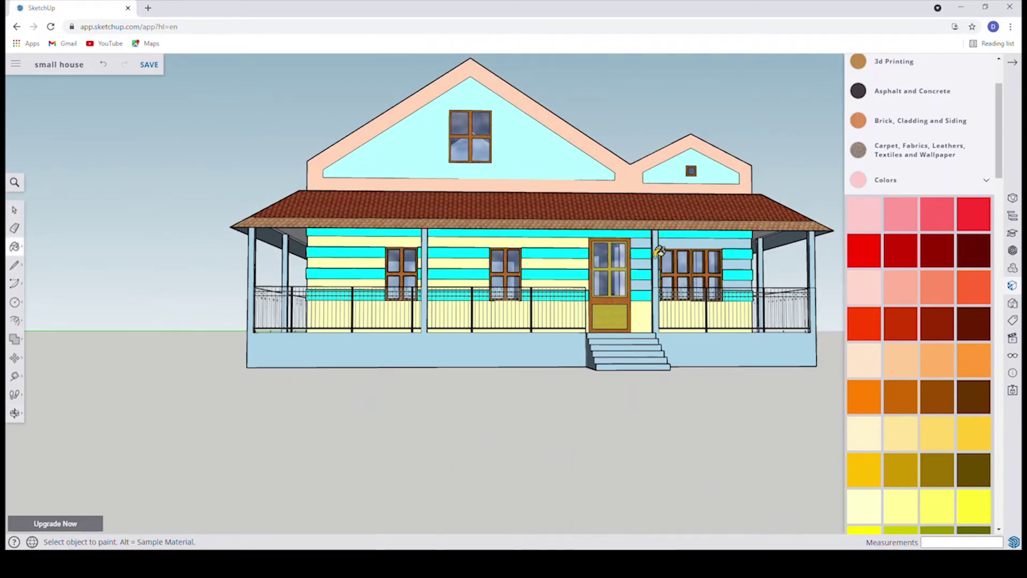
middle_drag(649, 276, 465, 267)
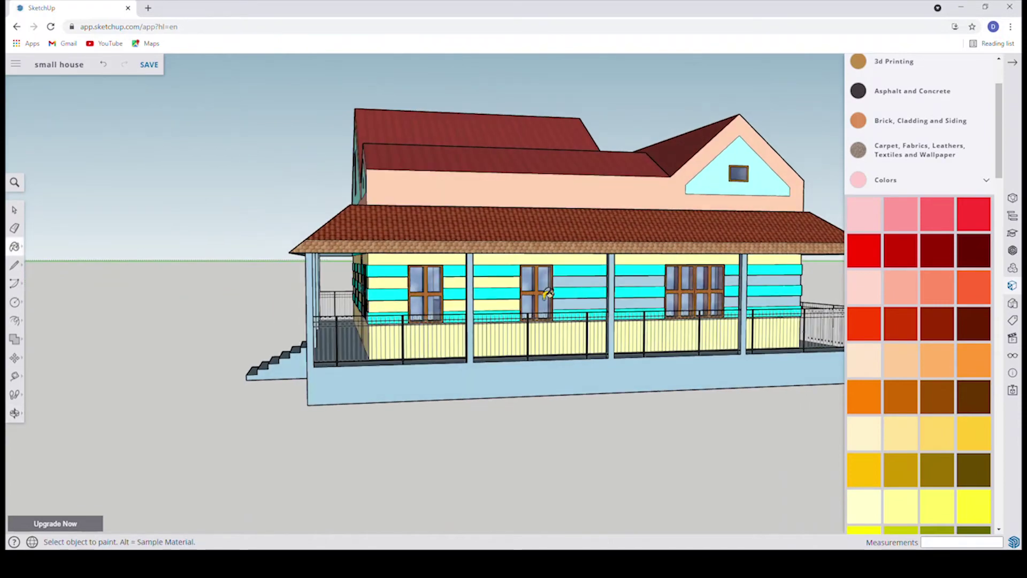
middle_drag(579, 313, 480, 323)
mouse_move(600, 321)
middle_down()
mouse_move(557, 265)
mouse_move(470, 291)
mouse_move(601, 248)
middle_up()
mouse_move(604, 292)
middle_down()
mouse_move(620, 264)
mouse_move(637, 319)
mouse_move(438, 265)
middle_up()
mouse_move(446, 307)
middle_down()
mouse_move(436, 269)
mouse_move(647, 289)
mouse_move(667, 354)
middle_up()
scroll(648, 292, down, 3)
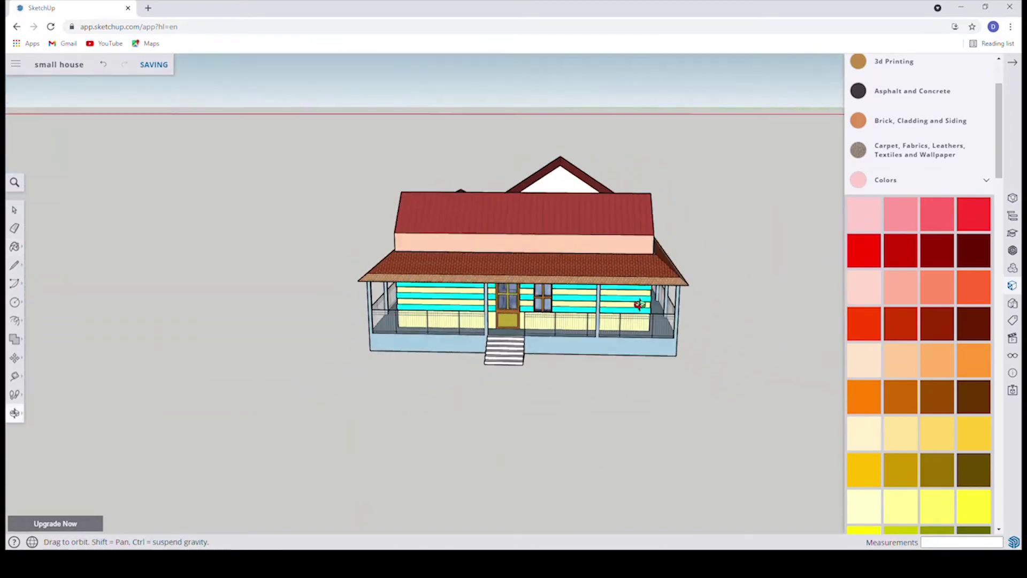
Try brick on the foundation, then undo it.
key(b)
click(922, 228)
click(578, 357)
mouse_move(801, 319)
middle_down()
mouse_move(521, 326)
mouse_move(526, 378)
middle_up()
key(ctrl+z)
middle_drag(381, 375, 669, 316)
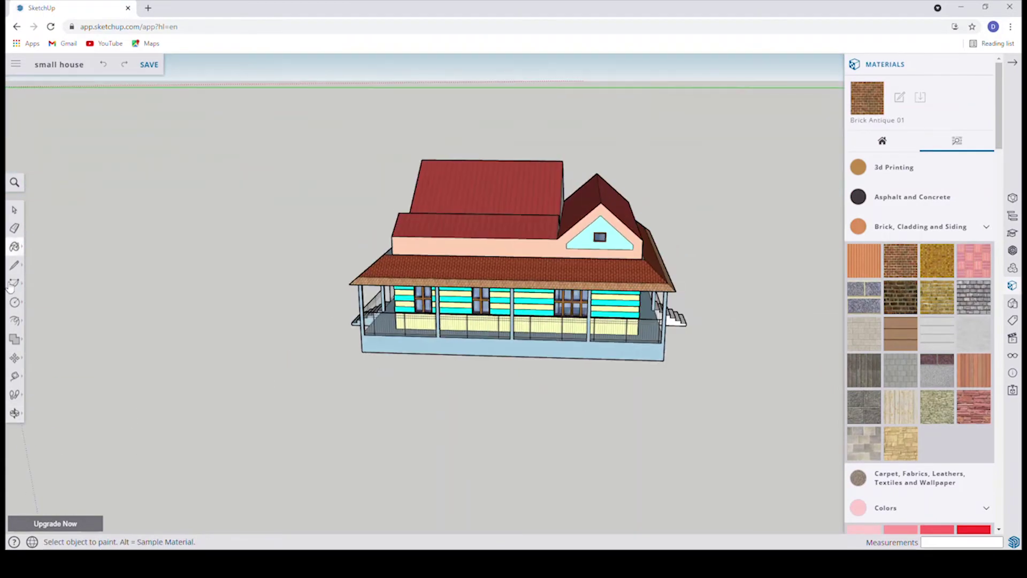
Draw an edge from the left porch base corner.
key(l)
scroll(308, 356, up, 3)
scroll(427, 334, up, 3)
scroll(413, 336, up, 3)
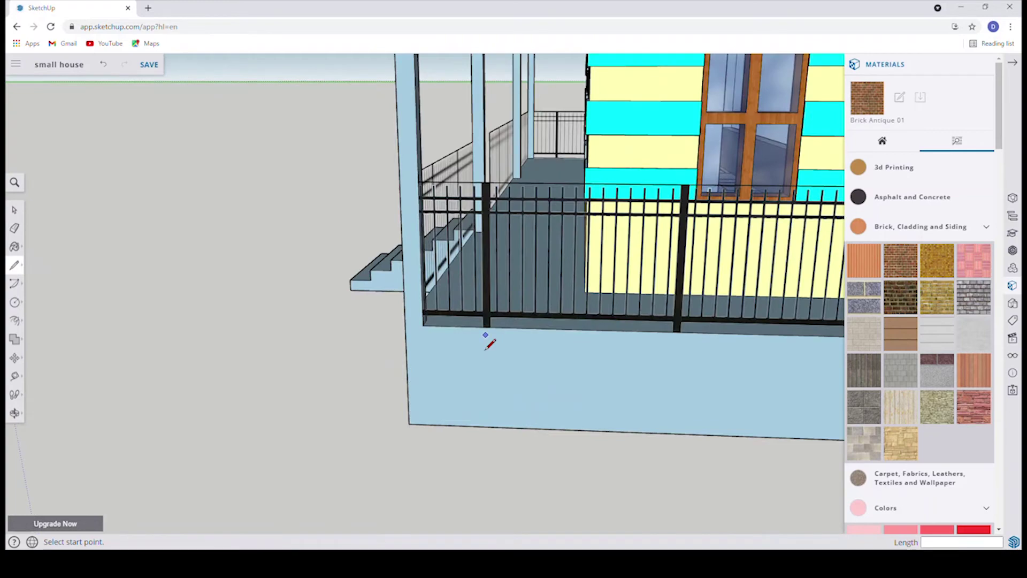
scroll(385, 363, down, 5)
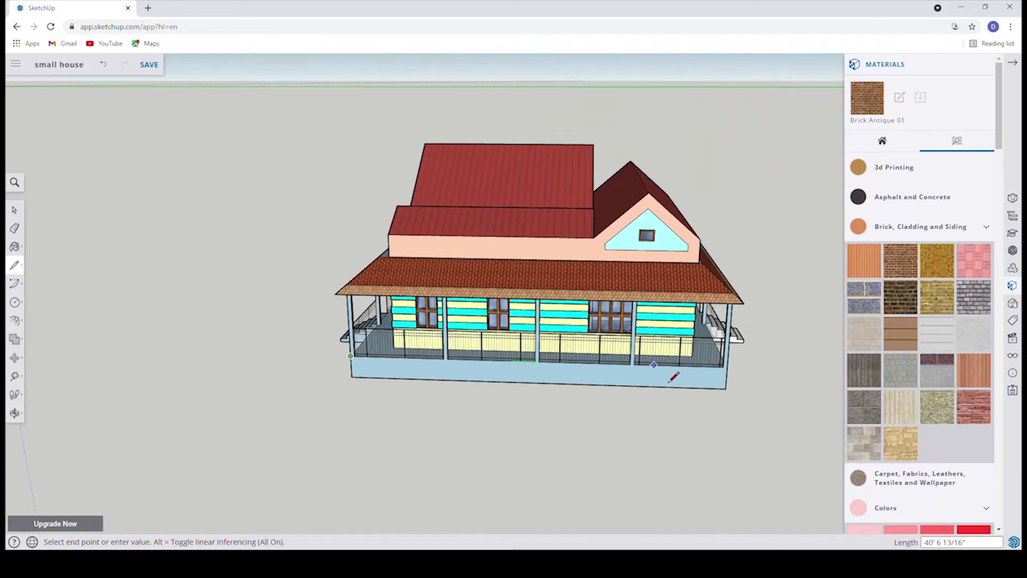
scroll(735, 374, up, 3)
scroll(706, 367, down, 2)
scroll(562, 403, down, 1)
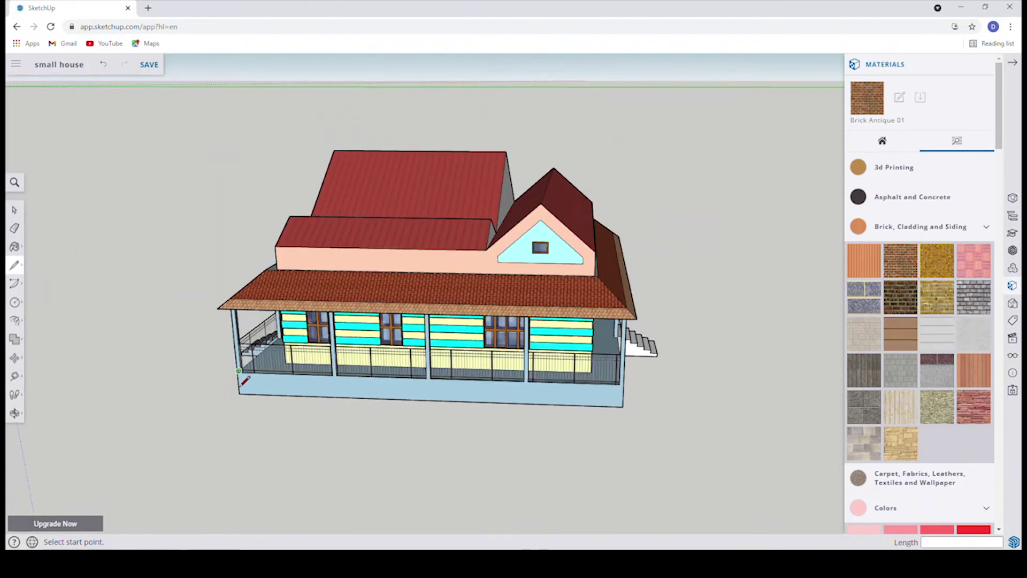
scroll(240, 386, up, 4)
click(240, 387)
scroll(119, 401, down, 3)
scroll(481, 394, up, 3)
scroll(494, 349, up, 2)
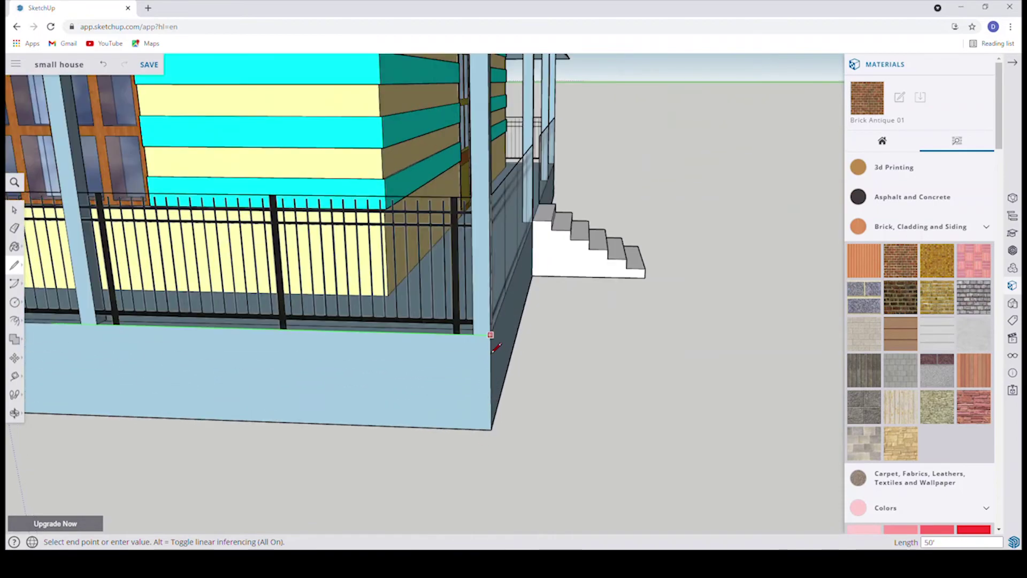
scroll(548, 390, down, 3)
scroll(548, 390, down, 2)
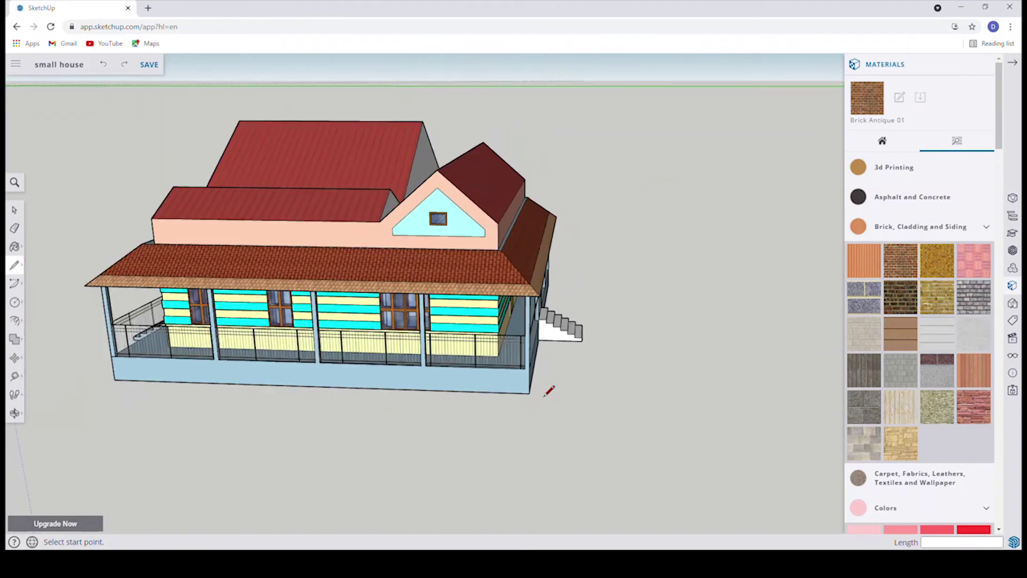
scroll(275, 374, up, 2)
scroll(284, 420, up, 1)
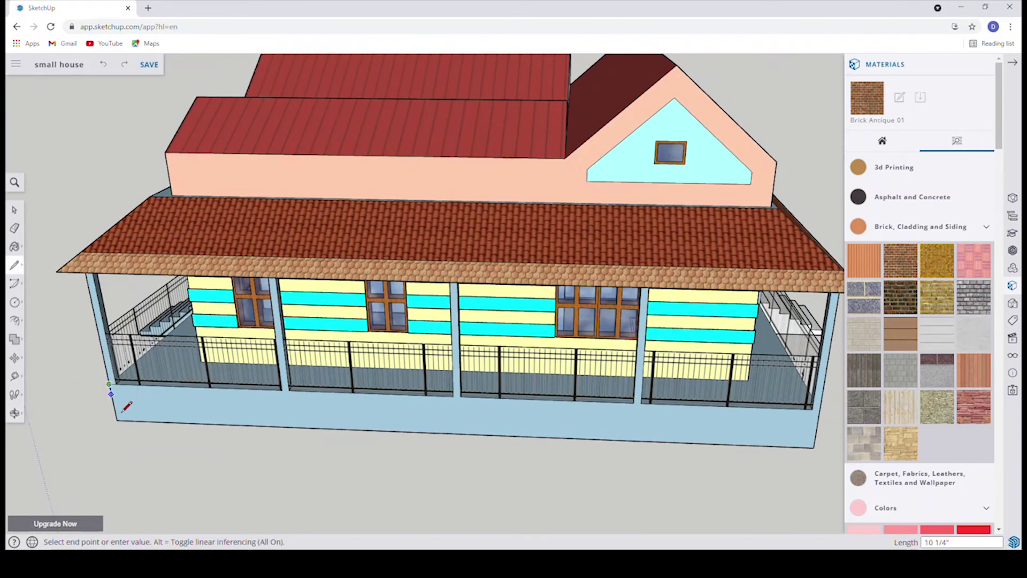
Draw an edge at the right porch base corner, then orbit to a straight front view.
middle_drag(112, 398, 424, 412)
scroll(425, 413, up, 5)
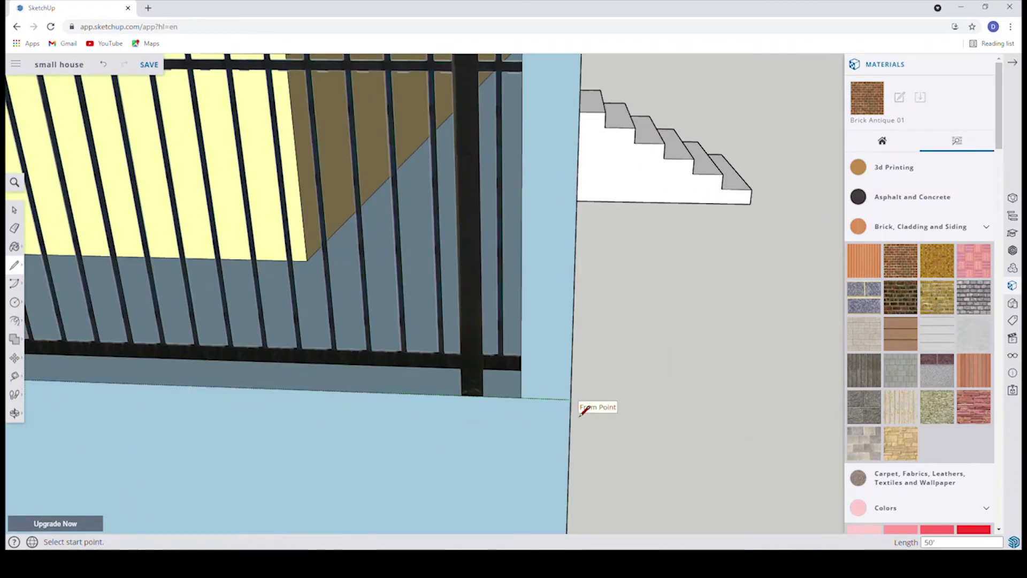
scroll(585, 411, down, 2)
click(381, 394)
scroll(344, 419, down, 4)
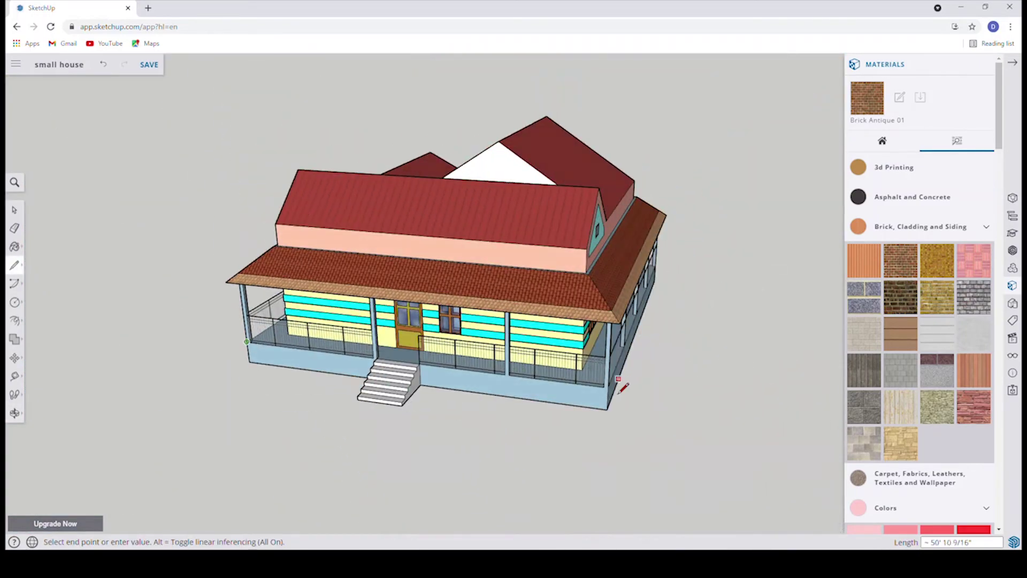
scroll(620, 390, up, 5)
scroll(413, 394, down, 2)
scroll(342, 408, up, 1)
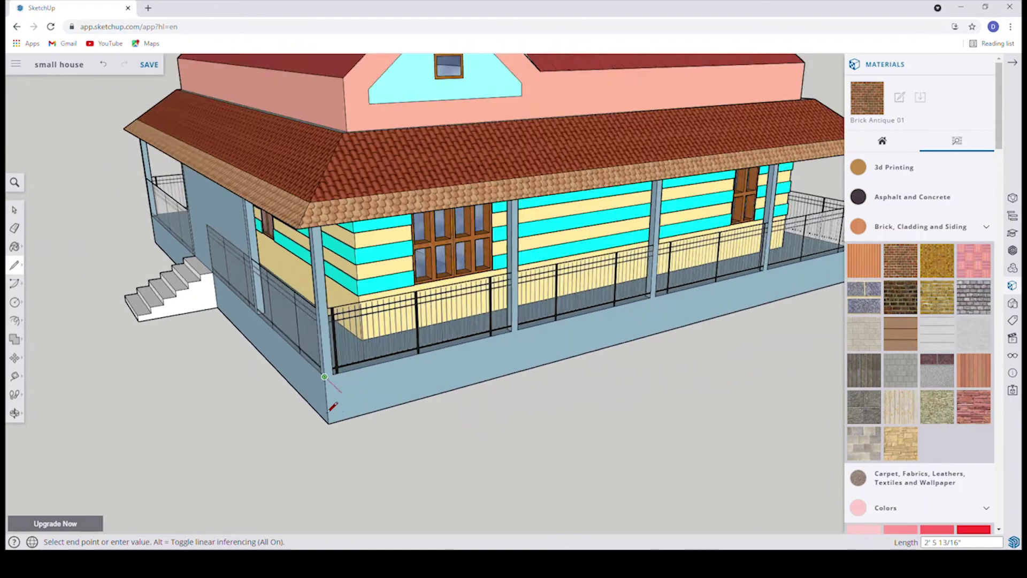
middle_drag(344, 407, 412, 362)
scroll(412, 362, down, 4)
scroll(477, 349, up, 5)
scroll(535, 395, up, 1)
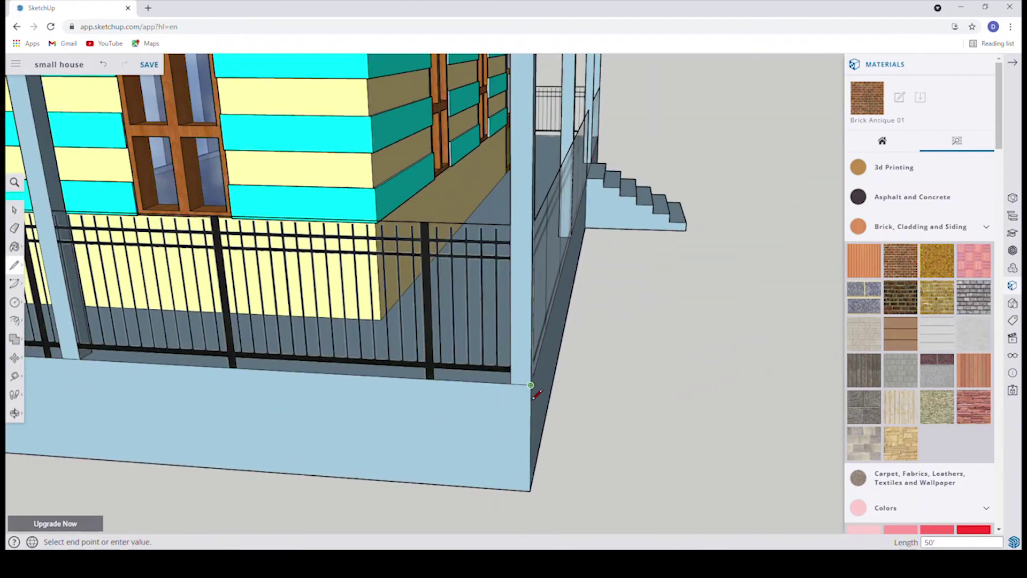
scroll(535, 395, down, 3)
middle_drag(286, 390, 700, 314)
scroll(700, 314, up, 4)
middle_drag(643, 345, 741, 349)
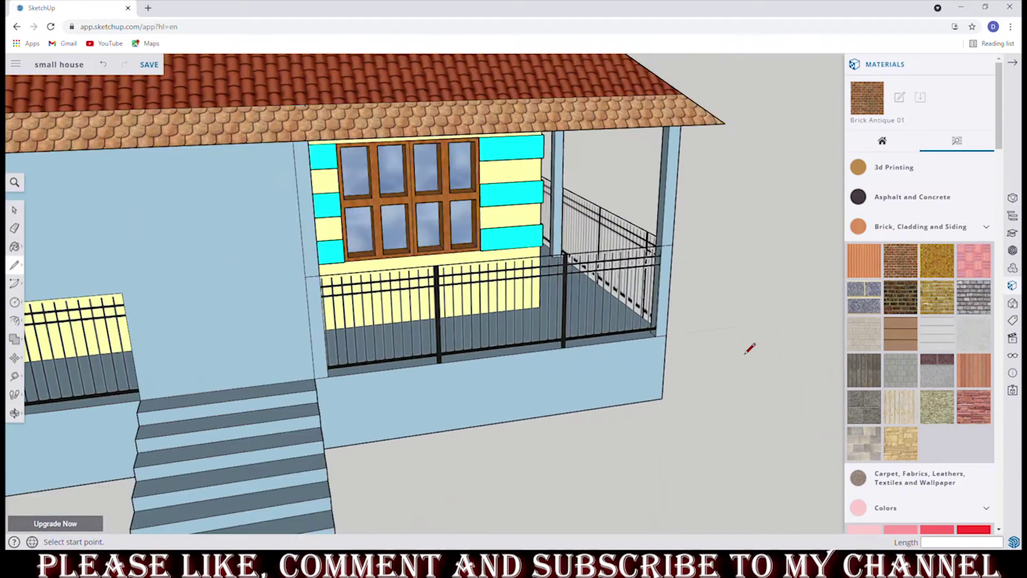
scroll(741, 349, down, 5)
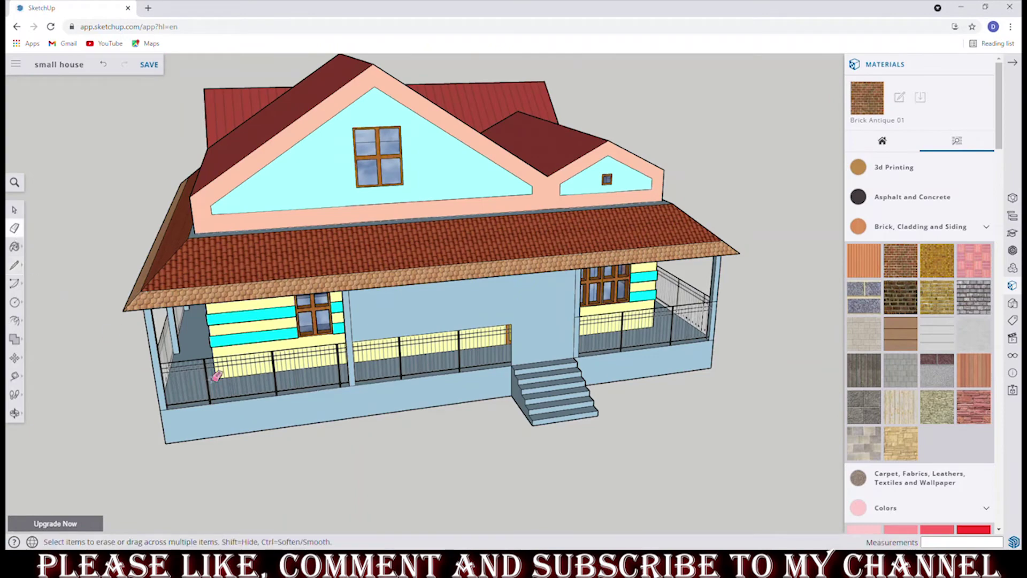
scroll(472, 320, down, 3)
middle_drag(472, 321, 996, 429)
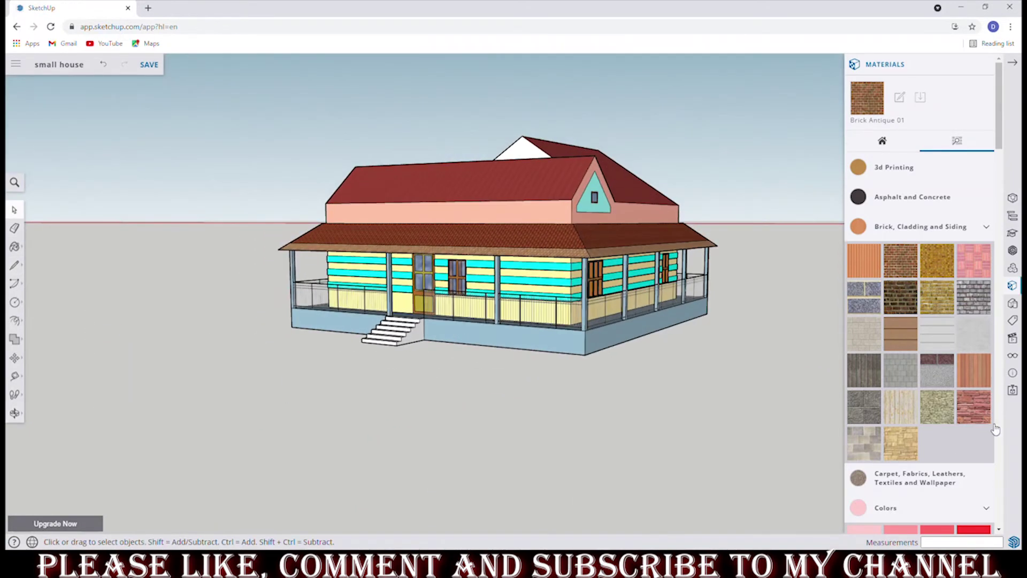
Paint the front and left foundation faces with brick.
click(908, 269)
click(568, 352)
mouse_move(273, 325)
middle_down()
mouse_move(541, 386)
mouse_move(653, 368)
middle_up()
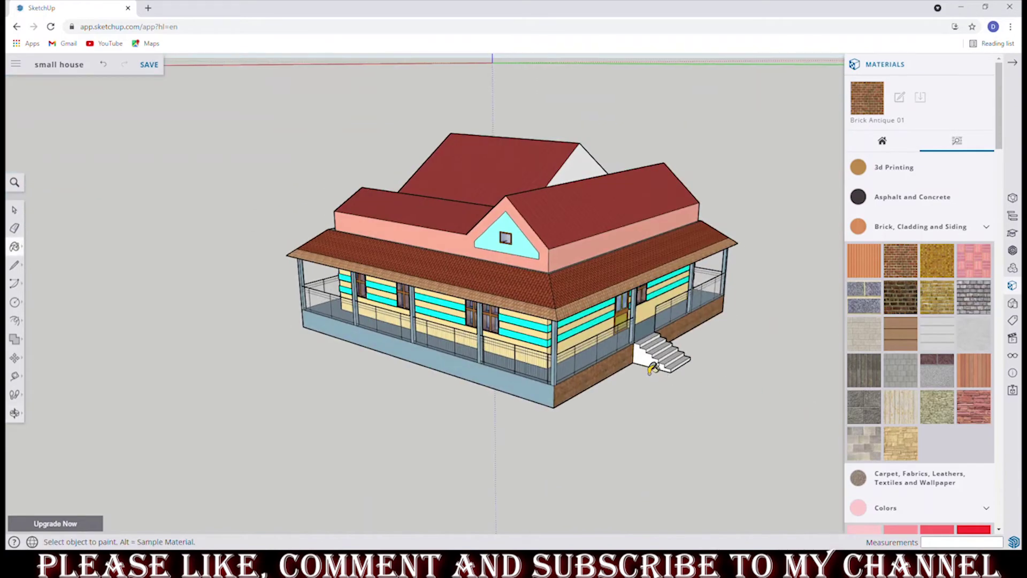
mouse_move(710, 381)
middle_down()
mouse_move(480, 399)
mouse_move(335, 394)
mouse_move(359, 414)
mouse_move(647, 395)
mouse_move(381, 404)
mouse_move(693, 440)
mouse_move(693, 377)
mouse_move(321, 401)
mouse_move(502, 419)
middle_up()
scroll(525, 390, up, 3)
click(335, 395)
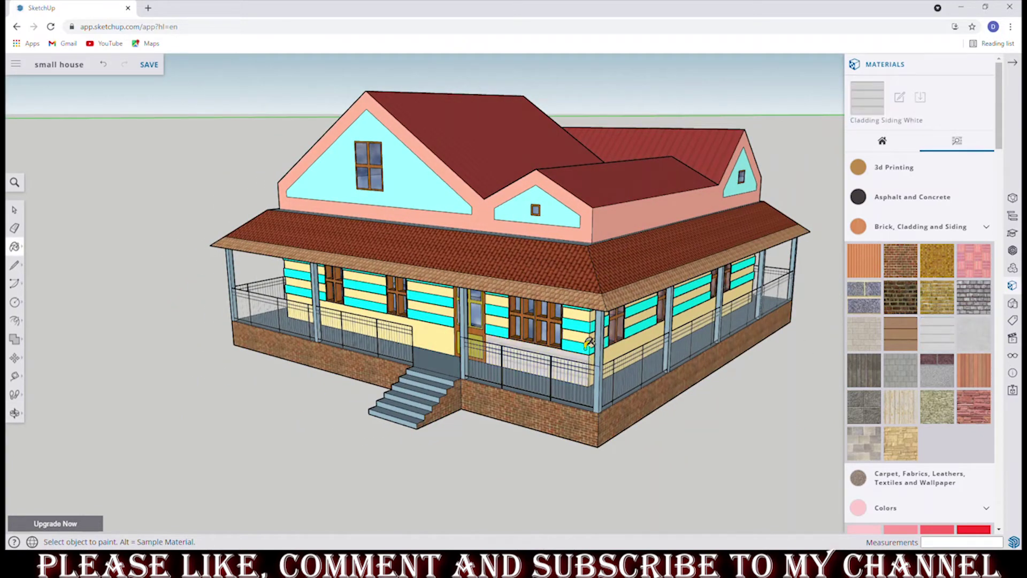
Try Beadboard on the porch roof, undo it to keep the red tile, and review.
mouse_move(612, 271)
middle_down()
mouse_move(756, 291)
mouse_move(804, 454)
middle_up()
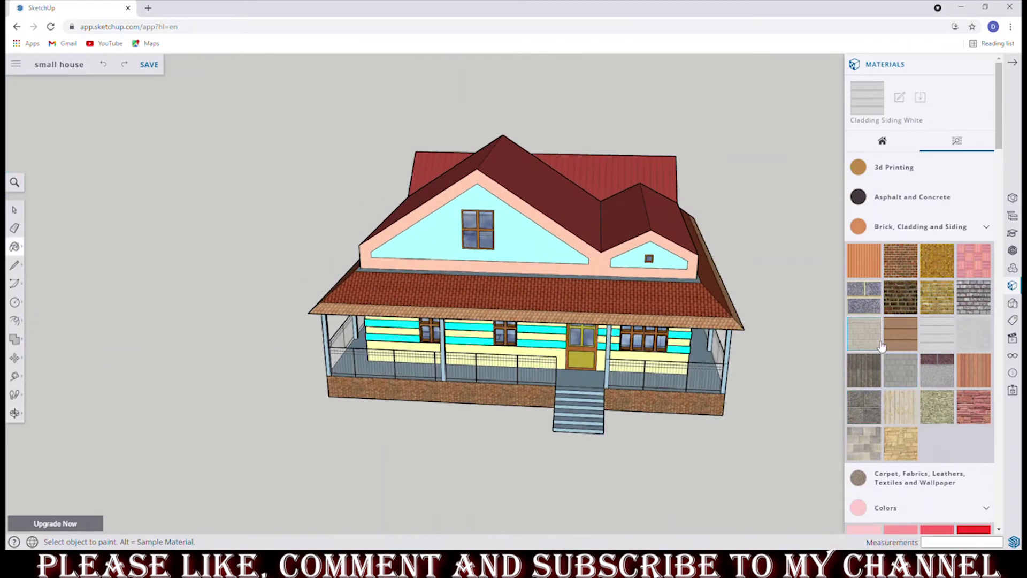
click(665, 309)
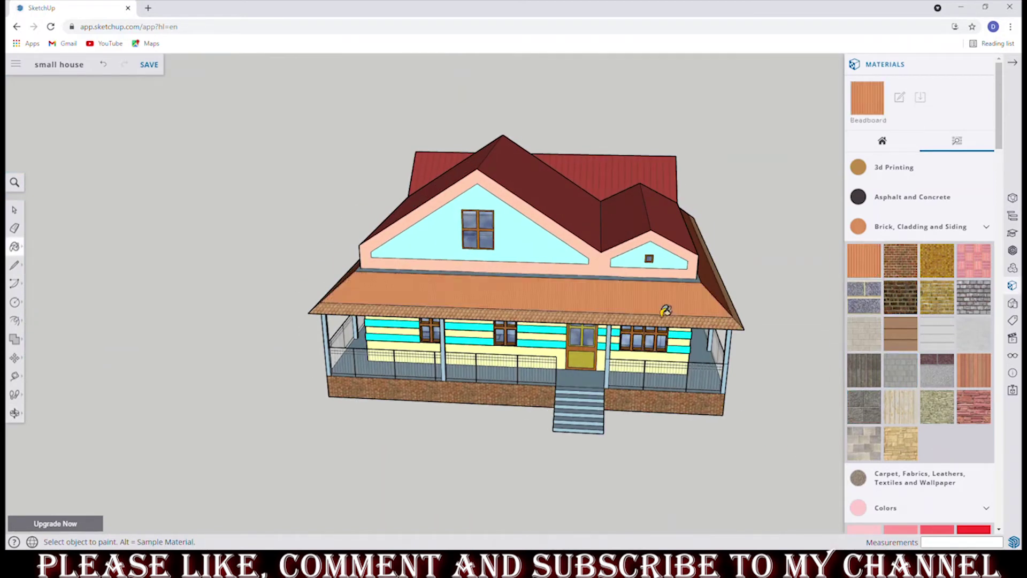
key(ctrl+z)
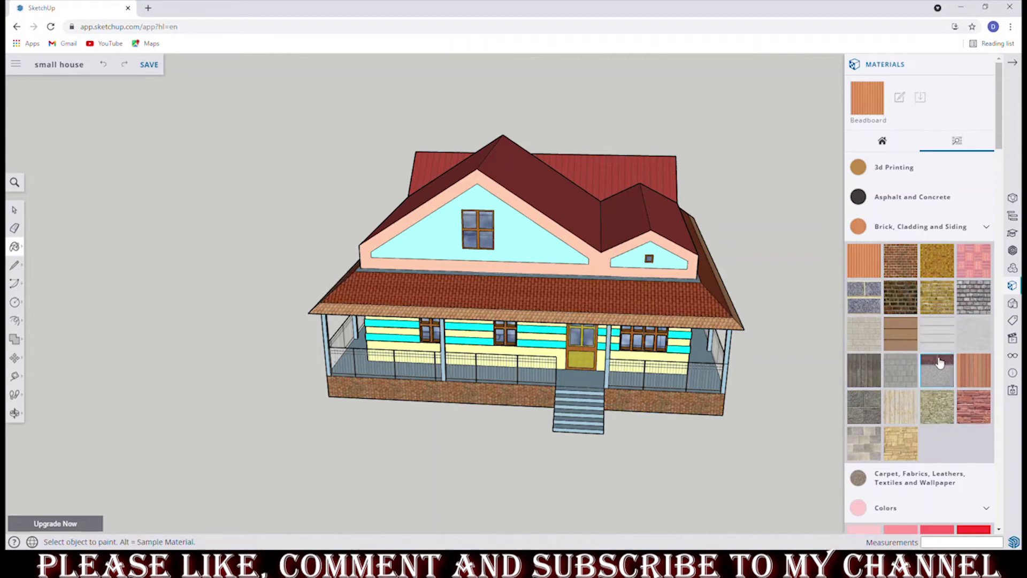
mouse_move(635, 396)
middle_down()
mouse_move(766, 428)
mouse_move(560, 386)
middle_up()
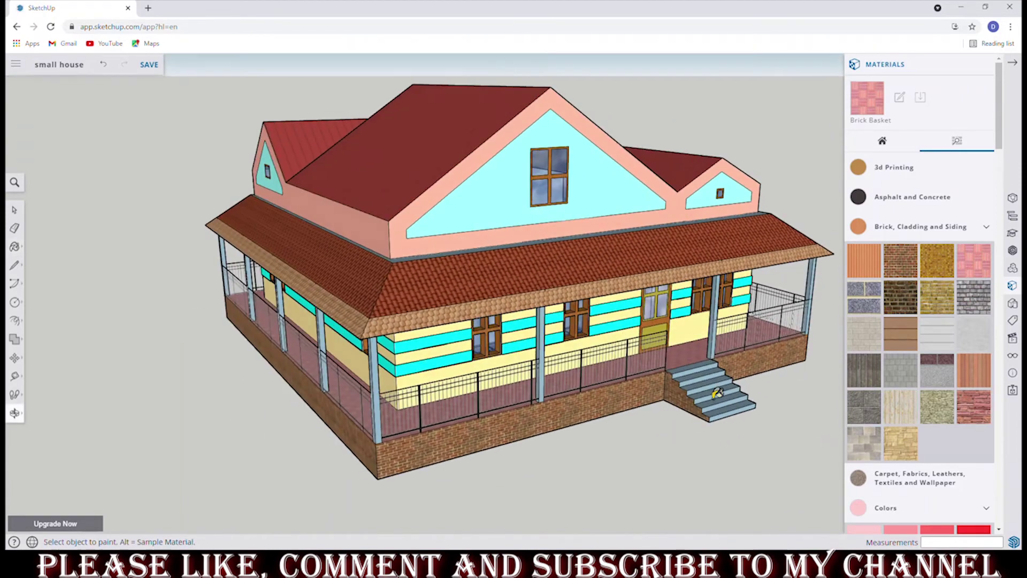
scroll(939, 363, down, 7)
scroll(938, 362, down, 8)
scroll(938, 362, down, 5)
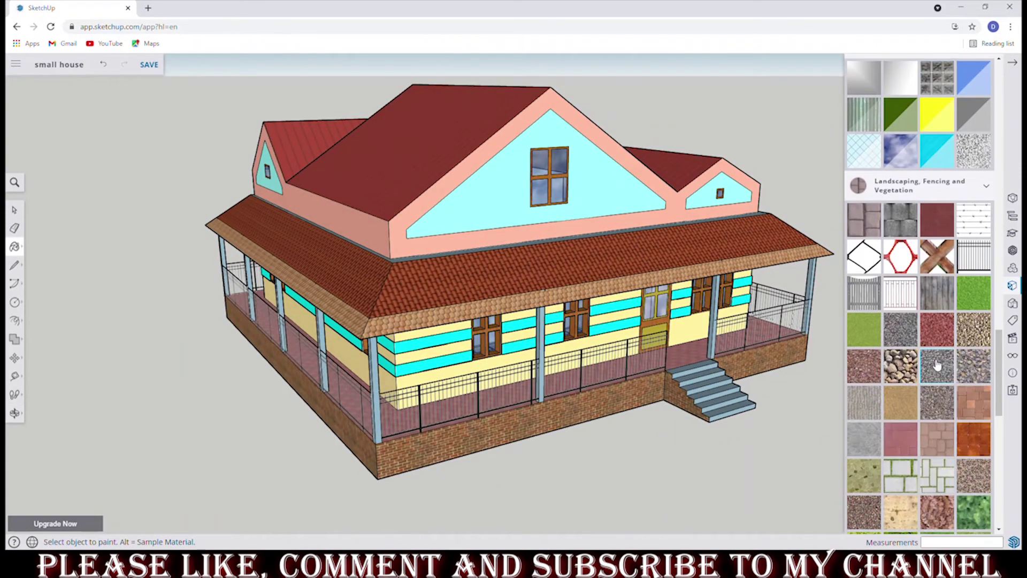
scroll(921, 321, down, 5)
scroll(873, 438, down, 1)
scroll(500, 315, up, 5)
Paint the porch pillar beside the door and a second porch pillar with wood.
mouse_move(500, 314)
middle_down()
mouse_move(440, 339)
mouse_move(168, 308)
middle_up()
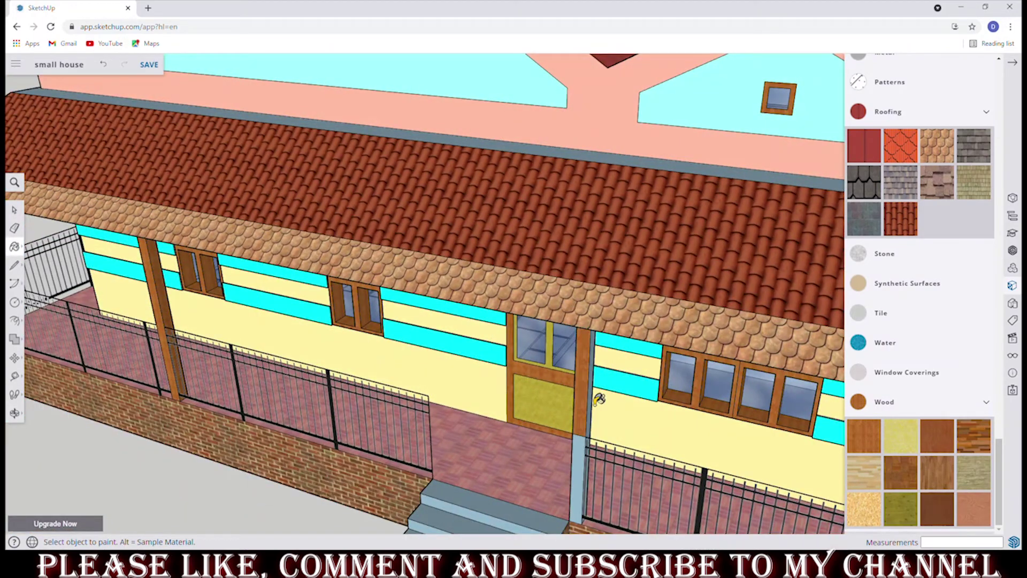
click(595, 438)
scroll(595, 437, down, 3)
mouse_move(595, 437)
middle_down()
mouse_move(577, 407)
mouse_move(589, 389)
middle_up()
scroll(578, 407, down, 2)
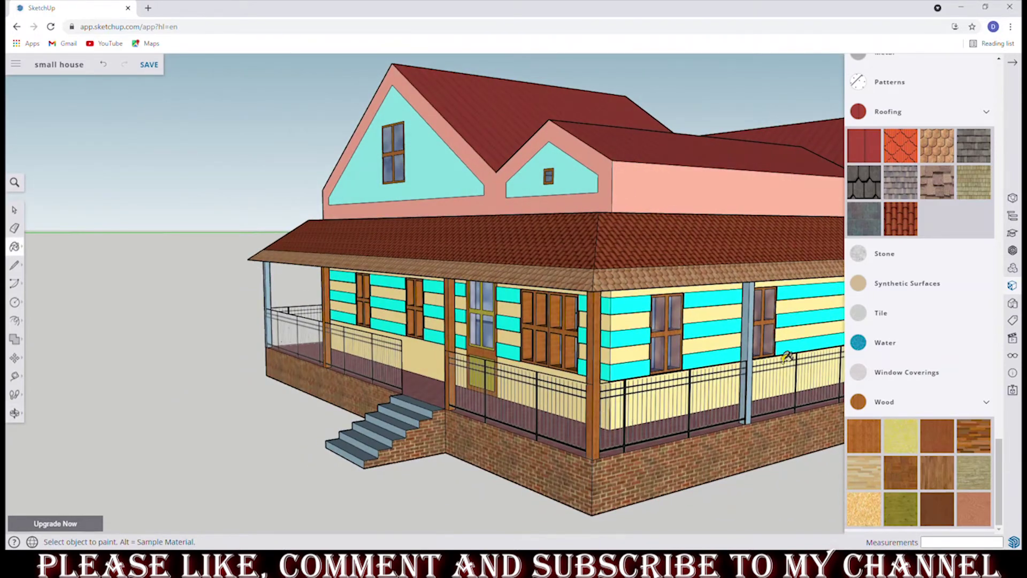
click(757, 338)
middle_drag(757, 339, 347, 395)
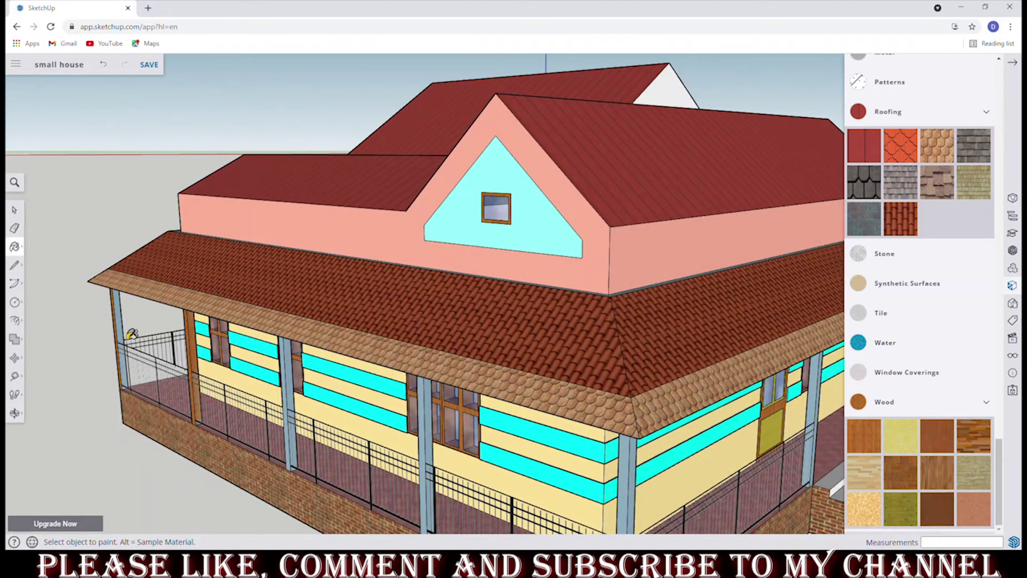
mouse_move(289, 377)
middle_down()
mouse_move(800, 396)
mouse_move(409, 389)
mouse_move(721, 431)
mouse_move(693, 471)
mouse_move(823, 445)
middle_up()
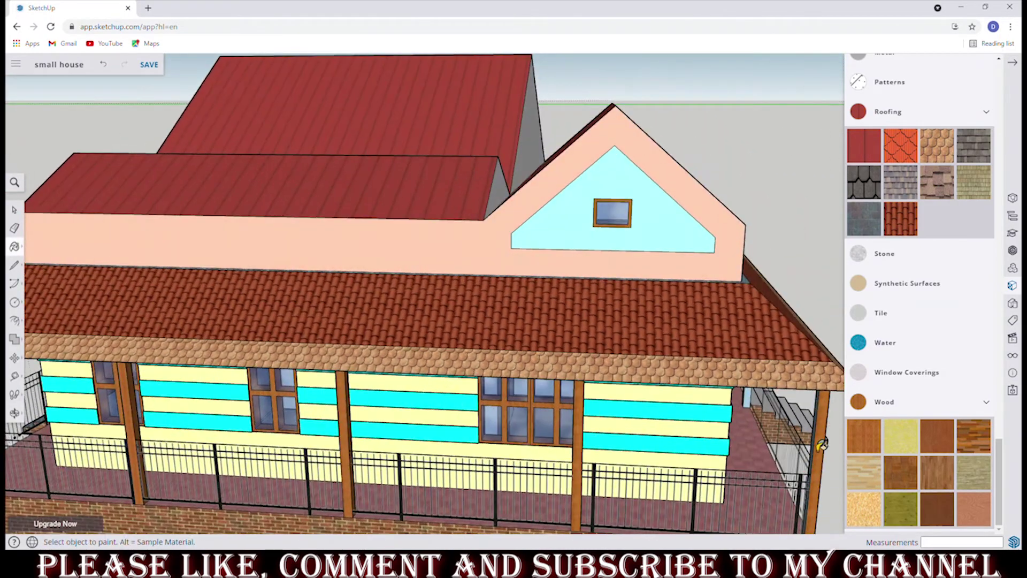
Orbit past the stairs and corners, then paint the blue-grey porch column with wood.
scroll(823, 439, up, 2)
scroll(822, 440, up, 2)
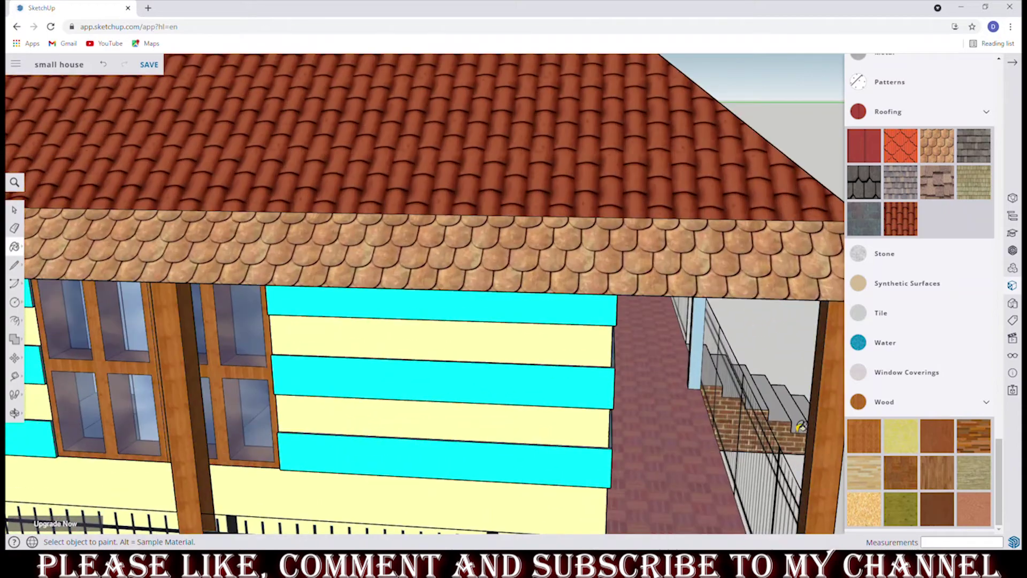
mouse_move(822, 440)
middle_down()
mouse_move(515, 355)
mouse_move(369, 343)
middle_up()
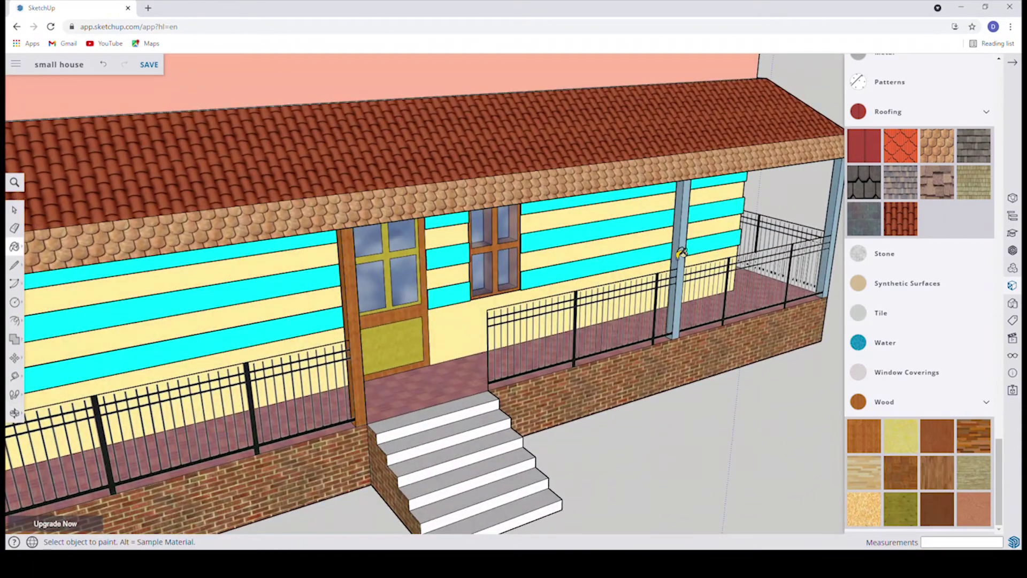
mouse_move(834, 229)
middle_down()
mouse_move(684, 328)
mouse_move(99, 261)
middle_up()
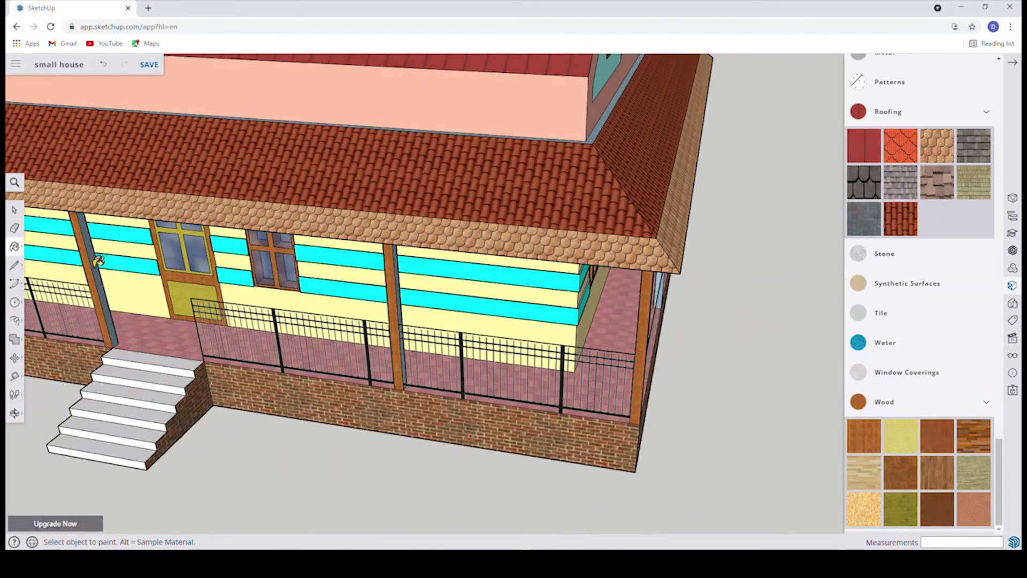
middle_drag(404, 292, 421, 304)
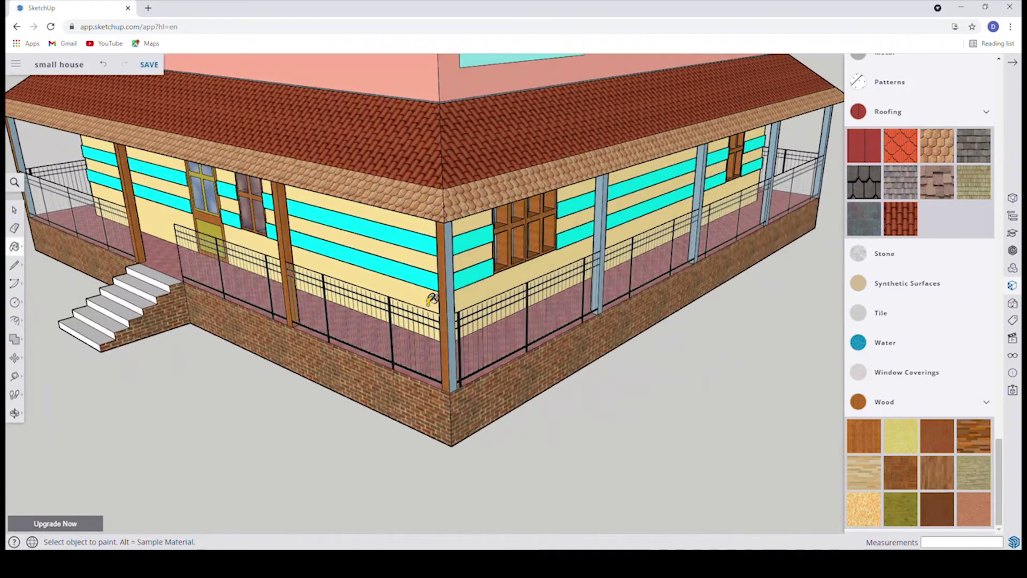
scroll(611, 249, up, 3)
scroll(614, 232, up, 3)
scroll(619, 236, down, 3)
middle_drag(730, 195, 266, 189)
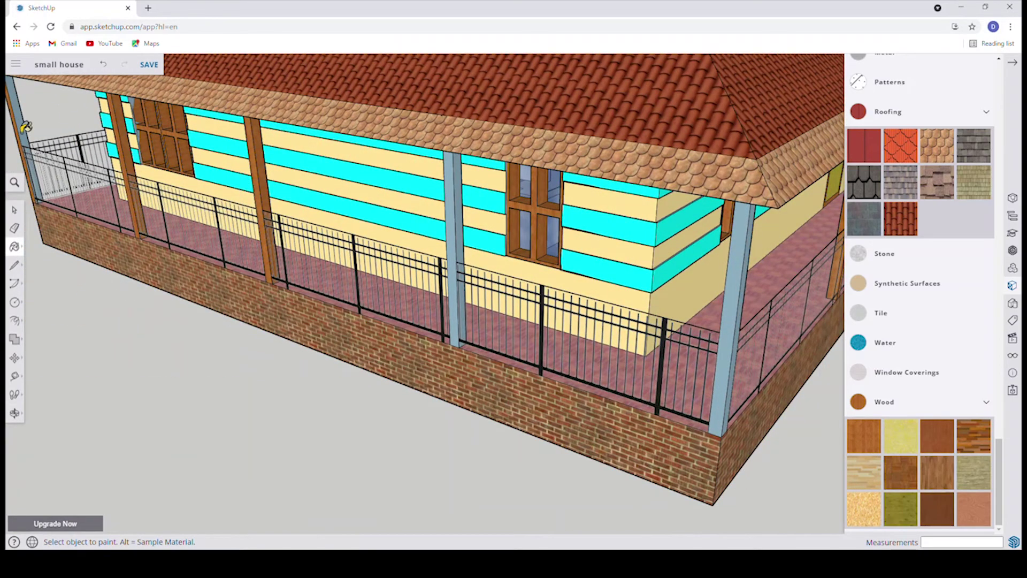
click(458, 214)
mouse_move(458, 213)
middle_down()
mouse_move(731, 214)
mouse_move(520, 259)
mouse_move(880, 242)
middle_up()
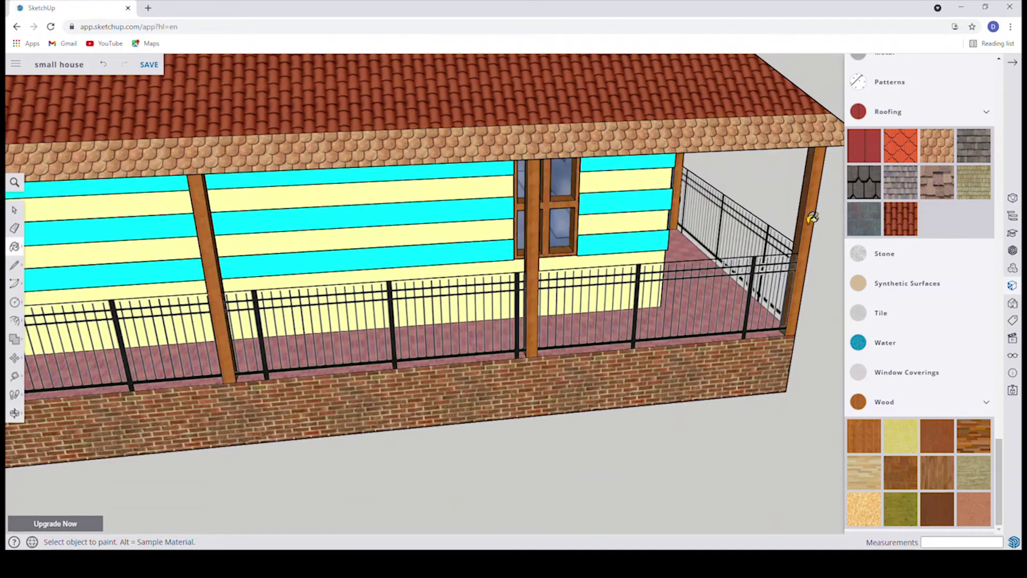
middle_drag(813, 218, 319, 247)
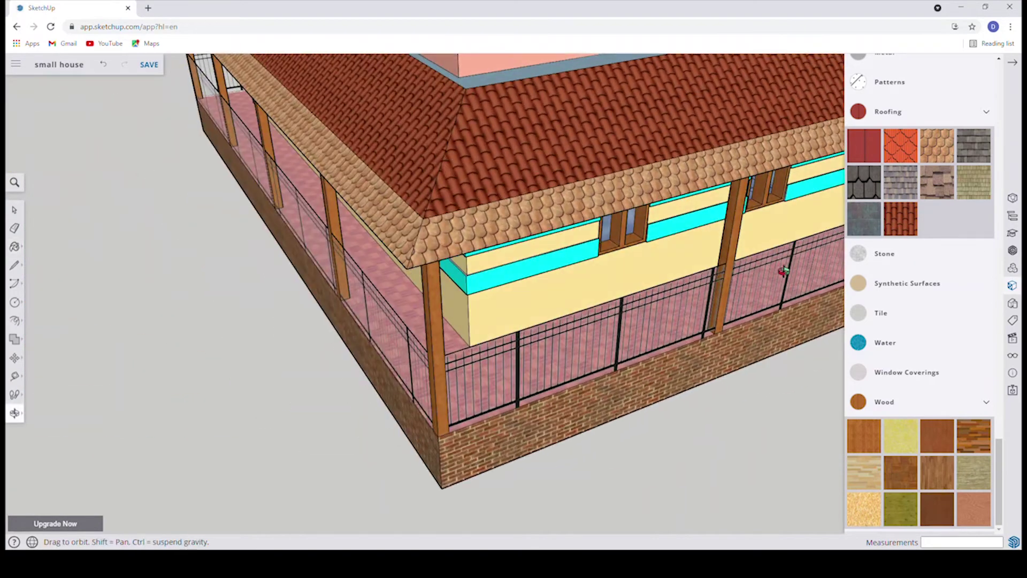
mouse_move(491, 250)
middle_down()
mouse_move(232, 172)
mouse_move(179, 227)
mouse_move(143, 241)
middle_up()
scroll(231, 172, up, 5)
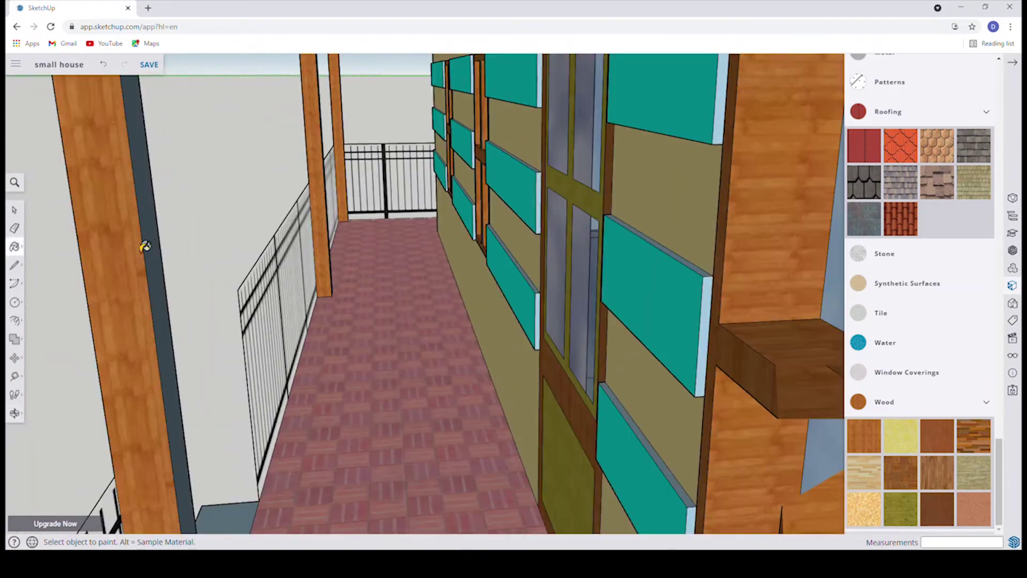
Inspect the porch post, striped wall and porch walkway up close.
middle_drag(375, 229, 350, 234)
scroll(326, 207, down, 3)
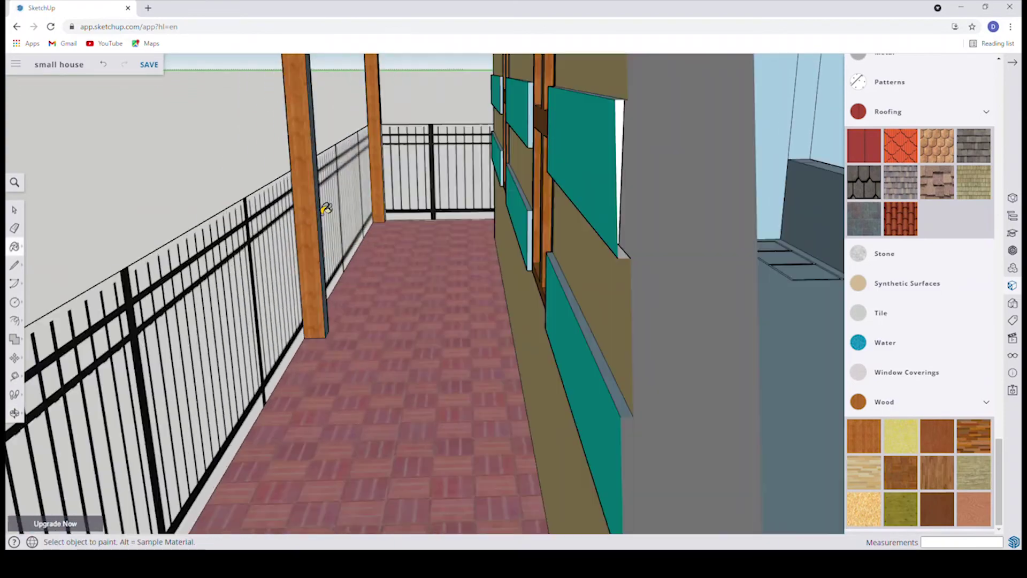
scroll(326, 207, up, 2)
scroll(326, 206, up, 1)
middle_drag(326, 207, 401, 183)
scroll(400, 183, down, 3)
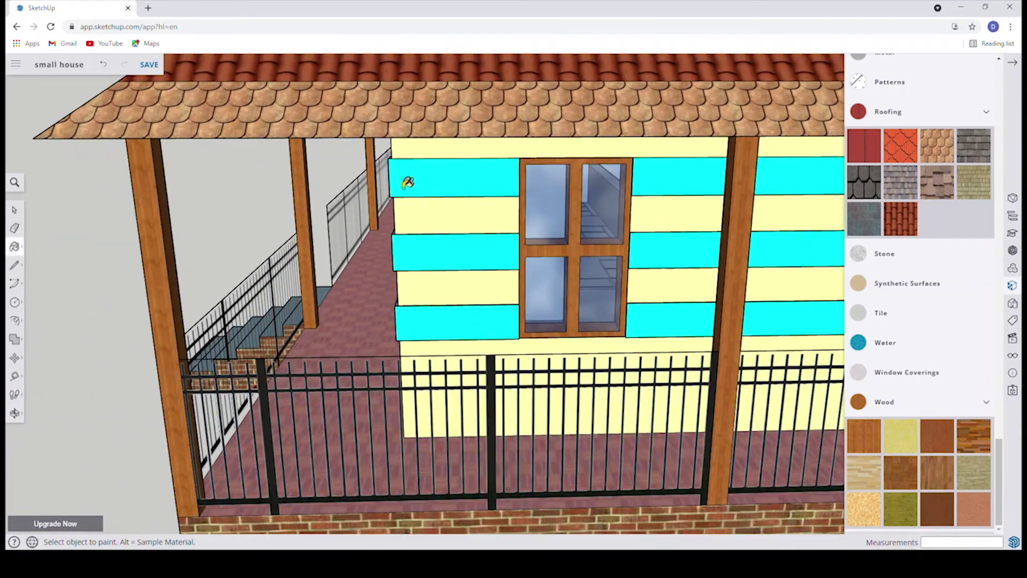
scroll(470, 224, down, 2)
mouse_move(470, 224)
middle_down()
mouse_move(112, 221)
mouse_move(198, 211)
mouse_move(287, 236)
mouse_move(206, 256)
middle_up()
scroll(298, 195, down, 2)
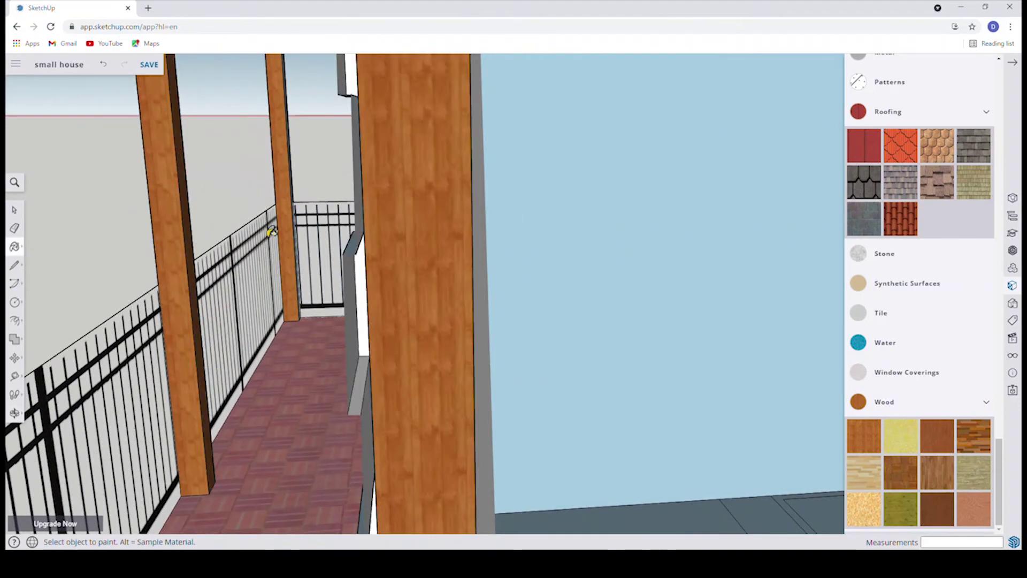
scroll(299, 195, up, 2)
scroll(298, 194, up, 2)
scroll(373, 217, up, 3)
mouse_move(373, 216)
middle_down()
mouse_move(442, 243)
mouse_move(138, 256)
mouse_move(488, 294)
mouse_move(149, 245)
mouse_move(191, 294)
middle_up()
scroll(148, 245, down, 5)
scroll(298, 289, up, 5)
mouse_move(297, 289)
middle_down()
mouse_move(248, 224)
mouse_move(193, 247)
mouse_move(408, 188)
mouse_move(424, 149)
mouse_move(396, 172)
middle_up()
Orbit around the whole house, past the porch fence, to a frontal view.
scroll(451, 201, up, 3)
scroll(450, 201, down, 5)
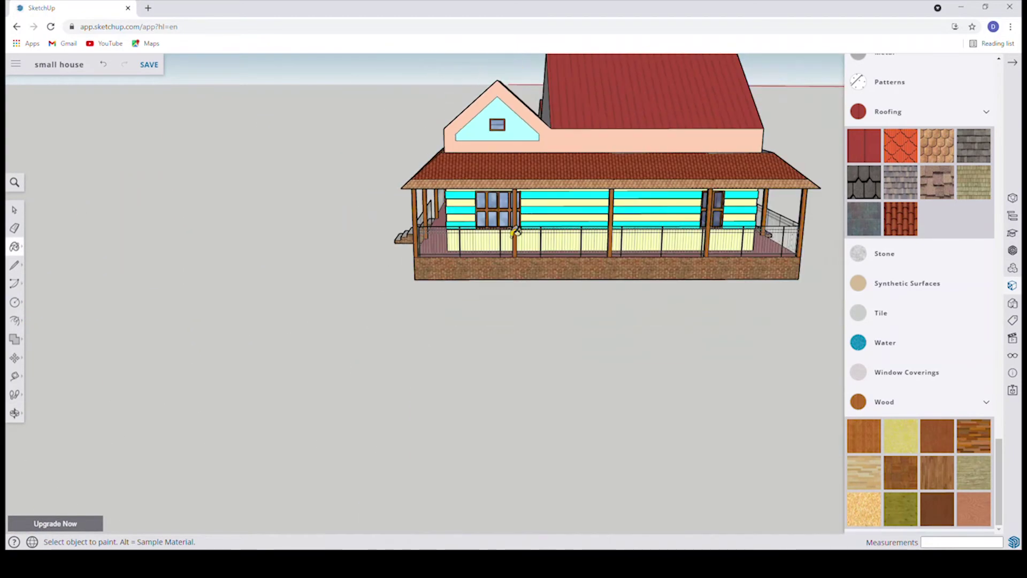
middle_drag(451, 201, 363, 232)
scroll(362, 232, up, 3)
scroll(525, 226, up, 3)
scroll(526, 226, up, 3)
mouse_move(518, 220)
middle_down()
mouse_move(302, 252)
mouse_move(741, 238)
mouse_move(633, 176)
middle_up()
scroll(724, 205, down, 2)
scroll(692, 211, down, 3)
scroll(729, 214, down, 3)
scroll(693, 220, down, 4)
mouse_move(680, 224)
middle_down()
mouse_move(402, 222)
mouse_move(523, 298)
mouse_move(633, 314)
middle_up()
scroll(394, 252, up, 2)
scroll(451, 253, down, 5)
scroll(509, 285, up, 1)
scroll(589, 289, up, 2)
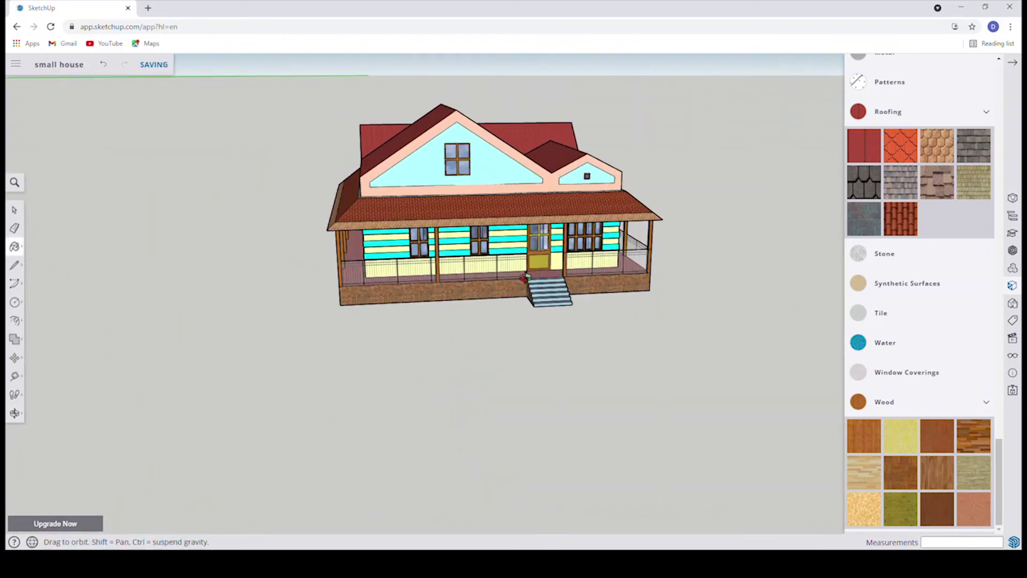
middle_drag(526, 277, 535, 300)
Collapse the Materials panel and settle on an angled front view of the porch.
click(1013, 63)
scroll(547, 256, down, 2)
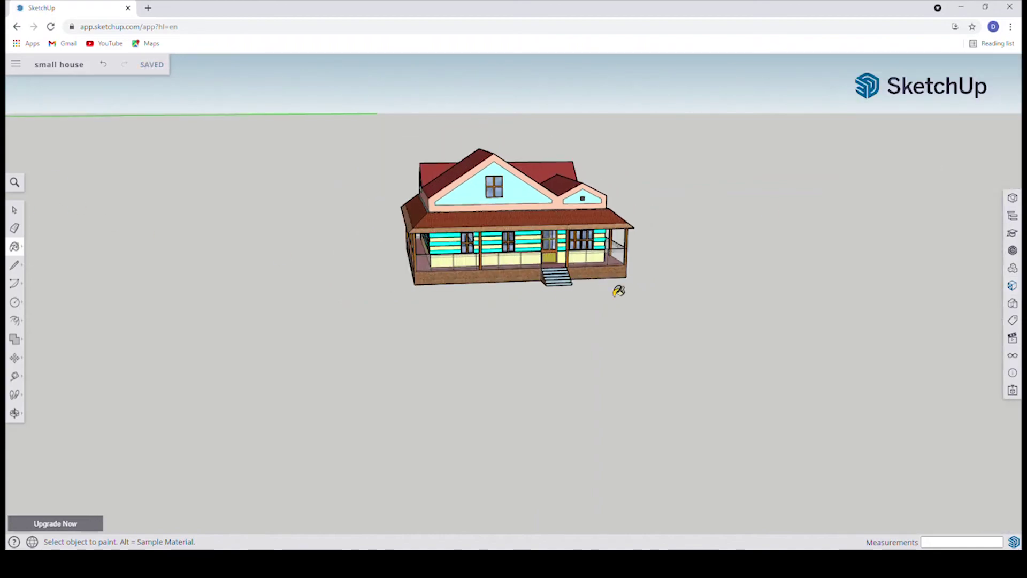
scroll(618, 291, up, 4)
middle_drag(604, 284, 541, 257)
scroll(540, 289, down, 2)
mouse_move(546, 330)
middle_down()
mouse_move(537, 332)
mouse_move(551, 348)
mouse_move(777, 395)
middle_up()
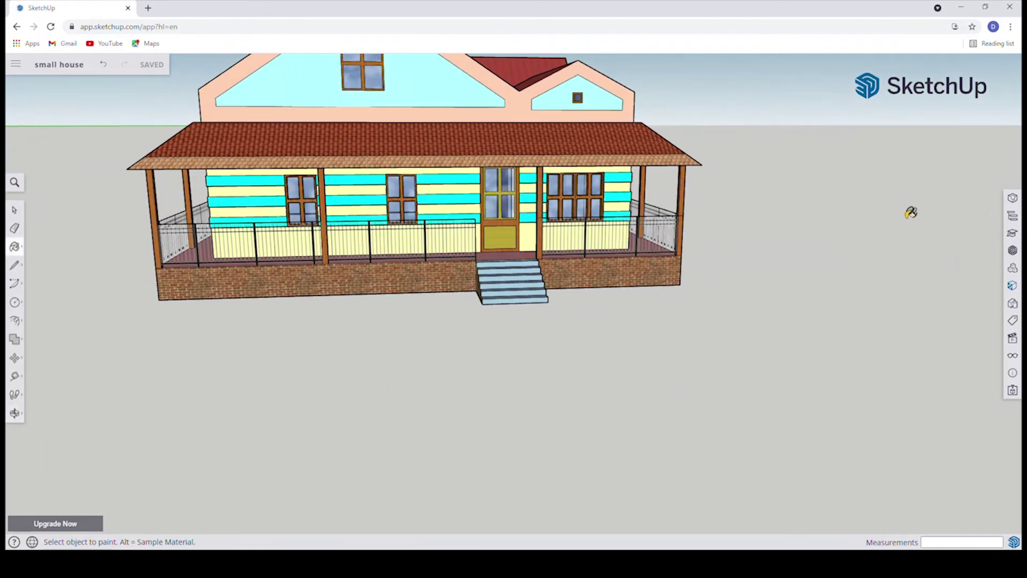
click(34, 253)
Paint four front stair faces white from the Colors materials.
scroll(880, 353, up, 1)
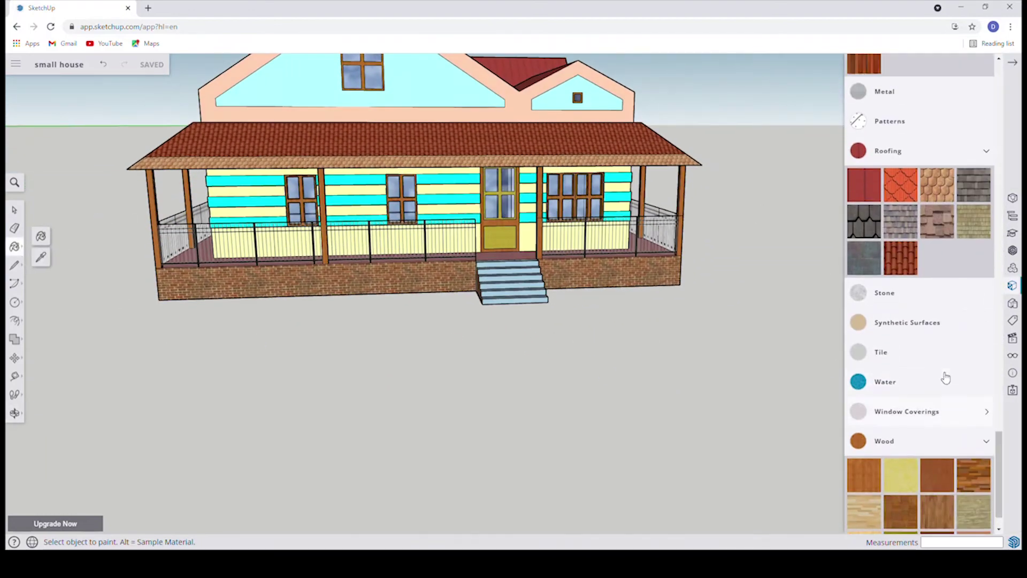
scroll(913, 371, up, 2)
scroll(910, 375, up, 2)
scroll(899, 390, up, 5)
scroll(883, 412, up, 5)
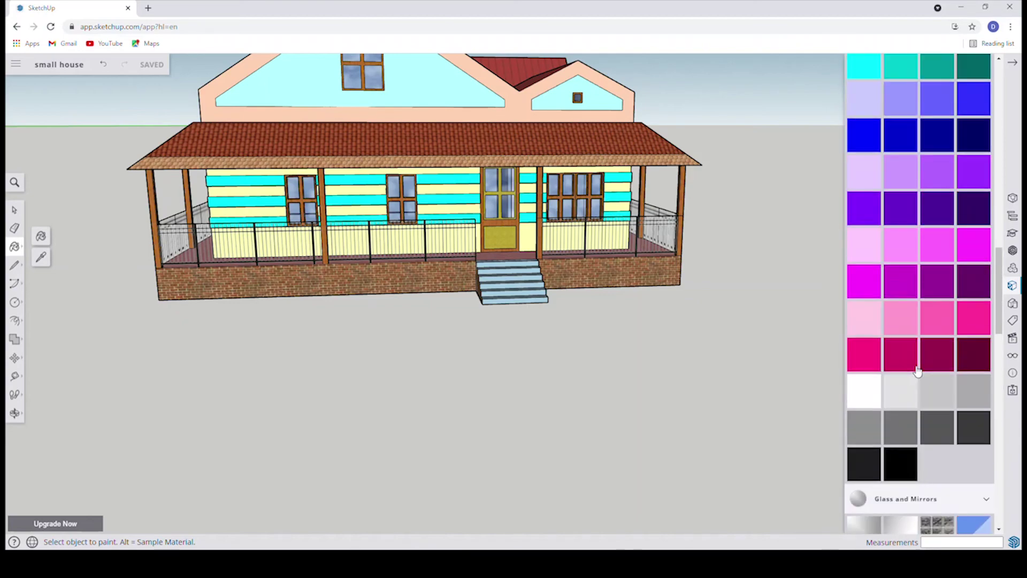
scroll(869, 434, up, 3)
scroll(507, 278, up, 2)
scroll(530, 278, up, 3)
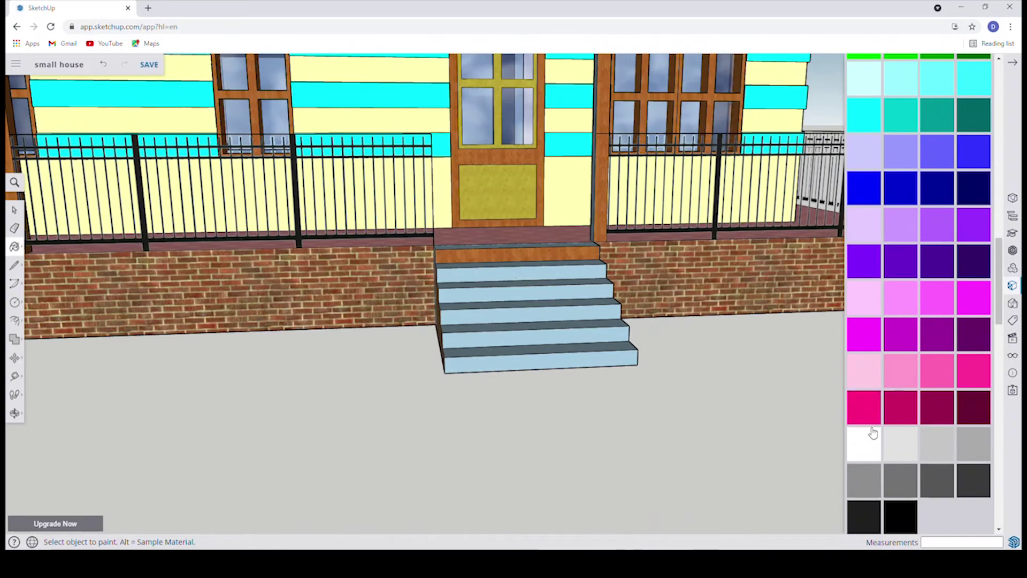
click(549, 288)
click(553, 318)
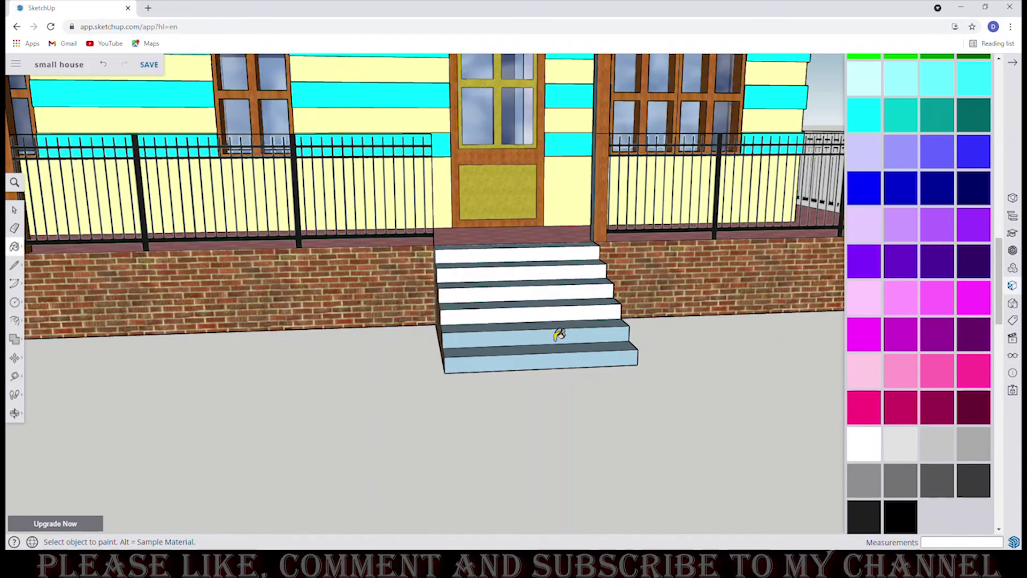
click(564, 369)
click(563, 337)
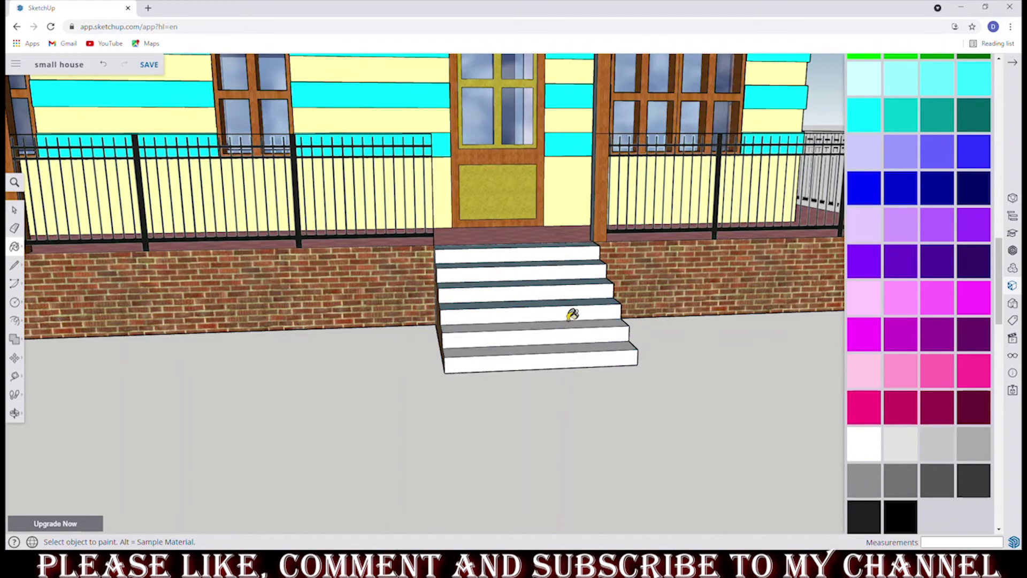
Orbit to a front view of the stairs and paint the last stair face white.
middle_drag(575, 253, 650, 289)
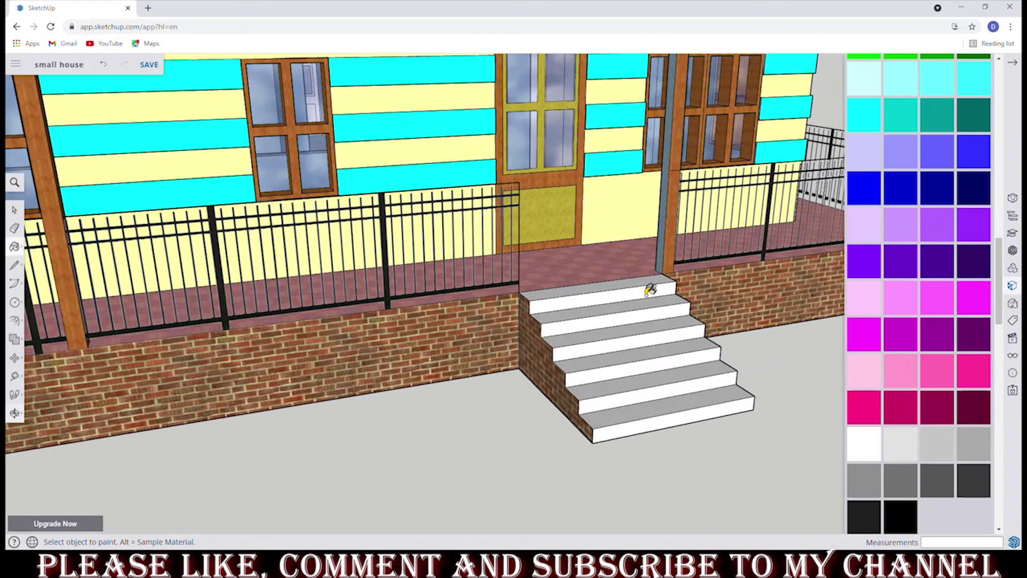
scroll(996, 410, down, 5)
scroll(898, 452, down, 5)
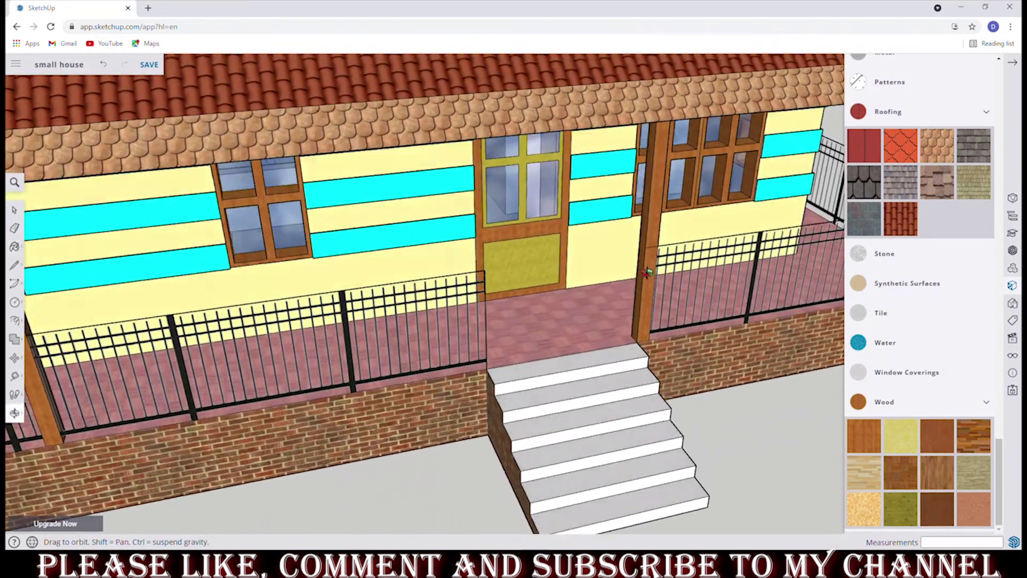
mouse_move(673, 198)
middle_down()
mouse_move(112, 473)
mouse_move(468, 317)
middle_up()
scroll(111, 473, up, 3)
scroll(111, 472, down, 5)
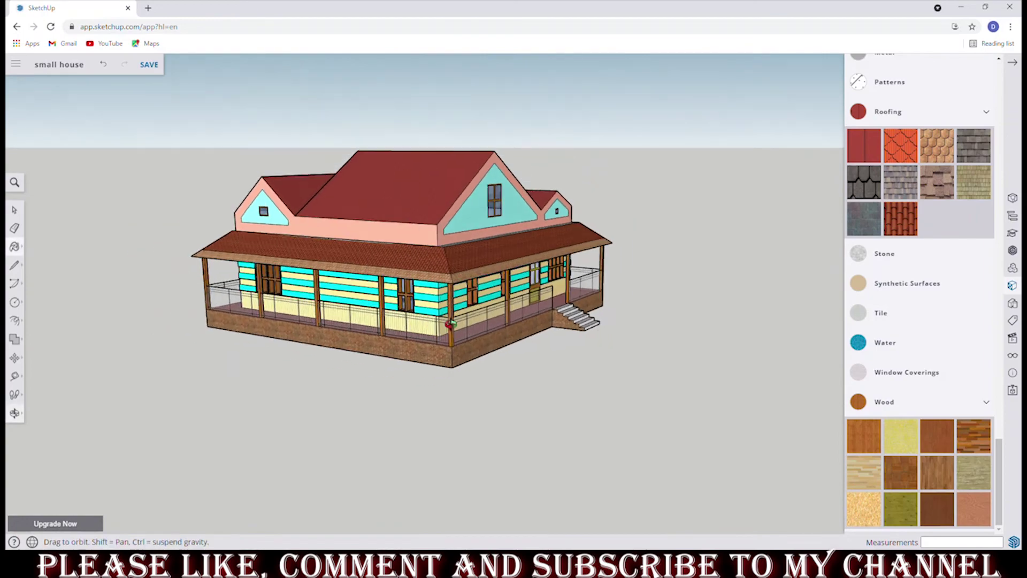
middle_drag(468, 317, 465, 423)
scroll(465, 422, up, 5)
click(447, 491)
scroll(915, 391, up, 10)
scroll(915, 390, up, 5)
scroll(915, 390, down, 3)
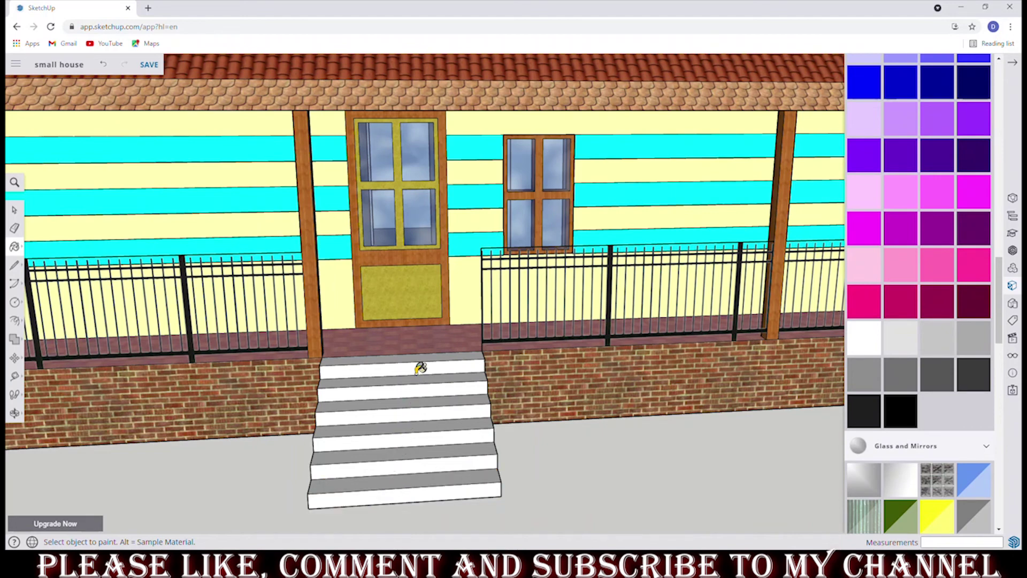
scroll(421, 368, down, 10)
middle_drag(421, 368, 517, 382)
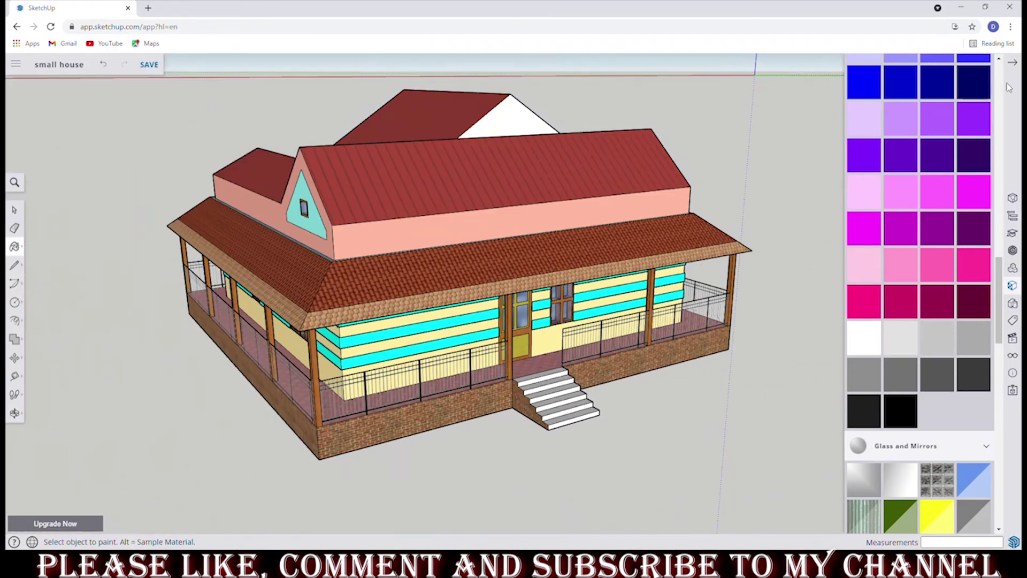
From a top view, paint the white gable triangle between the upper roofs pink.
click(1013, 62)
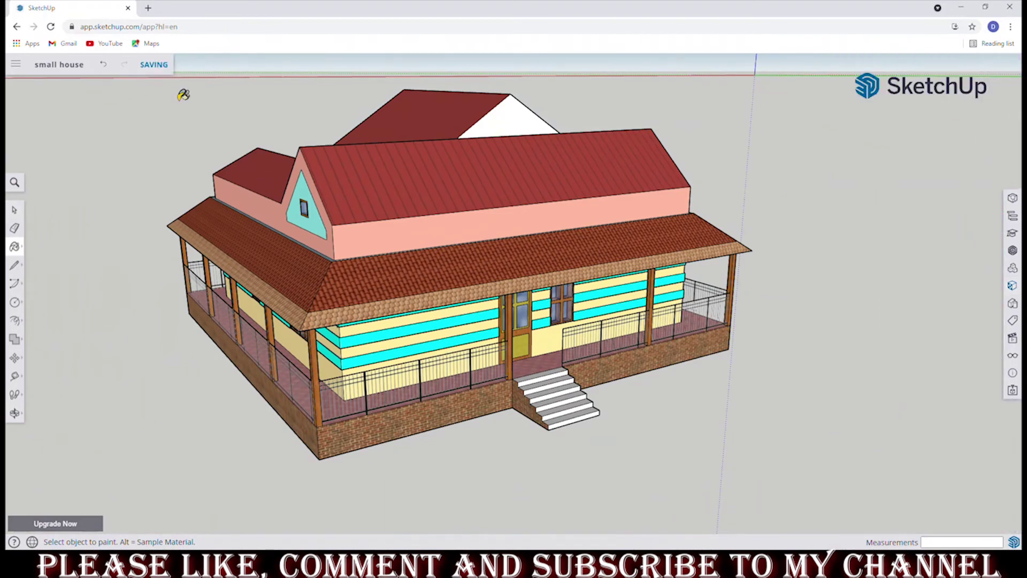
middle_drag(184, 94, 47, 315)
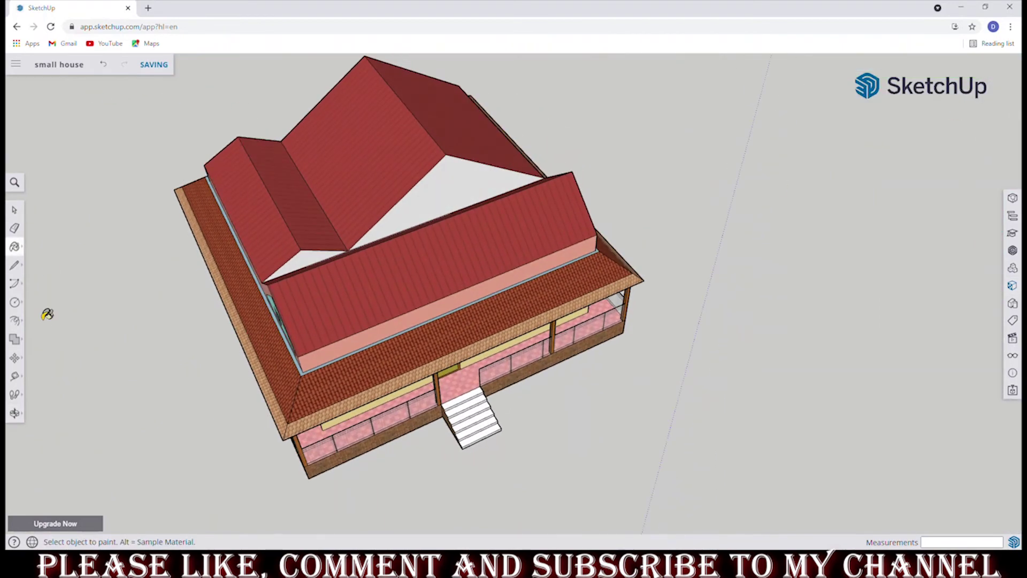
click(15, 247)
scroll(920, 321, down, 5)
scroll(920, 321, down, 3)
click(864, 191)
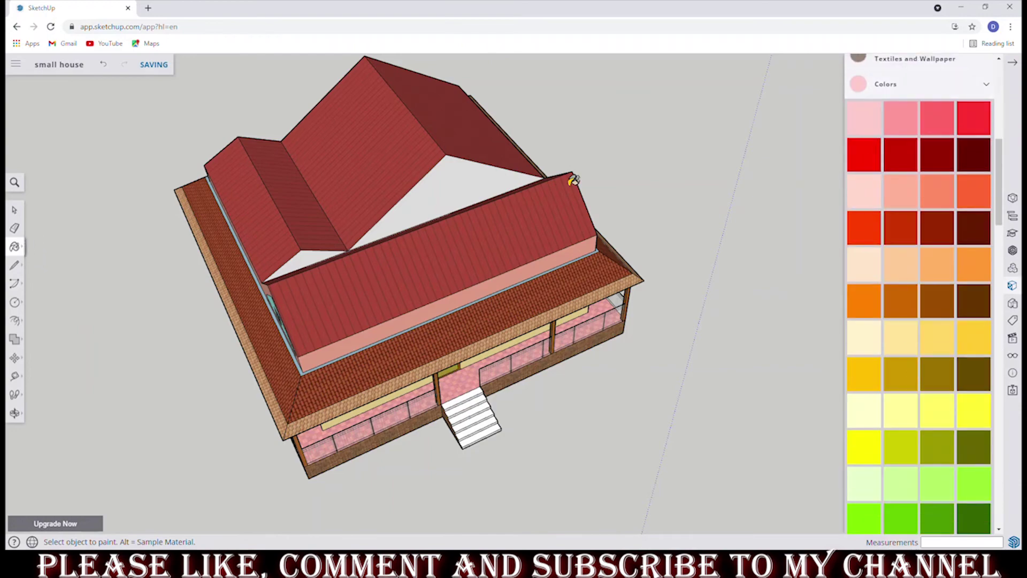
click(514, 185)
Orbit the finished house through front, left-side and corner views.
middle_drag(194, 213, 579, 278)
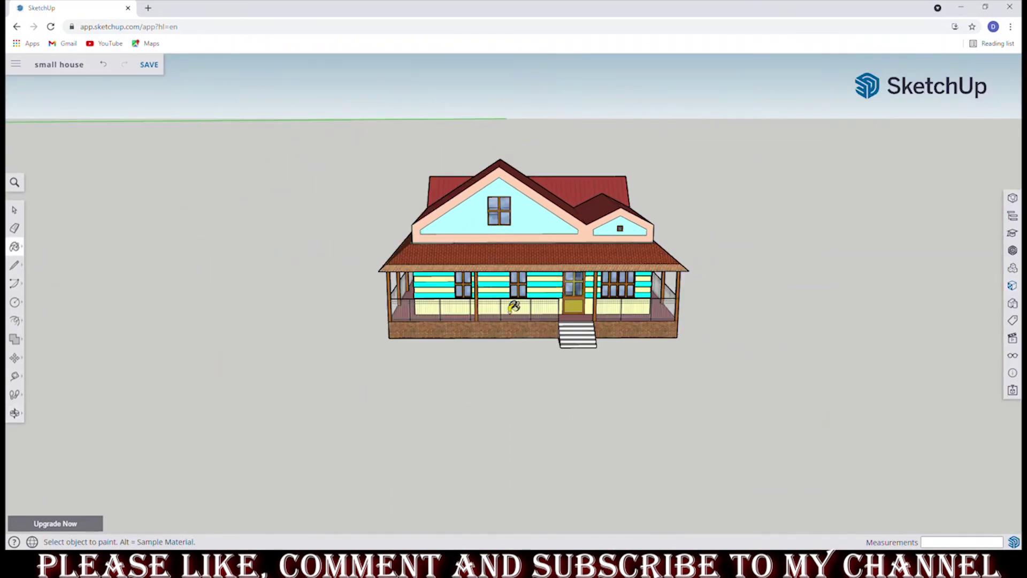
scroll(514, 306, up, 5)
middle_drag(481, 235, 473, 222)
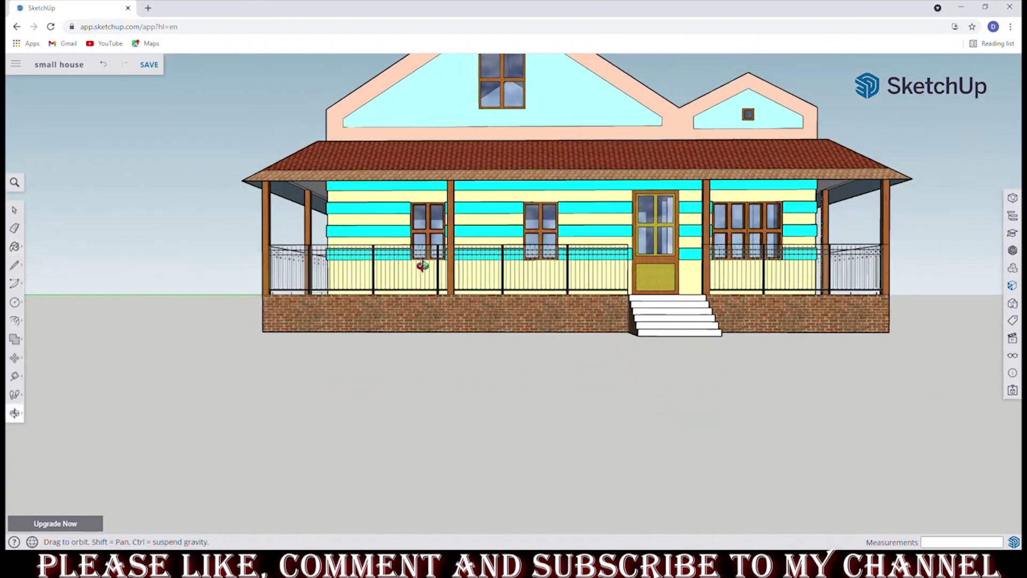
middle_drag(417, 264, 532, 273)
mouse_move(343, 263)
middle_down()
mouse_move(391, 228)
mouse_move(541, 222)
mouse_move(436, 223)
mouse_move(438, 250)
mouse_move(409, 264)
mouse_move(447, 277)
middle_up()
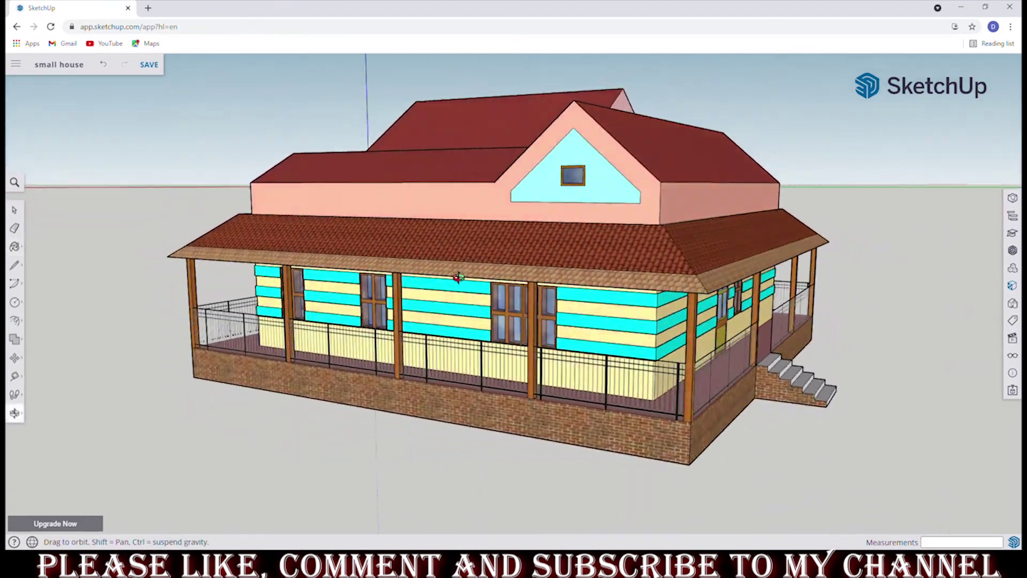
mouse_move(269, 298)
middle_down()
mouse_move(407, 315)
mouse_move(126, 390)
mouse_move(83, 371)
mouse_move(207, 348)
mouse_move(148, 343)
mouse_move(402, 298)
mouse_move(305, 294)
mouse_move(505, 278)
mouse_move(362, 305)
mouse_move(218, 298)
mouse_move(431, 310)
mouse_move(307, 329)
mouse_move(367, 344)
mouse_move(268, 298)
mouse_move(485, 394)
mouse_move(188, 305)
mouse_move(422, 360)
mouse_move(400, 356)
mouse_move(337, 386)
mouse_move(375, 369)
mouse_move(362, 362)
mouse_move(507, 357)
middle_up()
scroll(507, 357, down, 5)
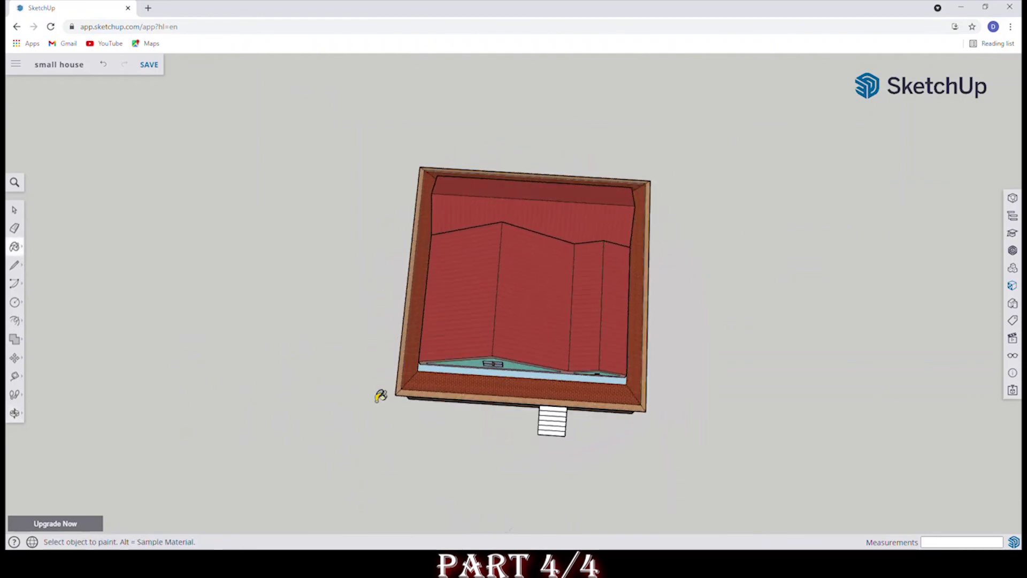
mouse_move(427, 325)
middle_down()
mouse_move(545, 338)
mouse_move(396, 371)
mouse_move(321, 425)
mouse_move(201, 374)
mouse_move(194, 395)
mouse_move(46, 380)
mouse_move(255, 426)
mouse_move(316, 344)
mouse_move(424, 429)
middle_up()
scroll(300, 360, down, 3)
scroll(411, 411, up, 3)
scroll(425, 428, up, 2)
mouse_move(383, 385)
middle_down()
mouse_move(523, 291)
mouse_move(524, 262)
mouse_move(448, 241)
middle_up()
middle_drag(453, 408, 447, 390)
scroll(447, 391, down, 3)
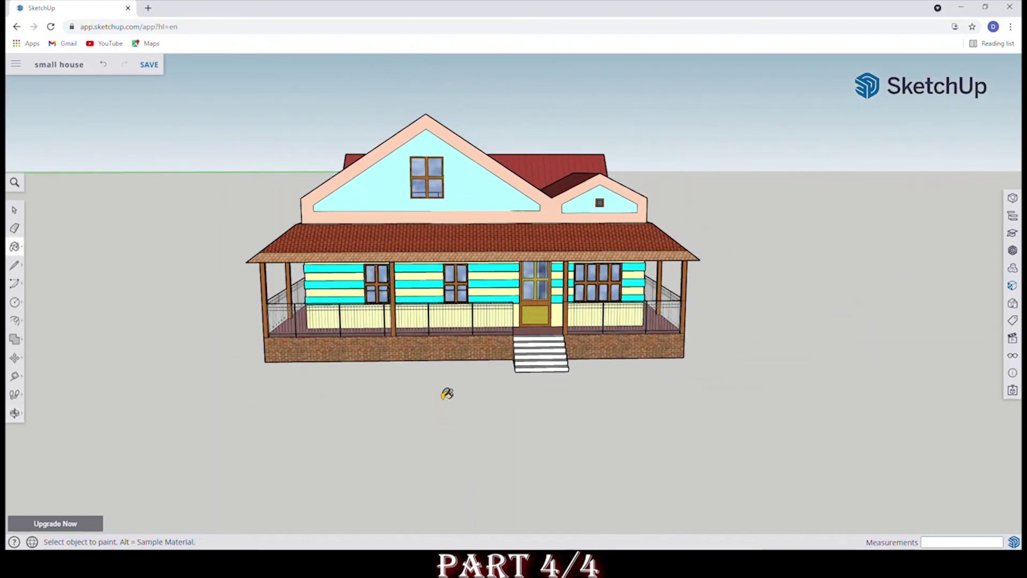
scroll(439, 397, down, 2)
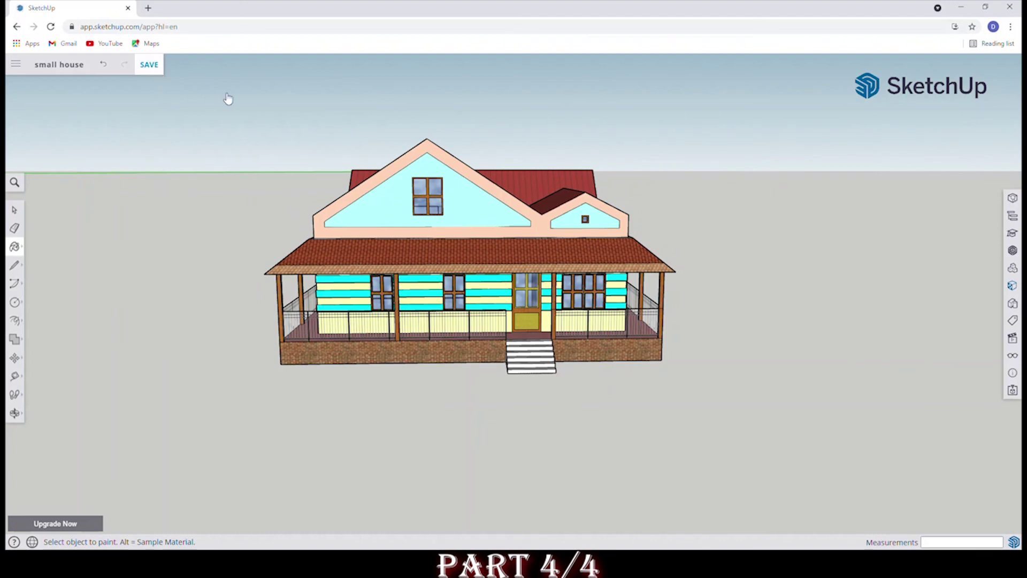